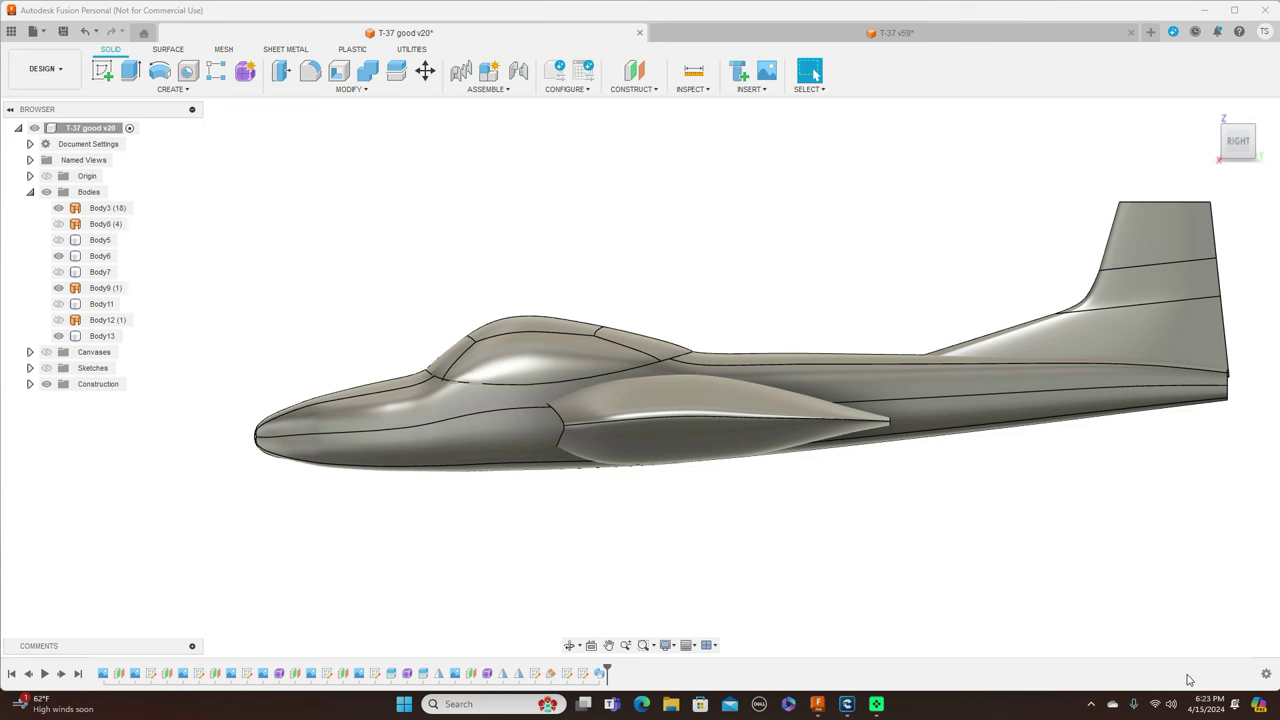
- Orbit the jet between side and front three-quarter views, selecting the fuselage and engine pod bodies
mouse_move(1238, 140)
mouse_down()
mouse_move(1245, 158)
mouse_move(1248, 148)
mouse_up()
click(1249, 147)
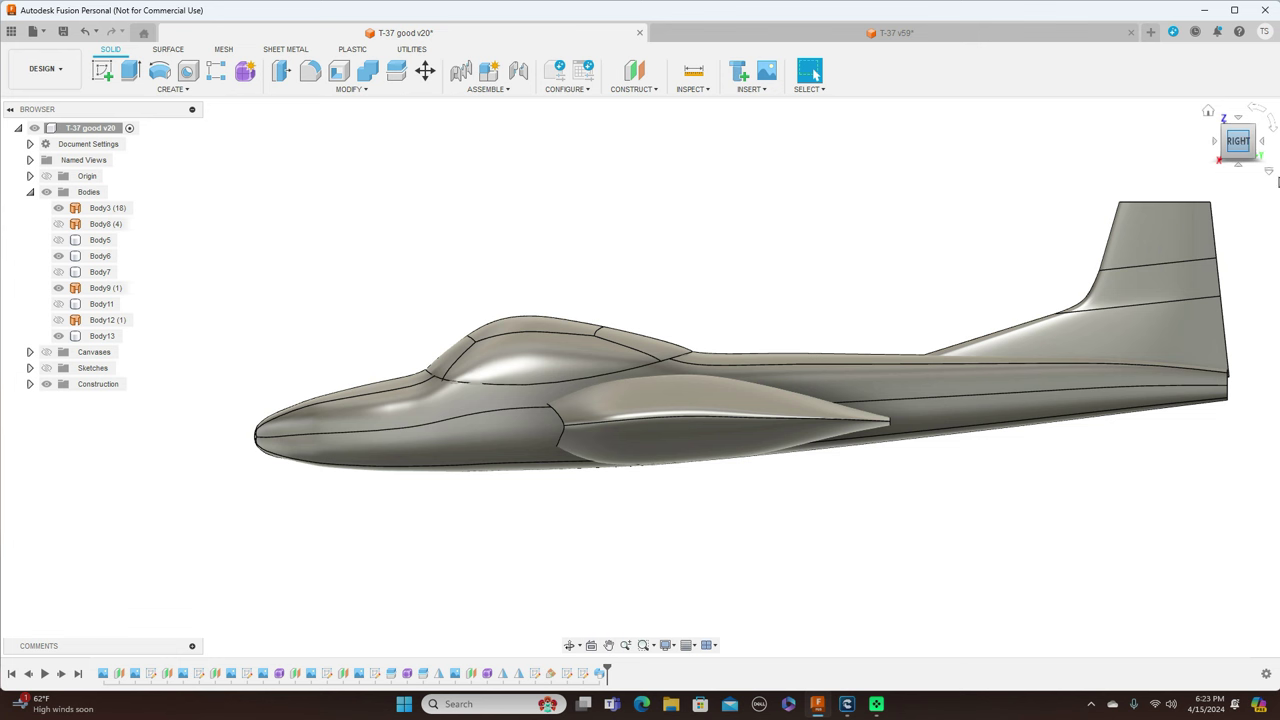
drag(1232, 145, 1228, 152)
shift+middle_drag(640, 376, 990, 395)
click(1243, 147)
click(1254, 145)
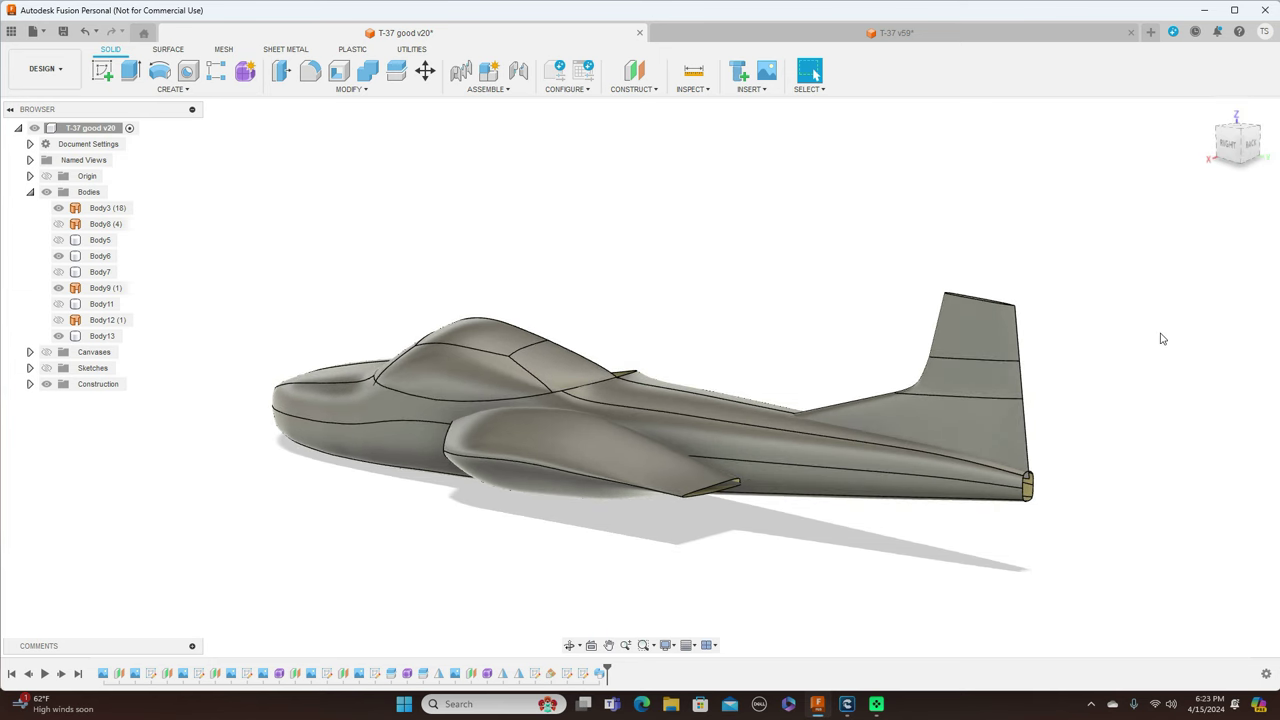
click(878, 446)
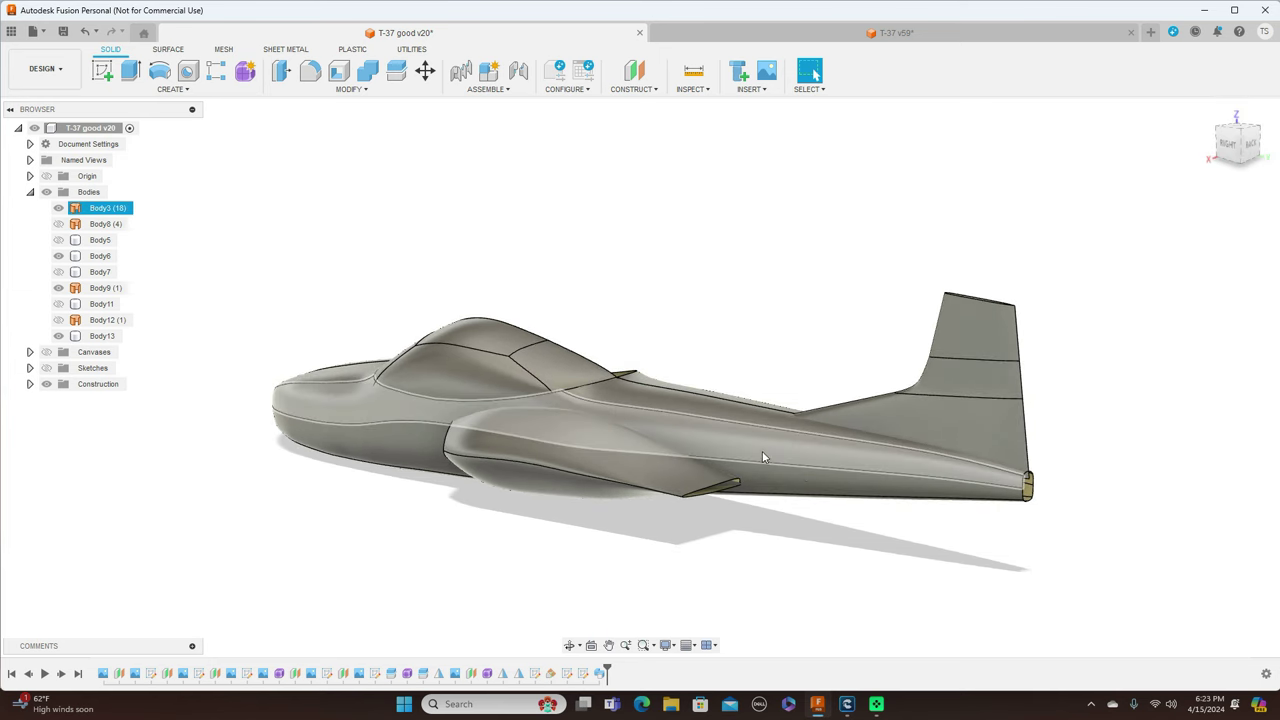
click(641, 455)
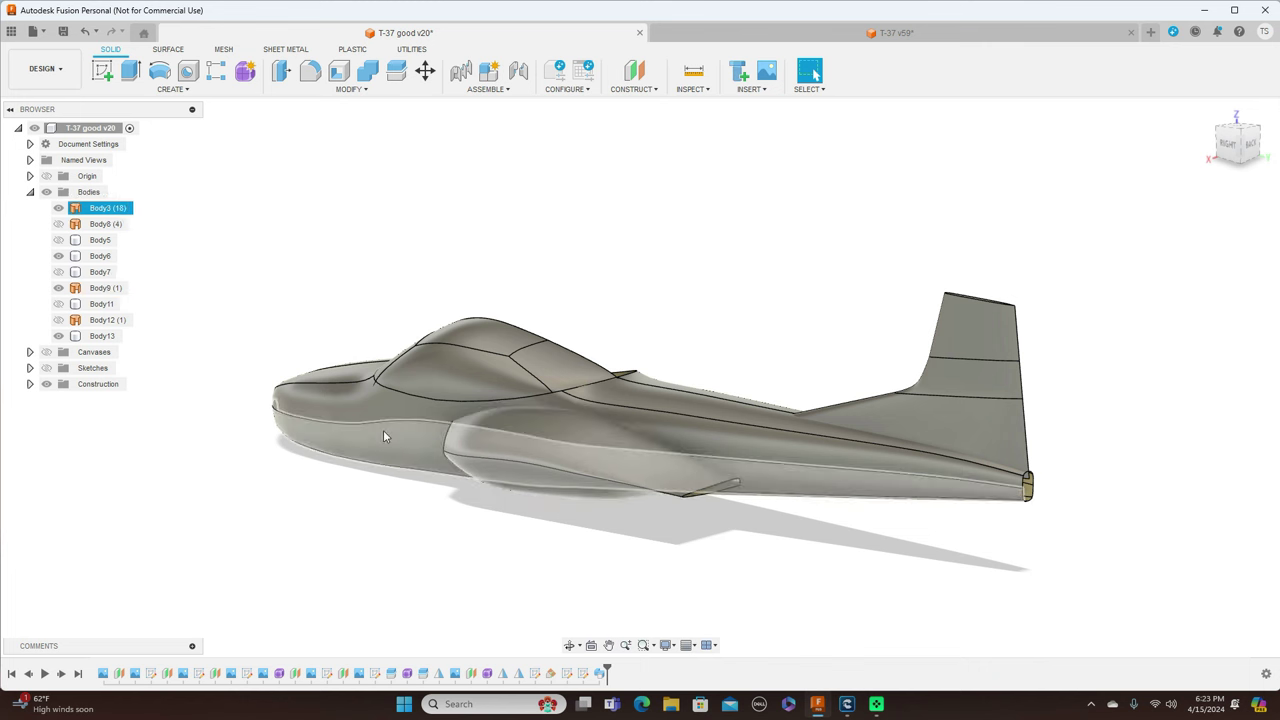
click(701, 431)
key(Escape)
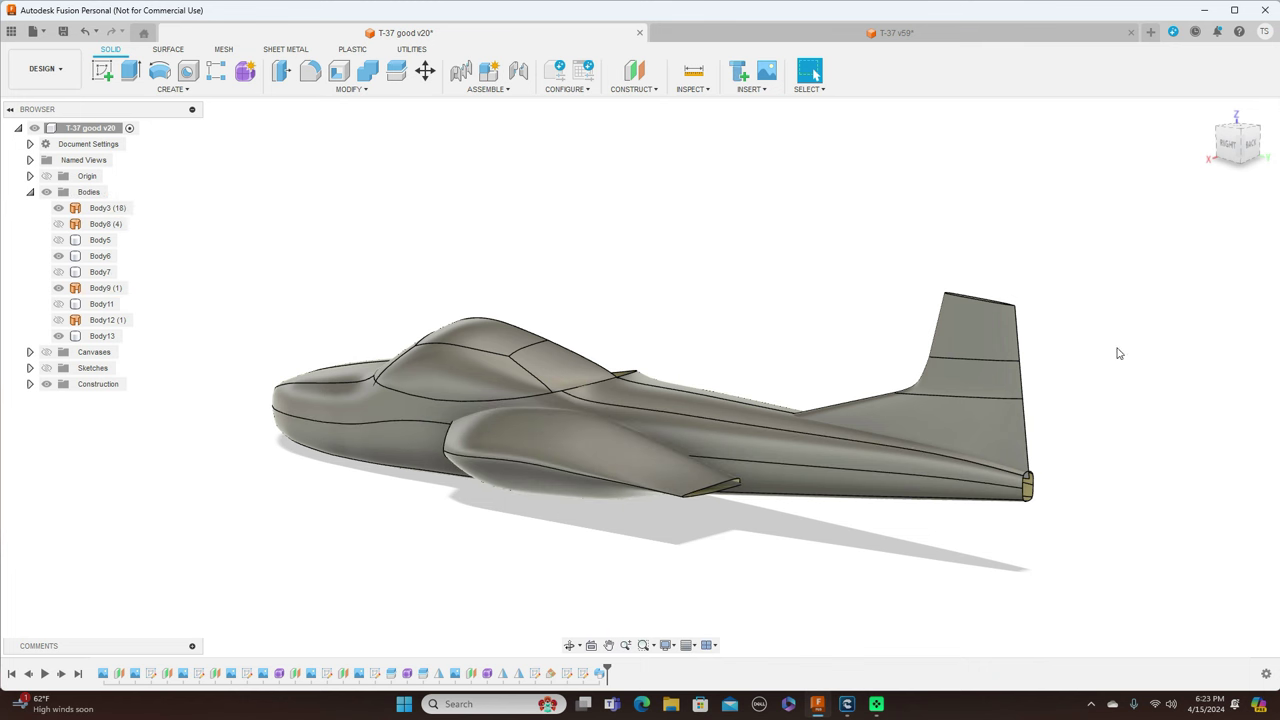
- View the jet from above-behind, the front and the right side, selecting the fuselage body
click(1245, 135)
click(643, 455)
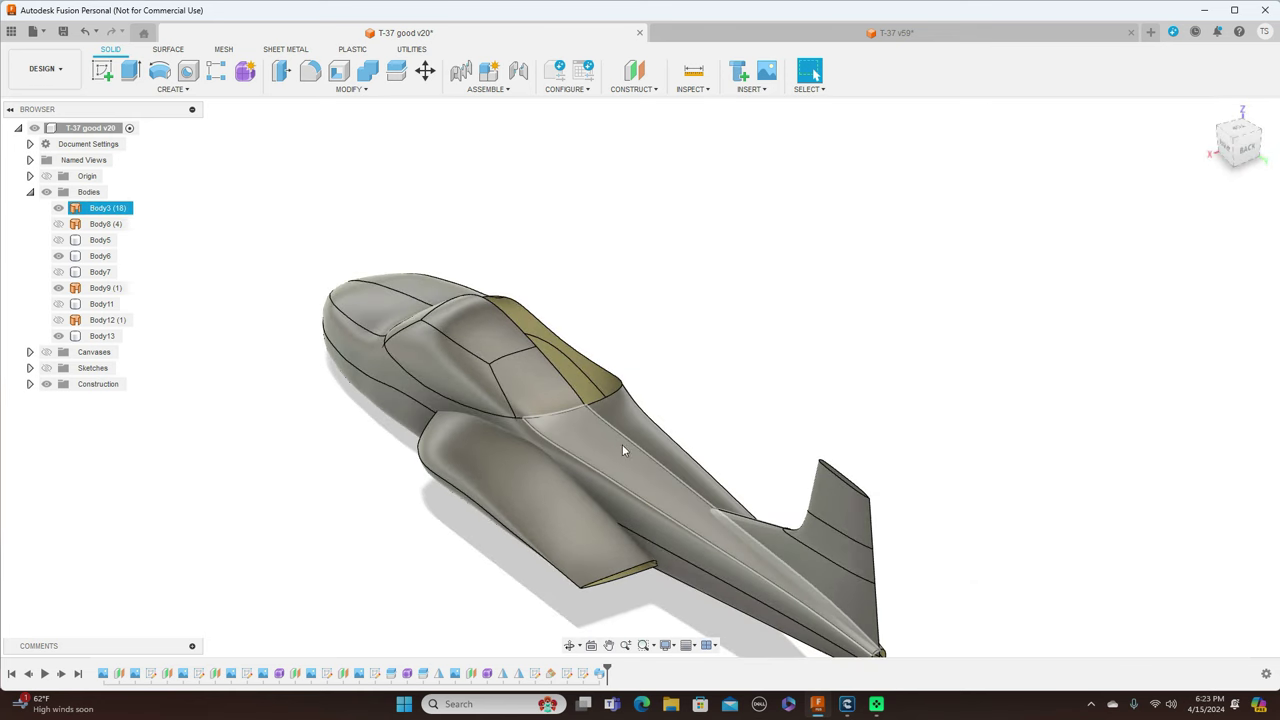
key(Escape)
click(1229, 149)
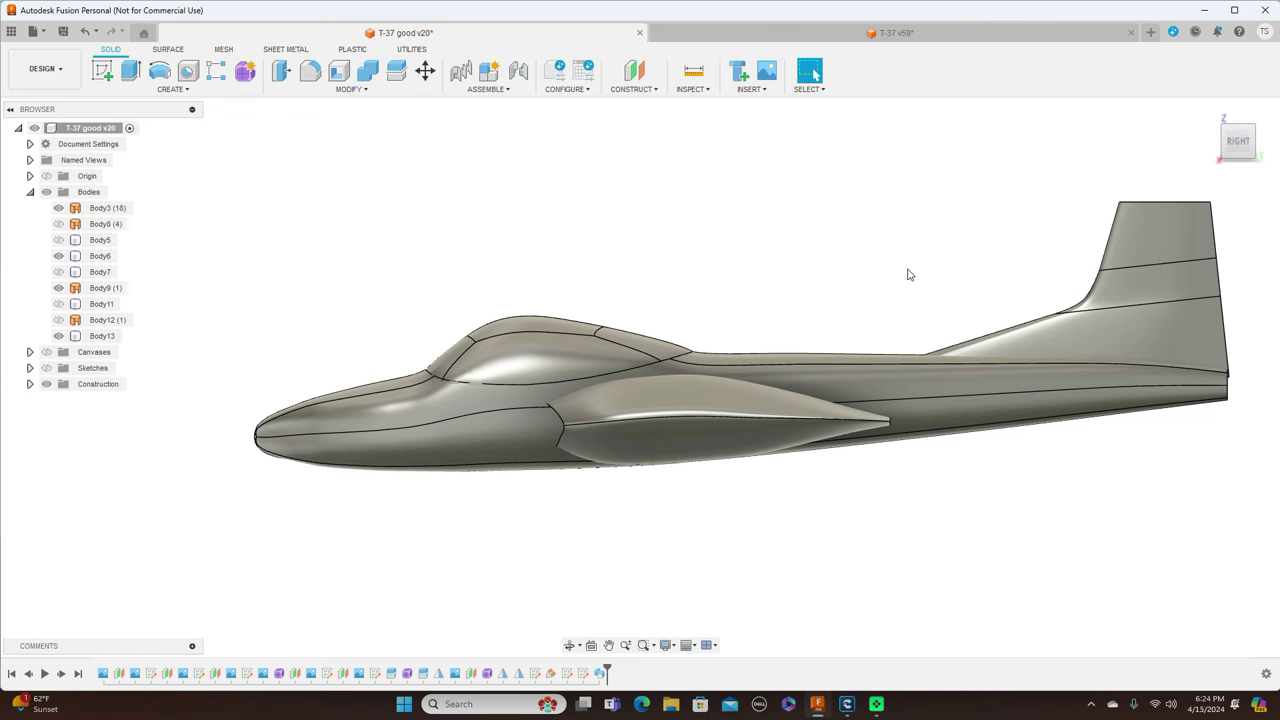
click(1217, 147)
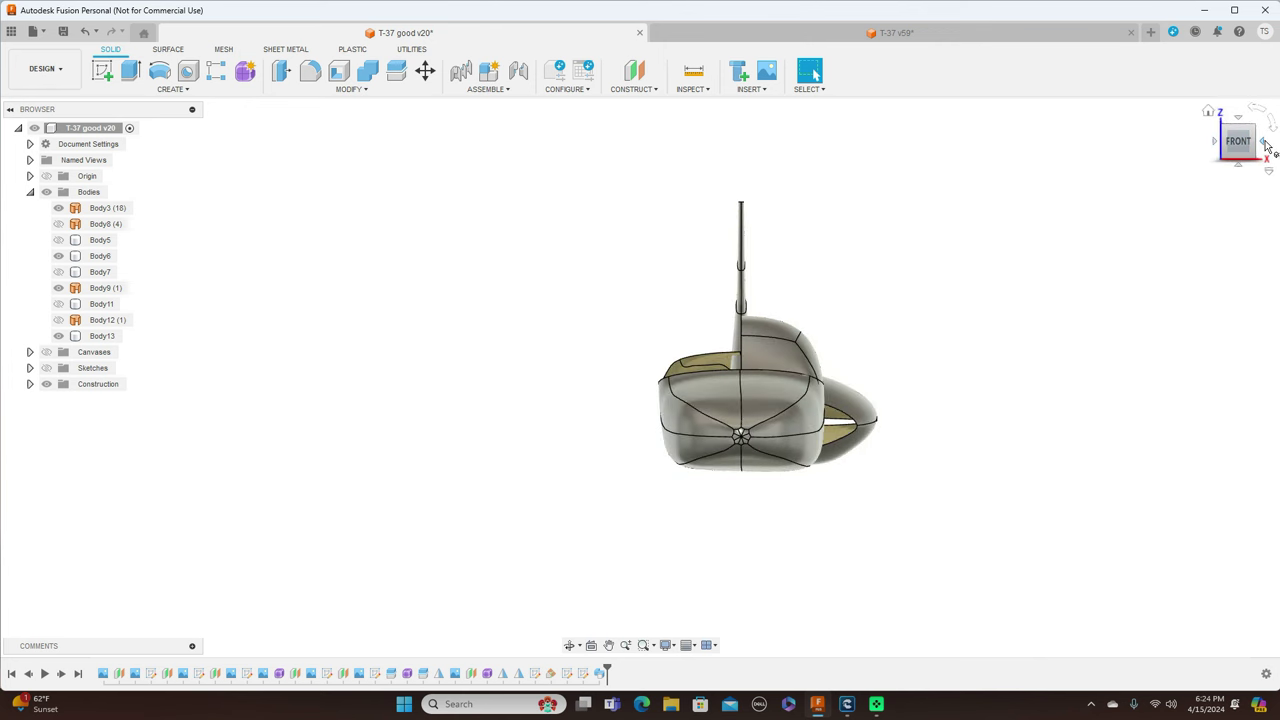
click(1264, 145)
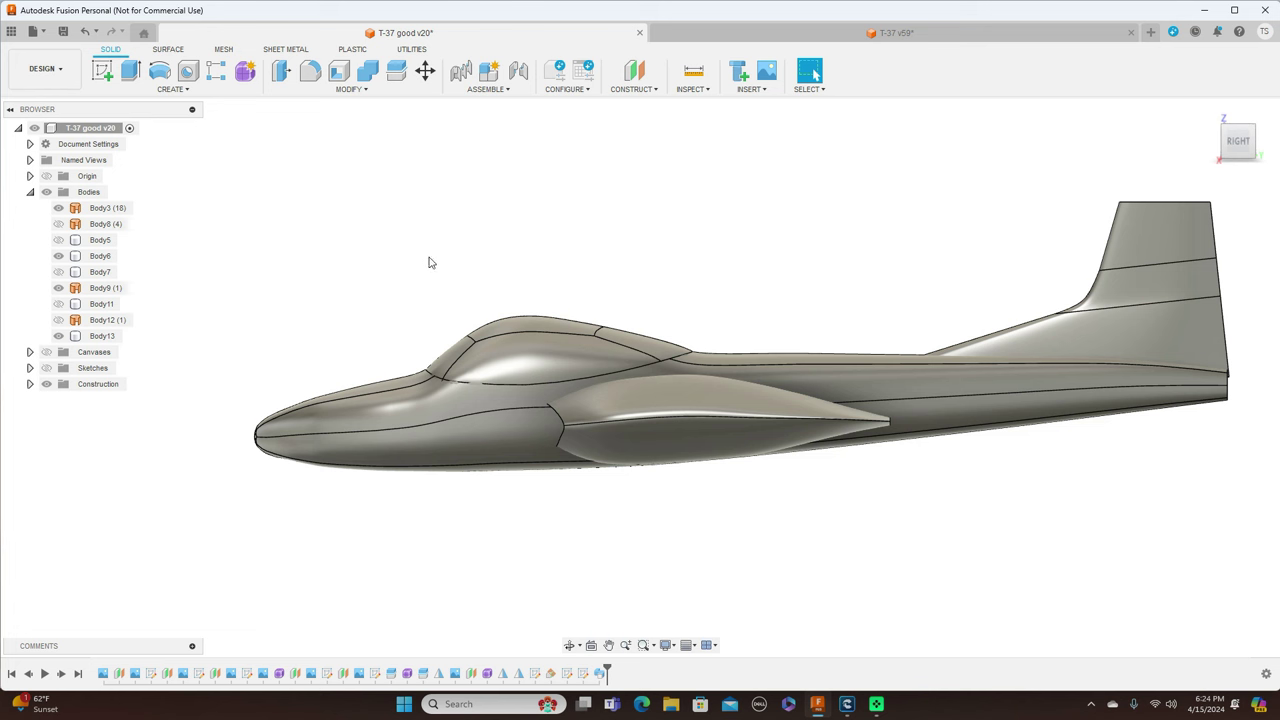
click(394, 400)
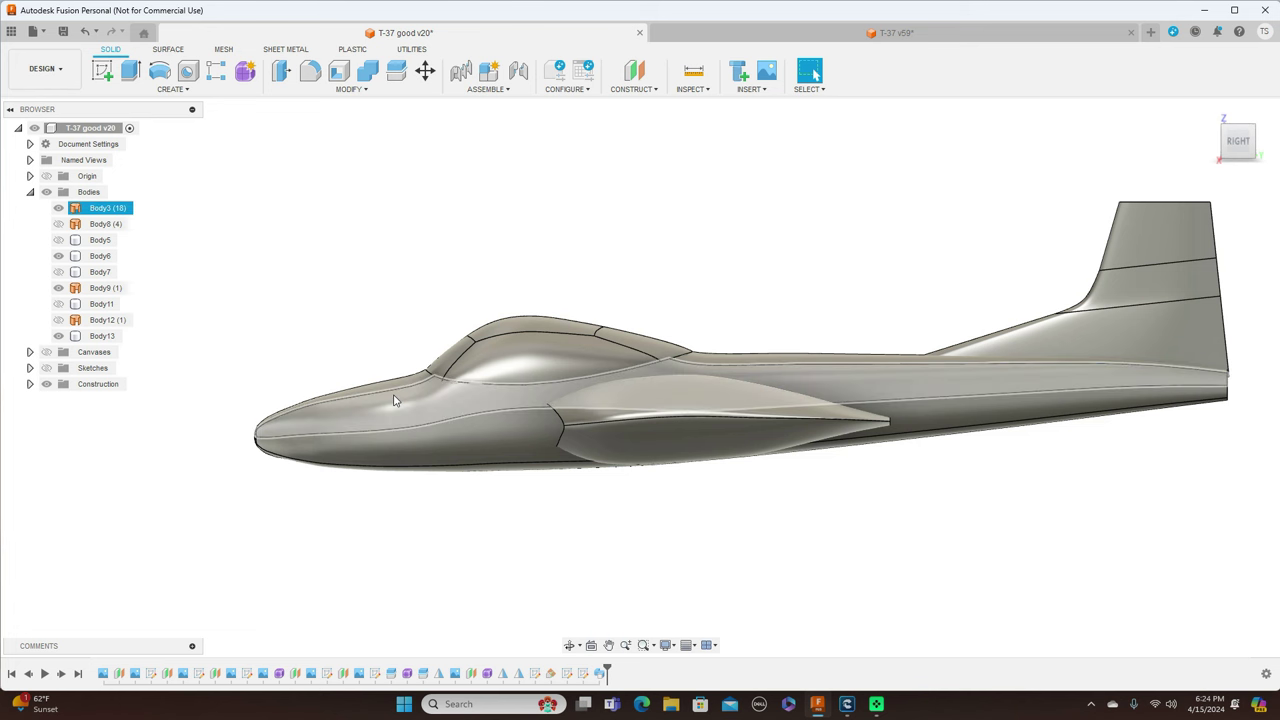
key(Escape)
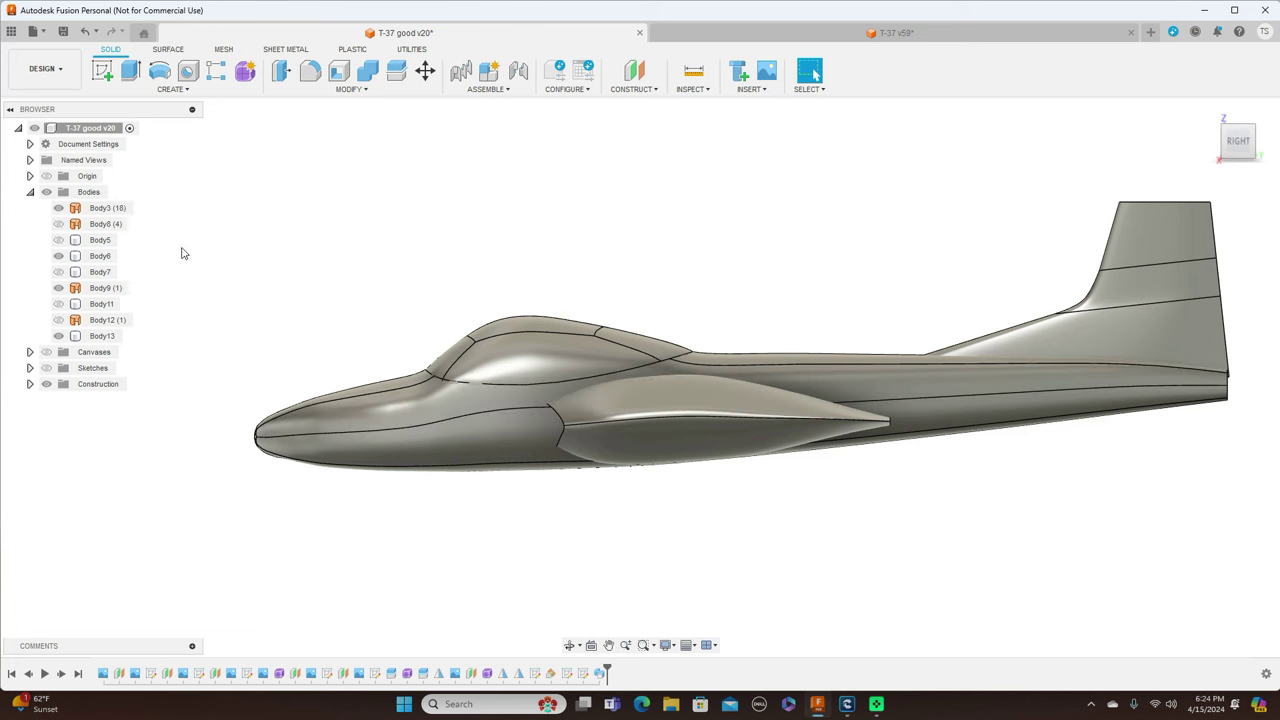
- Toggle Body3's visibility to confirm it is the fuselage, then rename it Fuselage
click(66, 212)
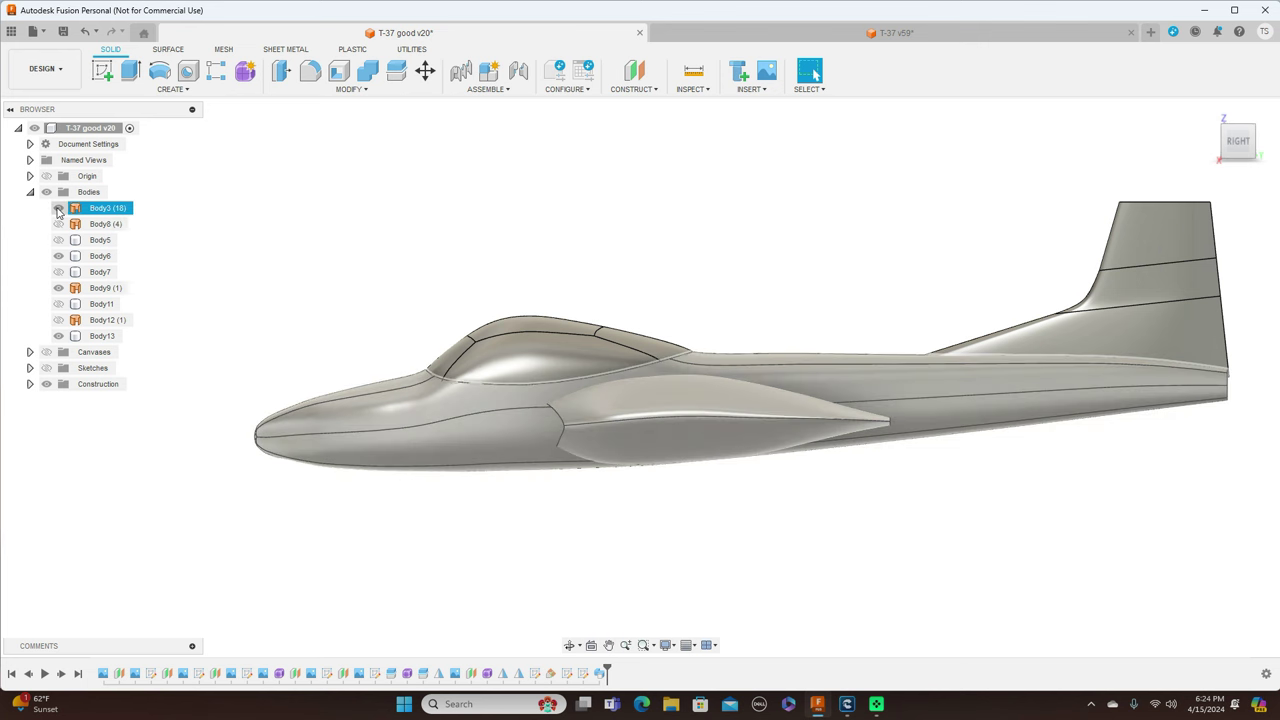
click(58, 208)
click(58, 208)
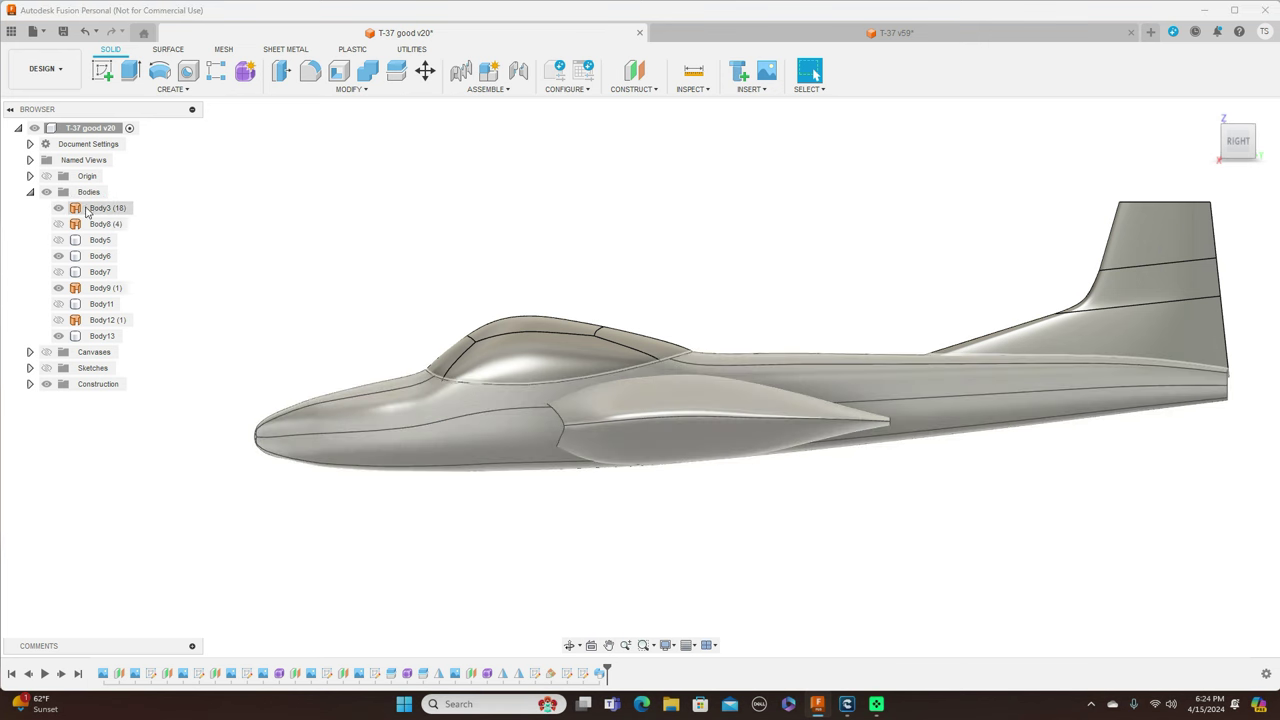
click(87, 209)
double_click(88, 209)
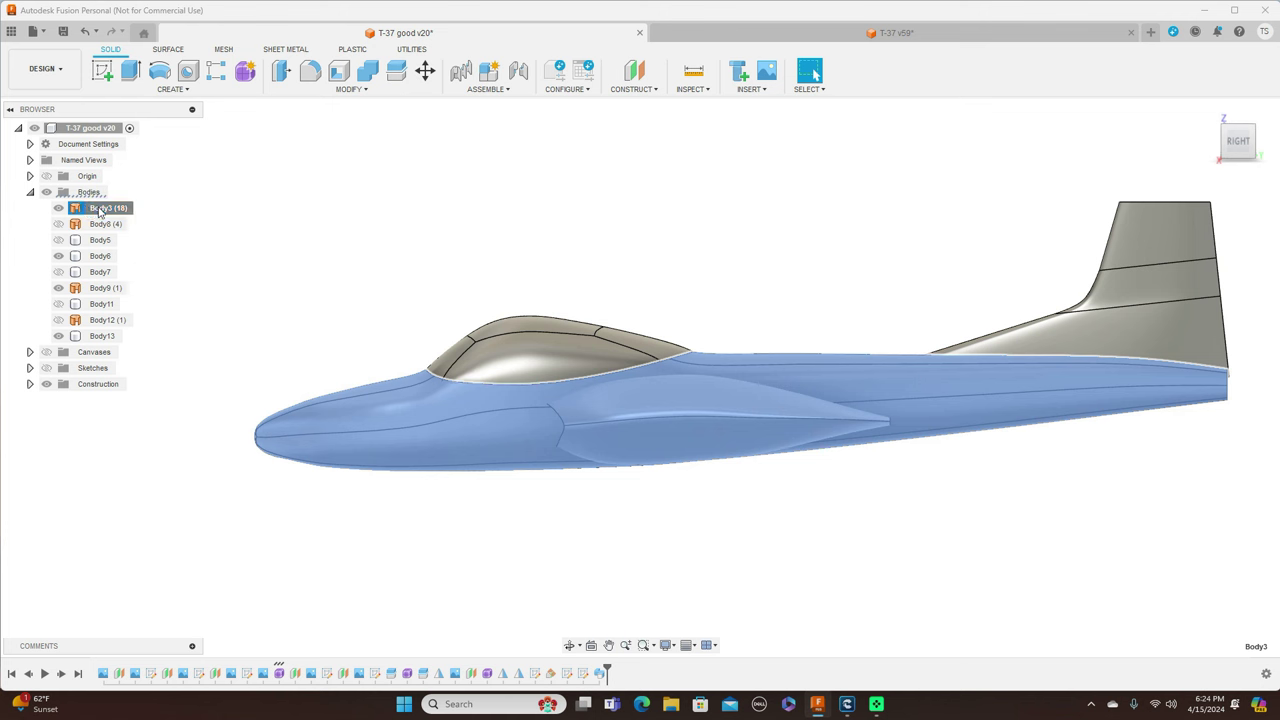
key(BackSpace)
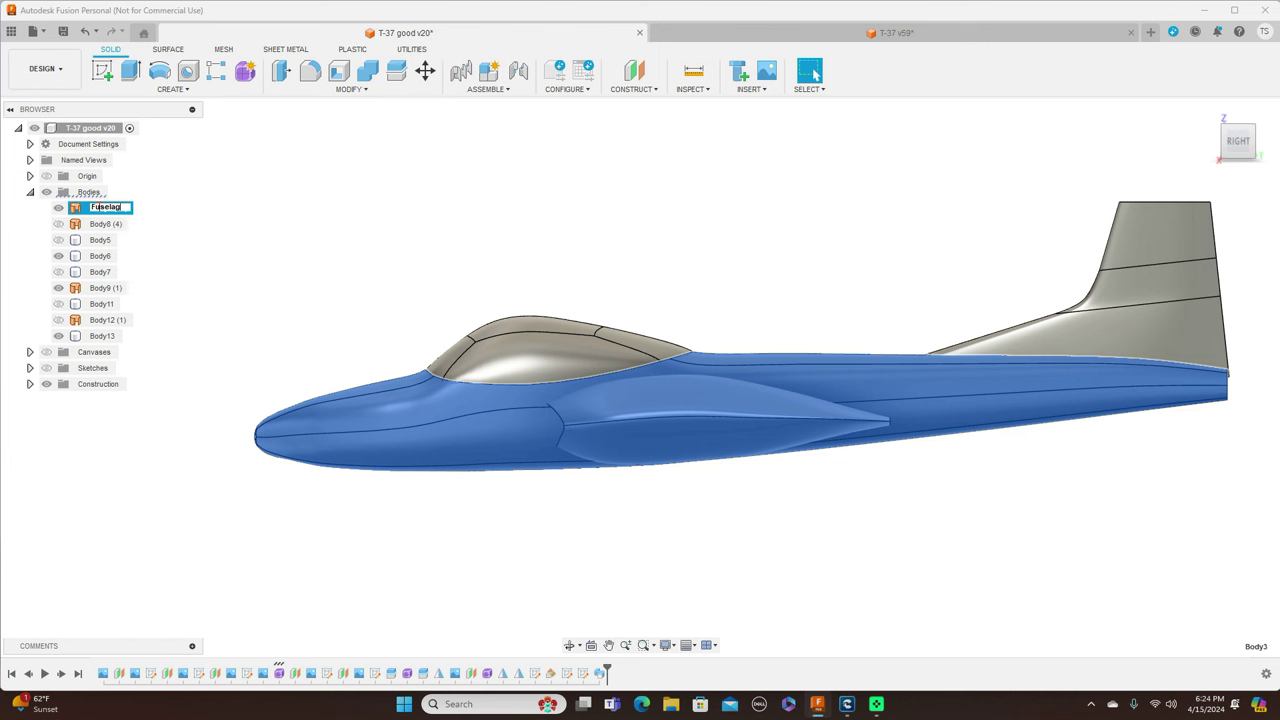
click(293, 218)
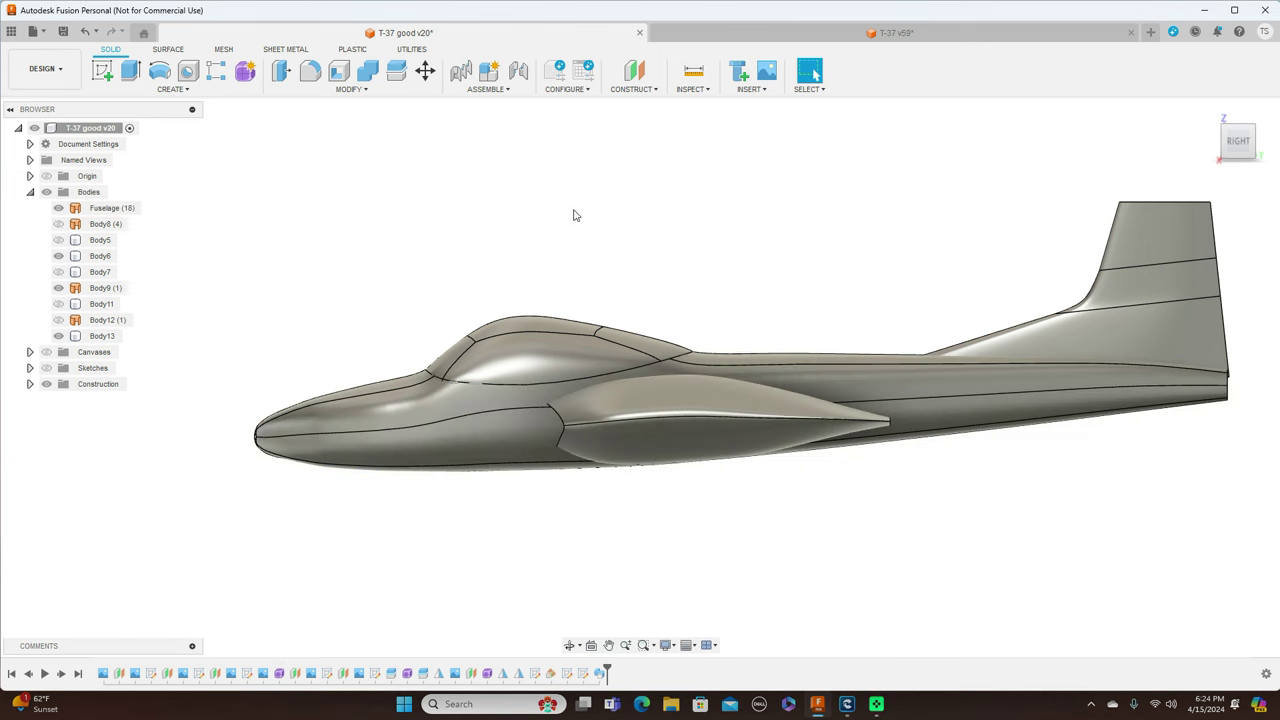
- Select the canopy body, then begin renaming Body6
click(543, 347)
click(366, 251)
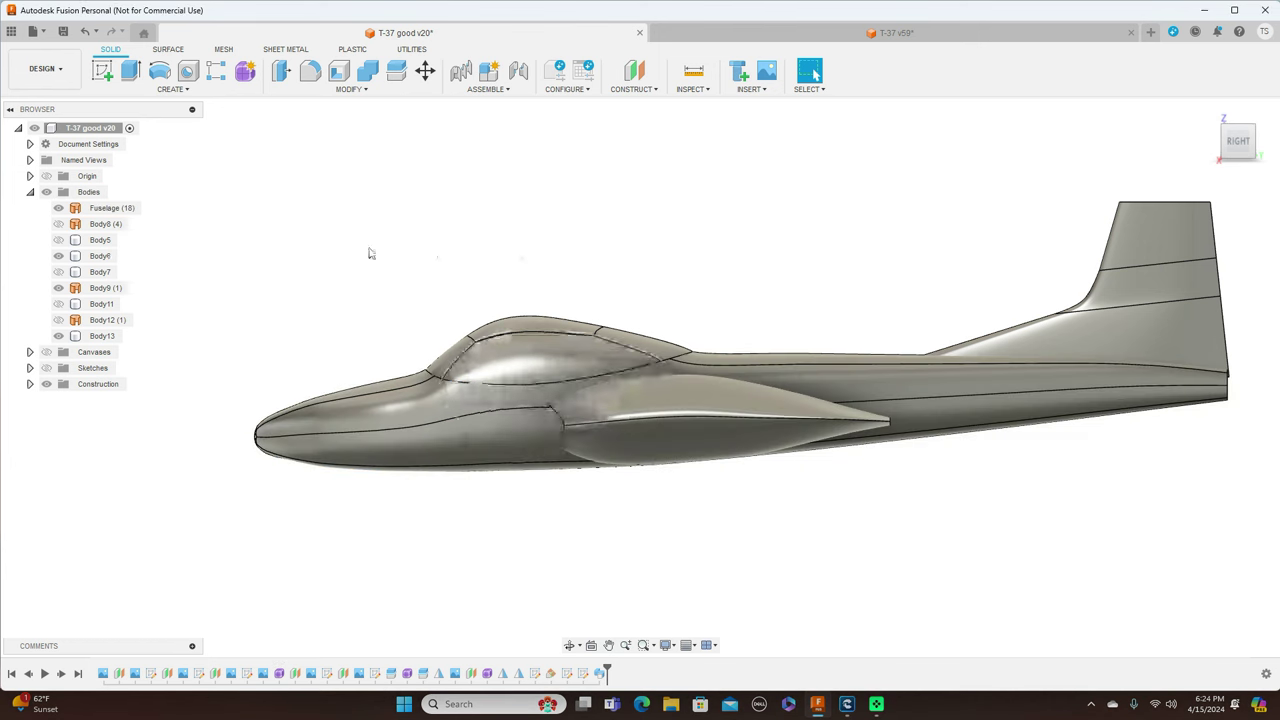
double_click(107, 257)
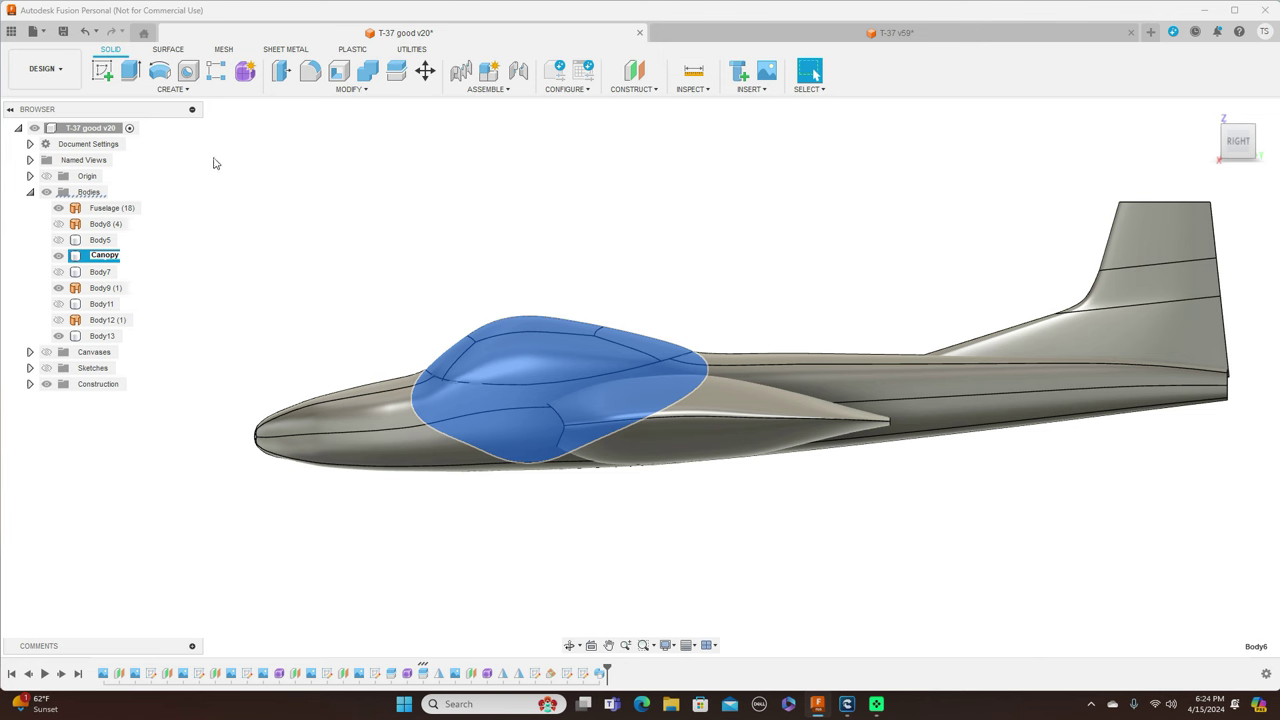
- Name Body6 Canopy and rename the engine pod Body9 to Left engine
click(508, 190)
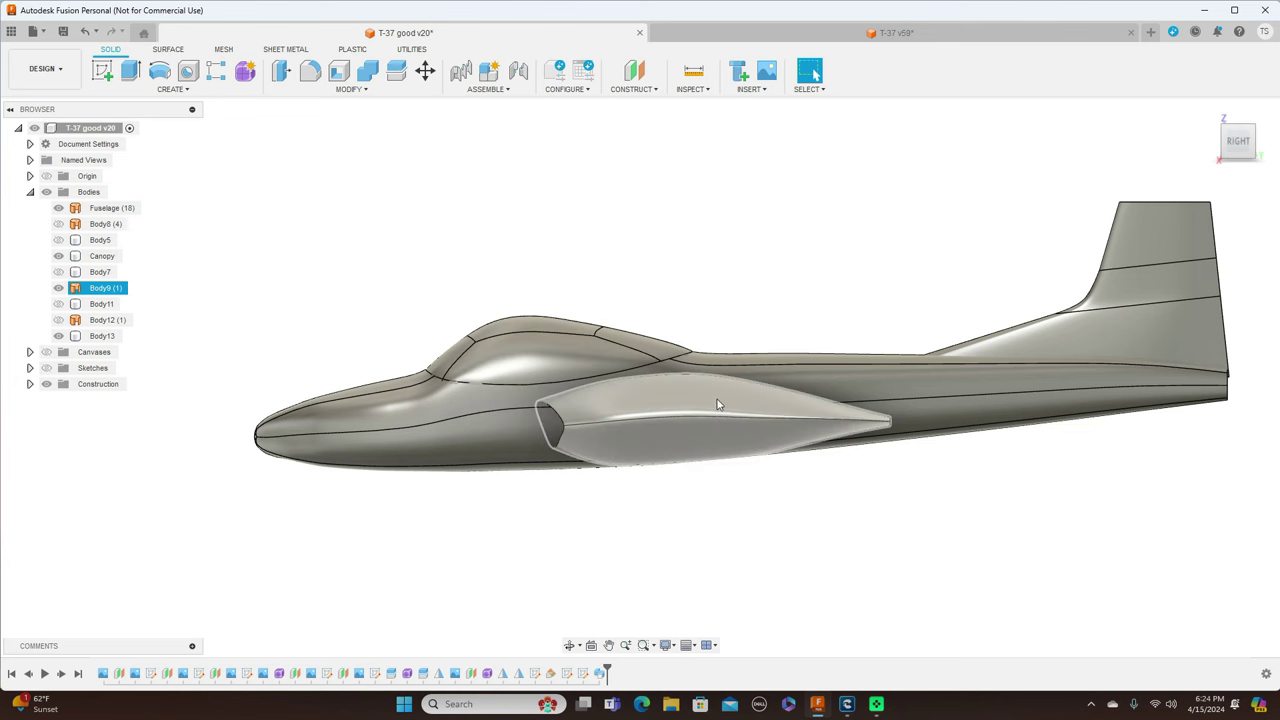
double_click(107, 289)
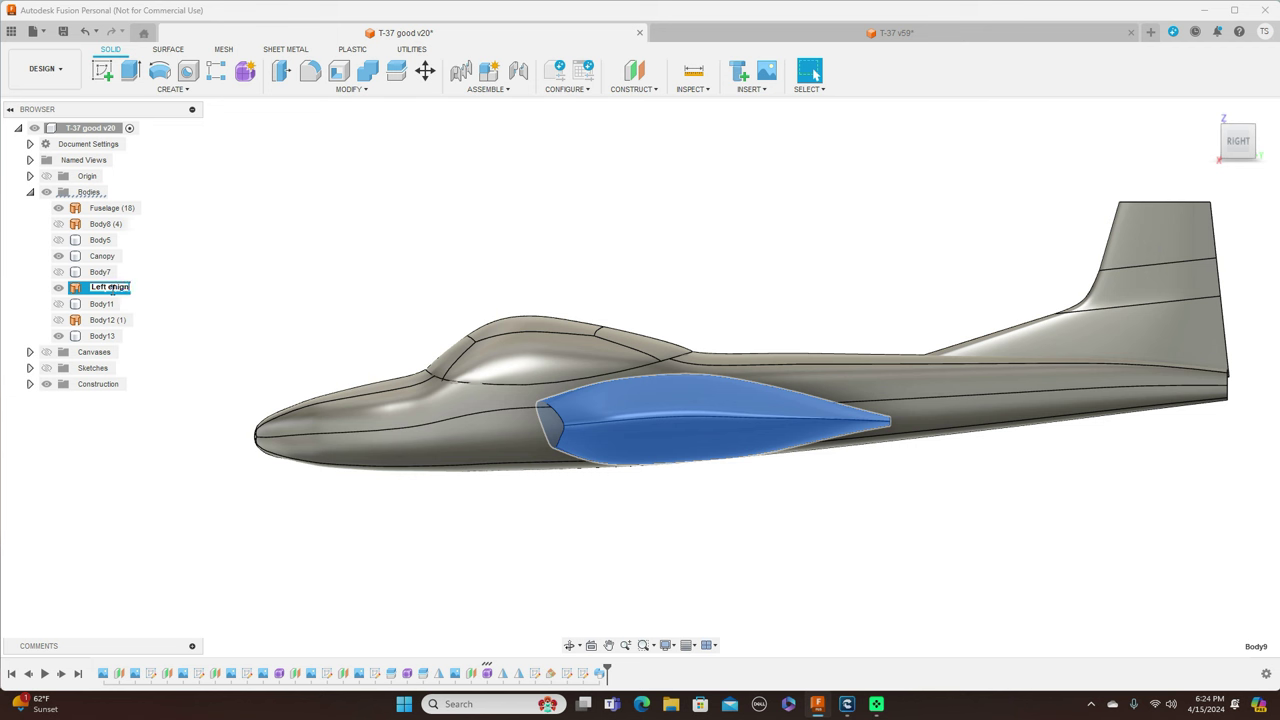
key(BackSpace)
key(BackSpace)
key(BackSpace)
key(Return)
click(251, 248)
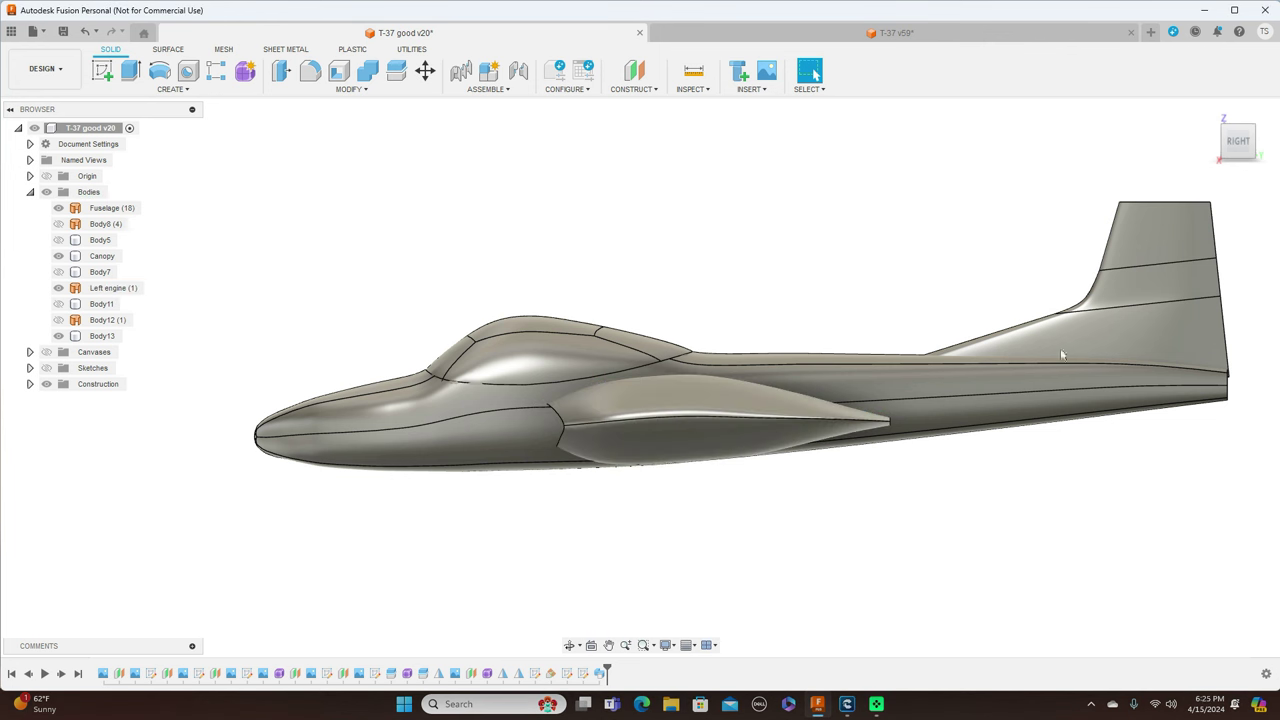
- Rename the tail fin body Body13 to Vertical
click(1114, 335)
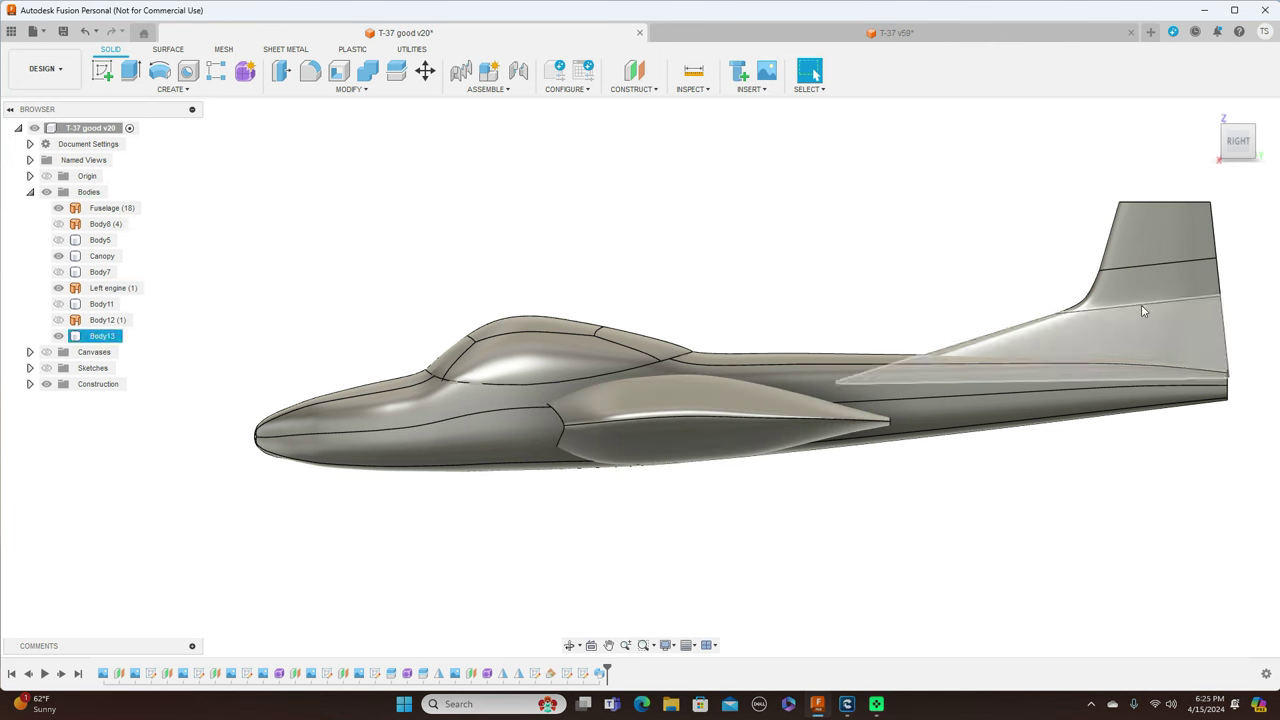
click(325, 282)
double_click(122, 338)
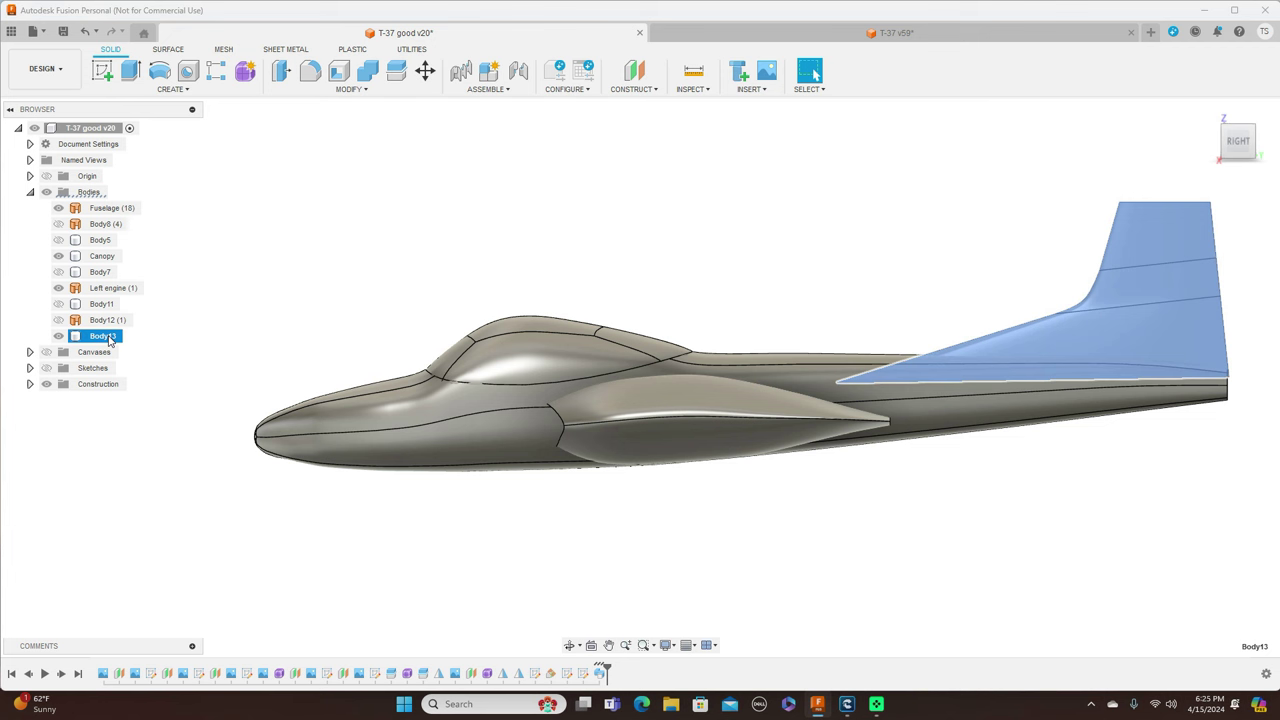
key(BackSpace)
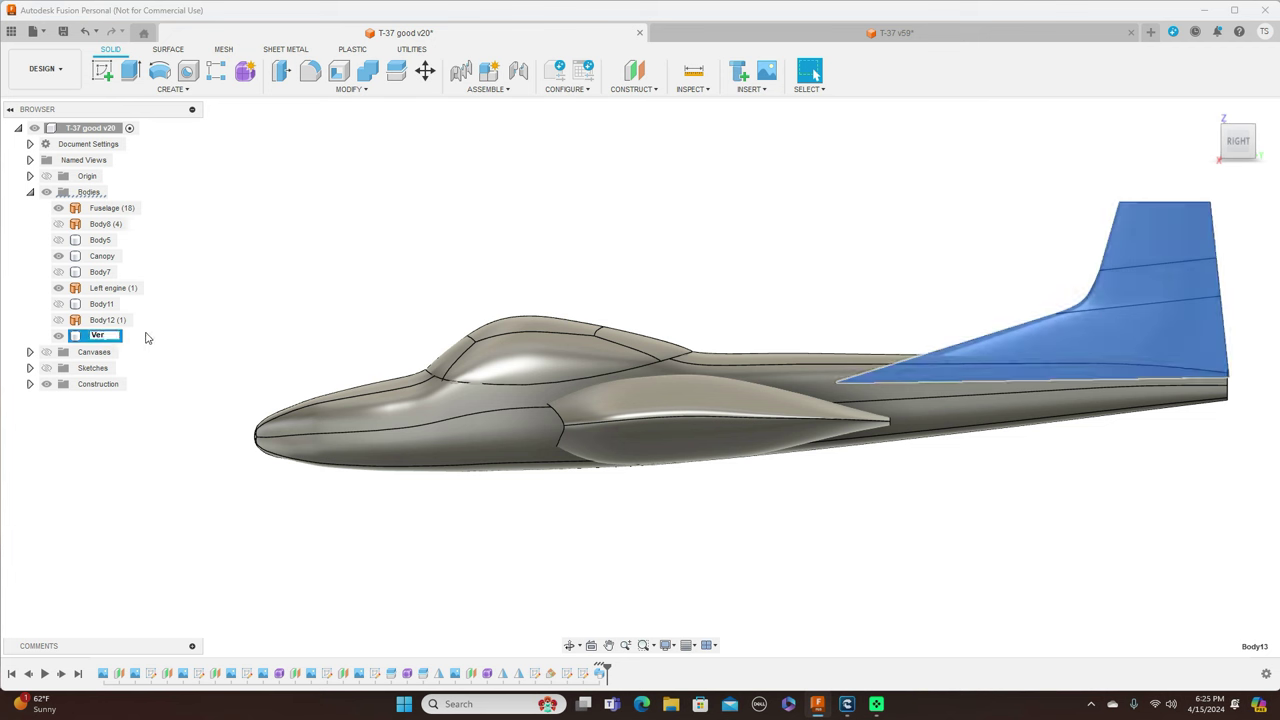
text(Vertical)
key(Return)
click(649, 226)
click(1235, 130)
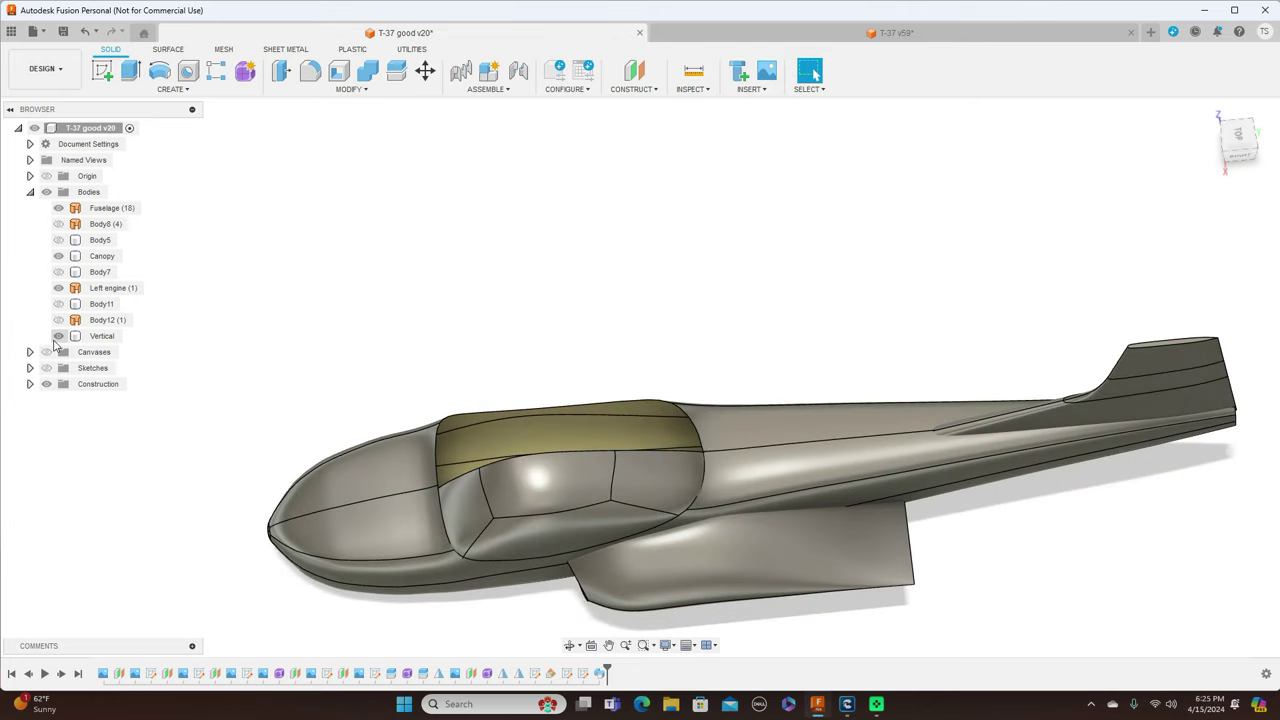
- Hide the Vertical, Left engine, Canopy and Fuselage bodies
click(58, 336)
click(58, 288)
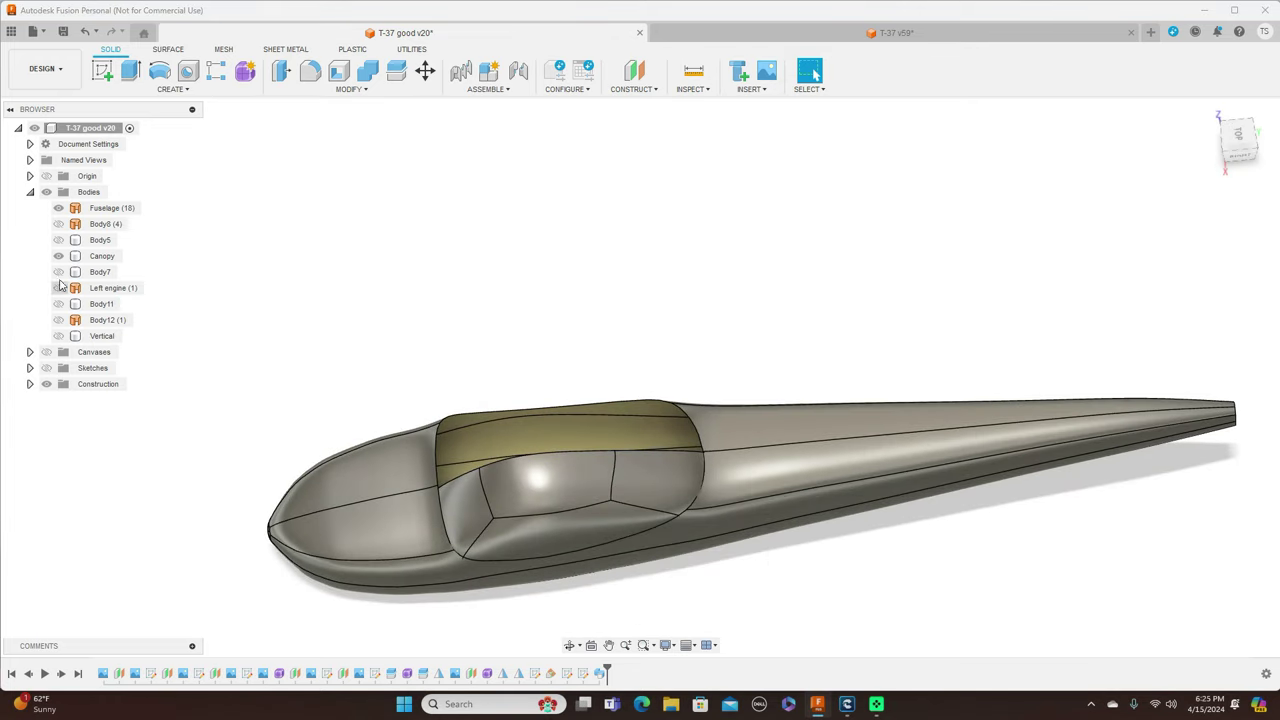
click(58, 256)
click(58, 208)
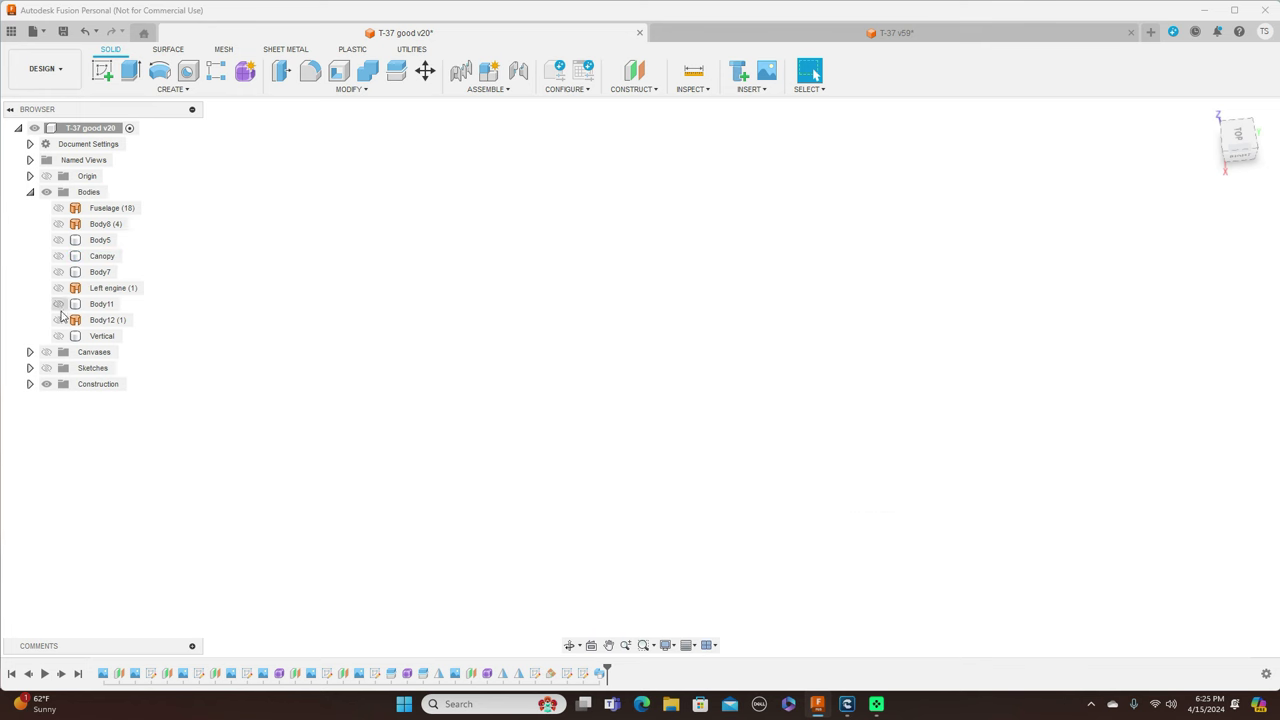
- Show the blueprint canvases in the Right side view and start a Form sculpting session
click(46, 352)
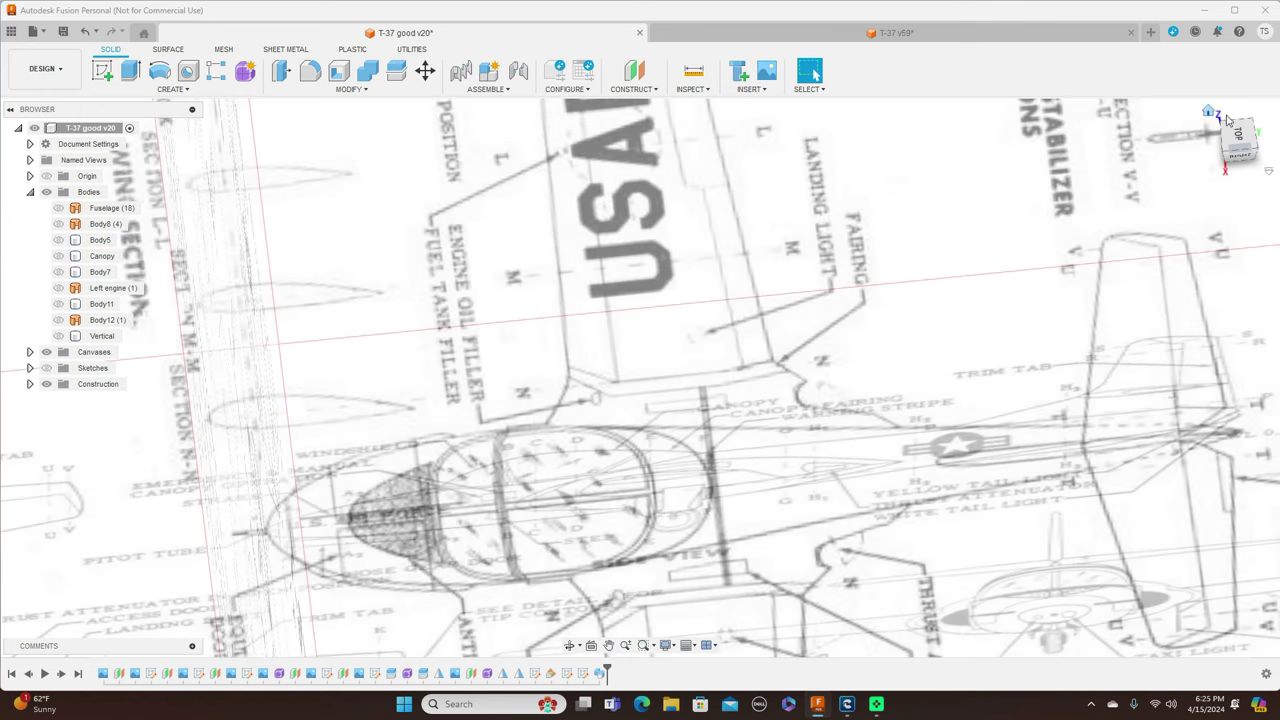
click(1236, 160)
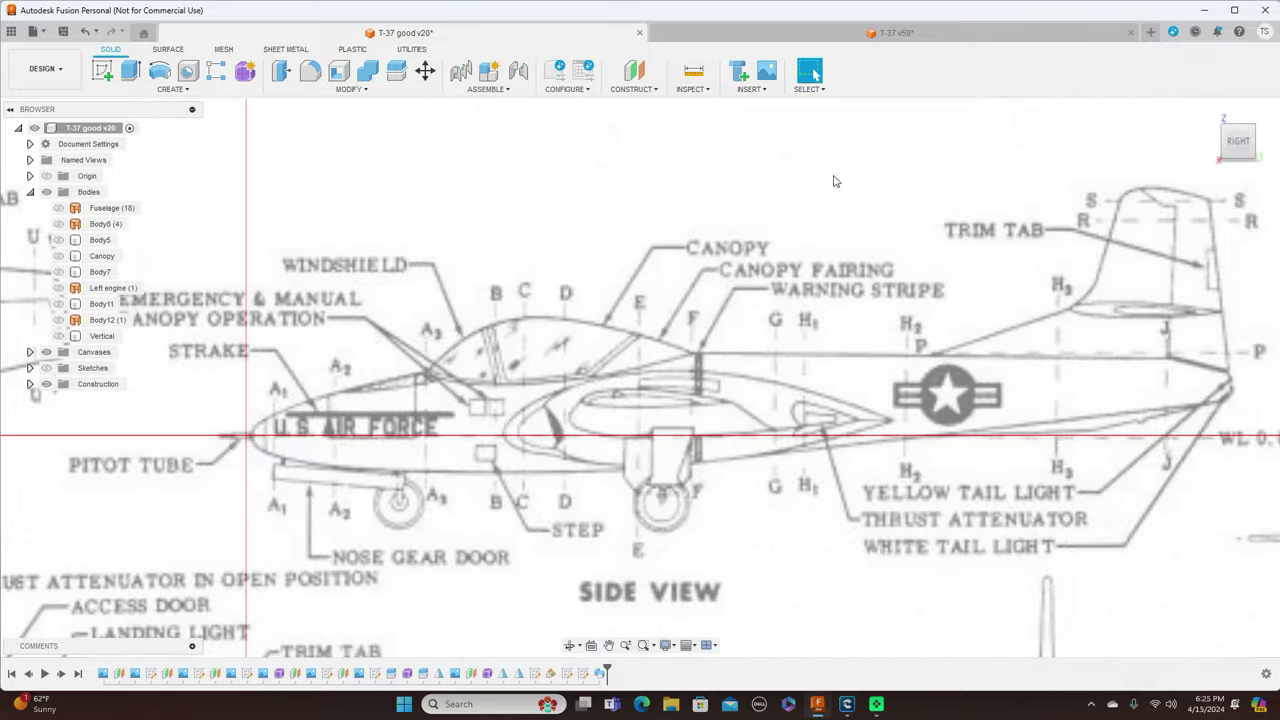
scroll(820, 375, up, 3)
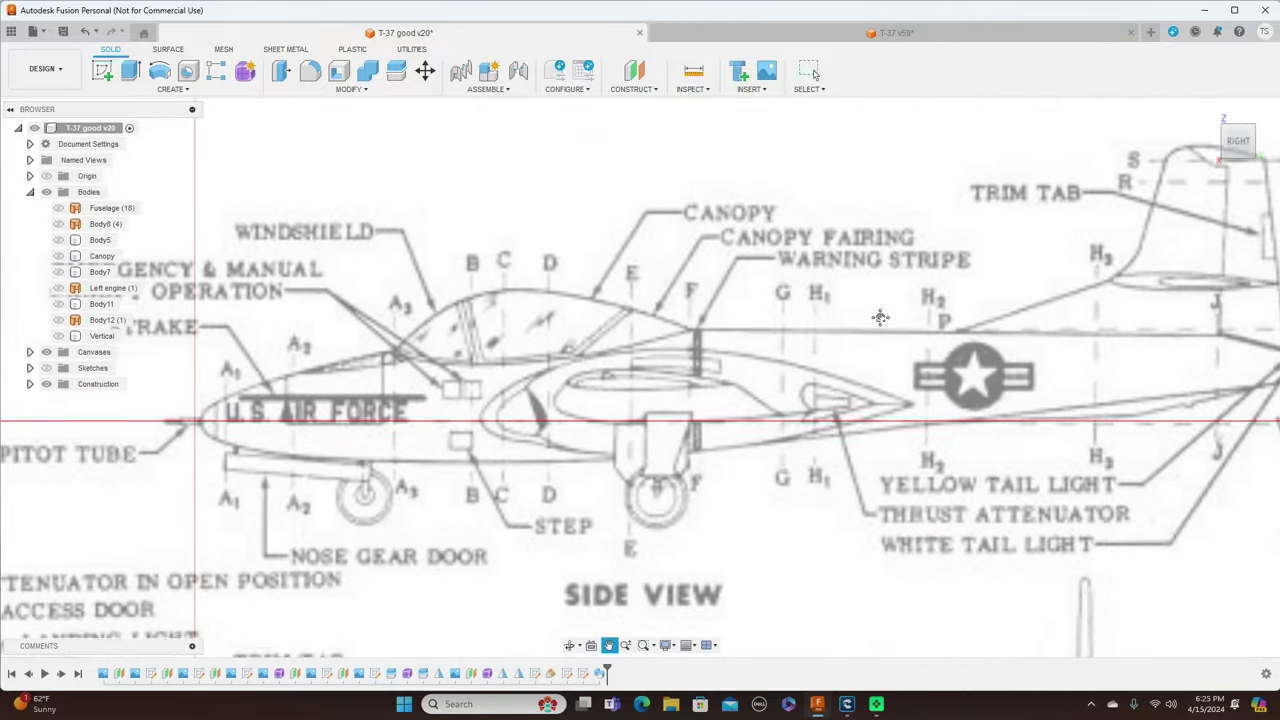
scroll(887, 318, down, 3)
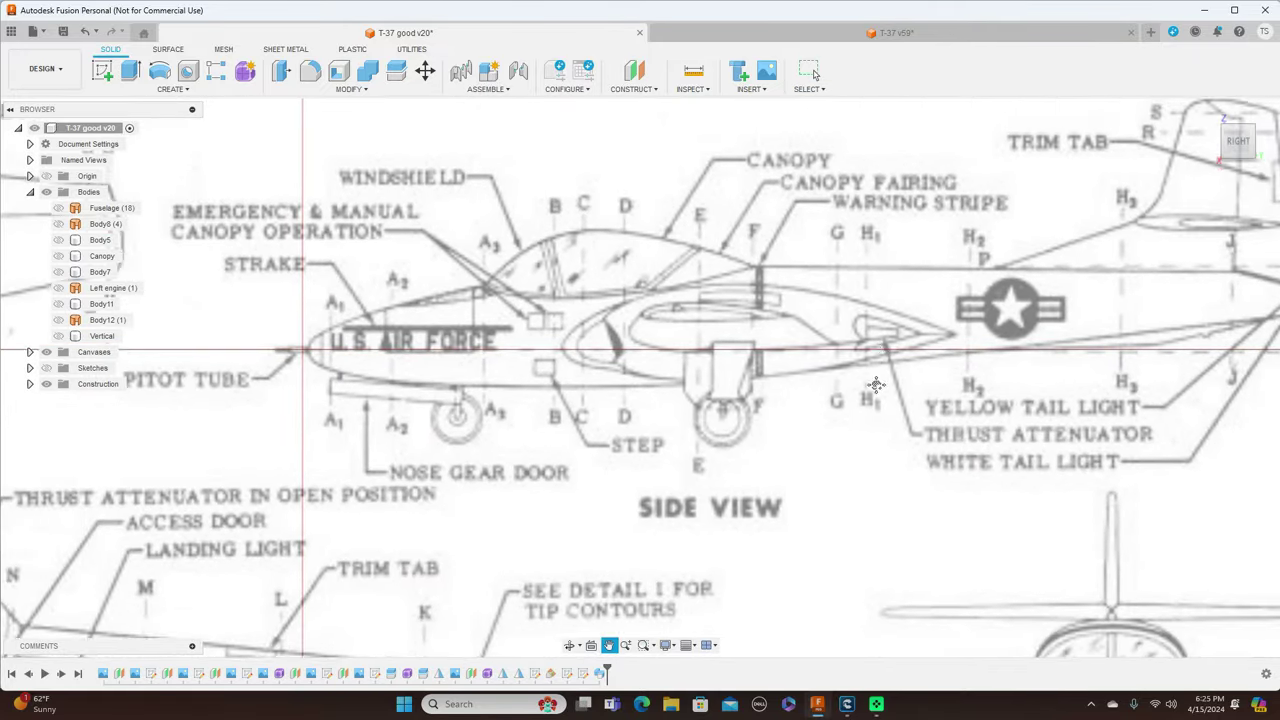
click(247, 72)
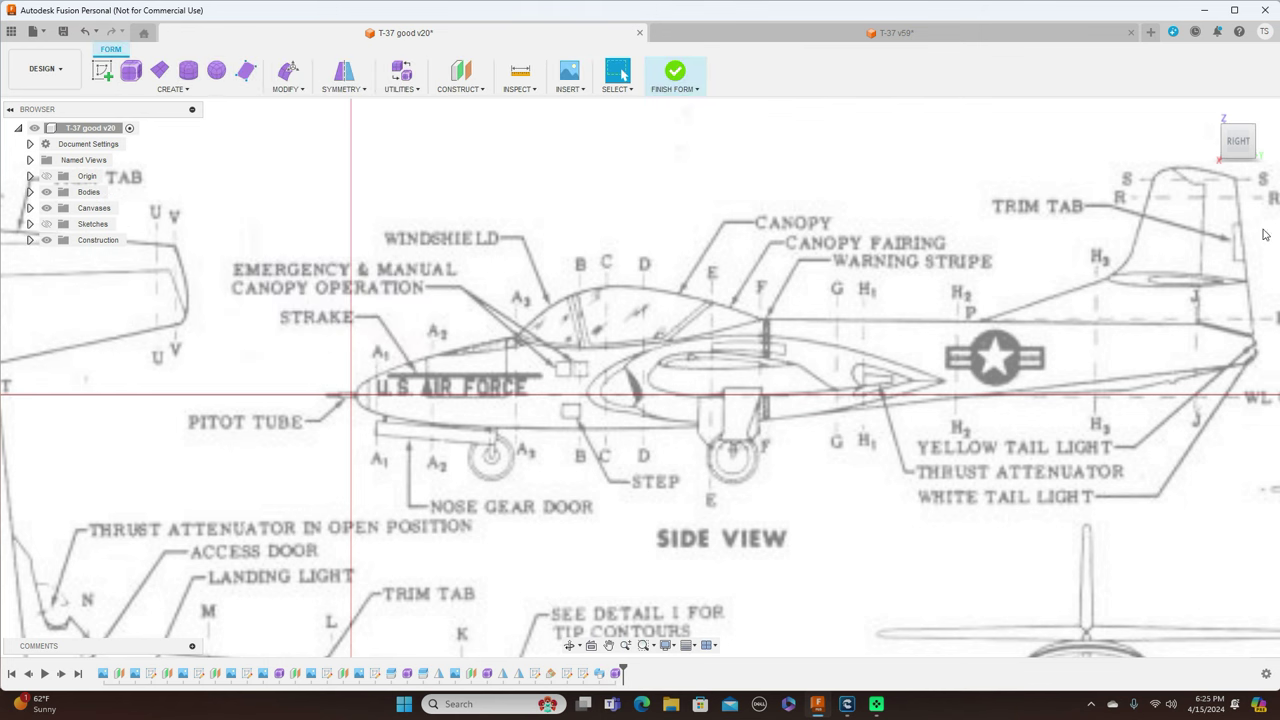
- Switch to the blueprint's front view, zoom in and start a Form box
click(1216, 141)
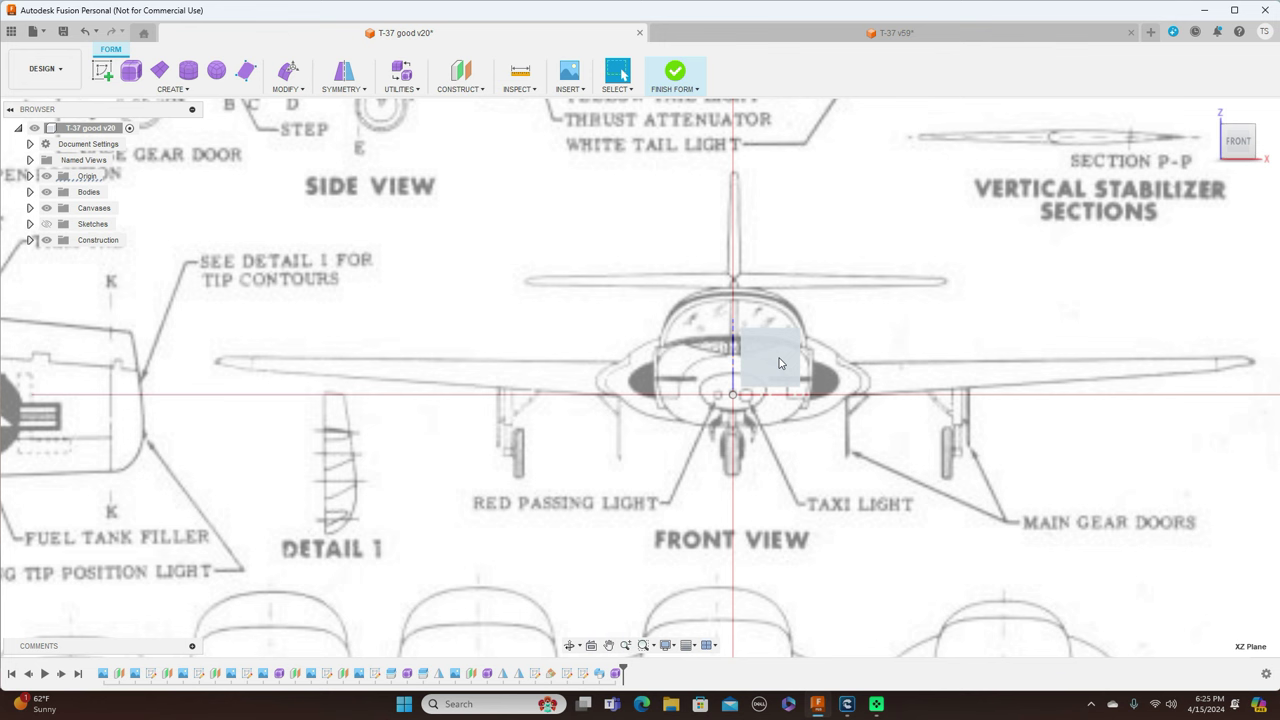
scroll(753, 369, up, 2)
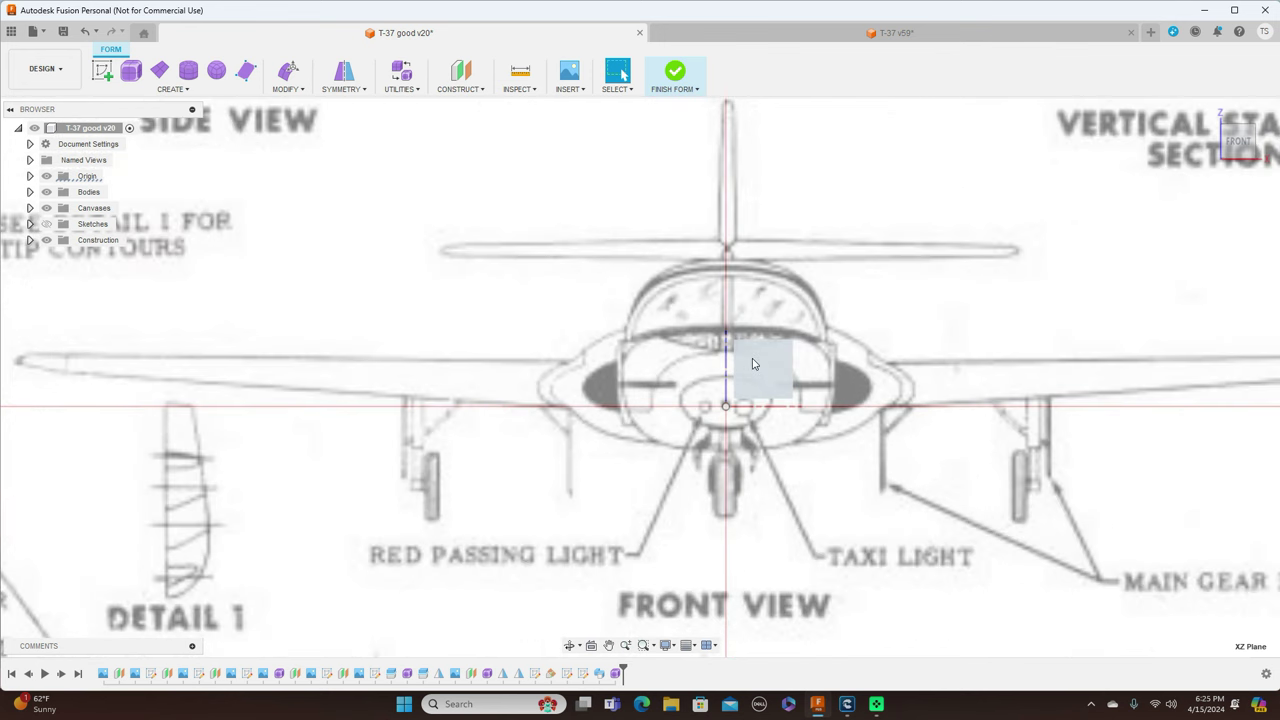
click(753, 364)
click(133, 72)
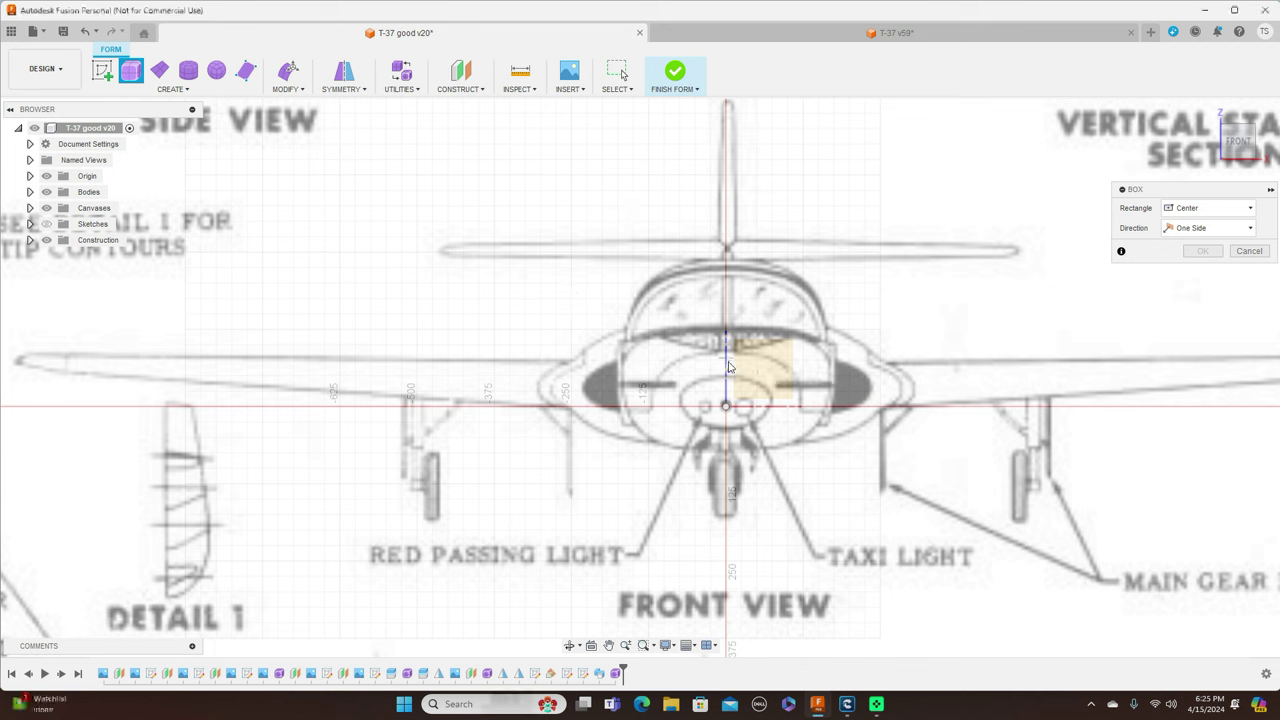
- Create a centre-rectangle box around the fuselage section, 2000 mm long with 11 height faces
click(727, 362)
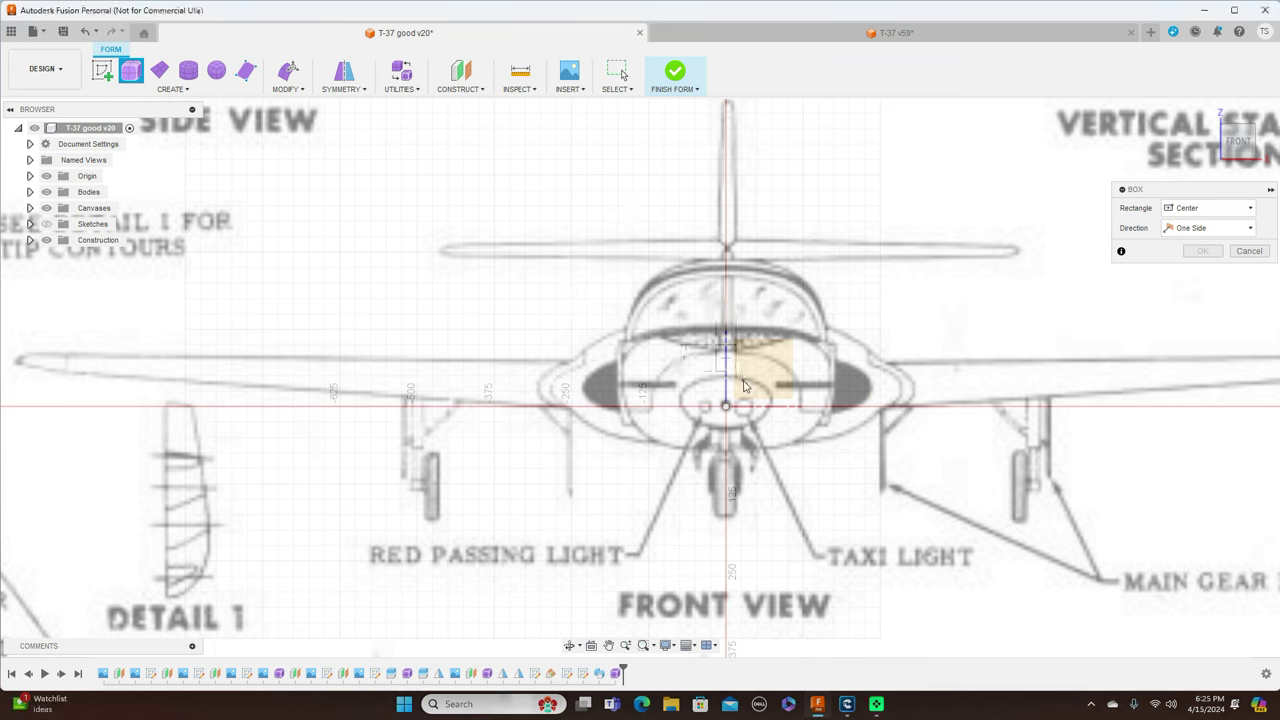
click(834, 458)
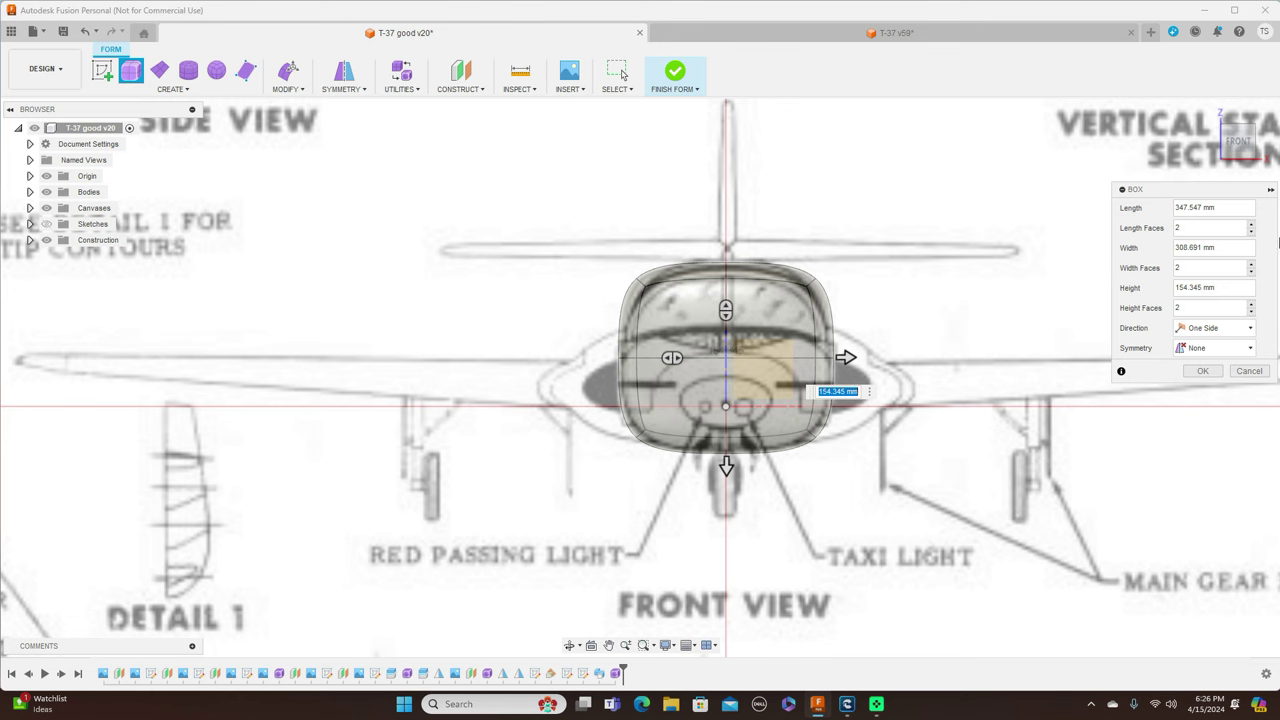
click(1268, 150)
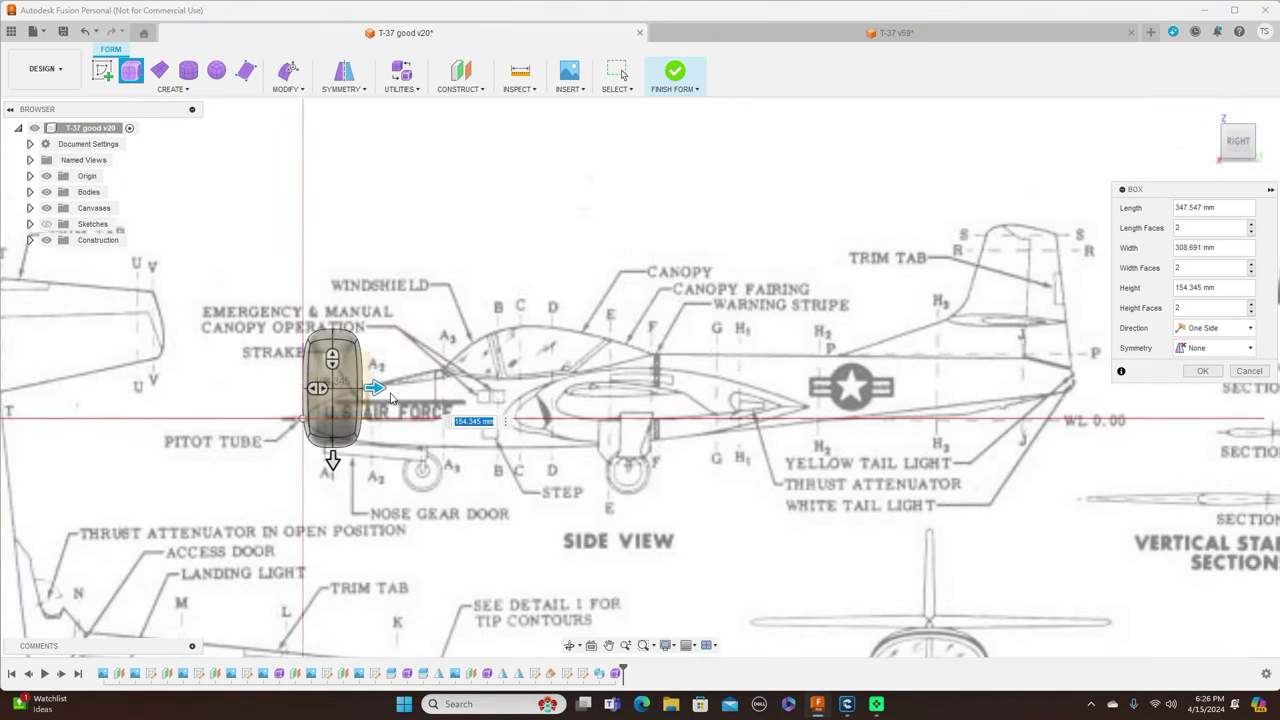
drag(376, 388, 1093, 410)
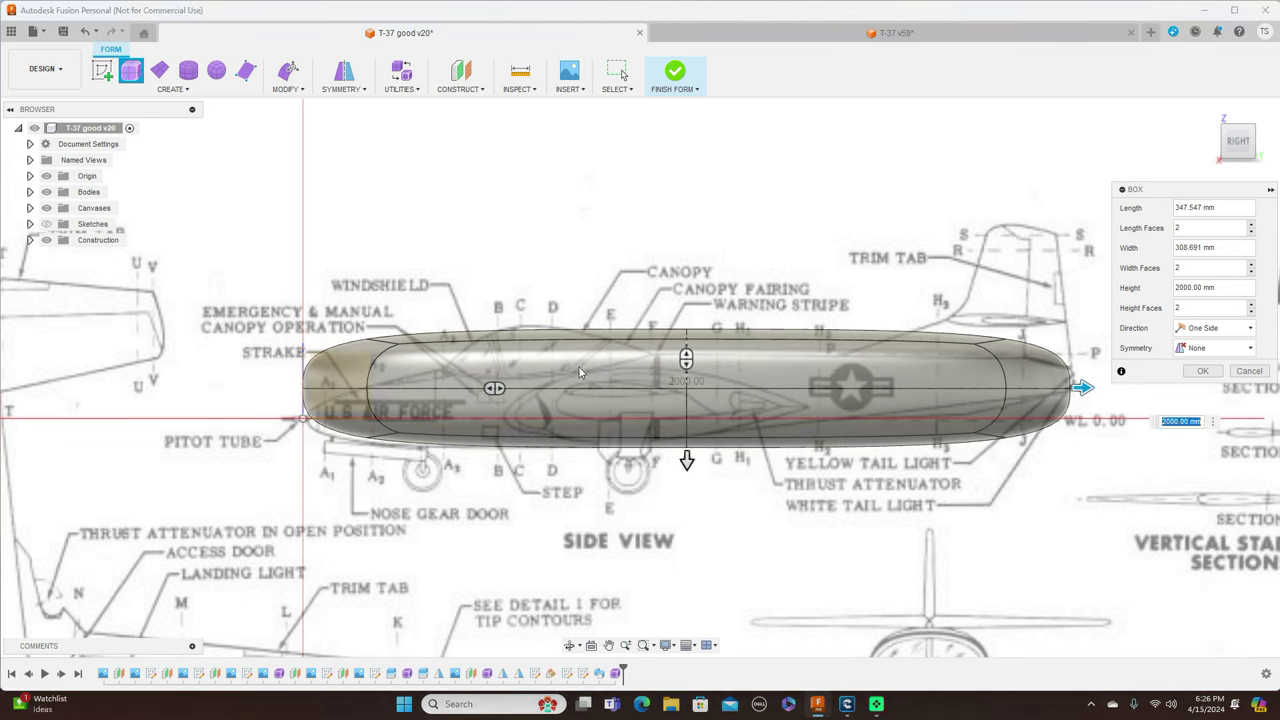
drag(710, 400, 757, 398)
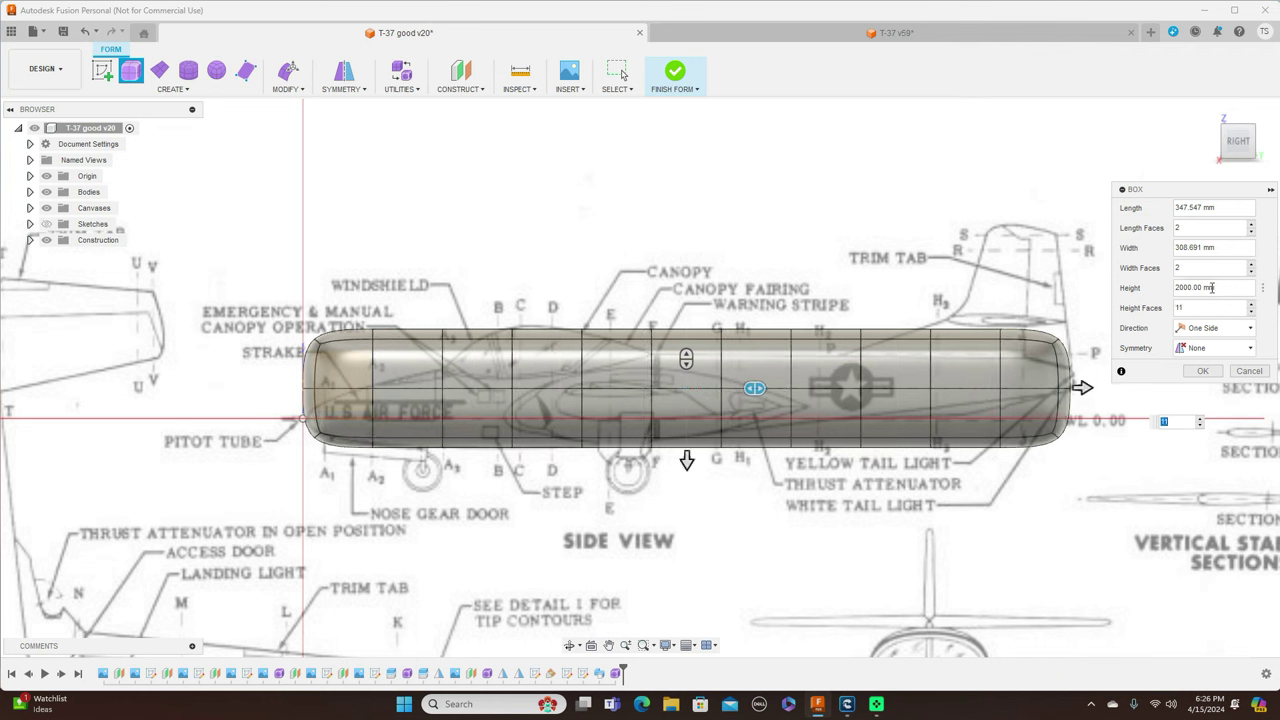
click(1202, 372)
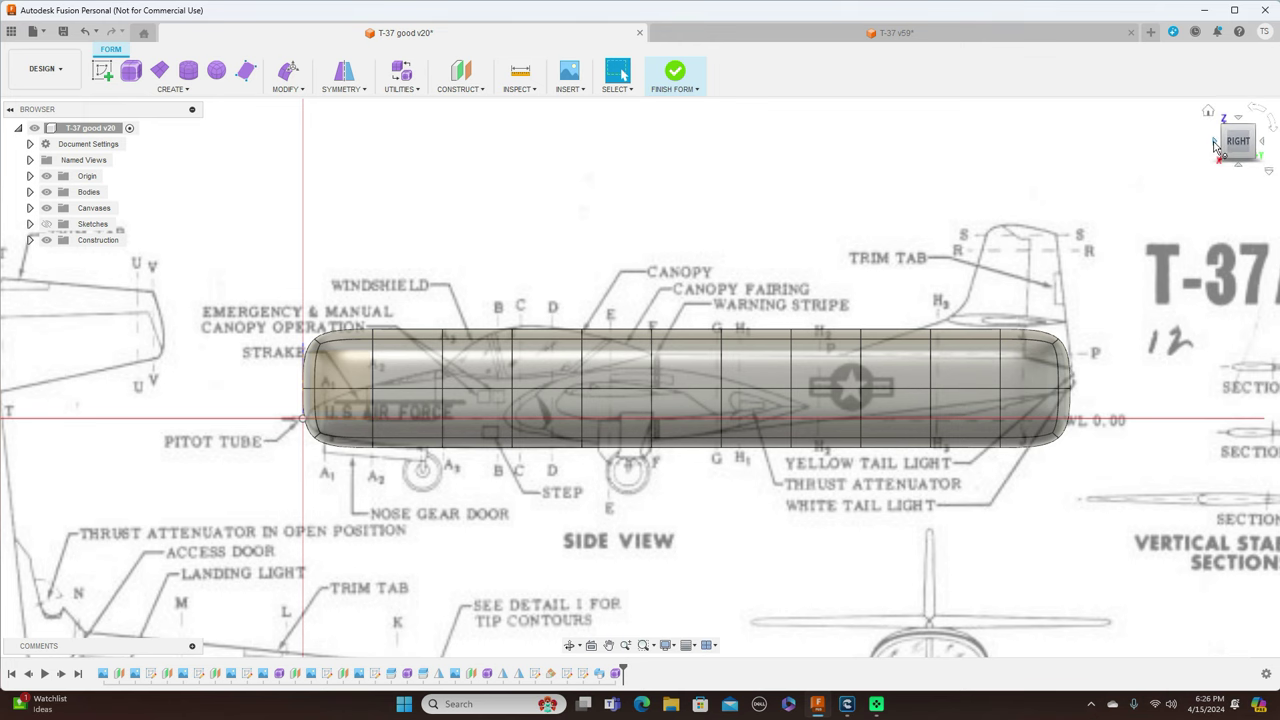
- From the front view, delete the box's four front-end faces
click(1216, 145)
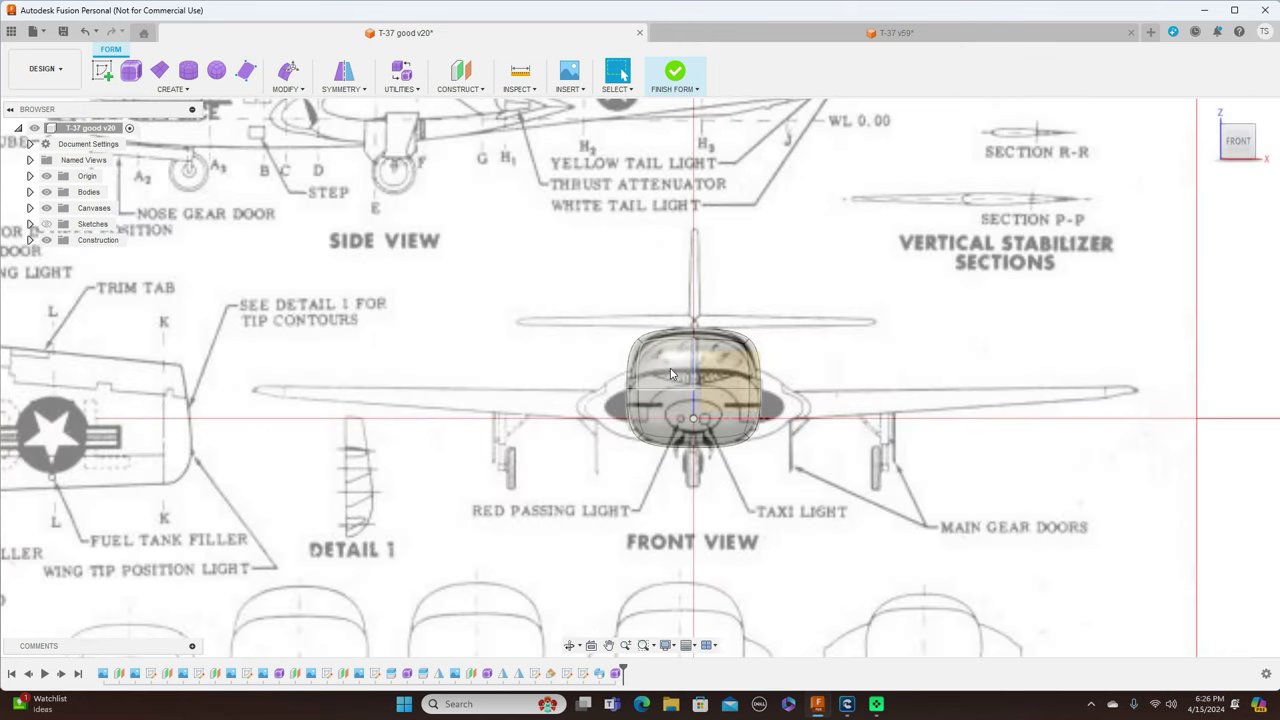
click(672, 366)
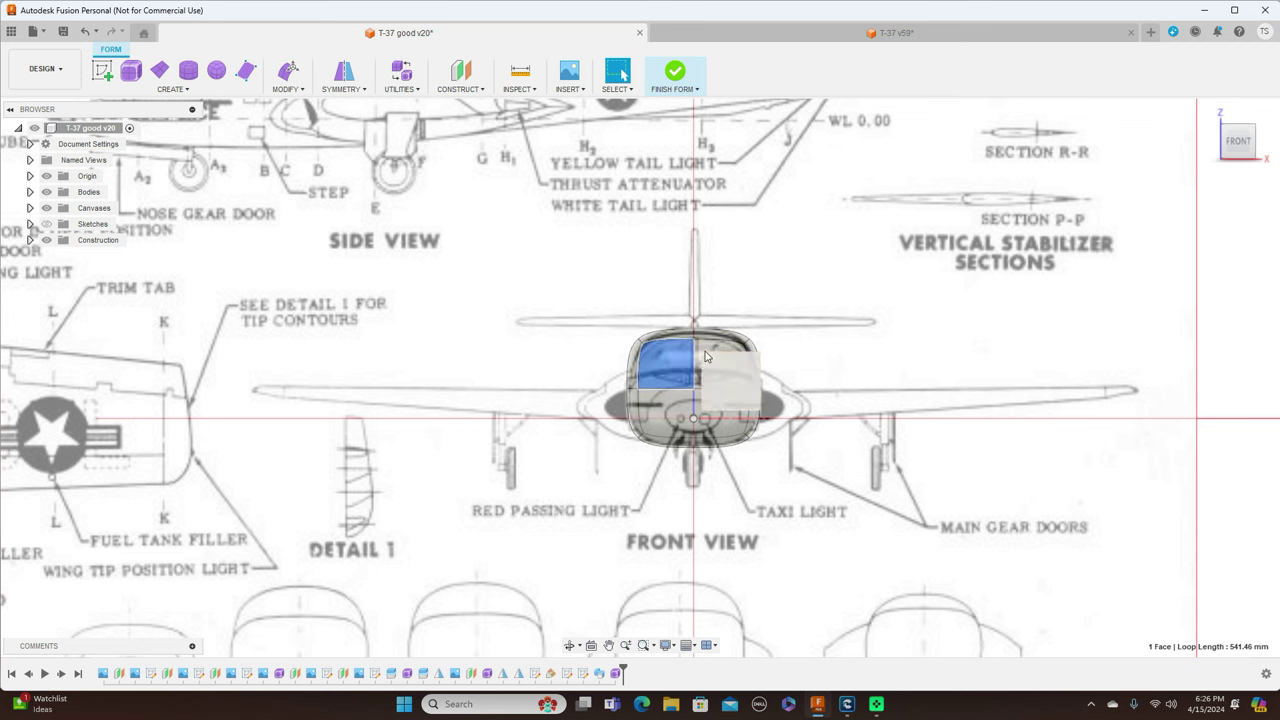
shift+click(708, 352)
shift+click(680, 410)
shift+click(714, 428)
right_click(854, 370)
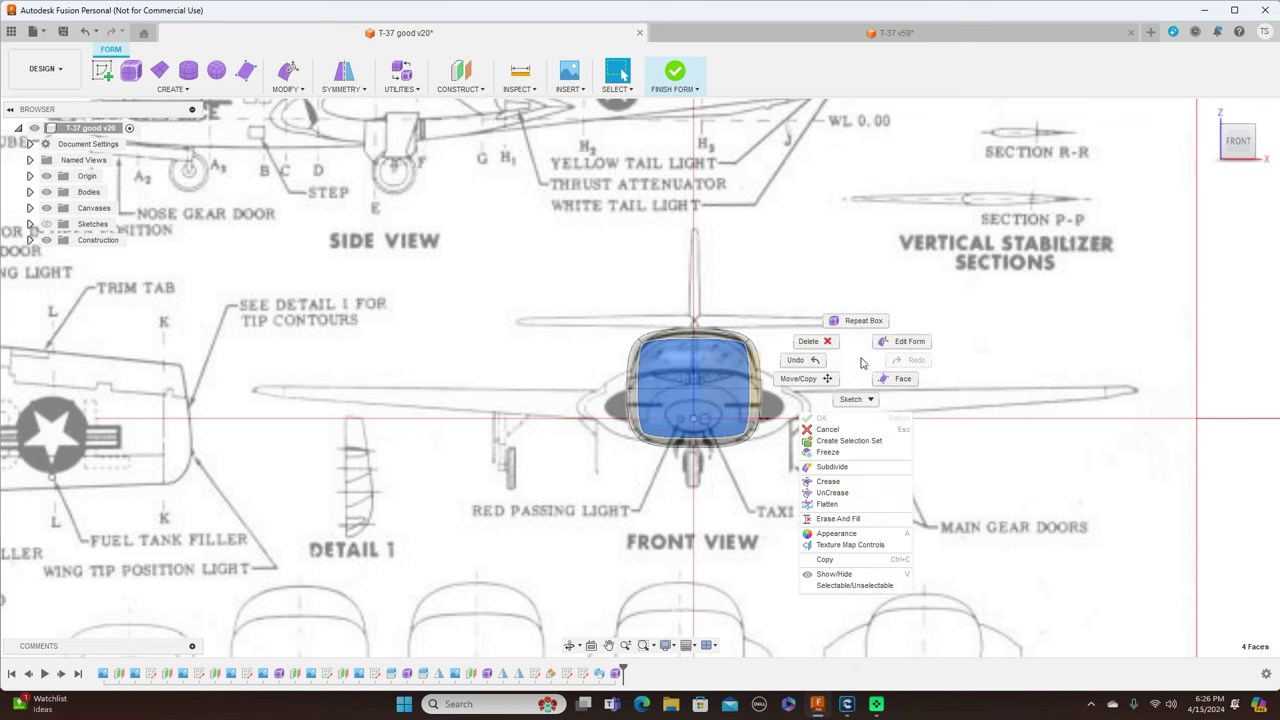
click(813, 344)
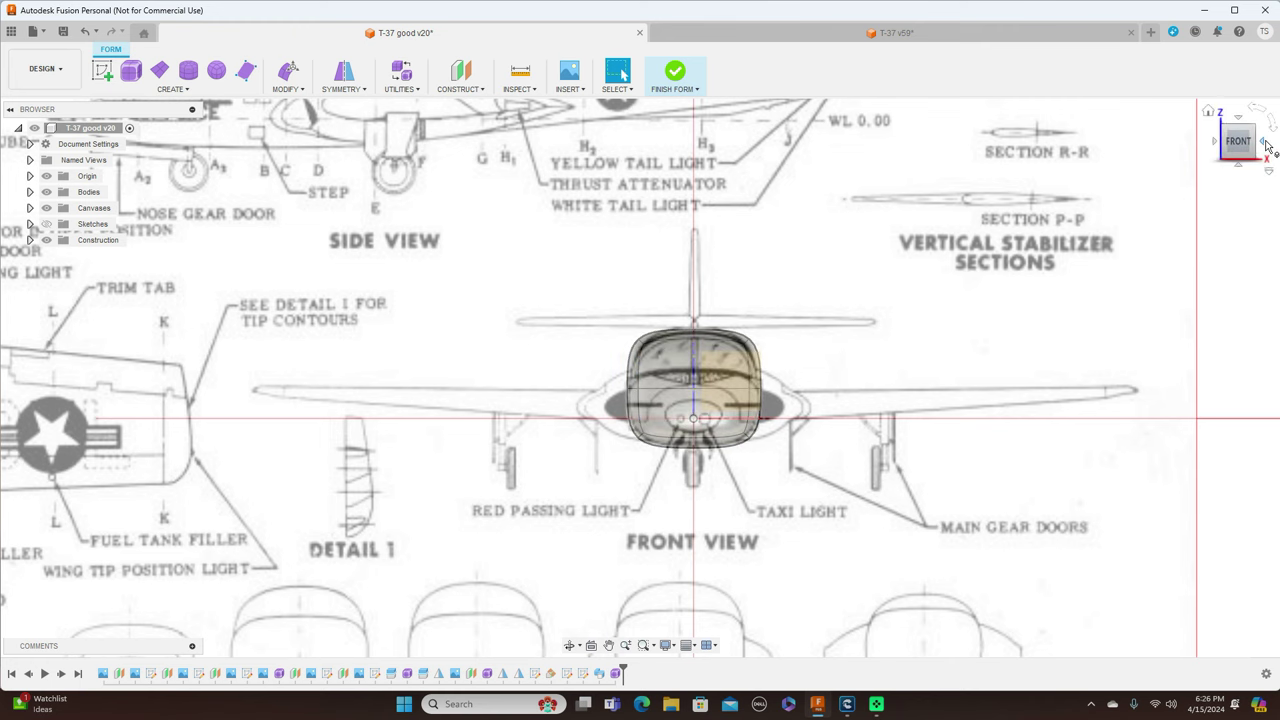
click(1266, 146)
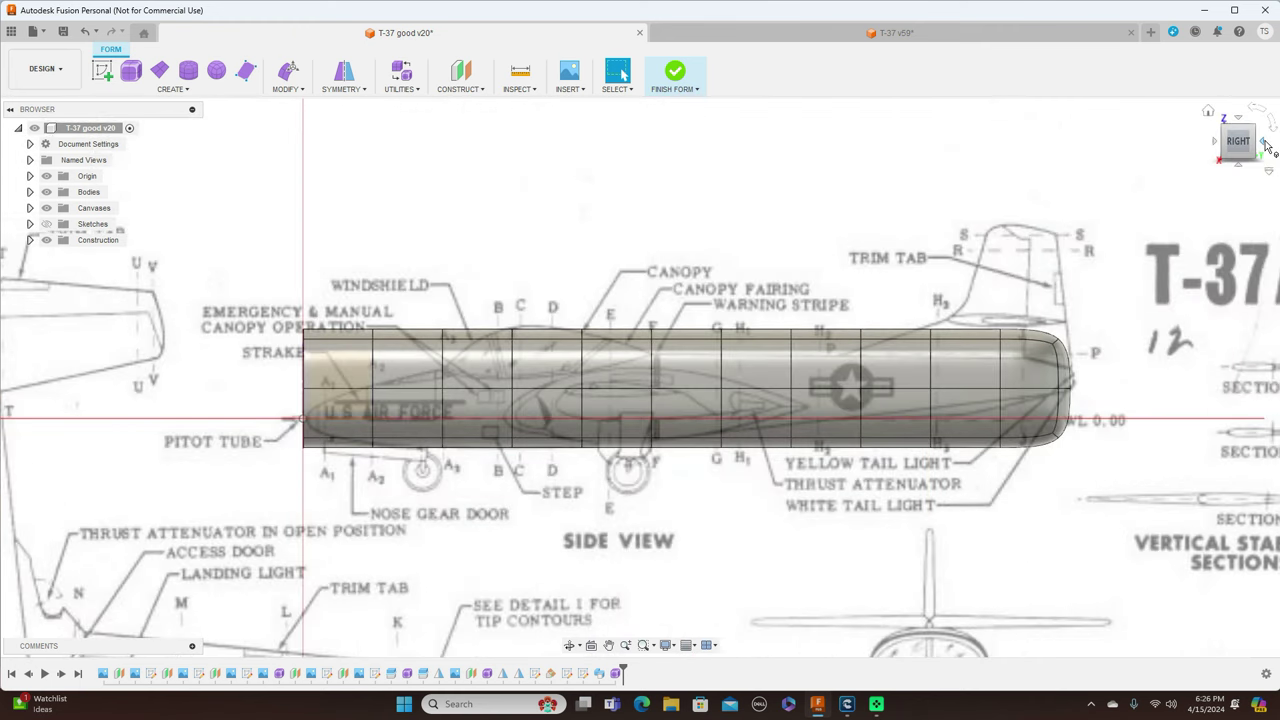
- From the Back view, delete the selected tail-end faces of the box
click(1252, 154)
click(573, 363)
shift+click(624, 364)
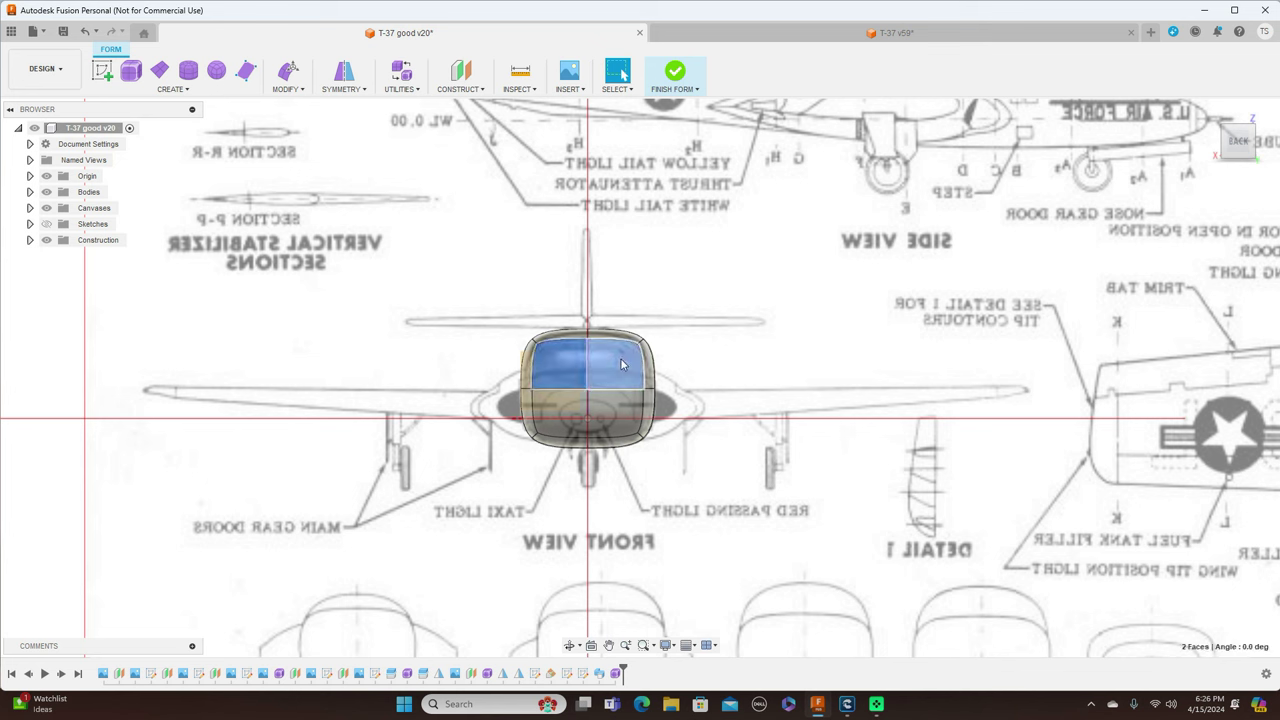
shift+click(557, 428)
right_click(752, 348)
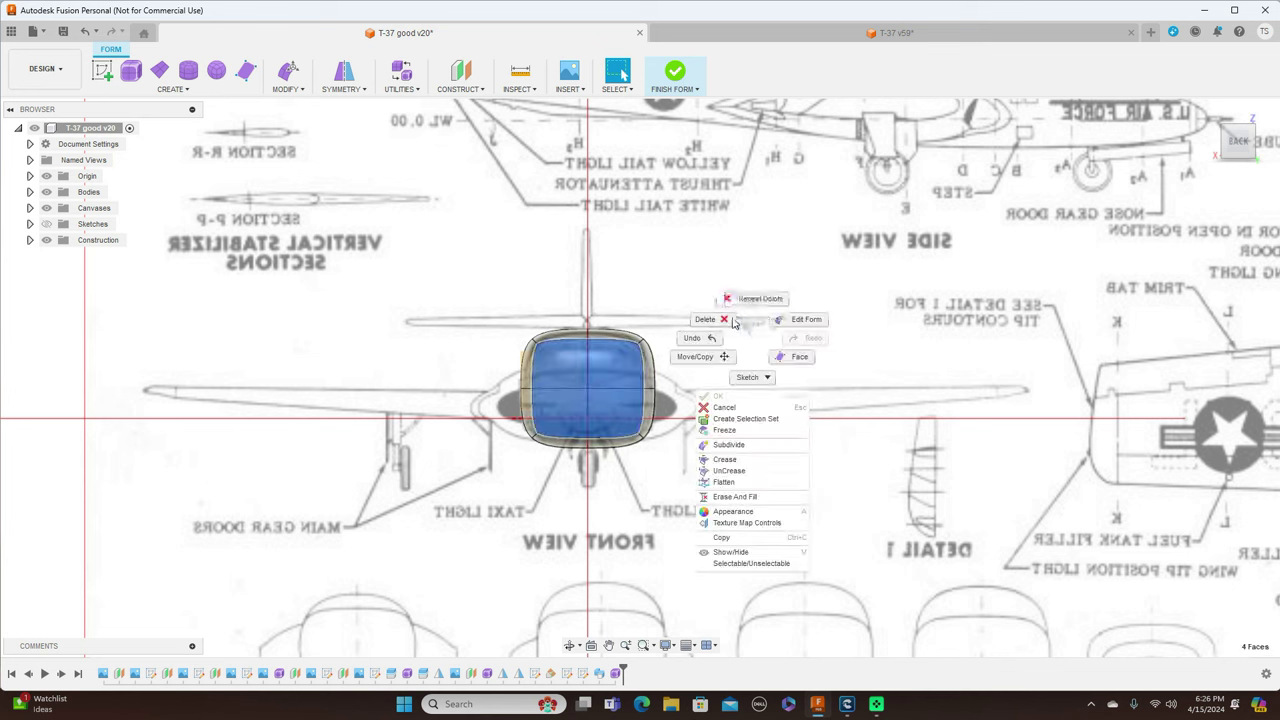
click(712, 319)
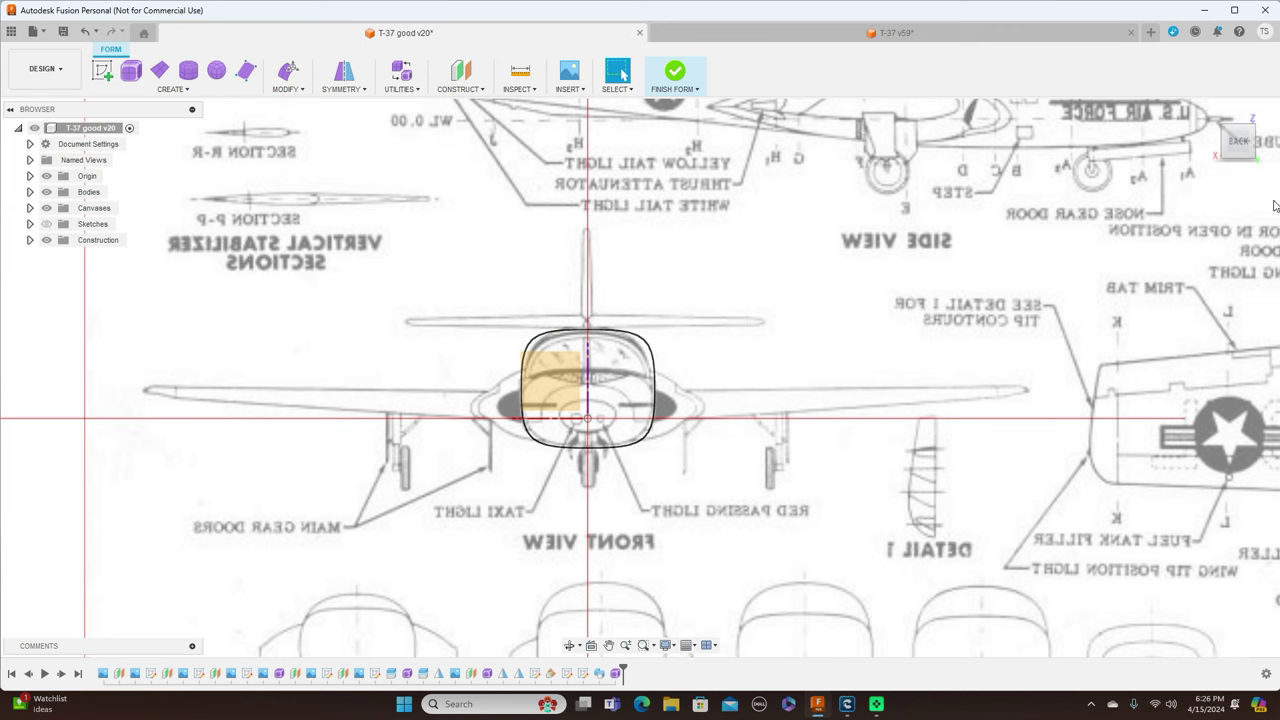
- Return to the Right view and briefly hide the body to compare it with the blueprint
click(1212, 142)
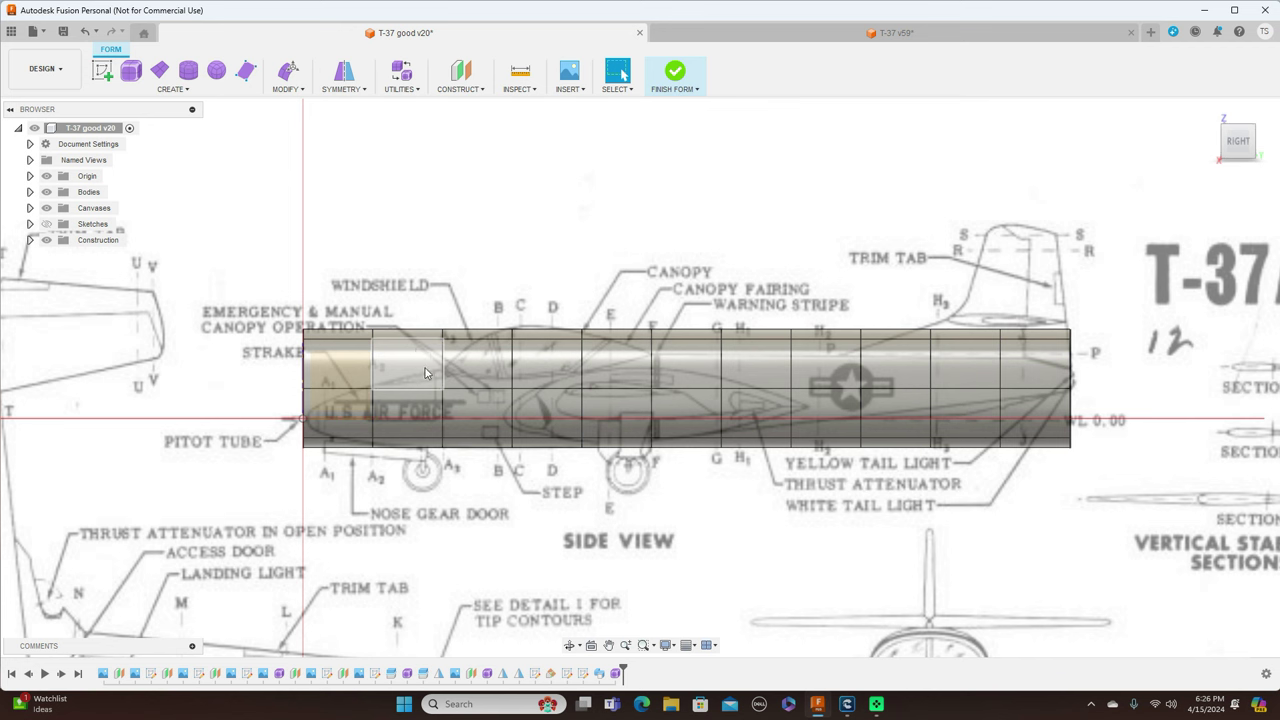
click(46, 192)
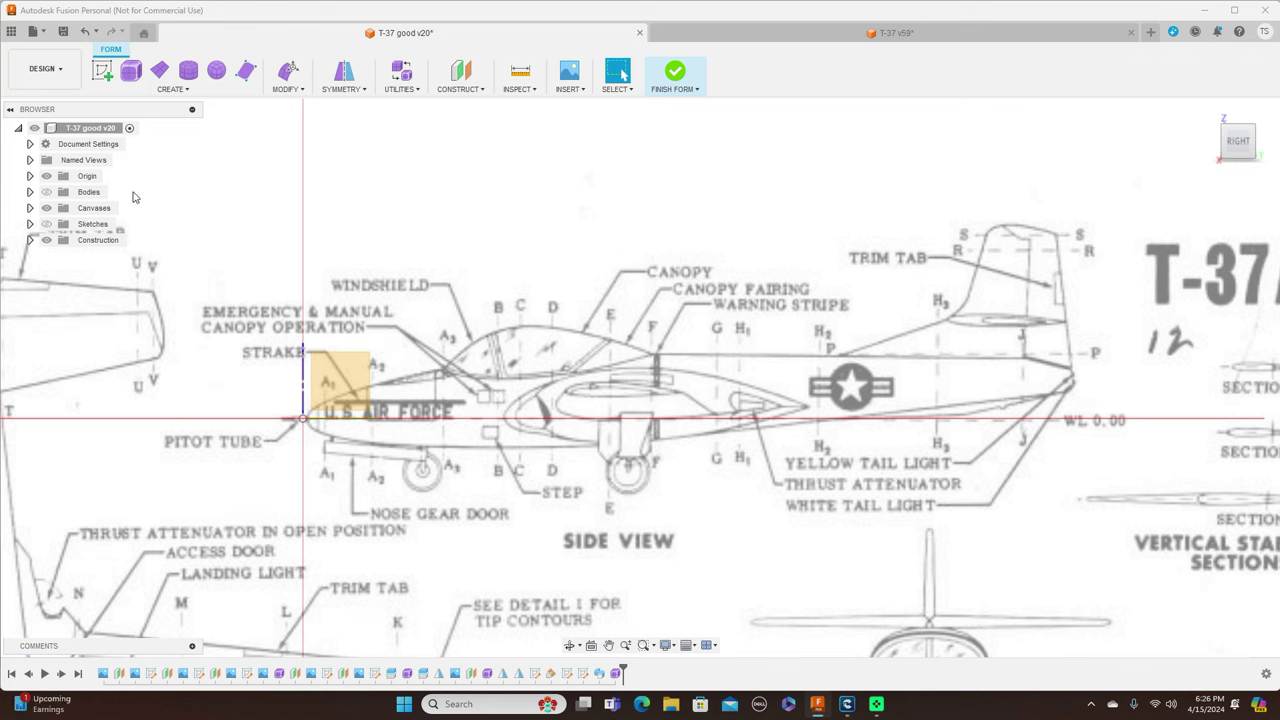
click(47, 193)
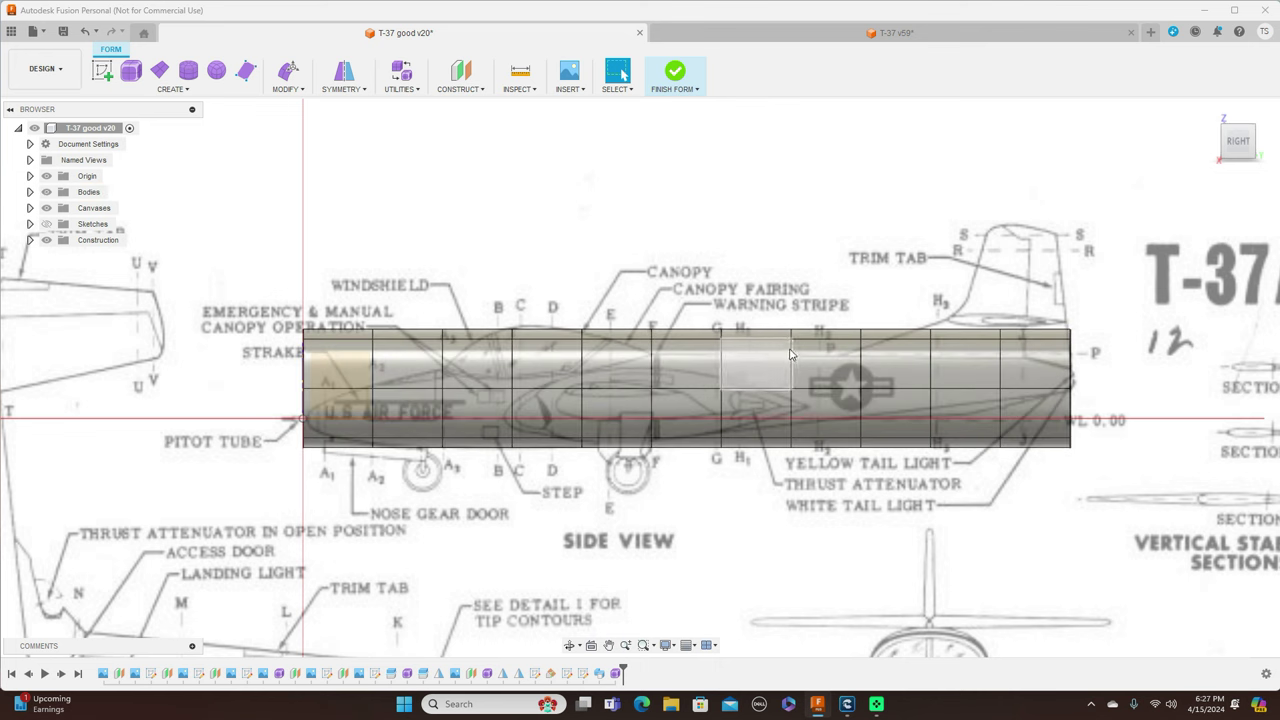
- In Edit Form, resize the rings at the star insignia, G–H1 station and canopy fairing
double_click(790, 372)
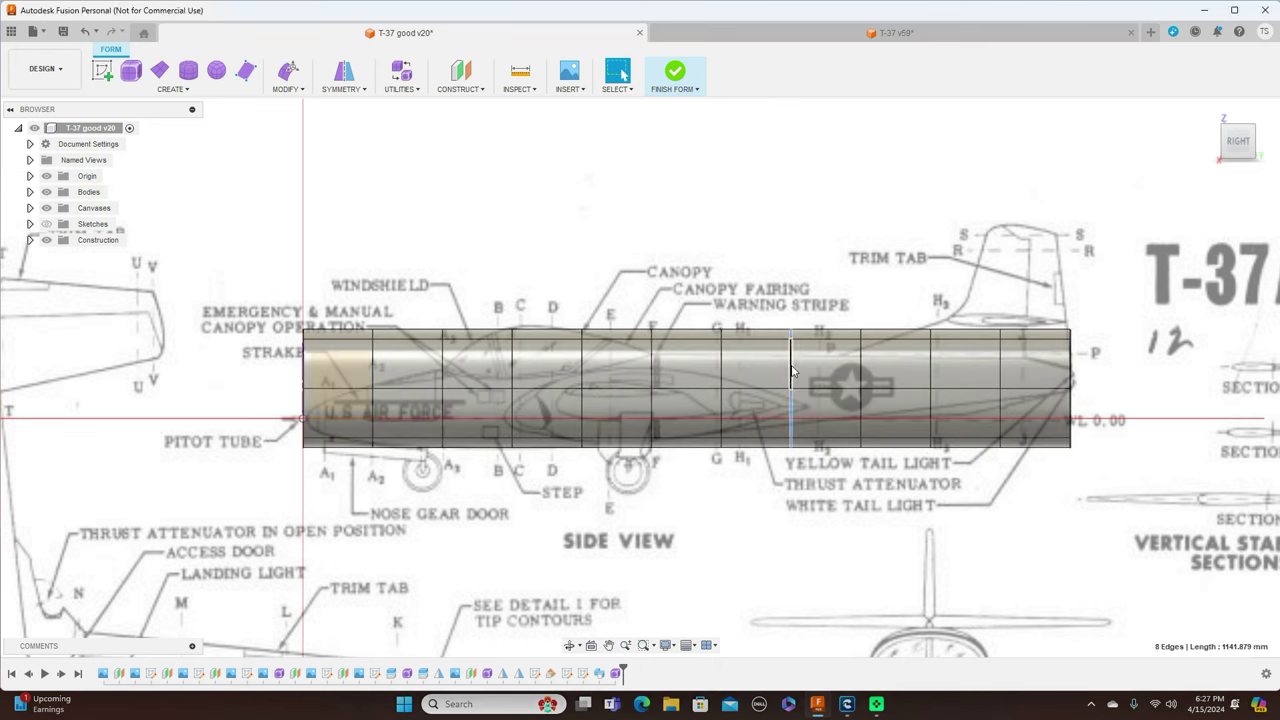
right_click(830, 266)
click(860, 256)
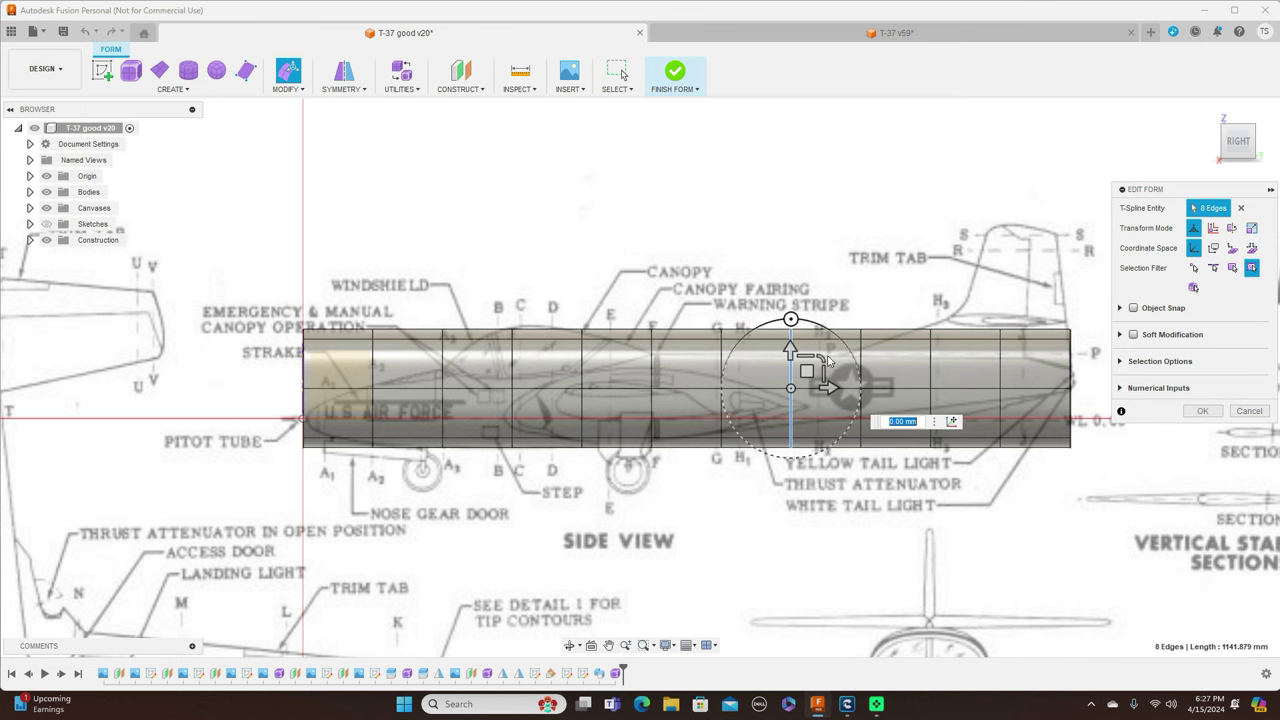
drag(820, 357, 724, 376)
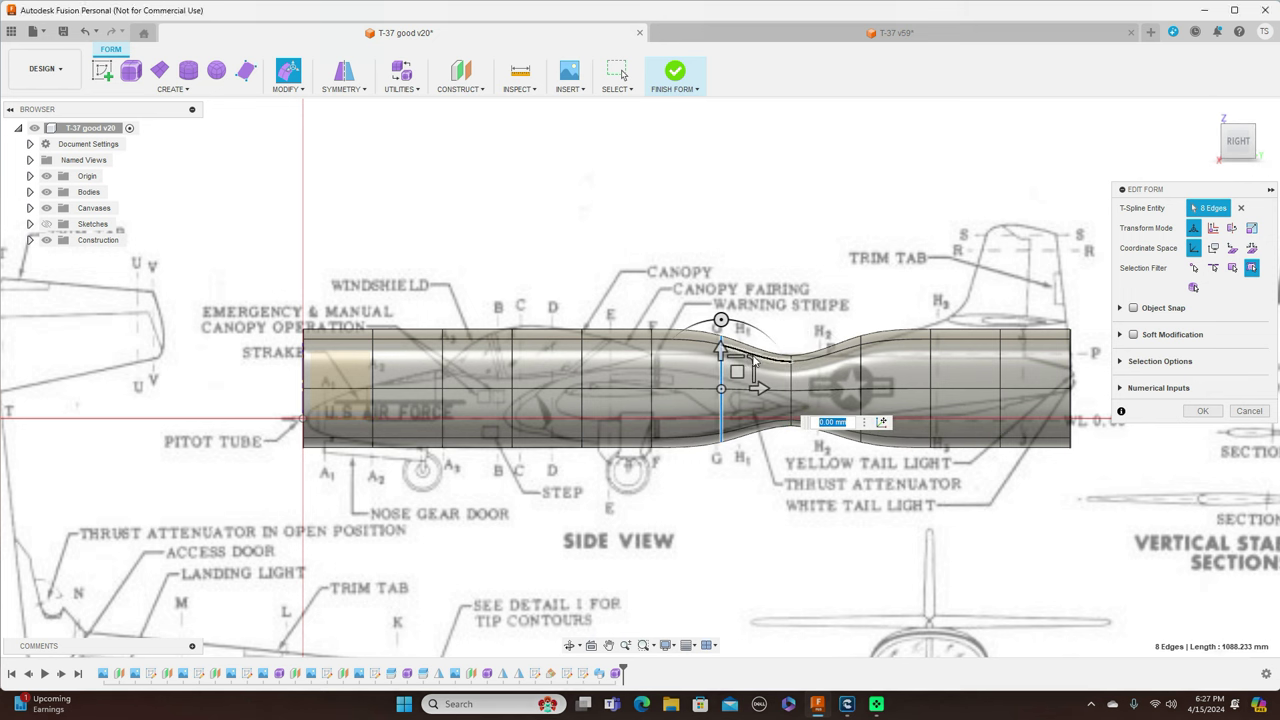
click(752, 352)
double_click(724, 373)
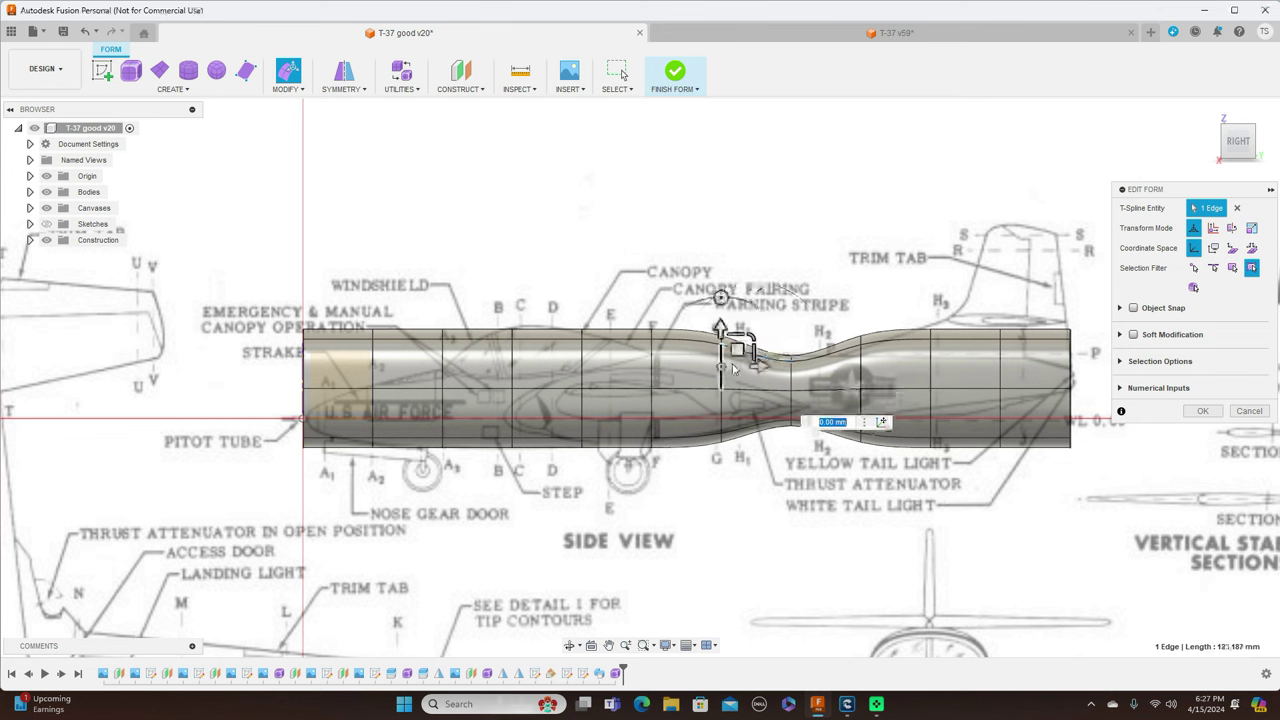
drag(734, 370, 738, 375)
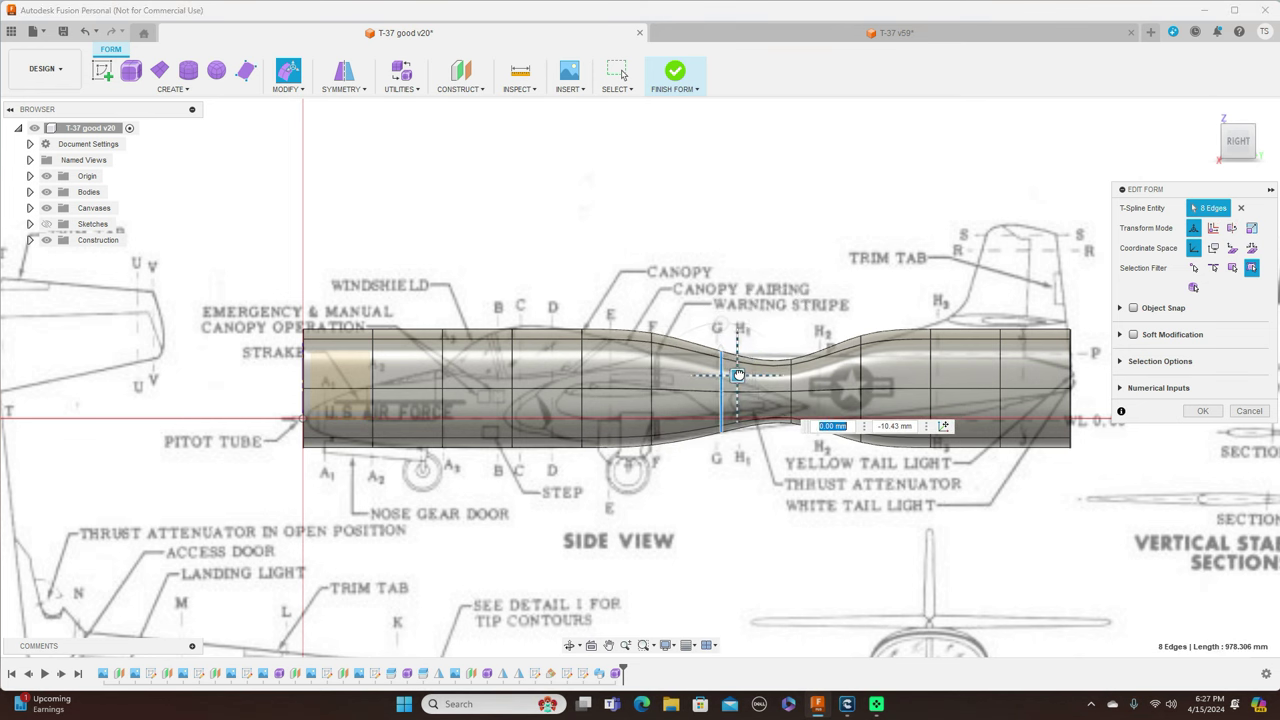
double_click(652, 372)
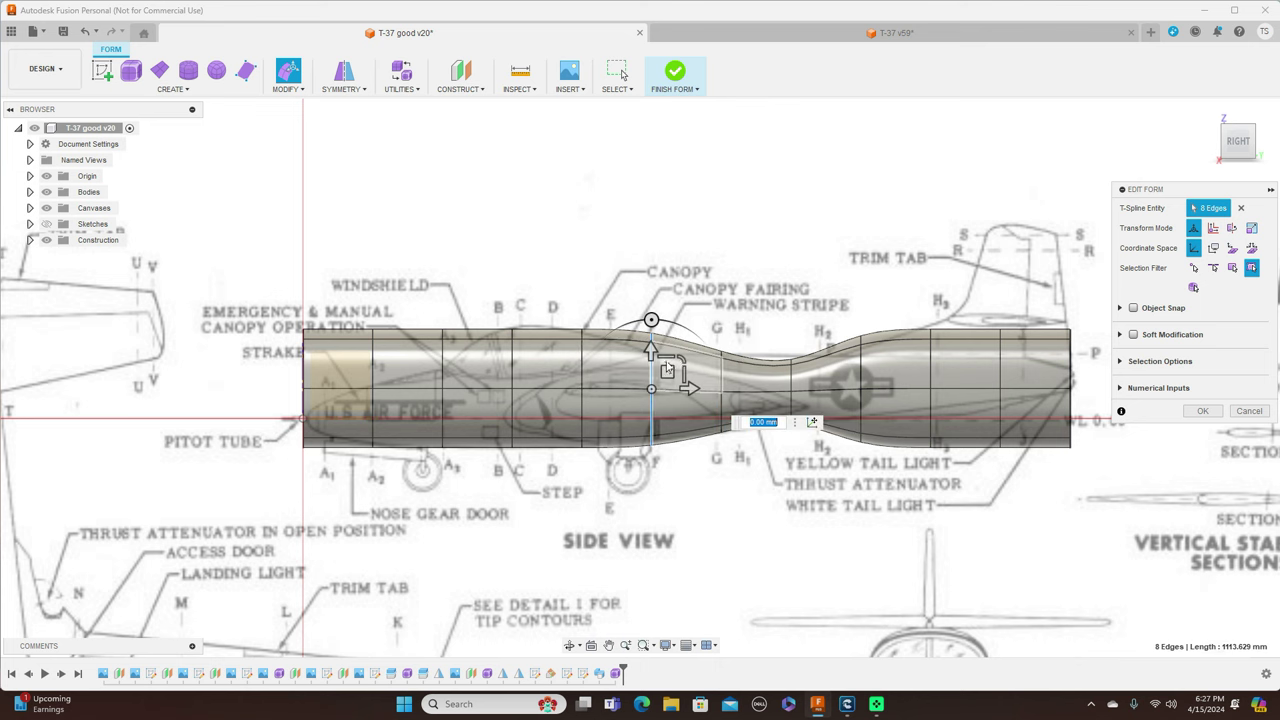
drag(683, 362, 666, 378)
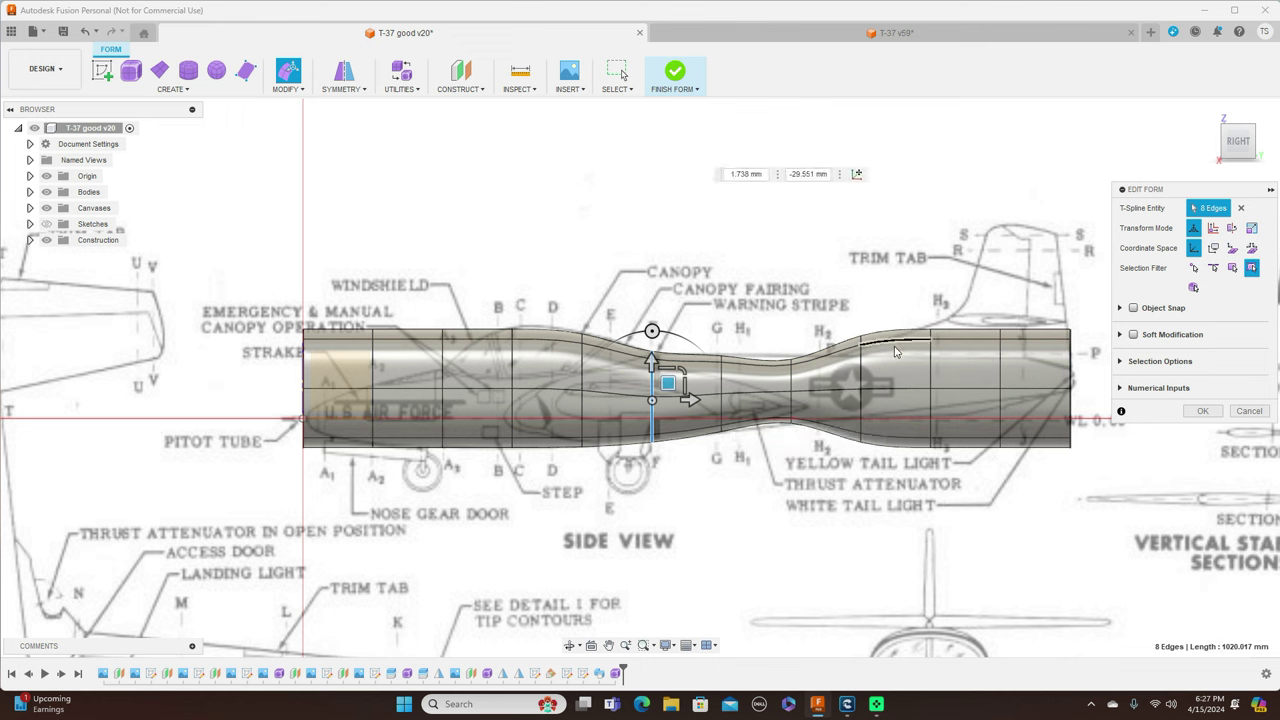
- Narrow the rear rings from the H2 station to the tail end, tapering the fuselage
double_click(862, 377)
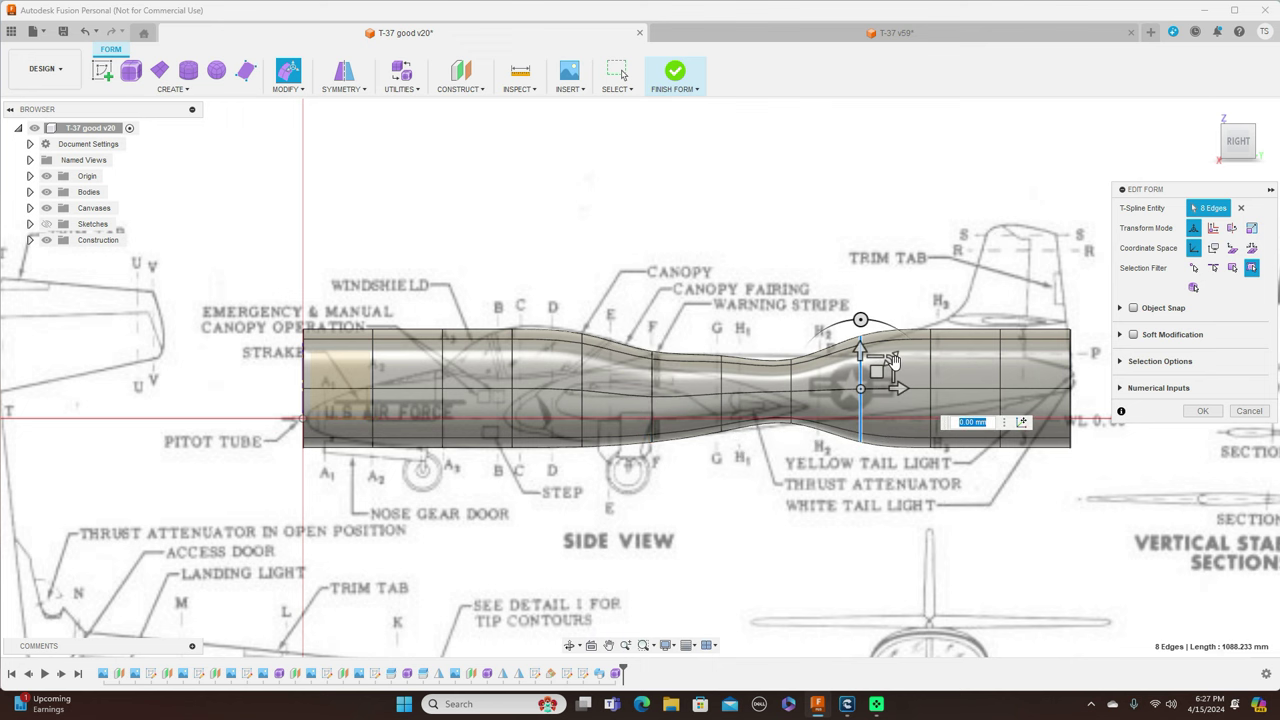
drag(893, 358, 921, 361)
double_click(930, 365)
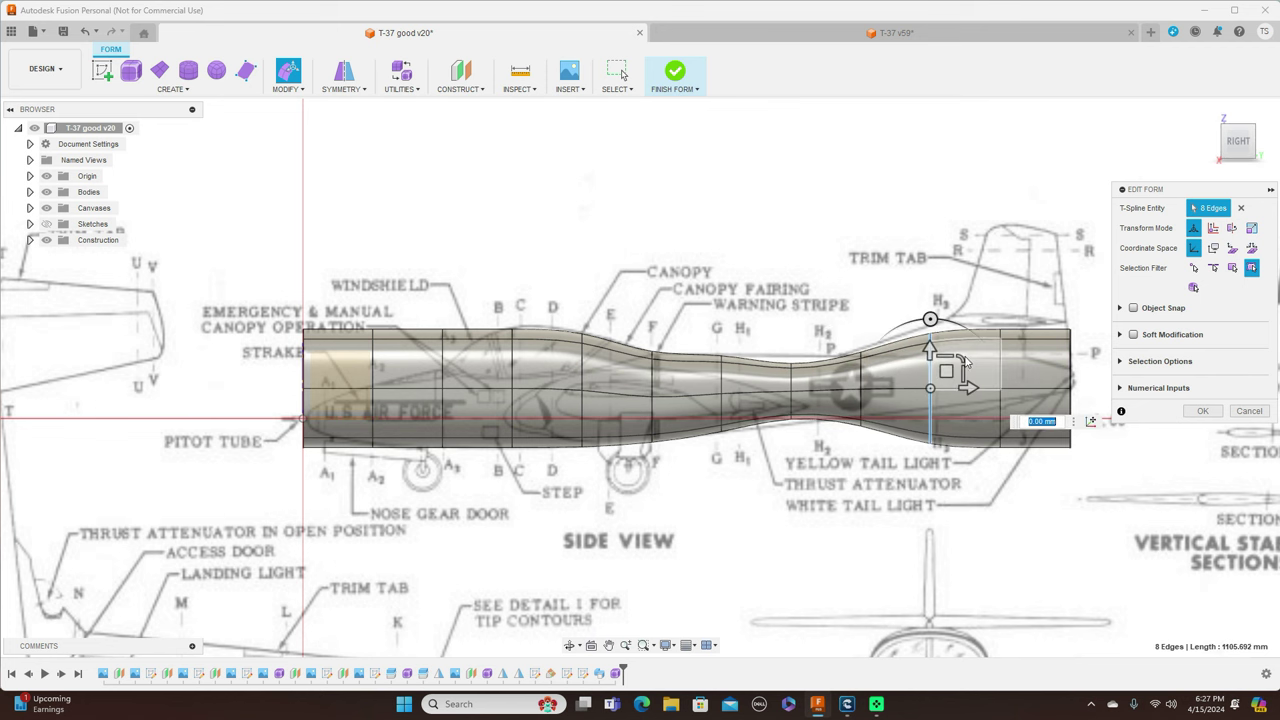
drag(959, 357, 980, 372)
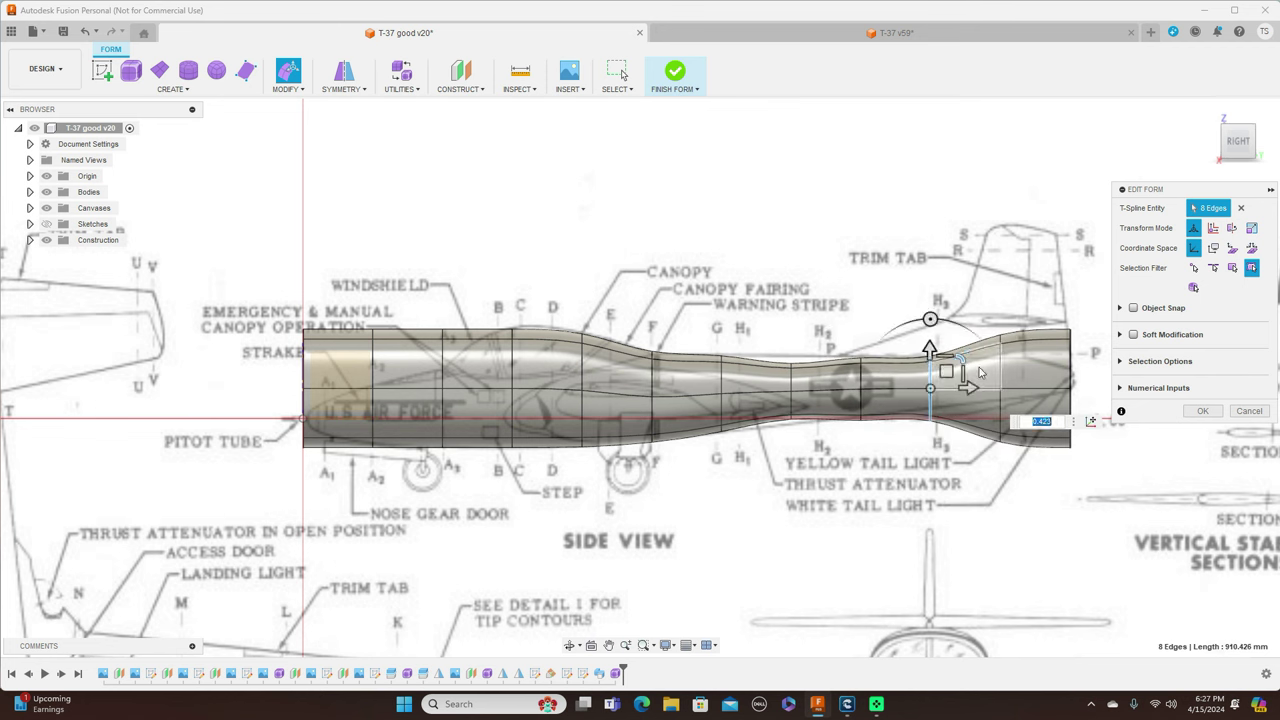
double_click(1000, 370)
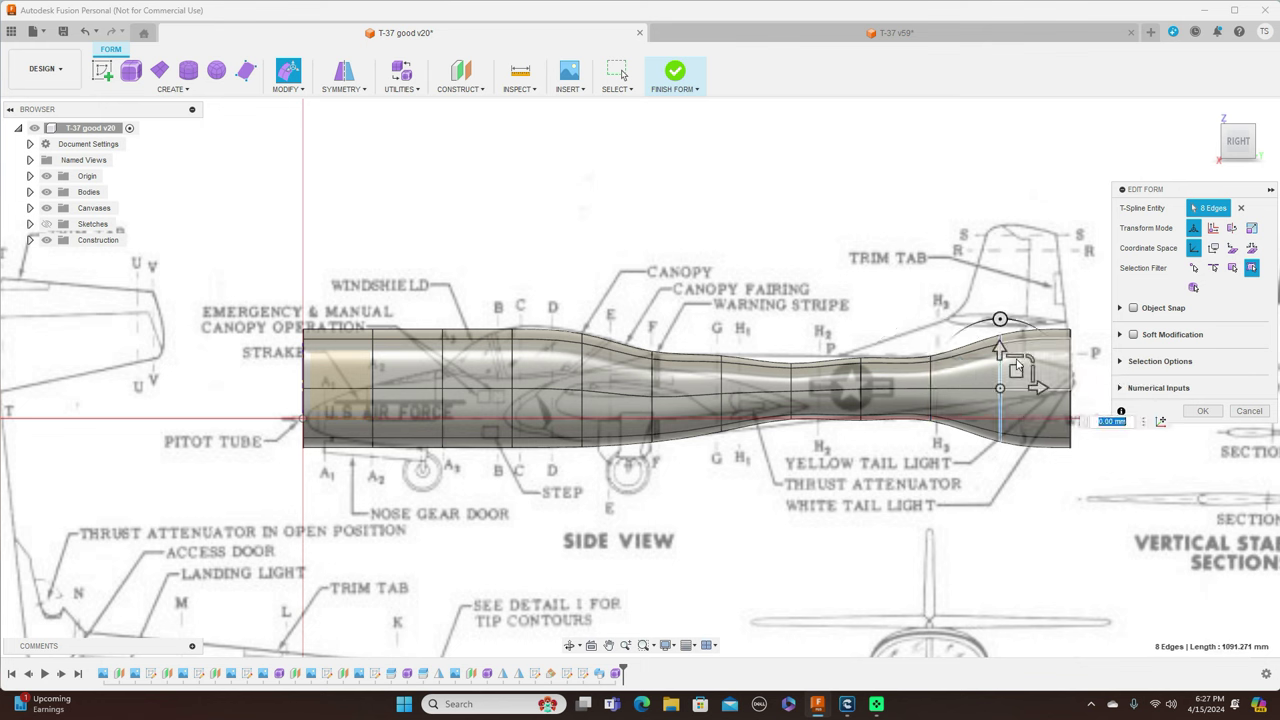
drag(1035, 361, 1008, 366)
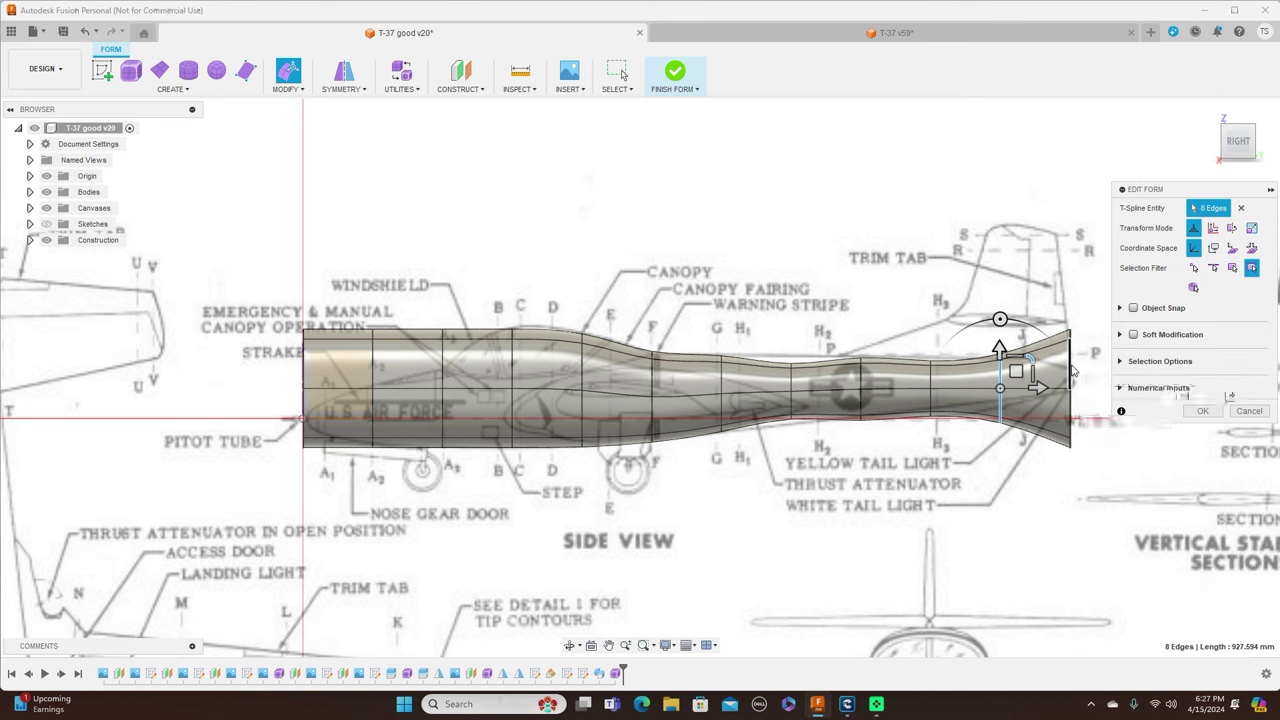
double_click(1071, 372)
drag(1098, 355, 1034, 379)
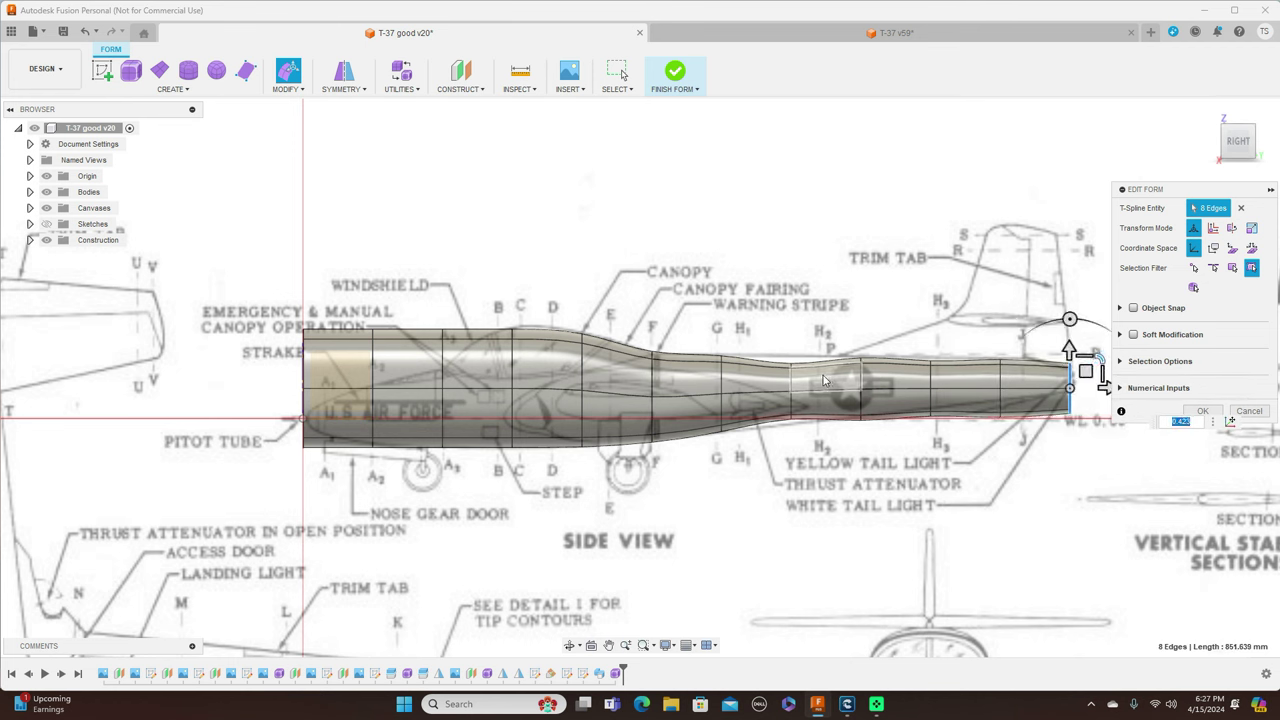
double_click(791, 386)
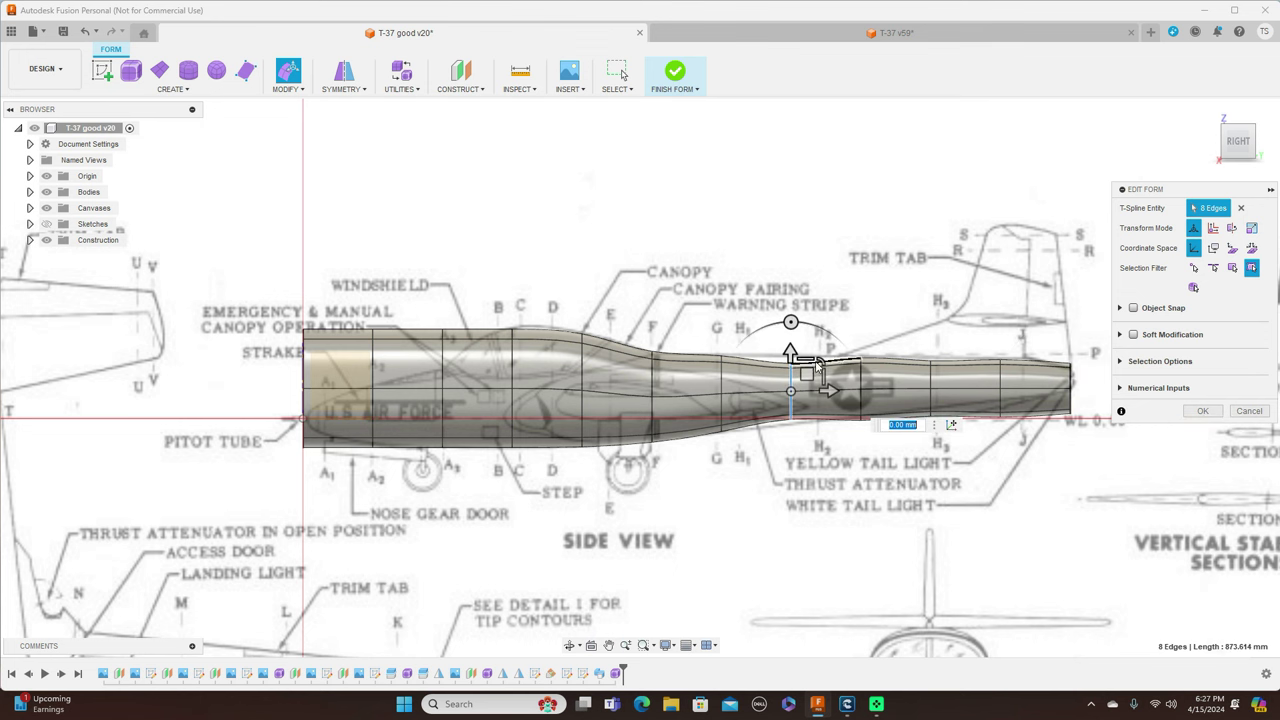
drag(818, 358, 826, 355)
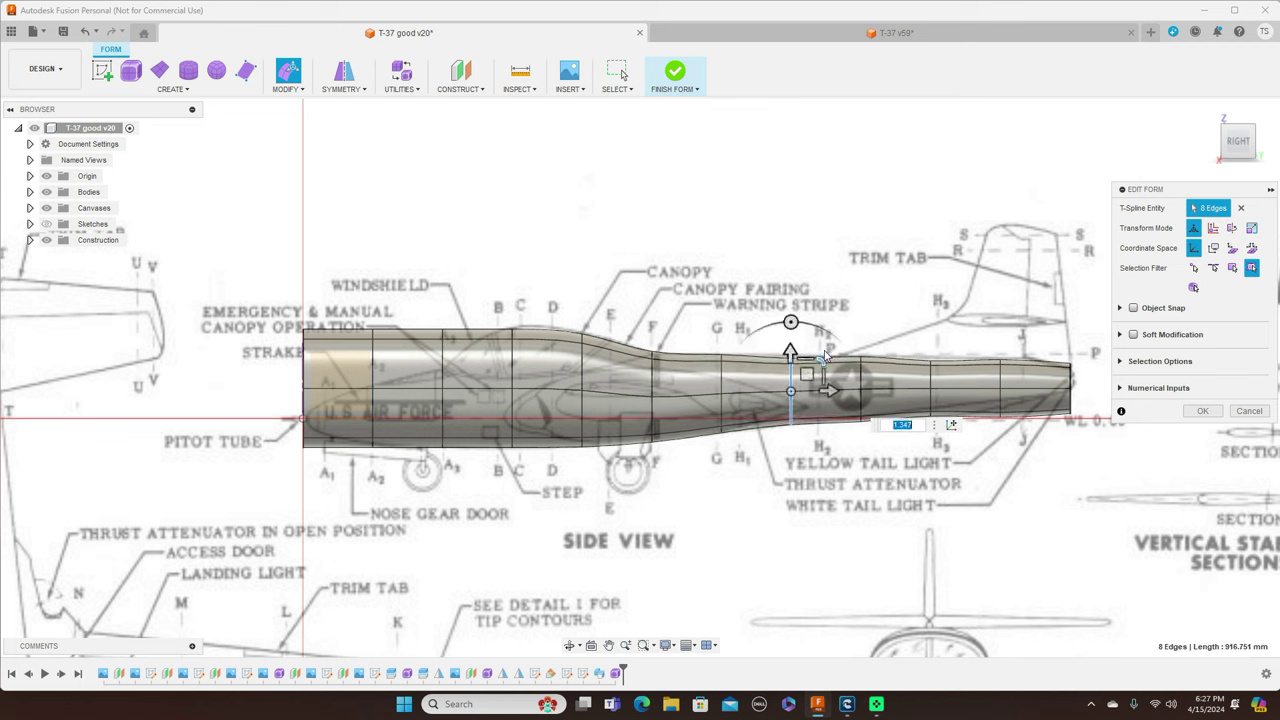
click(722, 378)
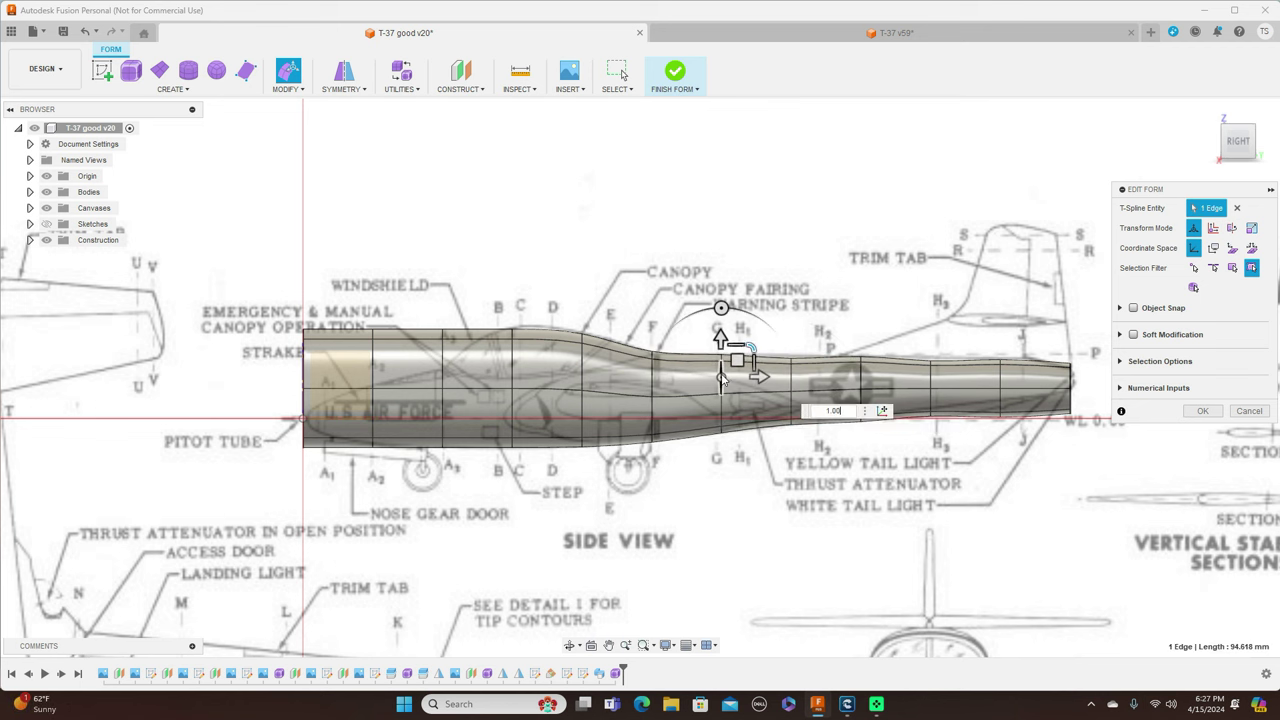
- Shrink the mid-fuselage cross-section and the ring under the windshield
double_click(722, 405)
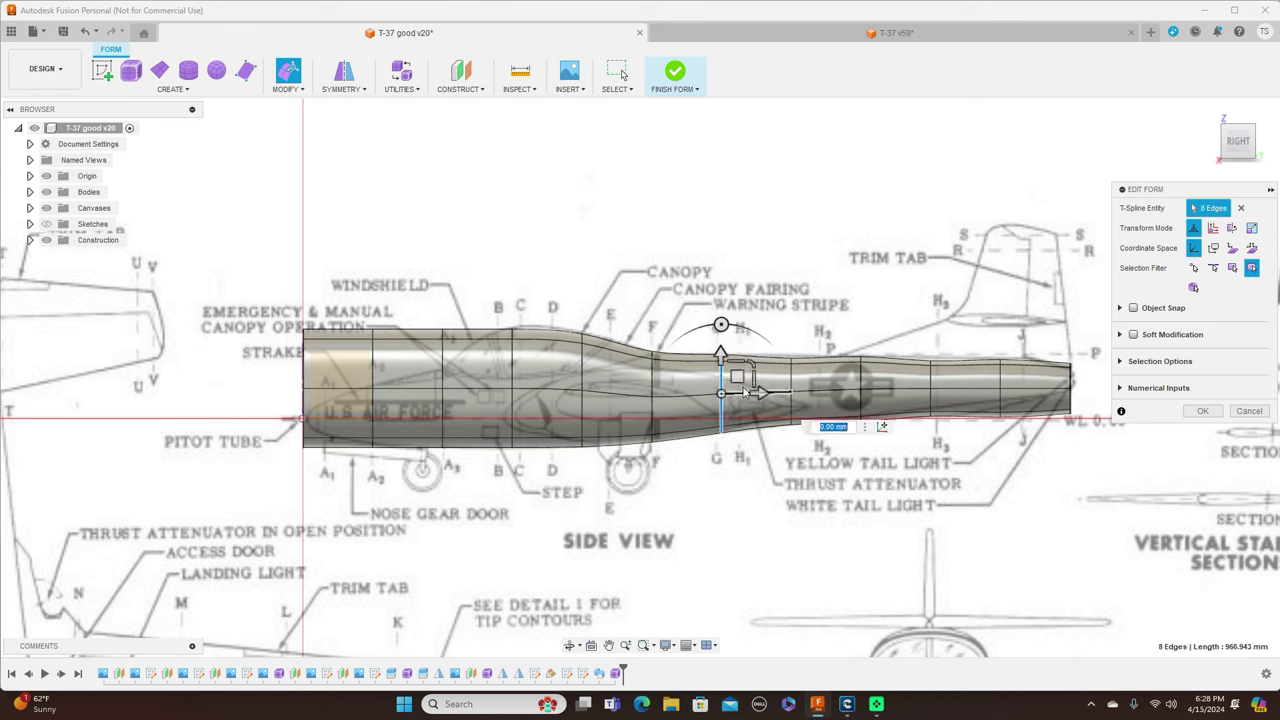
drag(752, 366, 750, 367)
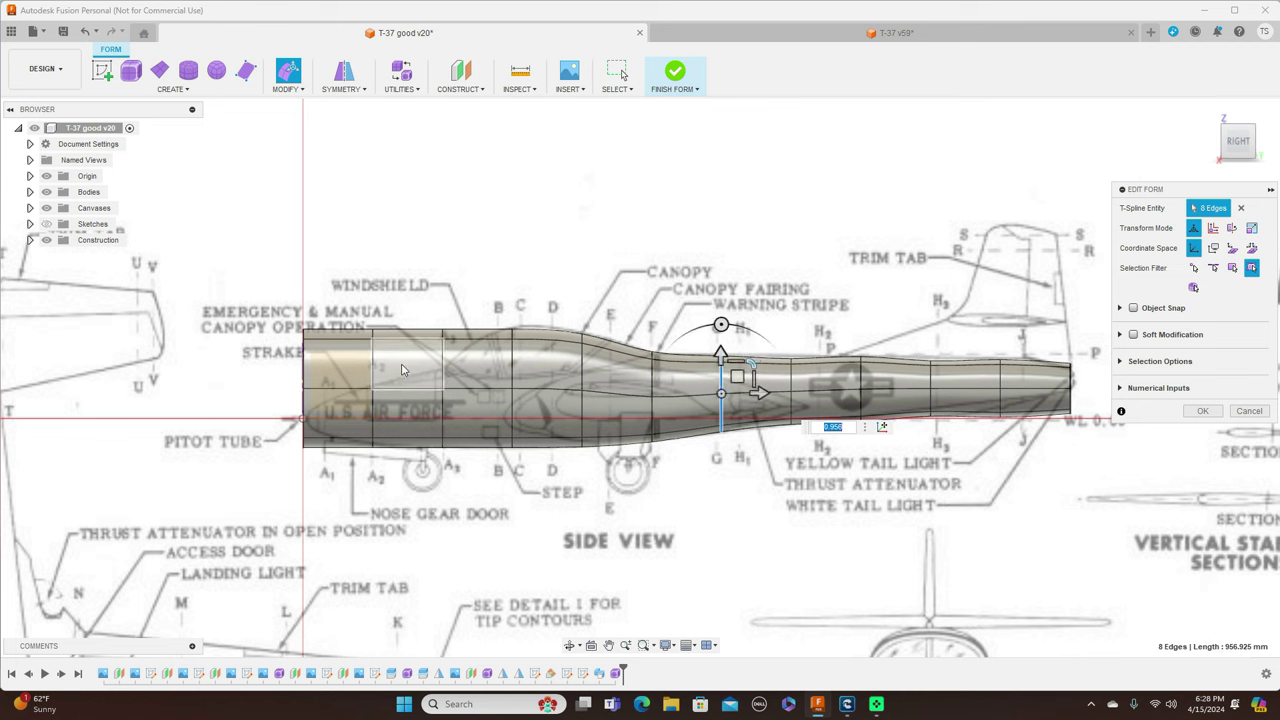
double_click(442, 364)
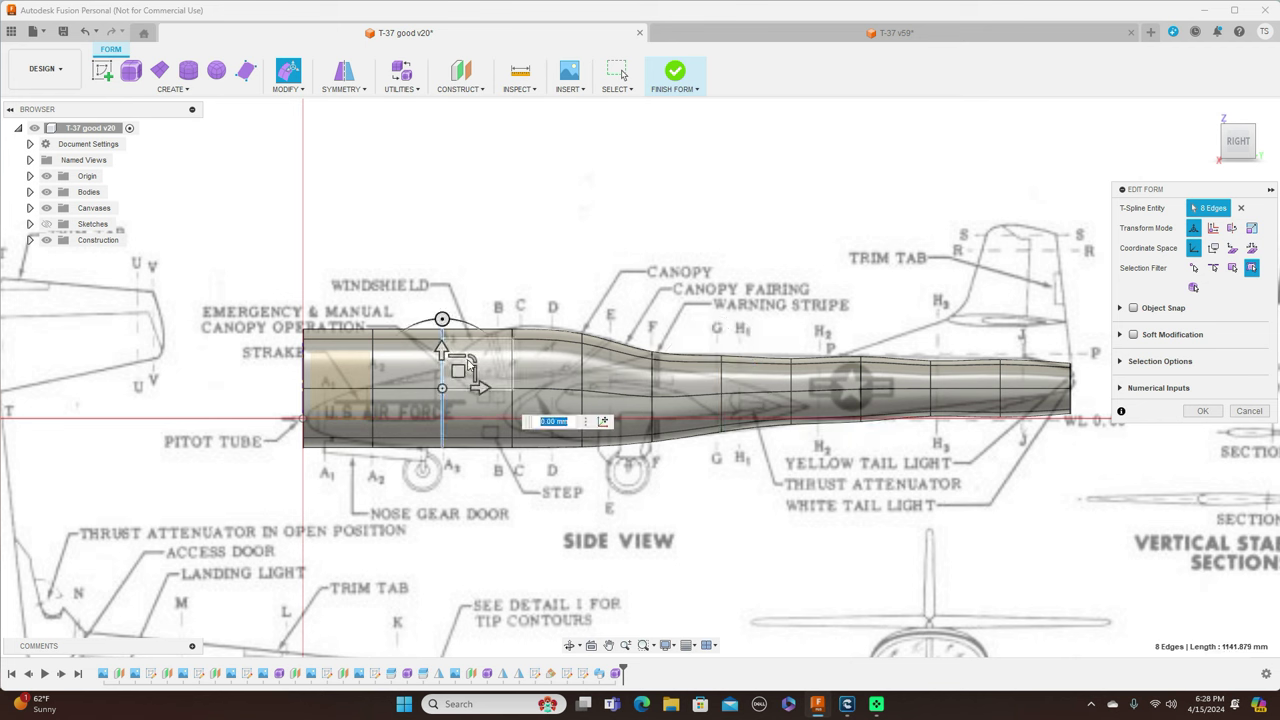
drag(443, 362, 460, 390)
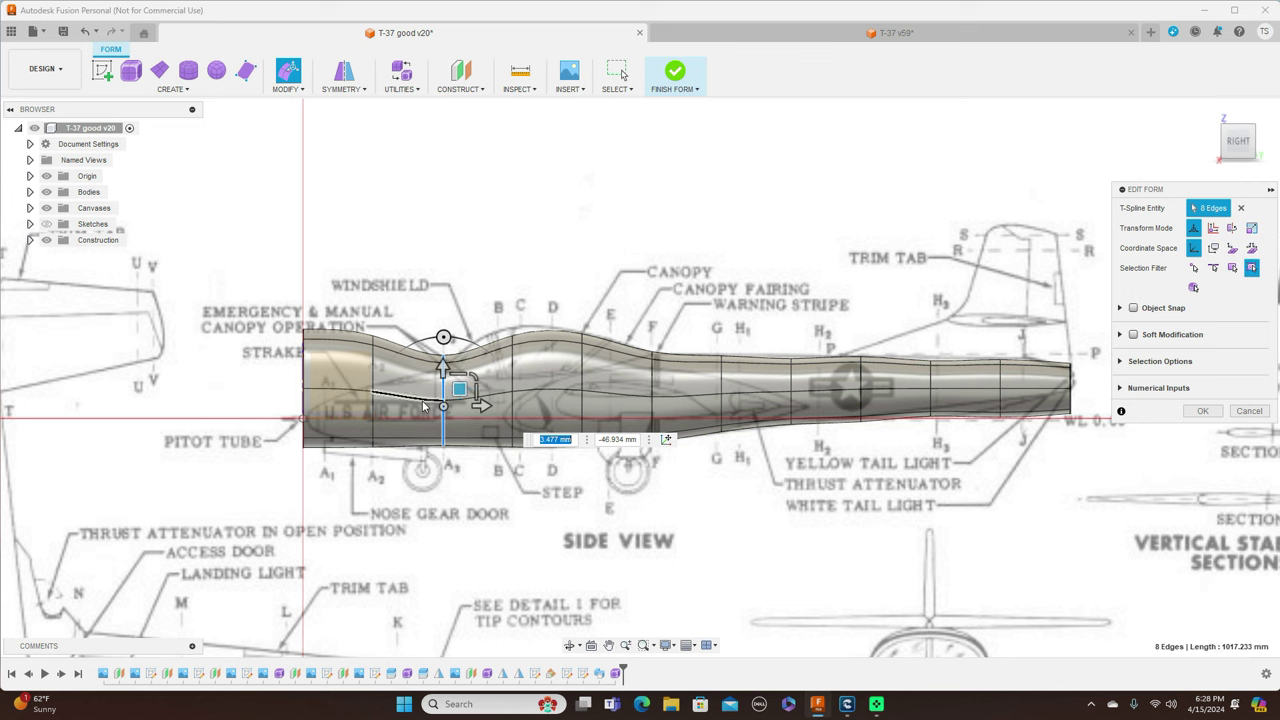
- Reshape the nose rings, lowering the front and shrinking the ring behind the tip
click(373, 384)
double_click(373, 384)
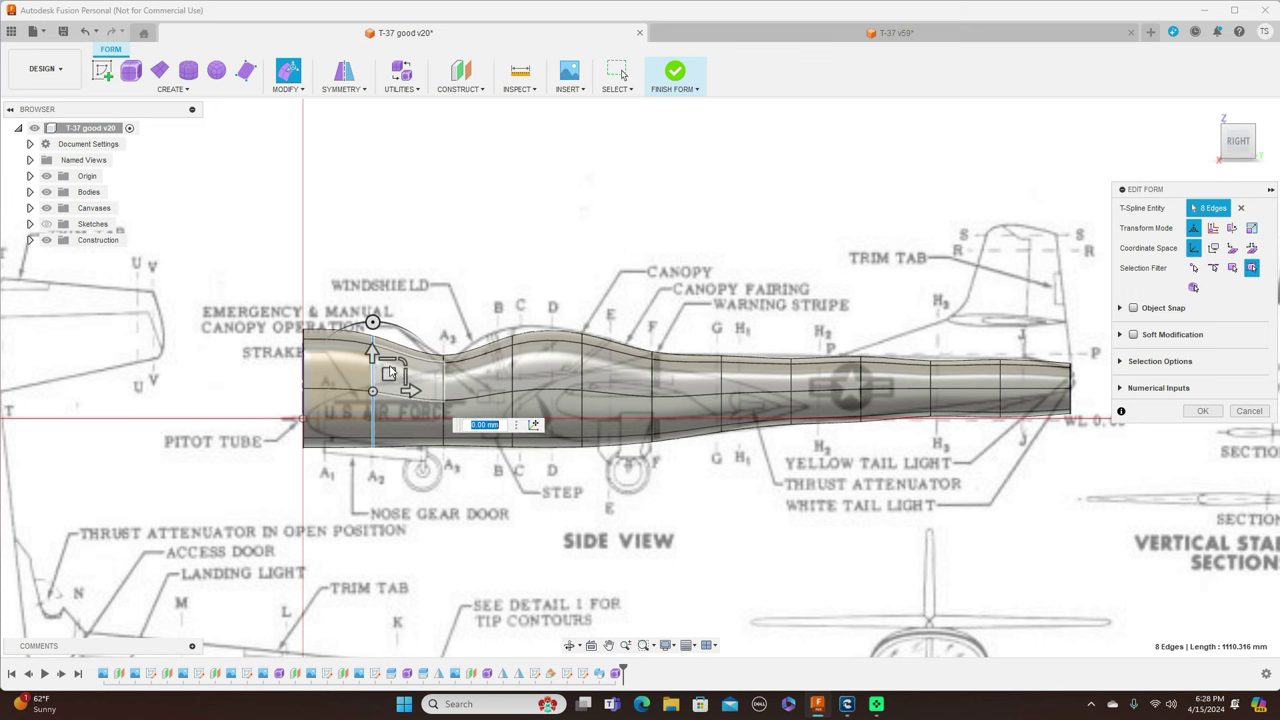
drag(400, 368, 389, 397)
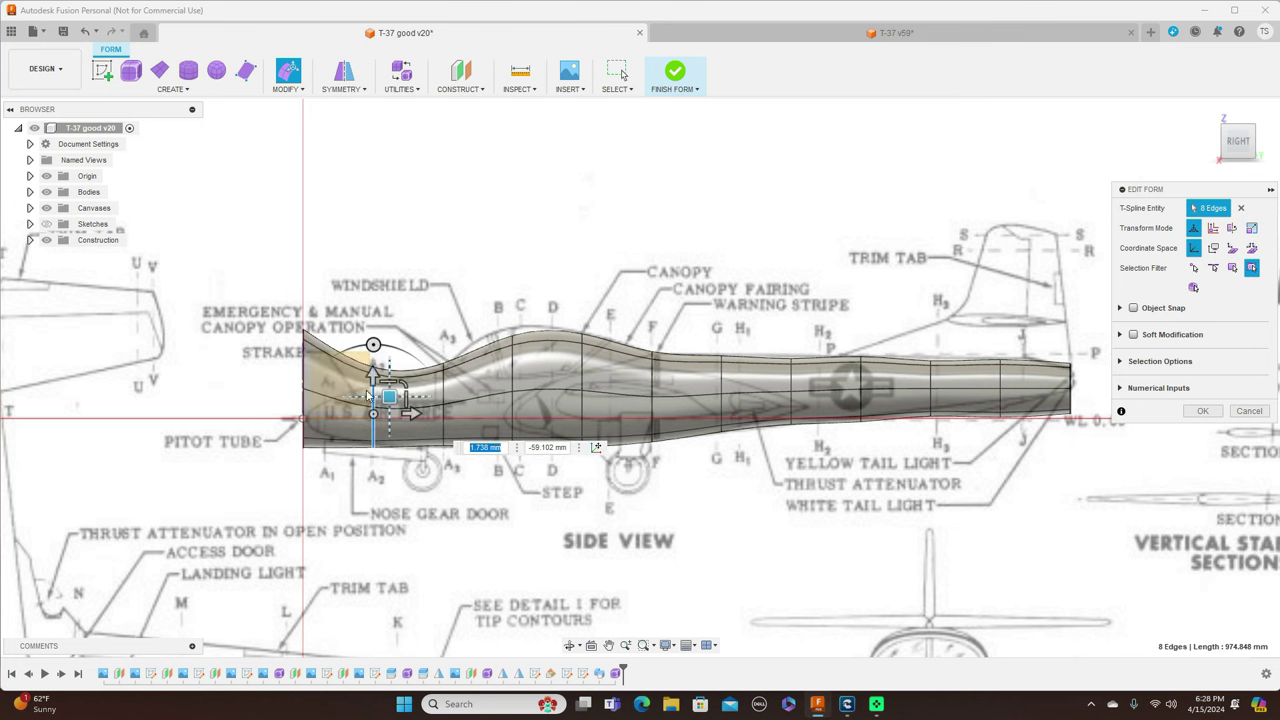
double_click(307, 376)
drag(318, 362, 287, 415)
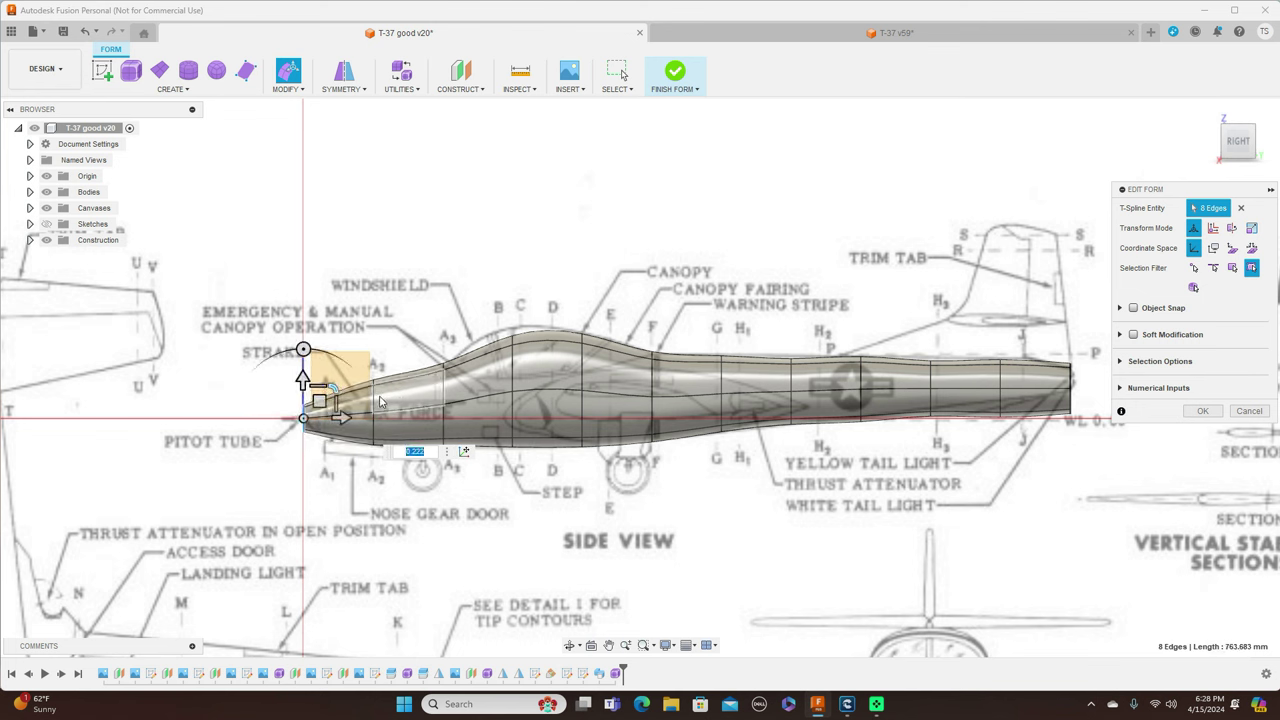
double_click(375, 402)
mouse_move(405, 393)
mouse_down()
mouse_move(418, 398)
mouse_move(390, 400)
mouse_up()
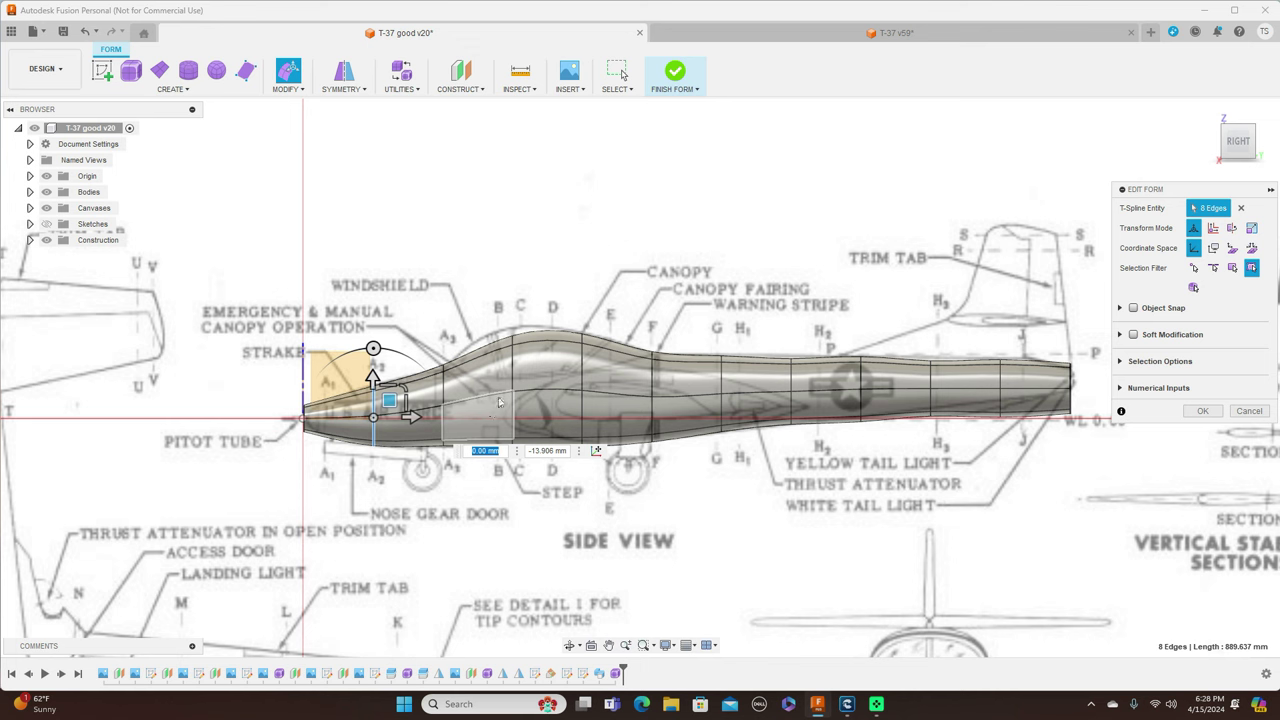
- Nudge a canopy edge into place and select the full canopy edge ring
click(510, 368)
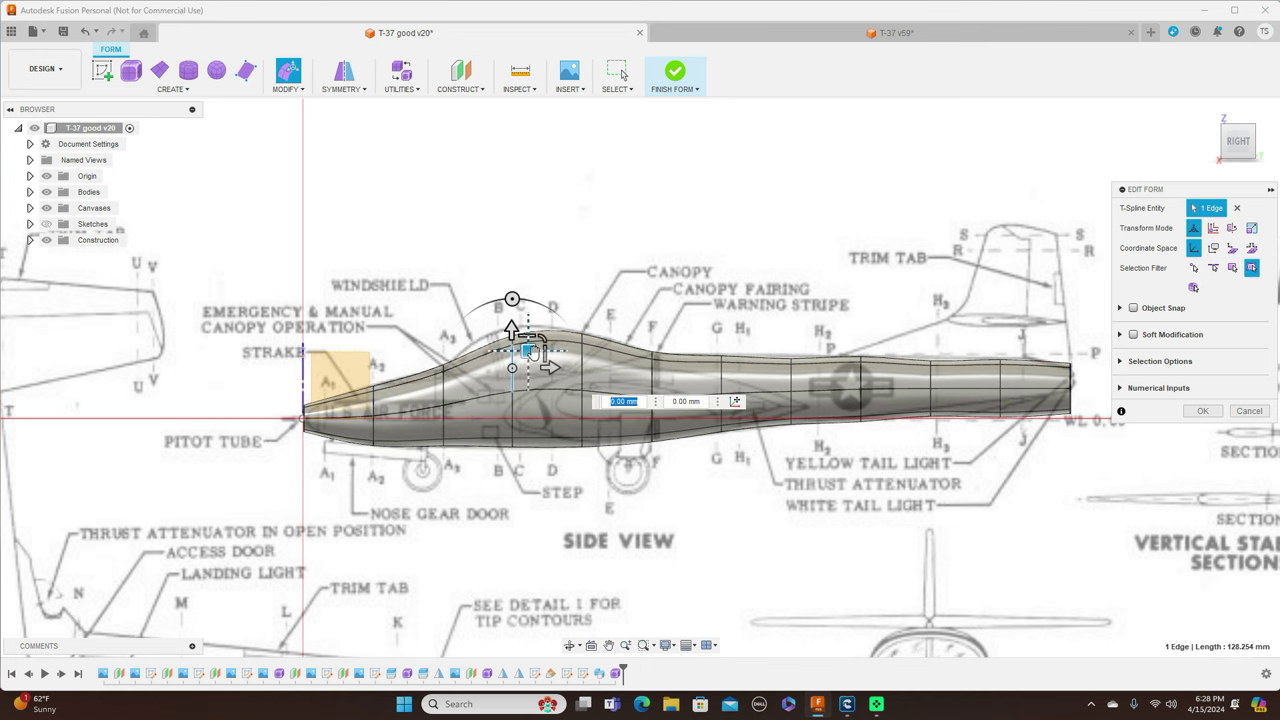
drag(530, 350, 517, 400)
double_click(518, 395)
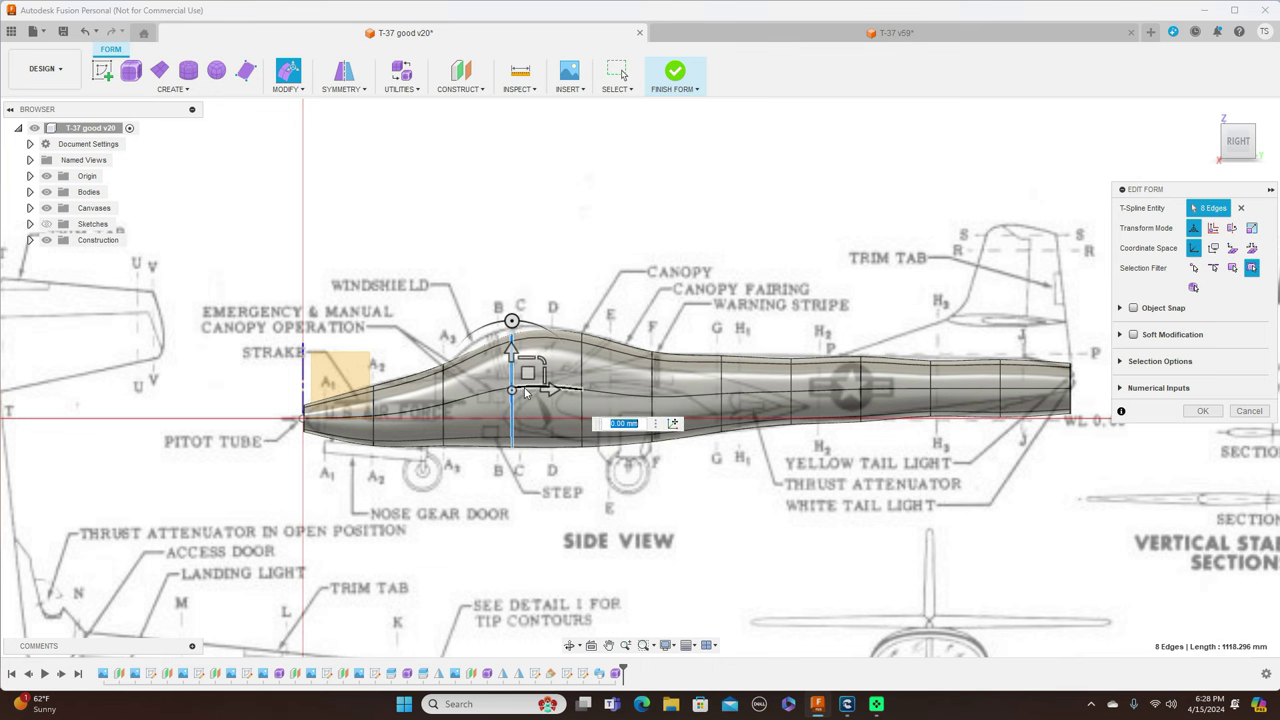
- Shift the canopy ring to match the blueprint, trying a 1.025 scale before reverting it
drag(528, 373, 530, 370)
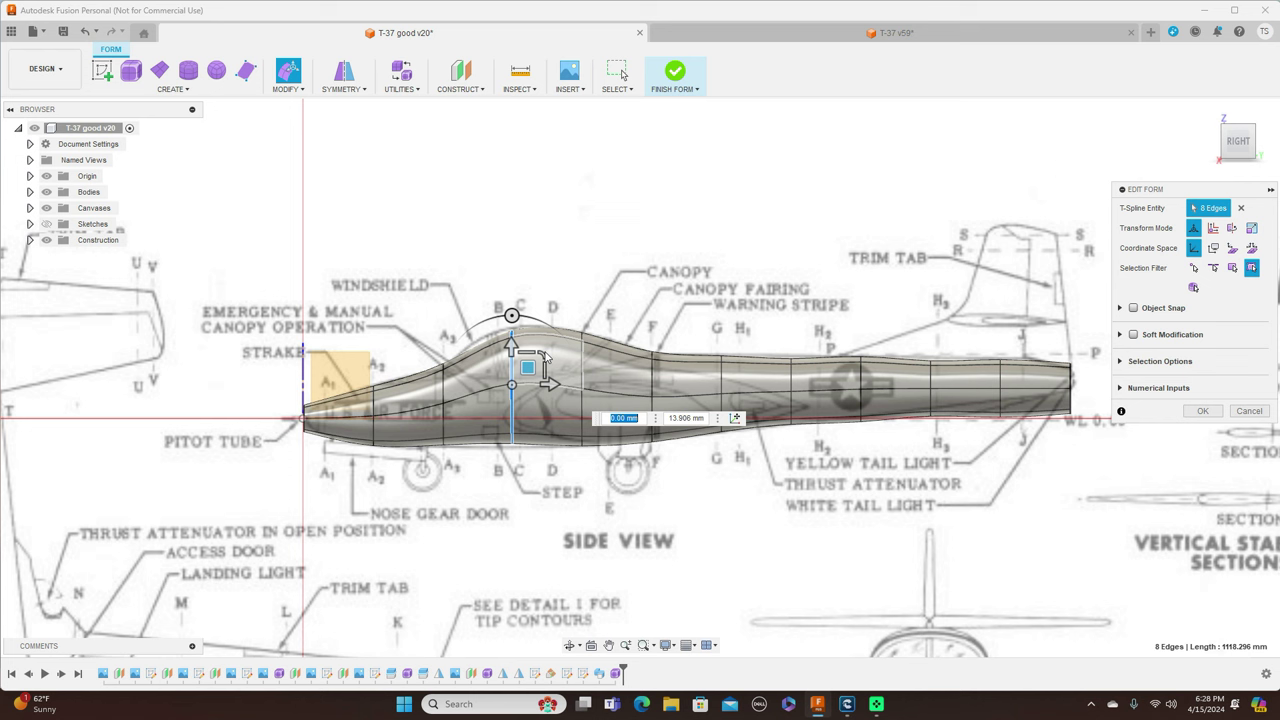
drag(540, 360, 541, 355)
text(1.025)
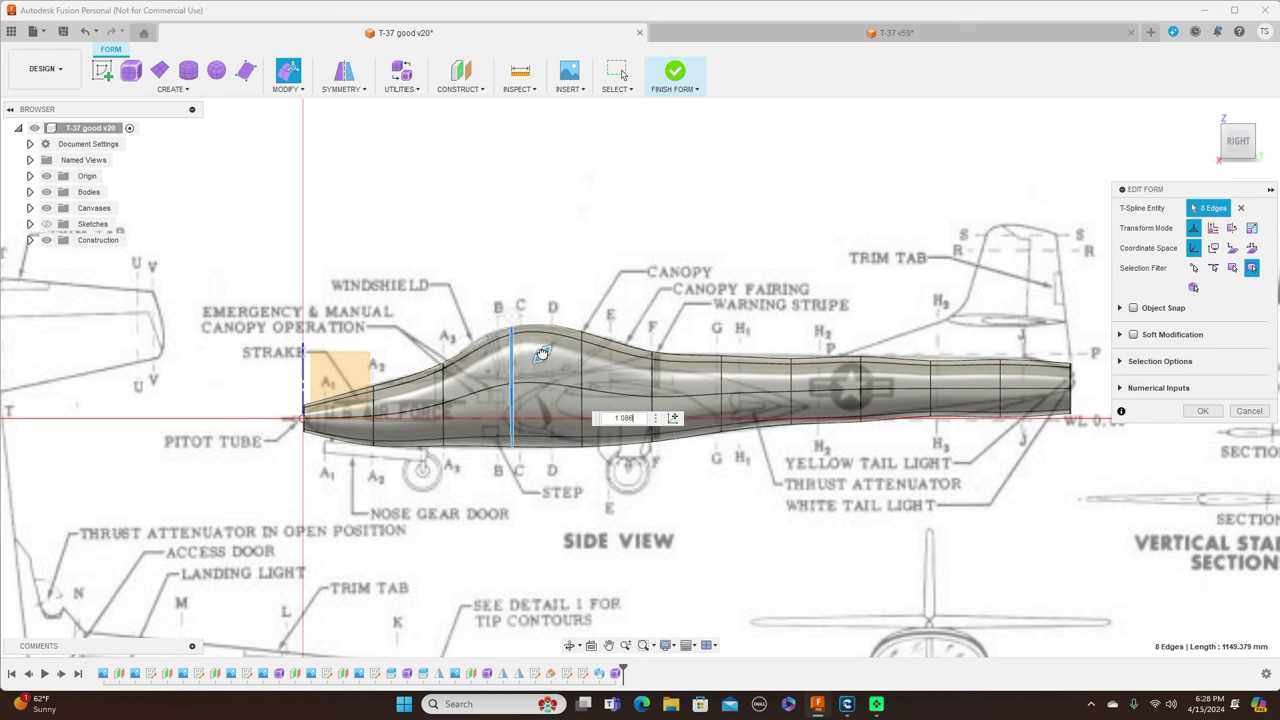
key(Escape)
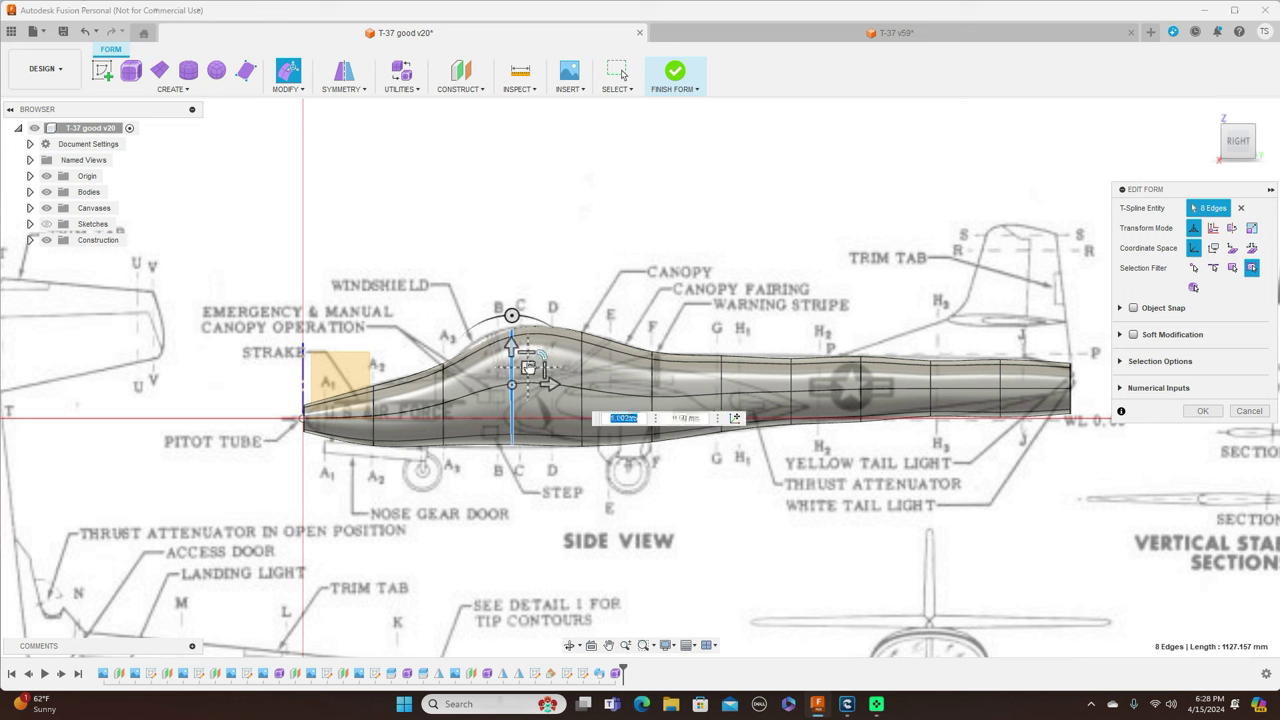
drag(528, 367, 519, 369)
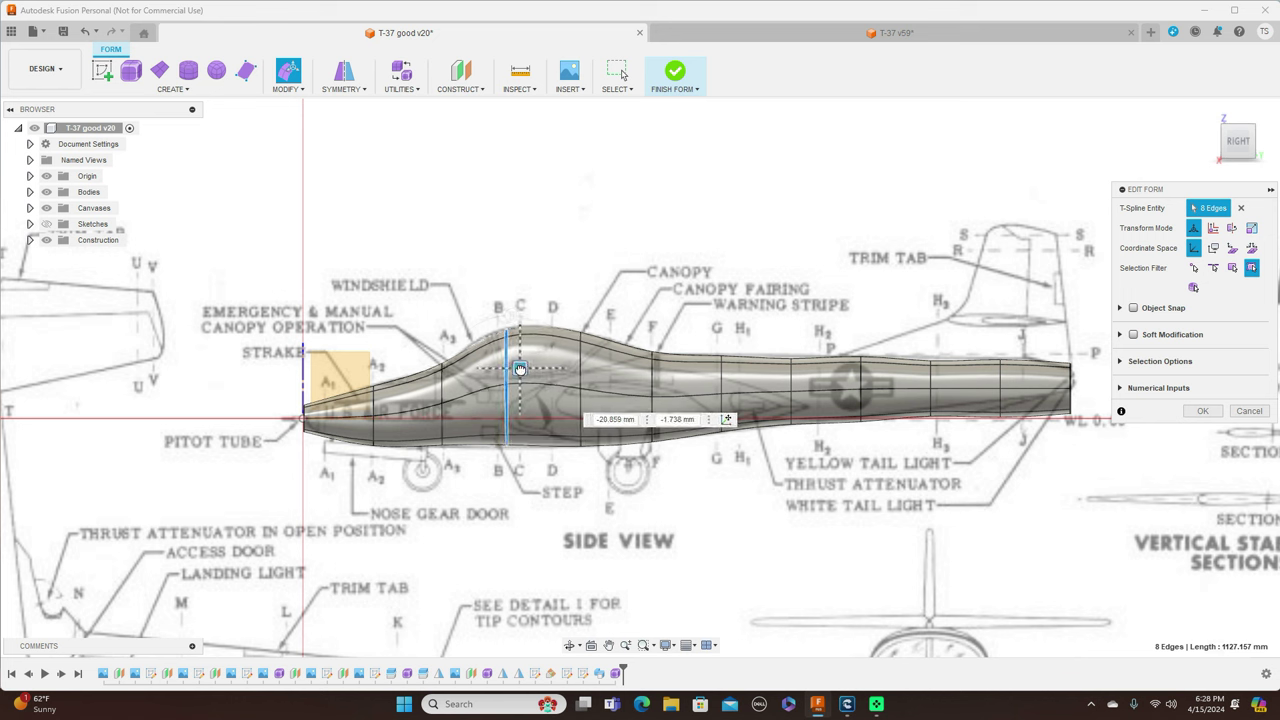
- Resize the ring behind the canopy and the rear rings near the tail to fit the outline
double_click(581, 366)
drag(610, 357, 616, 352)
double_click(862, 380)
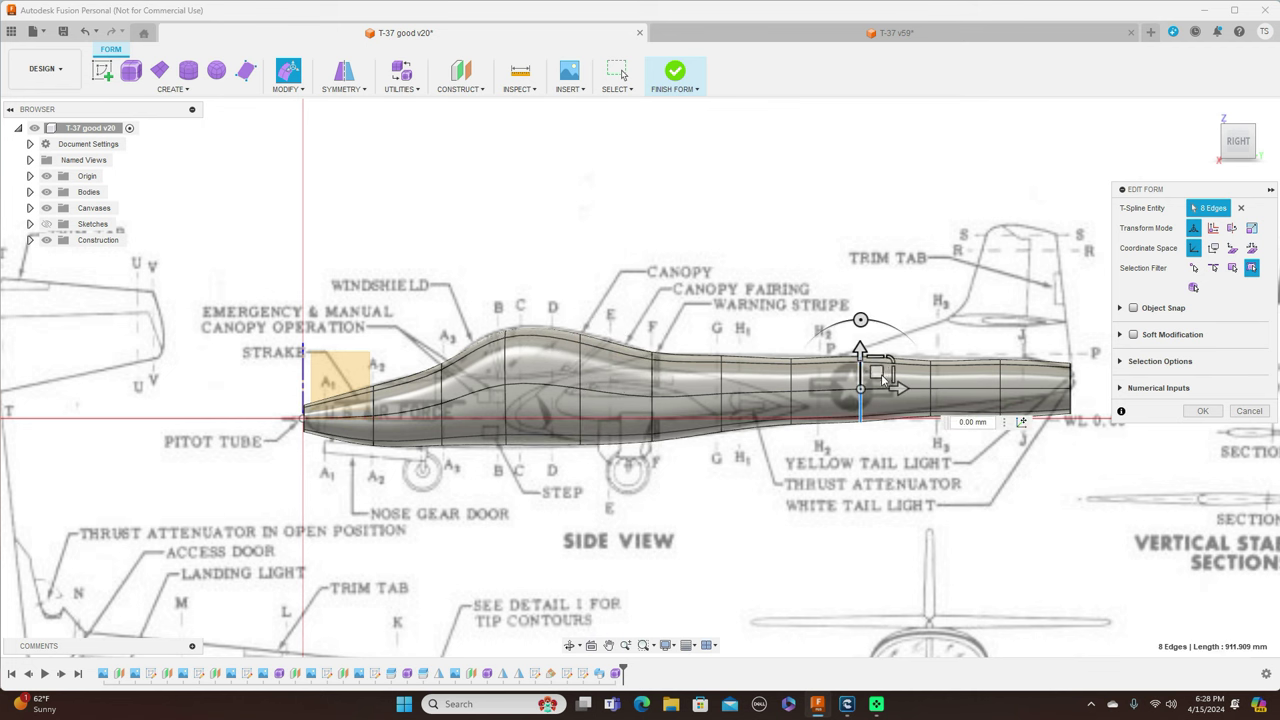
drag(884, 364, 890, 361)
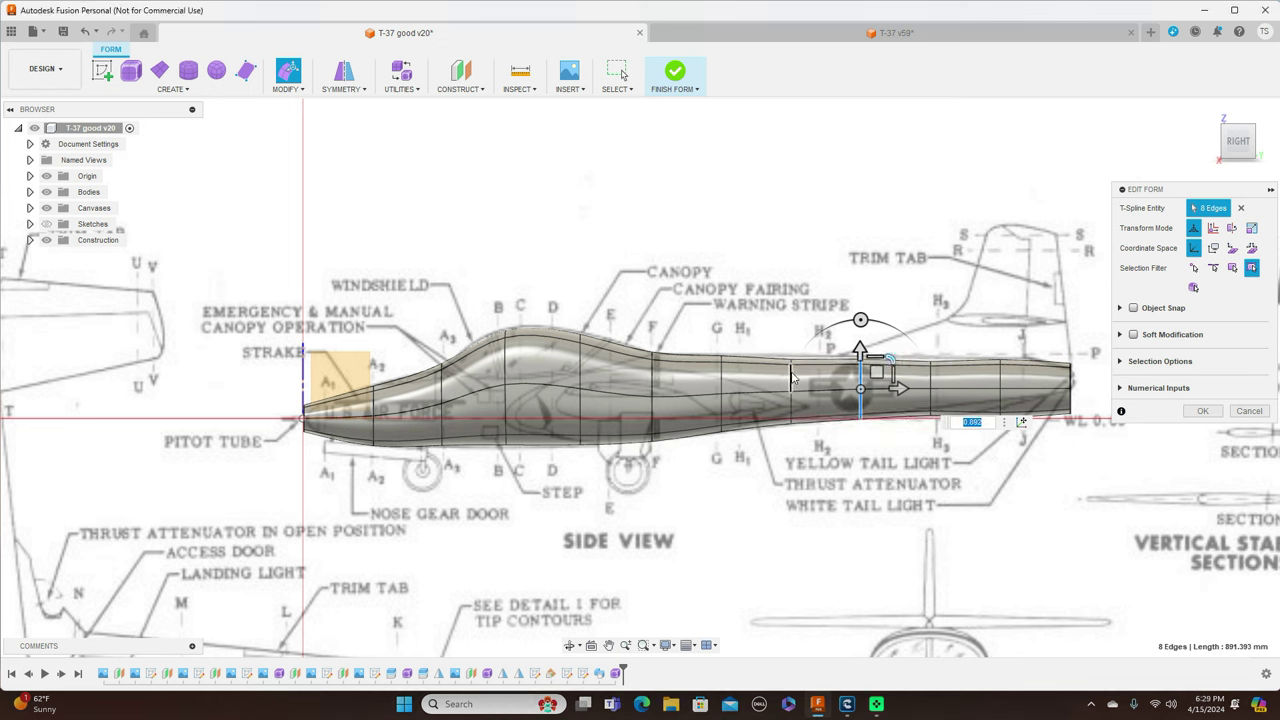
double_click(792, 376)
drag(808, 374, 812, 370)
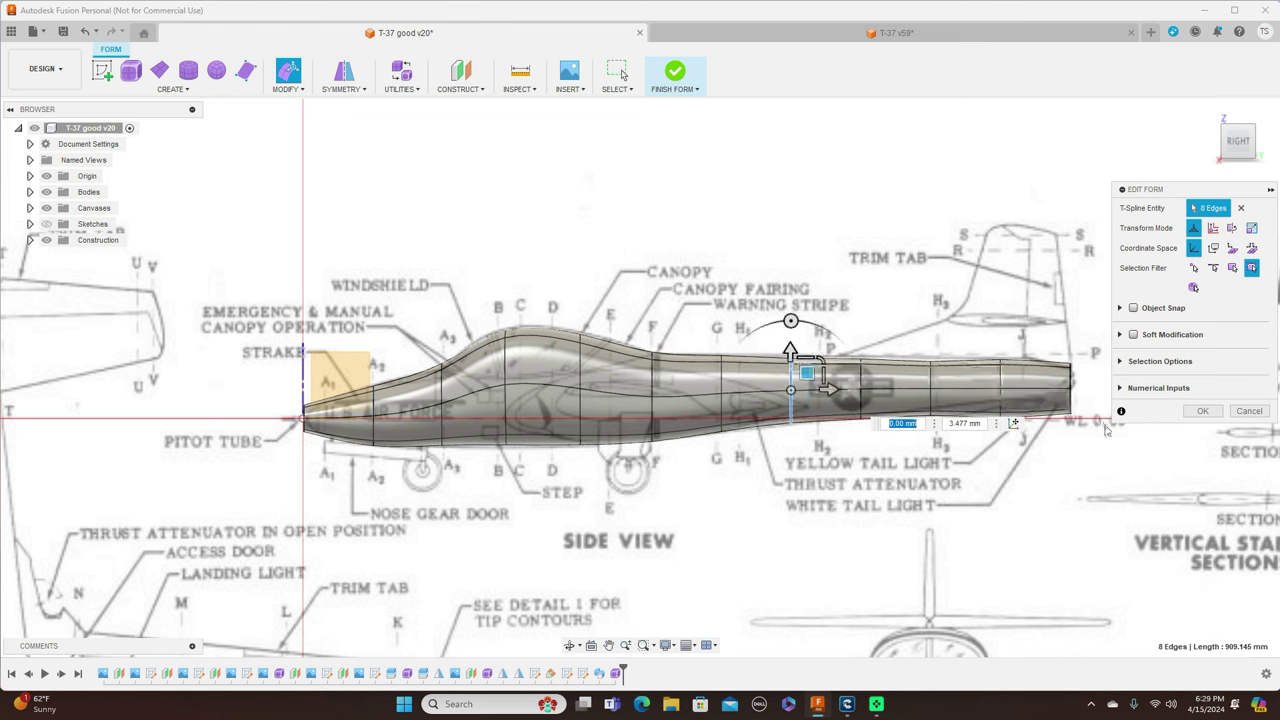
double_click(1001, 376)
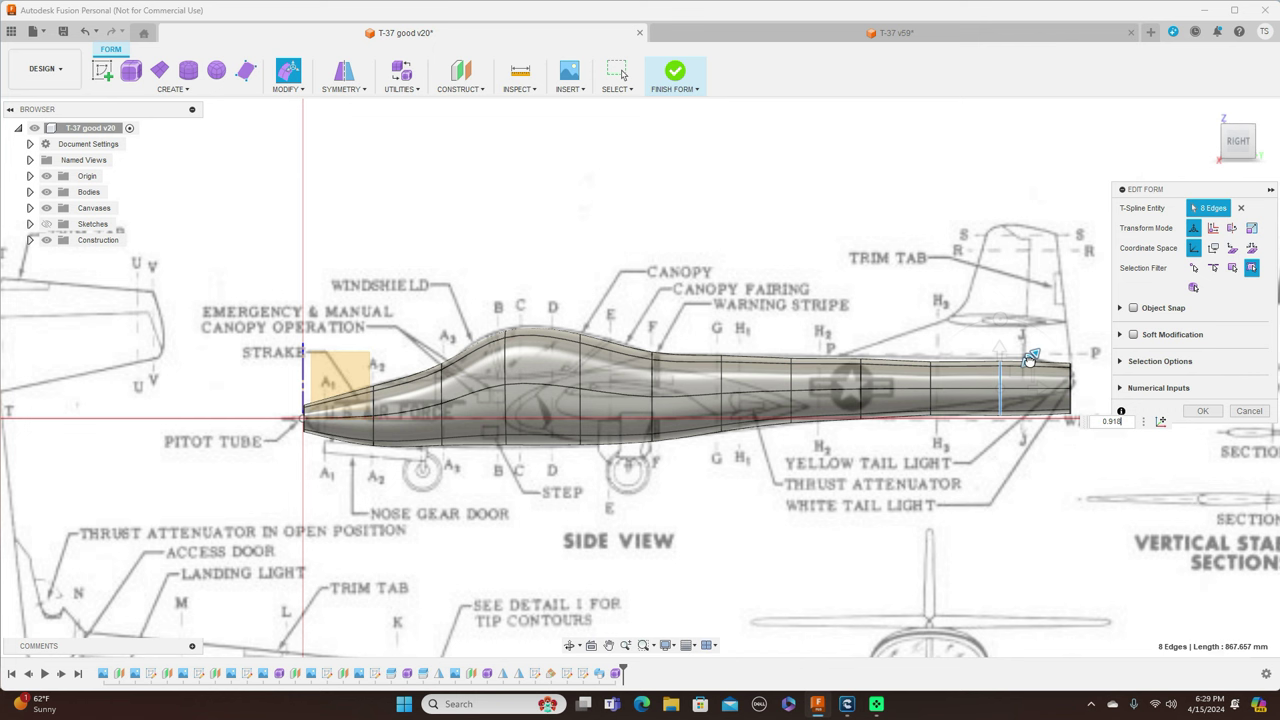
double_click(932, 381)
drag(960, 357, 960, 358)
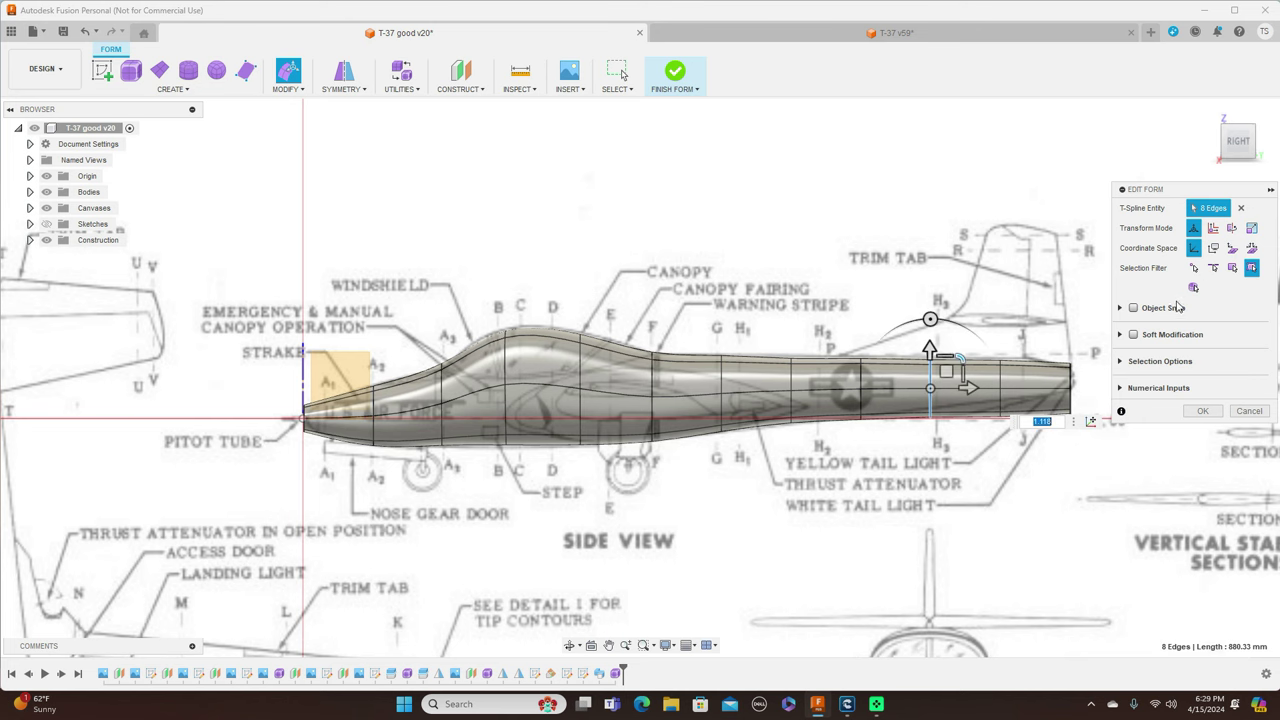
- In top view, narrow the rear fuselage edge loops to the blueprint outline
click(1239, 122)
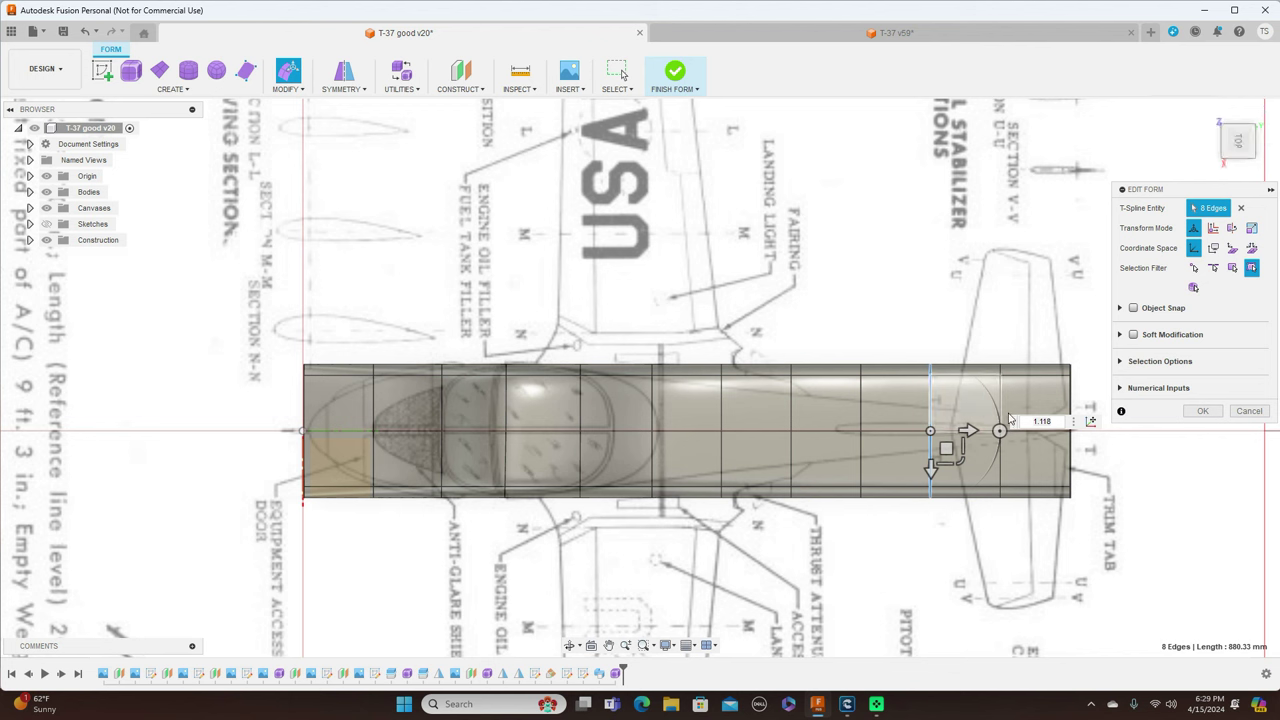
double_click(1069, 415)
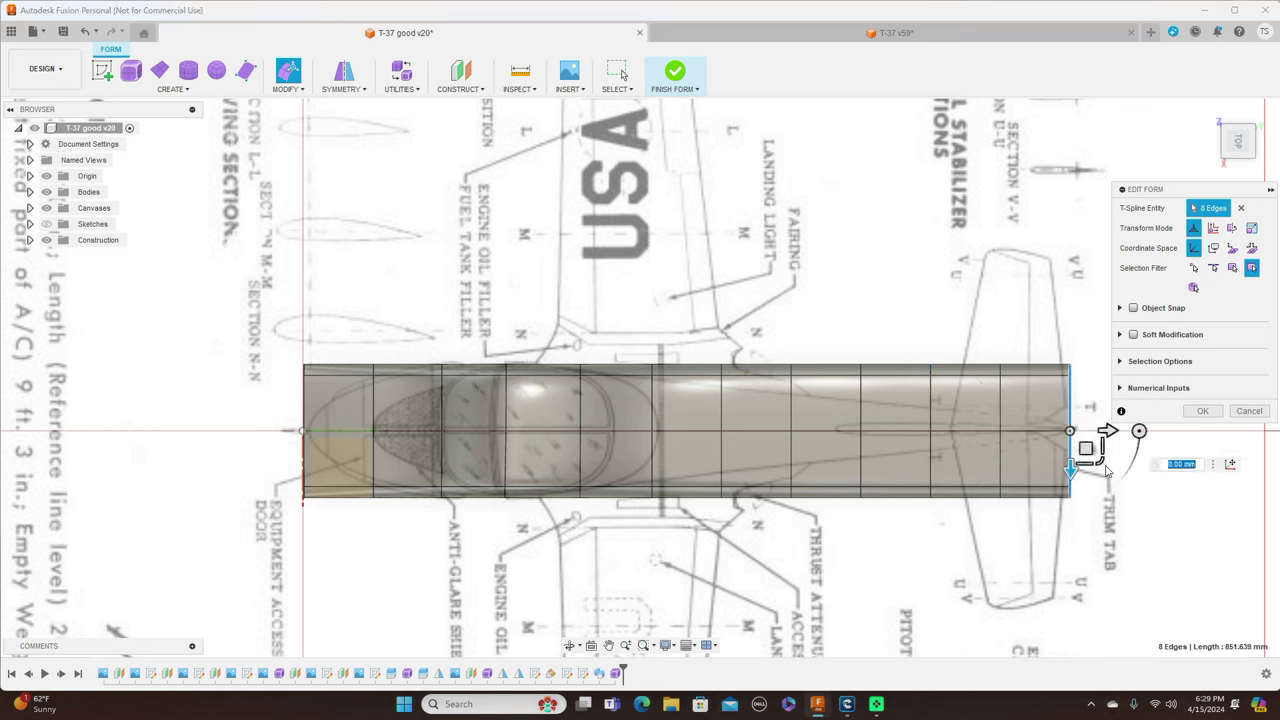
drag(1104, 468, 1090, 416)
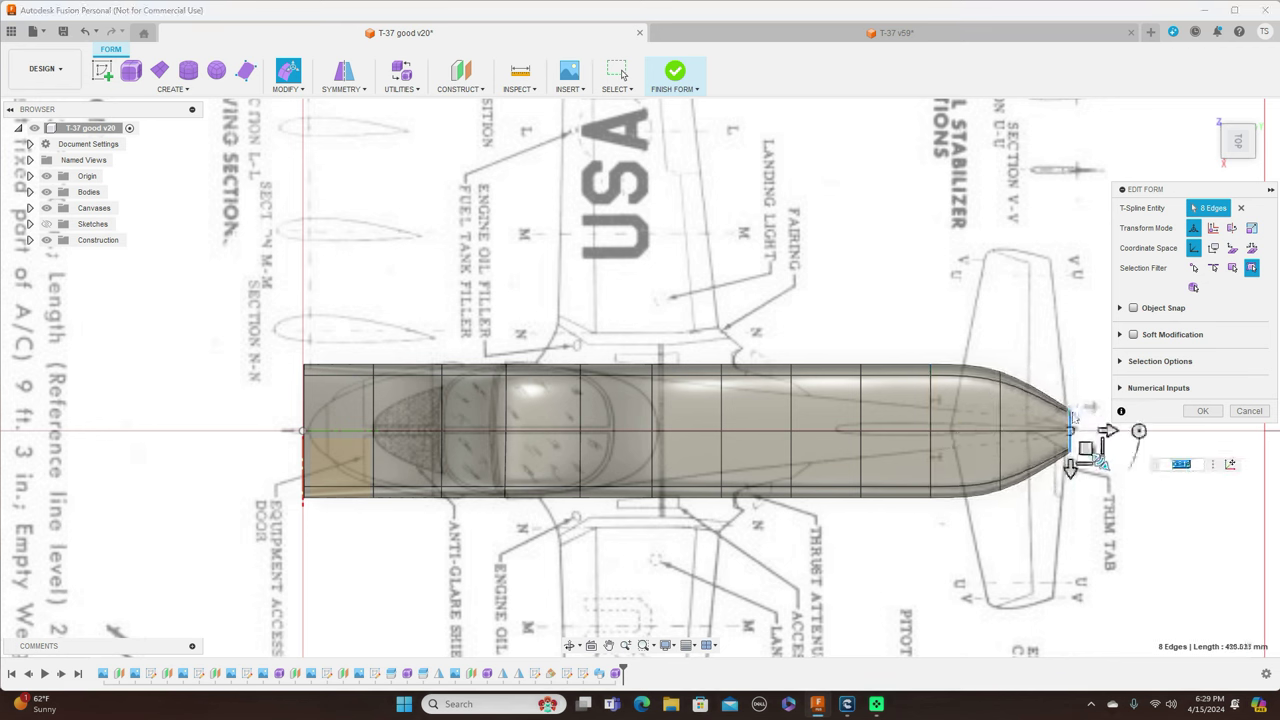
double_click(1001, 424)
drag(1031, 459, 929, 413)
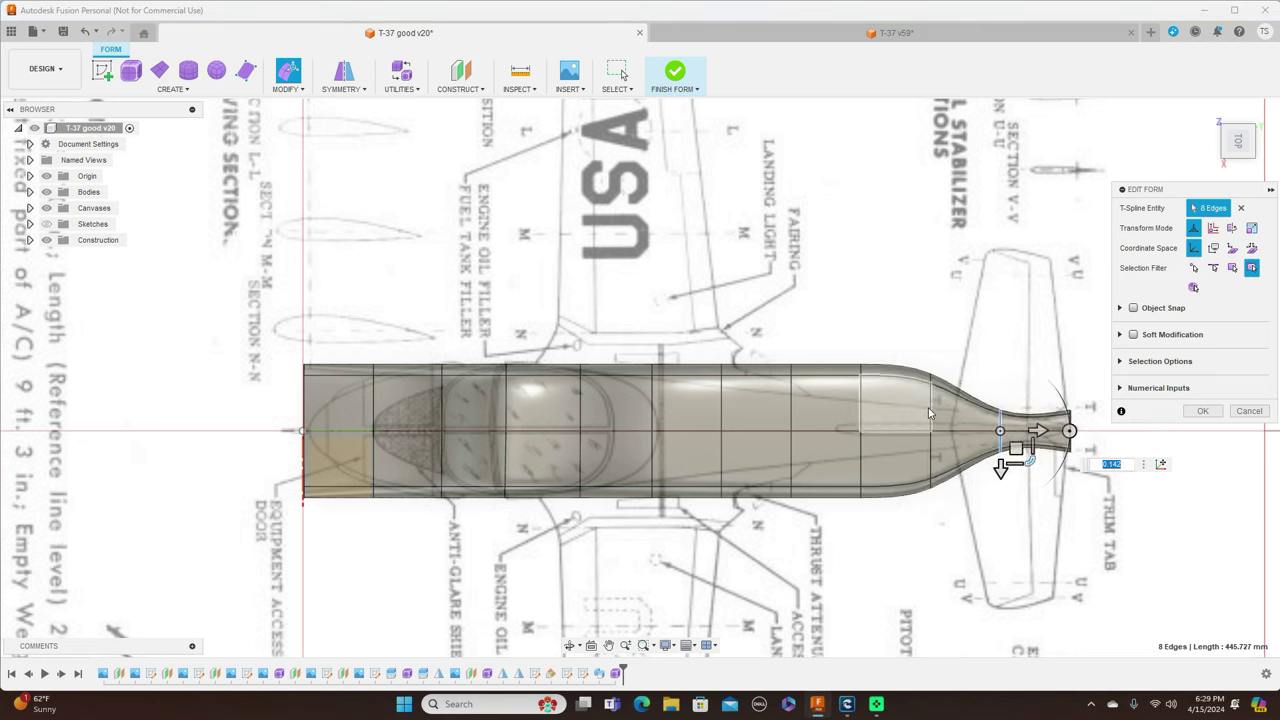
double_click(929, 413)
drag(958, 458, 940, 443)
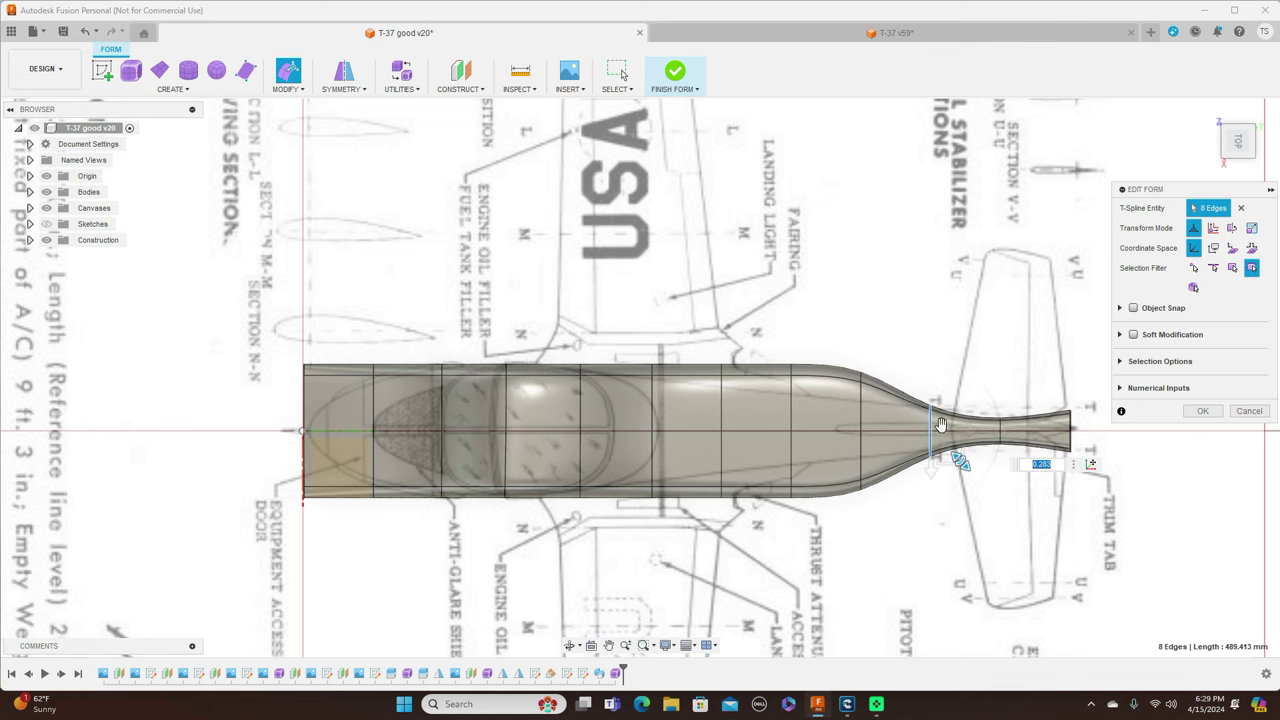
double_click(861, 416)
drag(892, 462, 877, 437)
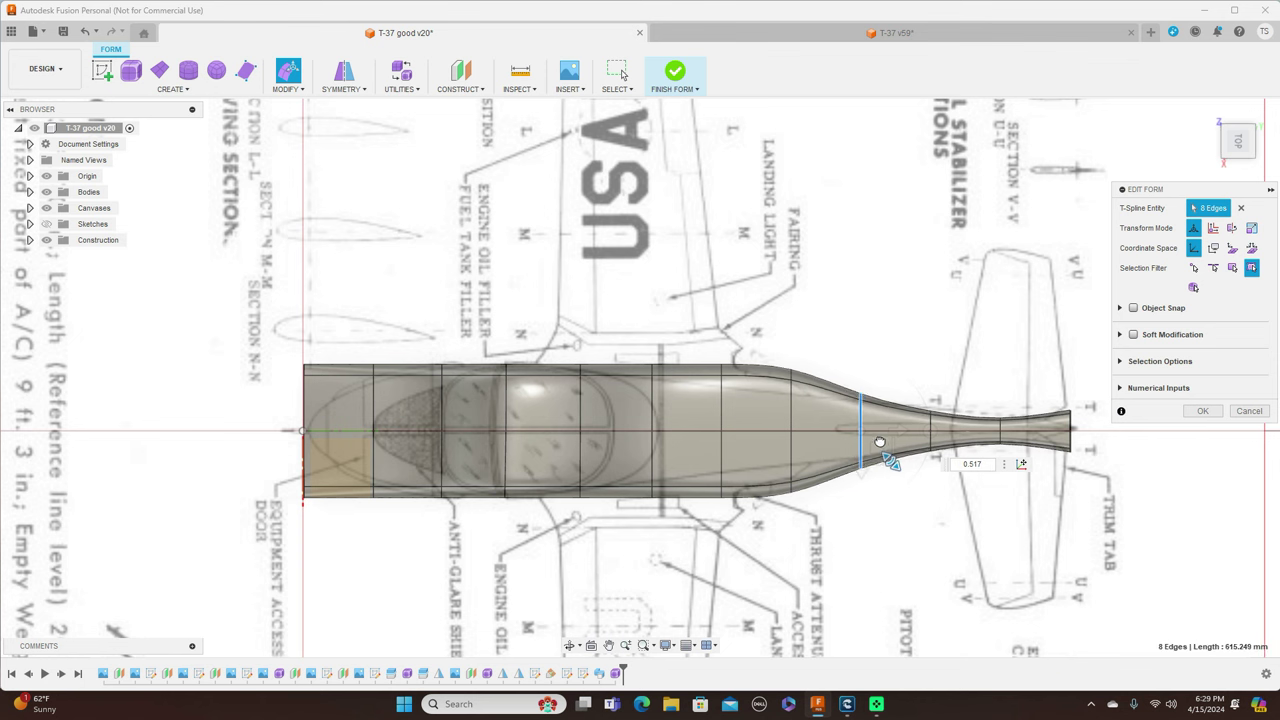
- Narrow the mid-body and forward edge loops toward the nose to follow the top-view outline
double_click(792, 419)
drag(818, 459, 725, 410)
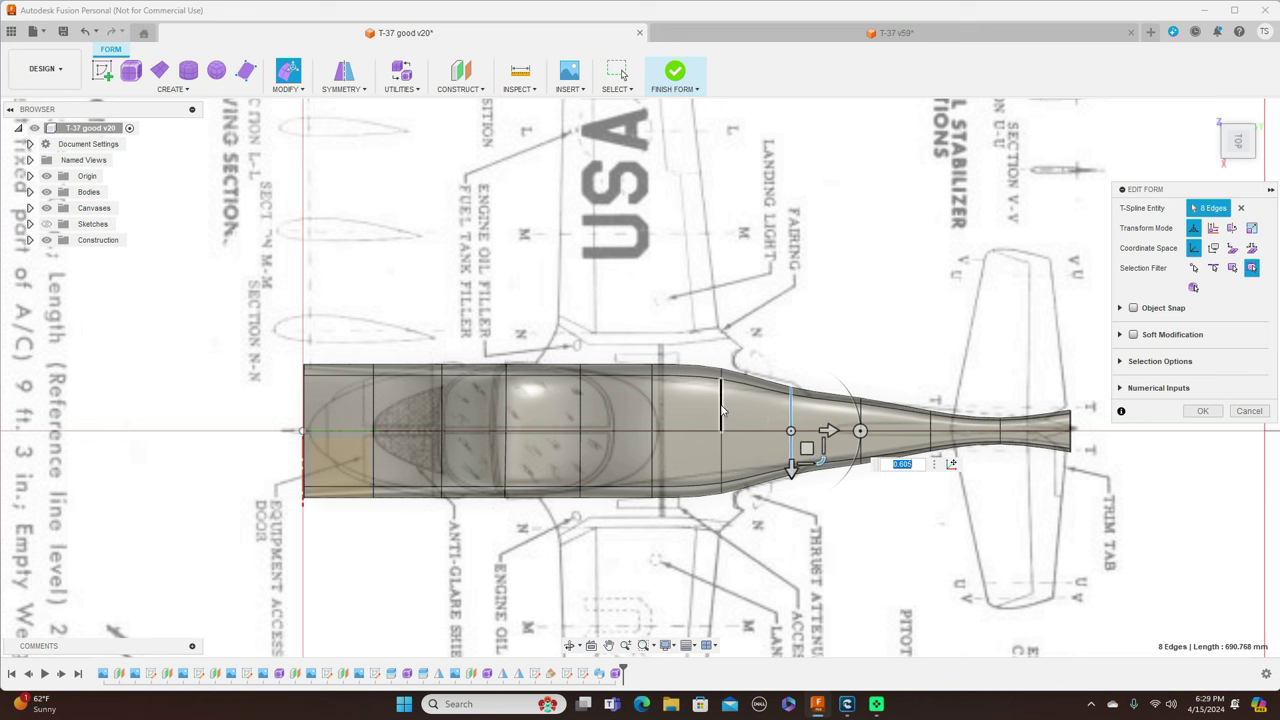
double_click(722, 409)
drag(752, 457, 743, 453)
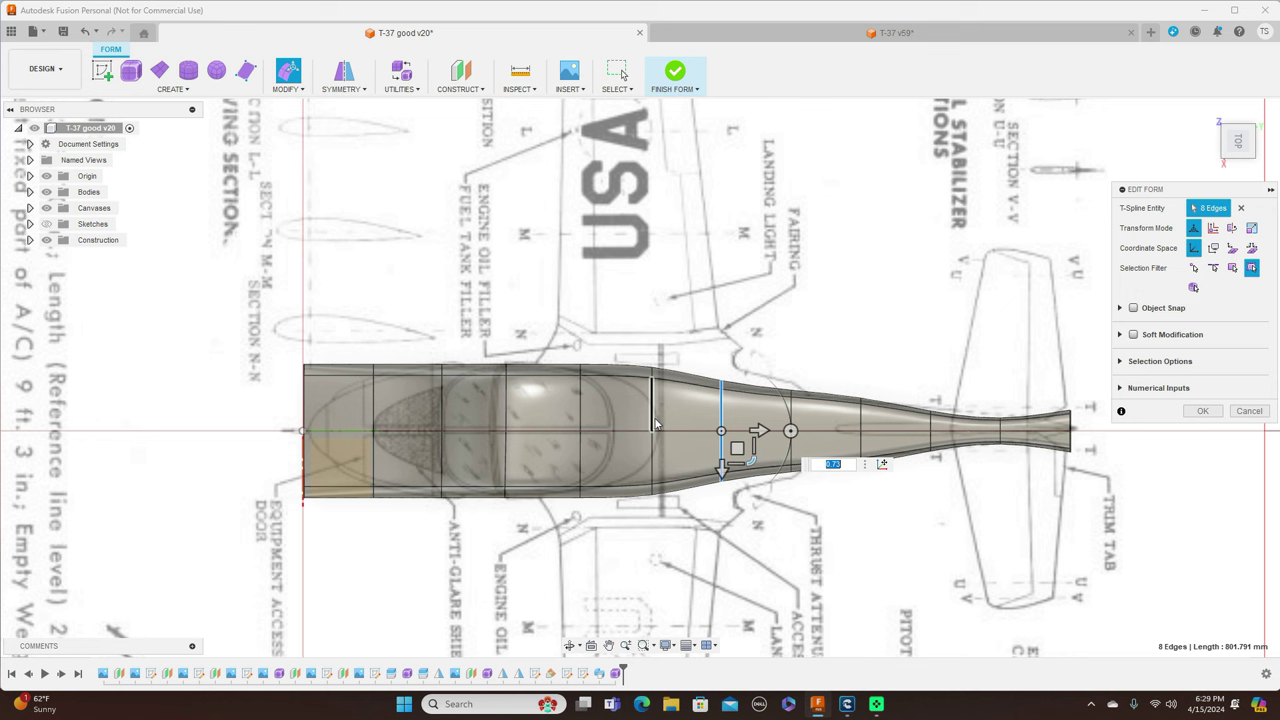
double_click(653, 420)
drag(684, 455, 682, 457)
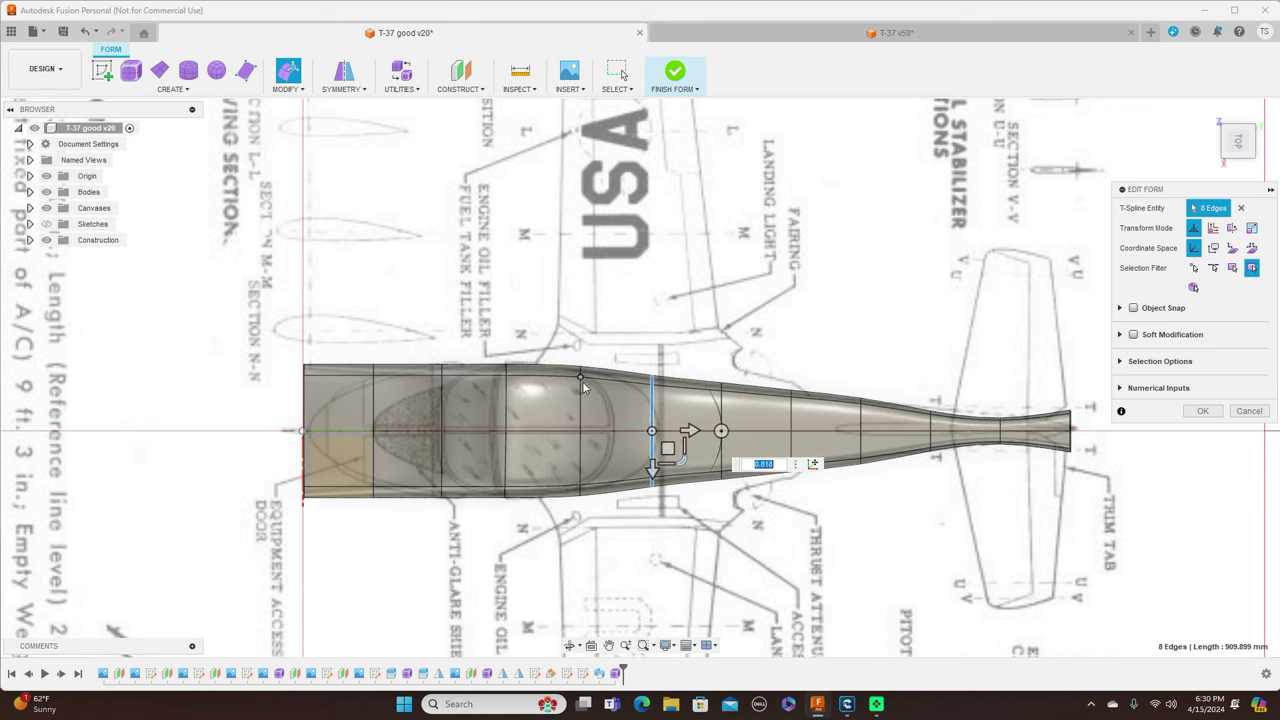
double_click(581, 400)
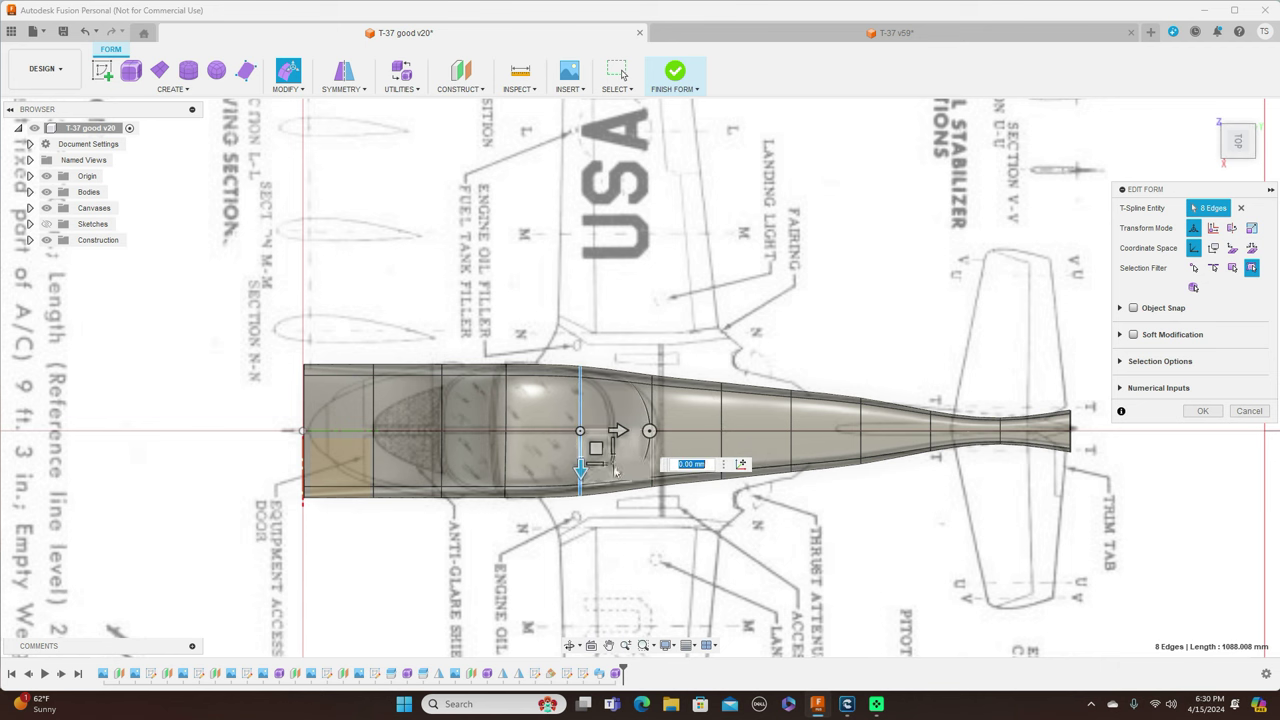
drag(609, 462, 609, 461)
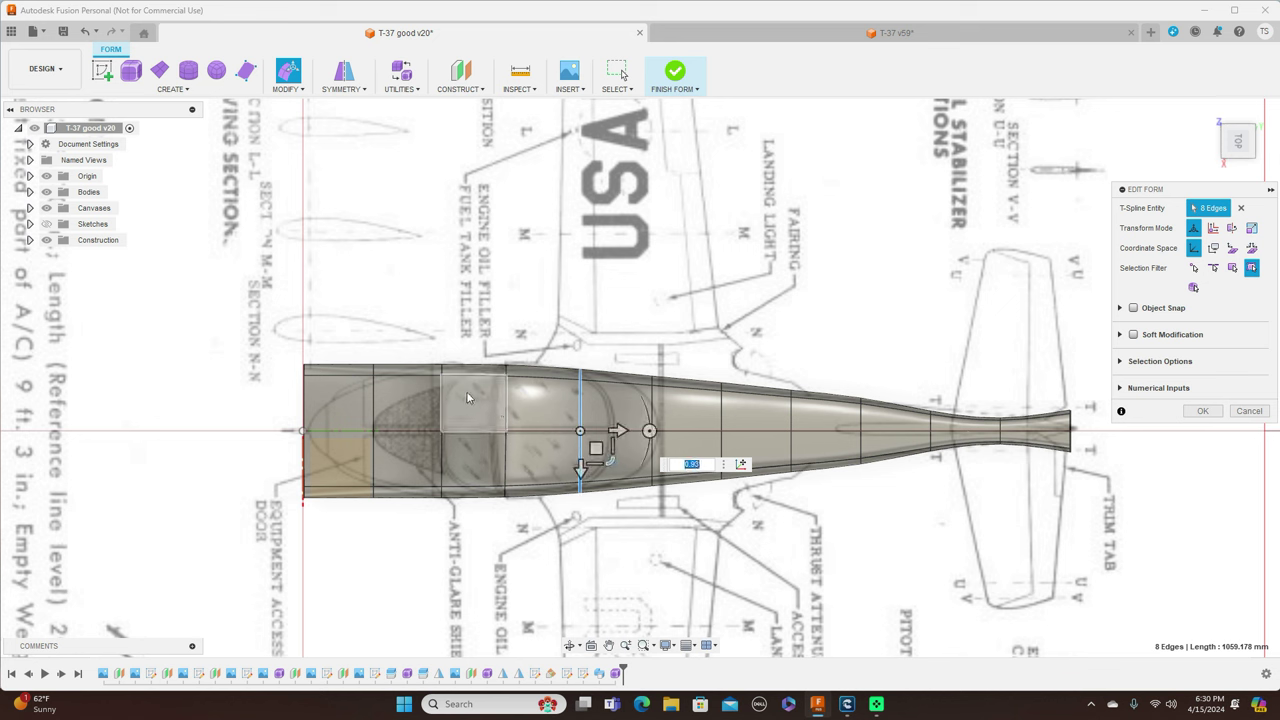
double_click(374, 392)
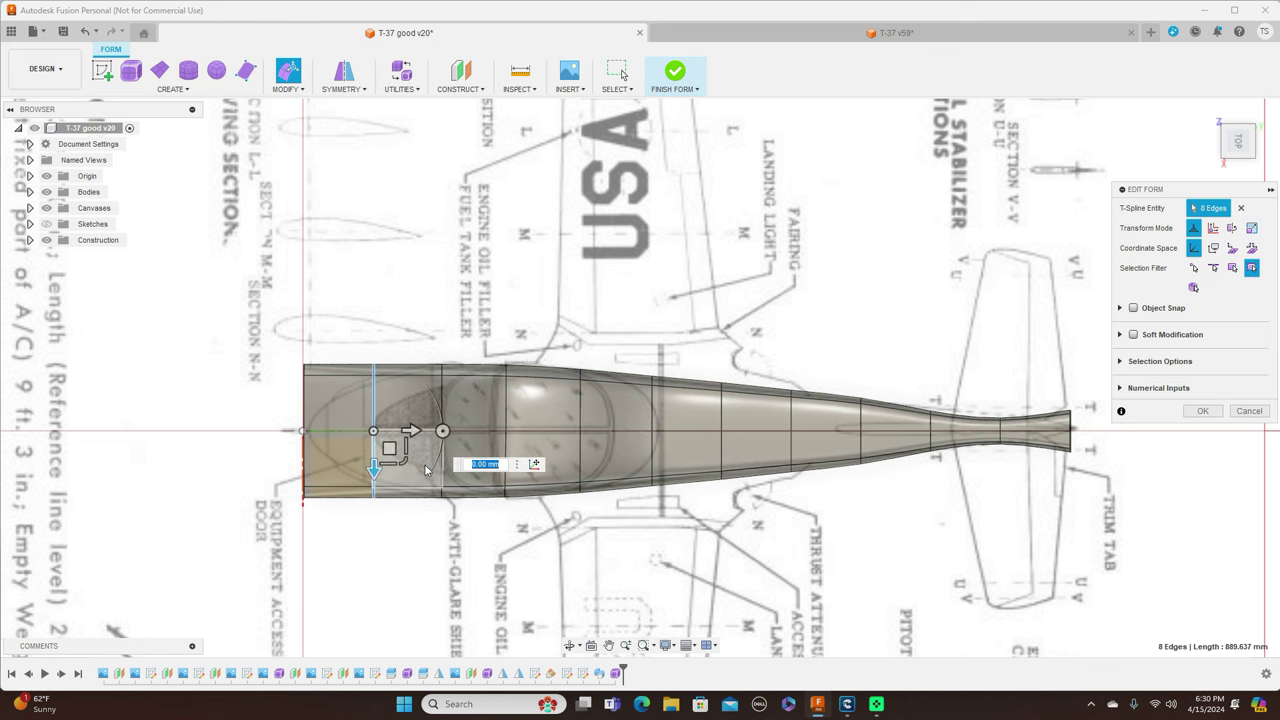
drag(408, 469, 351, 410)
double_click(306, 406)
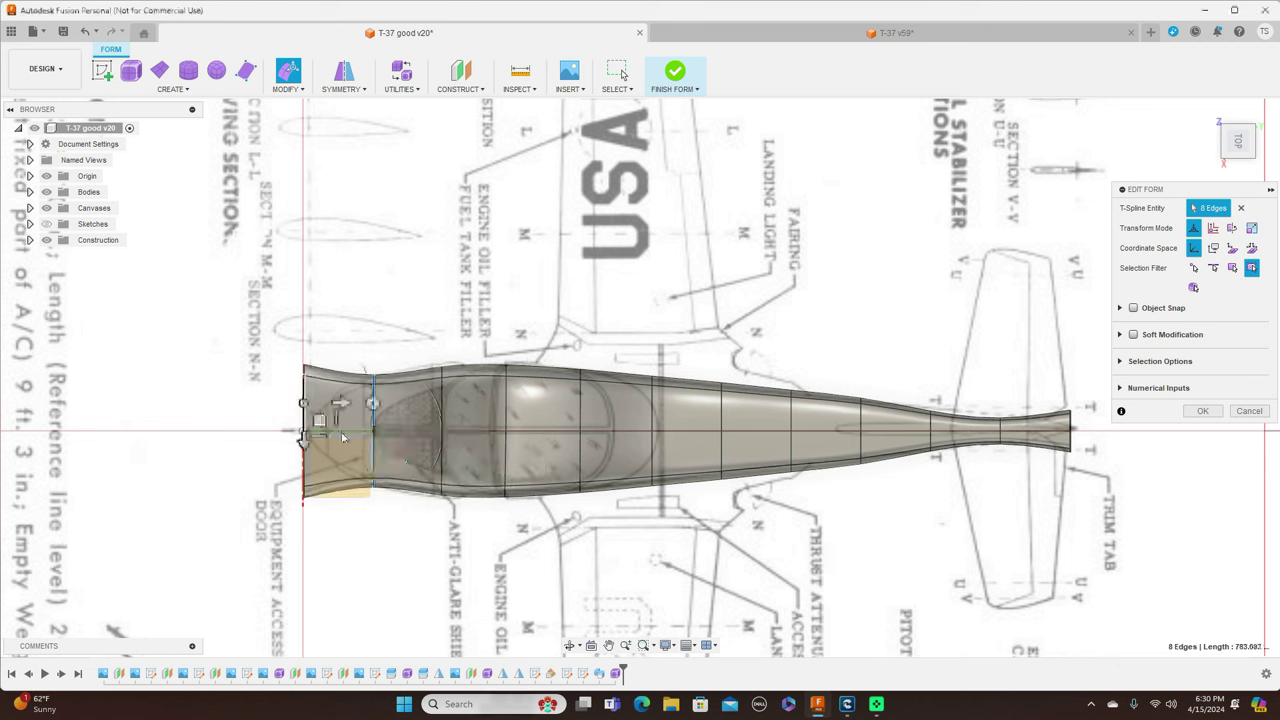
- Shrink the nose loop and slightly widen the loop just behind it
drag(337, 455, 304, 418)
double_click(376, 452)
drag(404, 453, 403, 460)
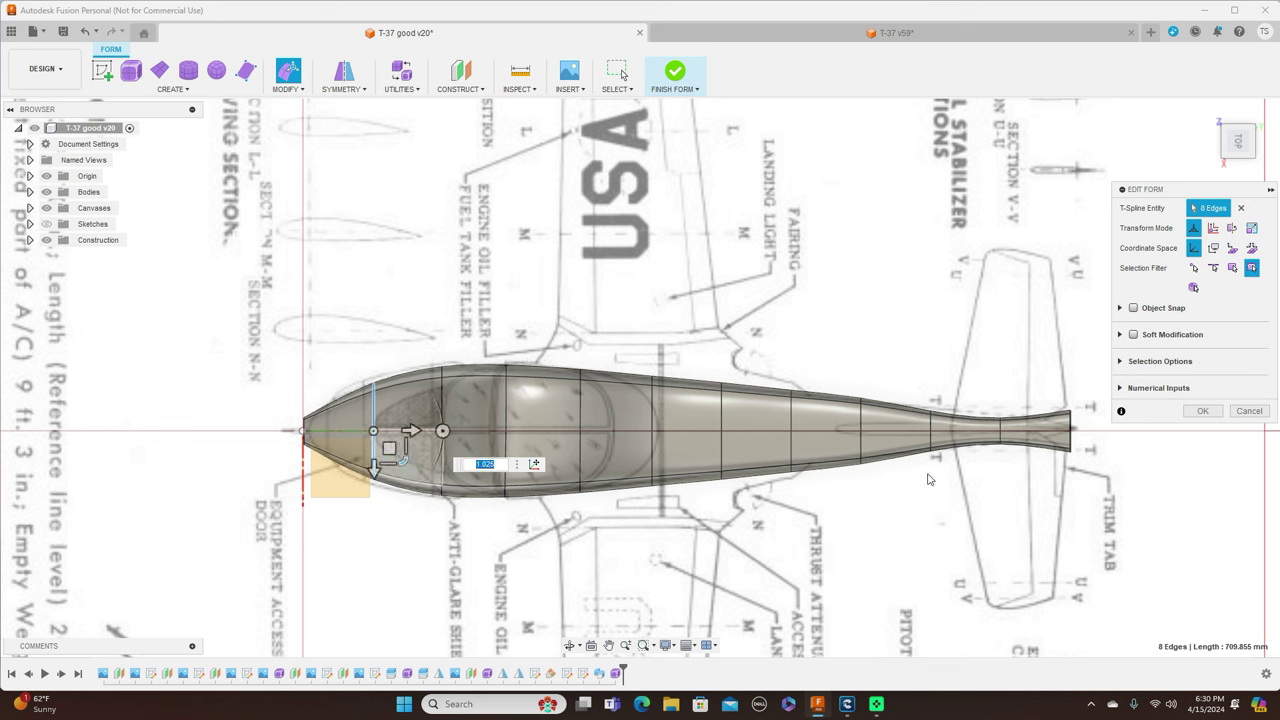
- Scale down the edge loops on the rear fuselage sections
double_click(861, 426)
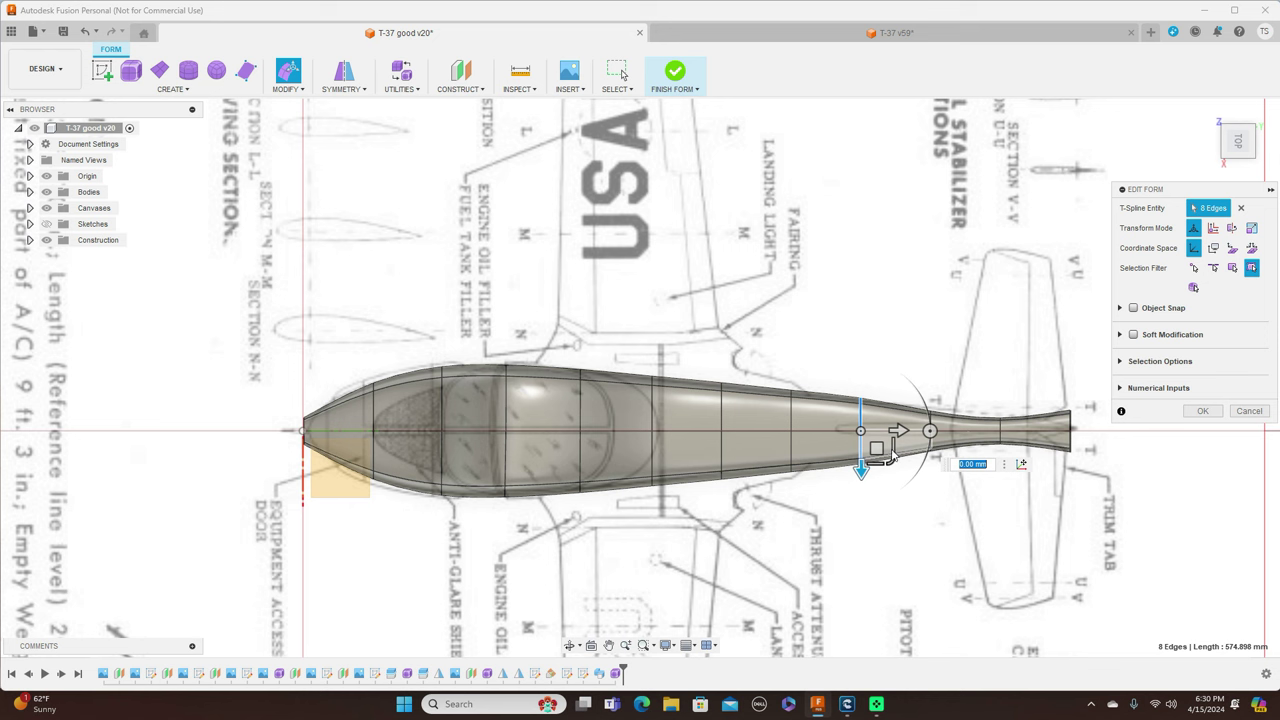
drag(891, 459, 891, 458)
scroll(930, 425, up, 2)
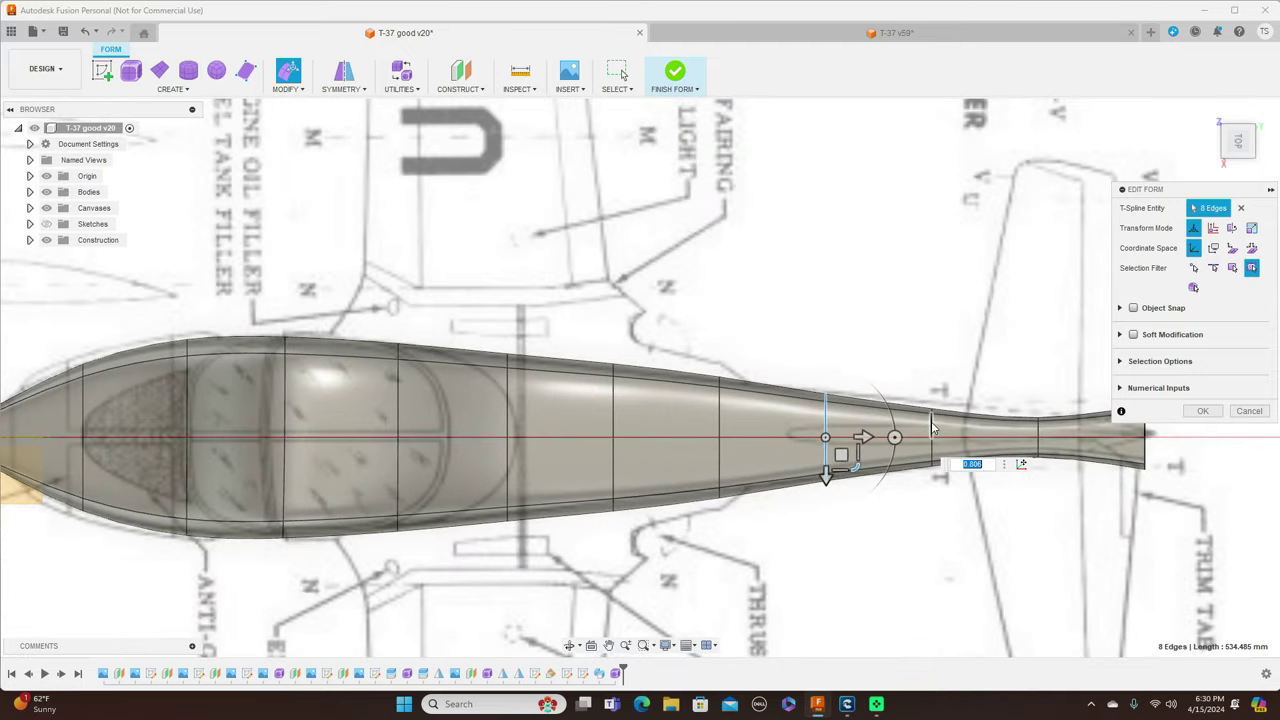
click(931, 428)
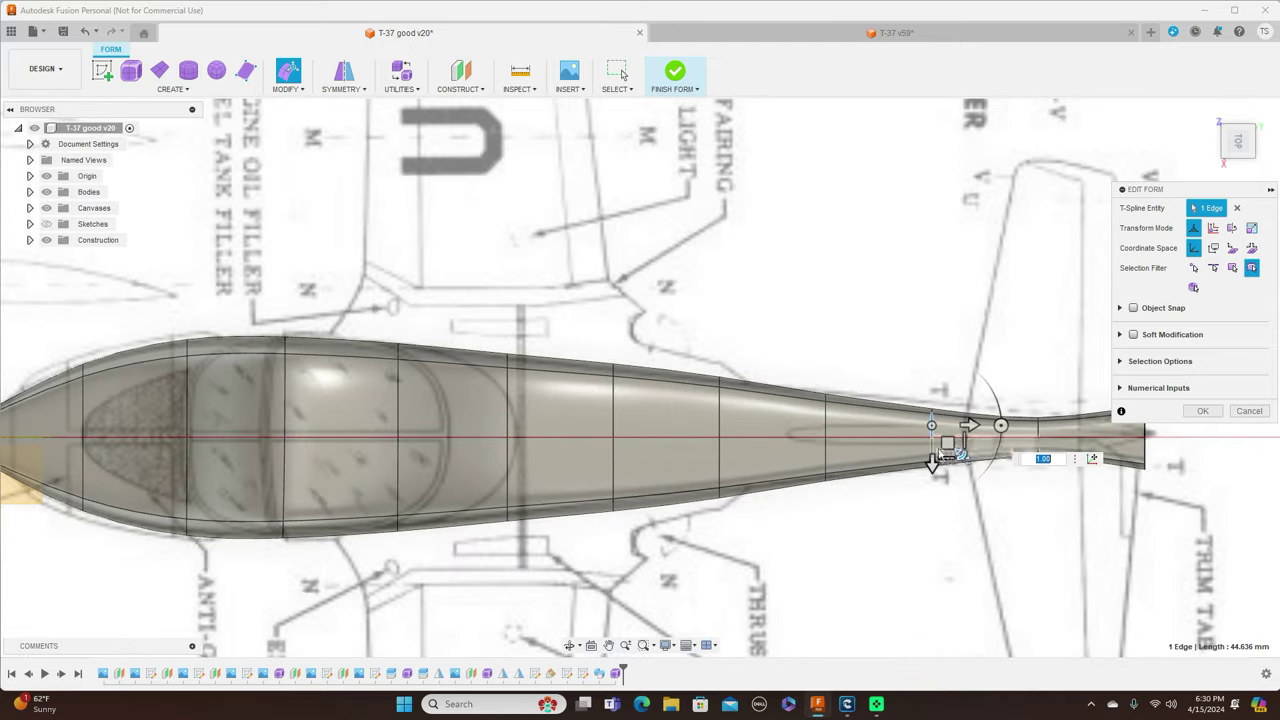
double_click(933, 458)
drag(962, 468, 964, 474)
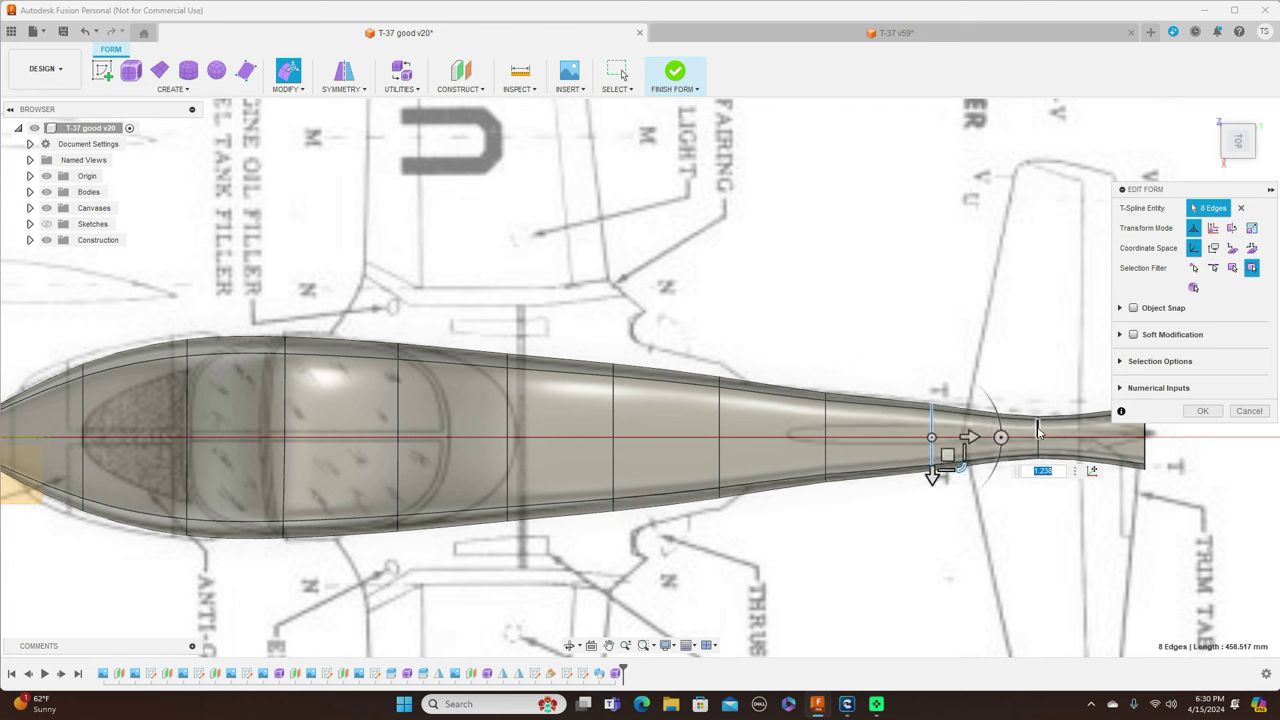
- Adjust the rearmost loop and shrink the tail end nearly to a point
click(1038, 458)
double_click(1060, 472)
drag(1068, 468, 1062, 470)
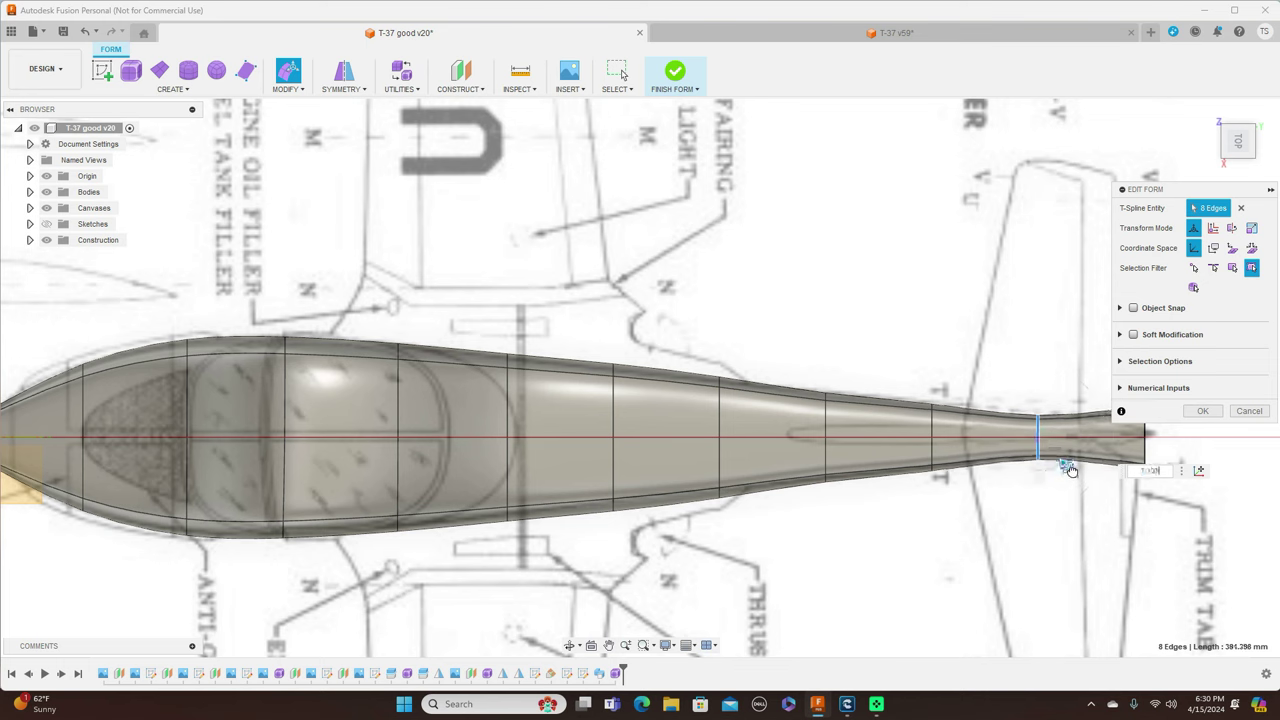
middle_drag(1048, 470, 888, 420)
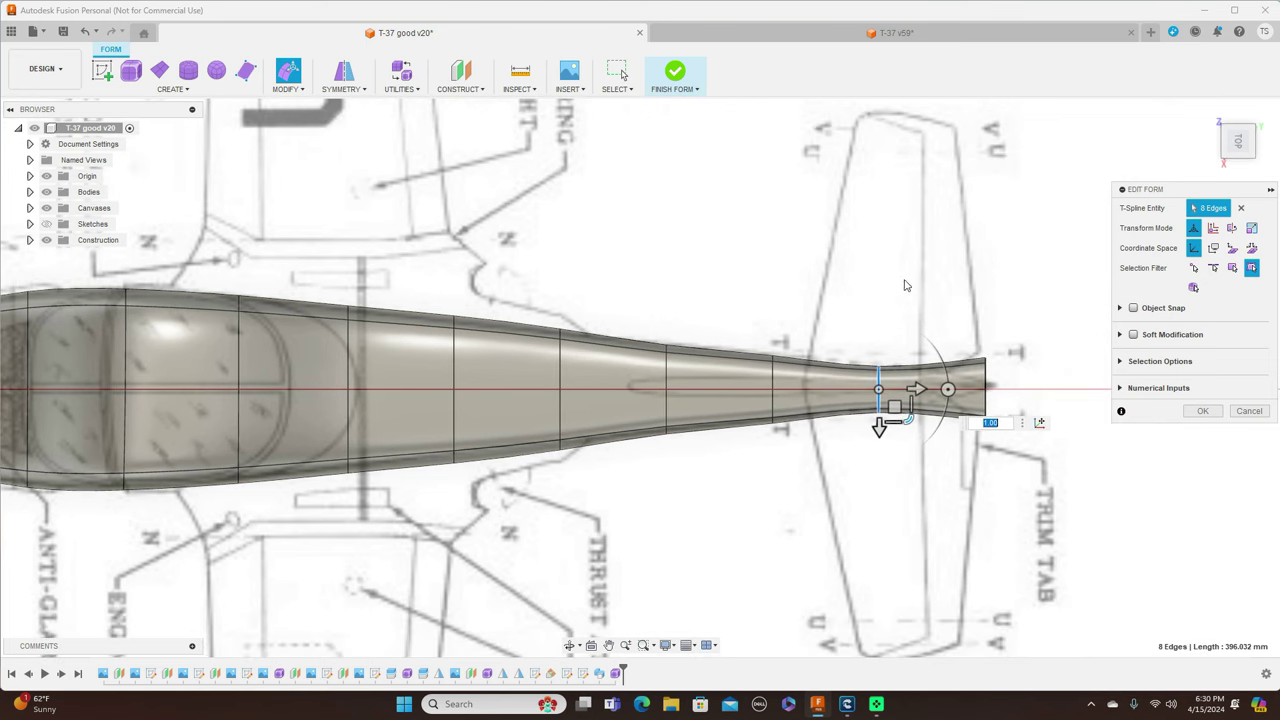
double_click(986, 378)
drag(1012, 415, 1000, 392)
scroll(1030, 440, down, 5)
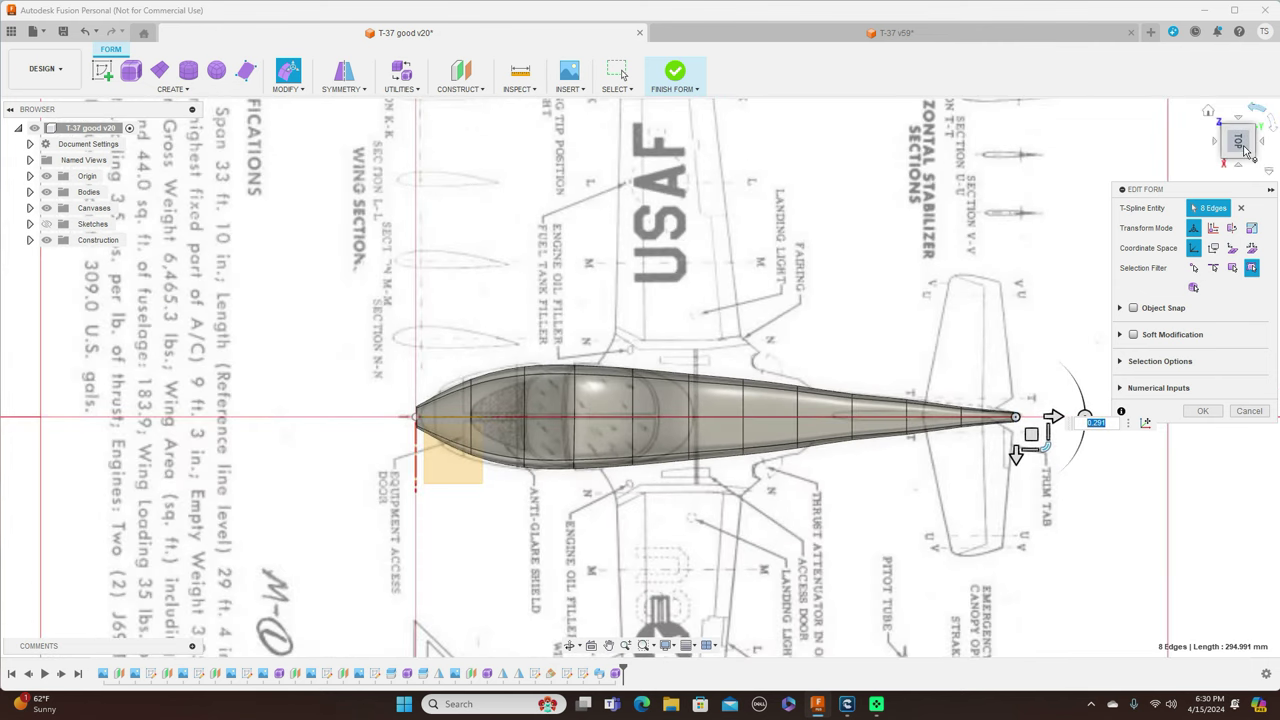
- View from the RIGHT, toggling canvas and body visibility to compare, then zoom on the nose
click(1240, 167)
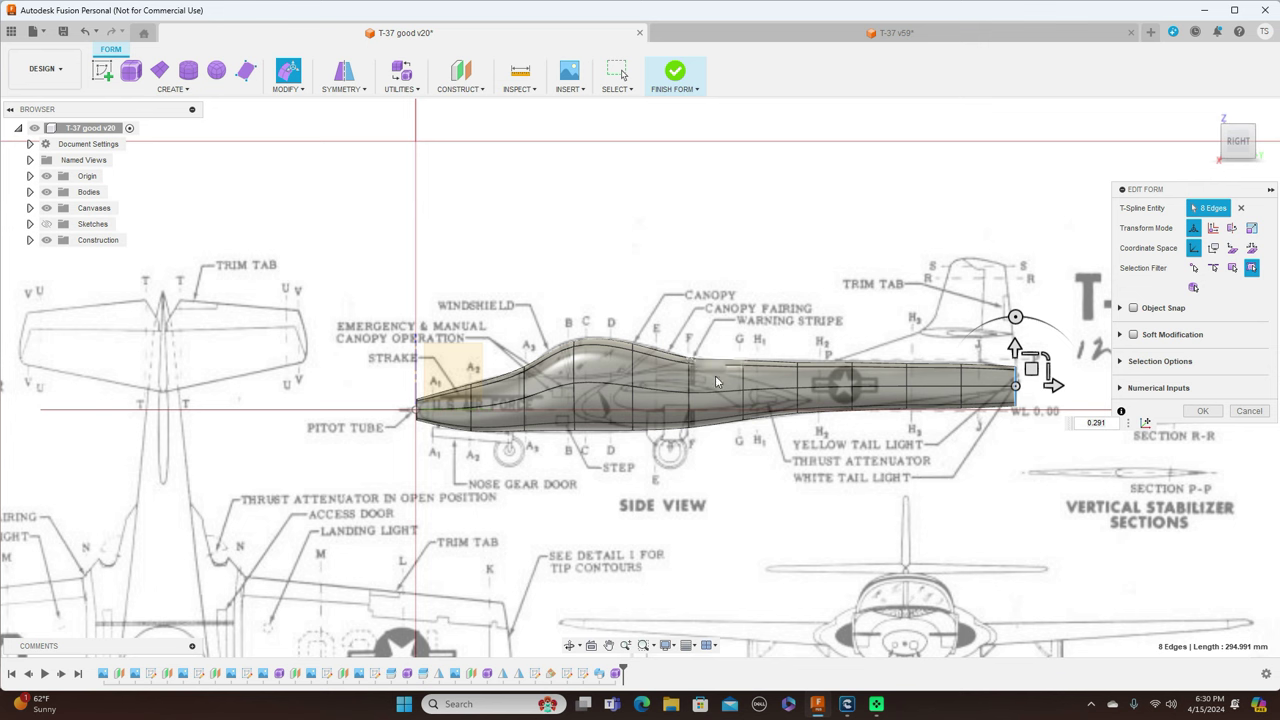
click(46, 208)
click(46, 208)
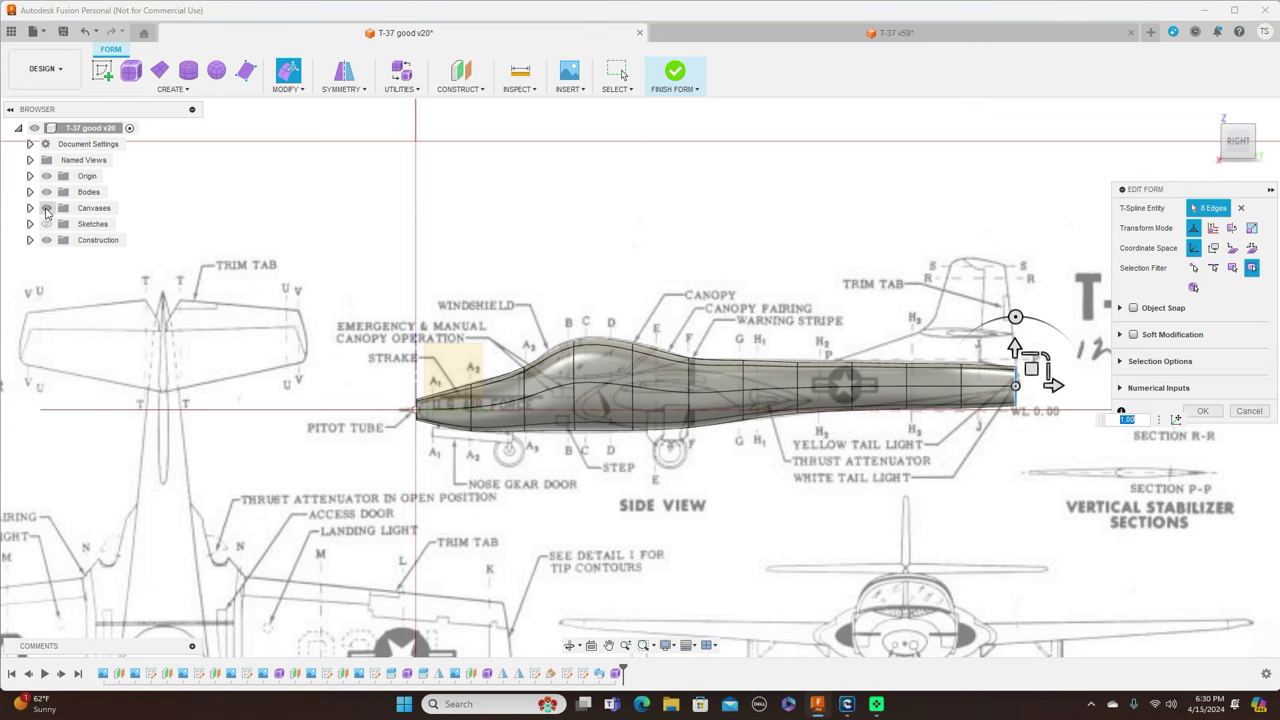
click(46, 192)
click(46, 192)
click(46, 192)
click(46, 192)
click(46, 192)
click(46, 192)
scroll(260, 307, up, 2)
scroll(465, 316, up, 3)
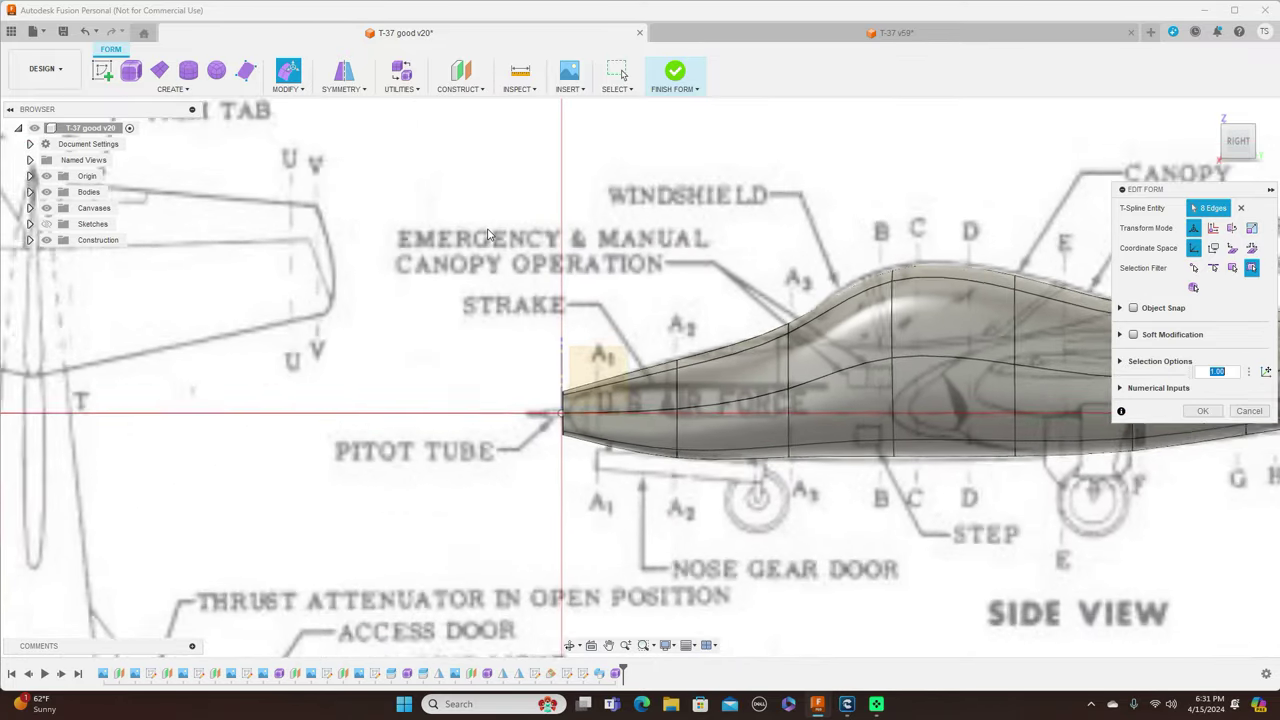
scroll(488, 234, up, 1)
- Move the edge loops ahead of the windshield and at the canopy front to fit the side profile
click(821, 383)
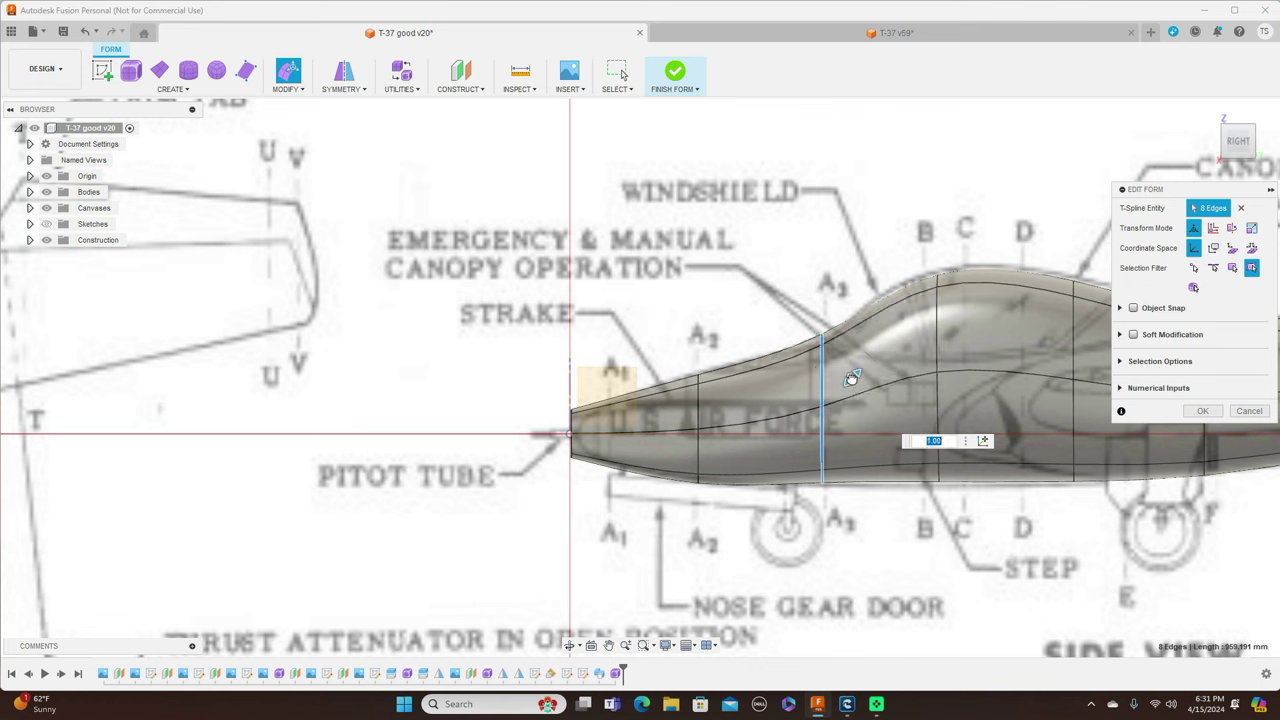
drag(849, 376, 840, 400)
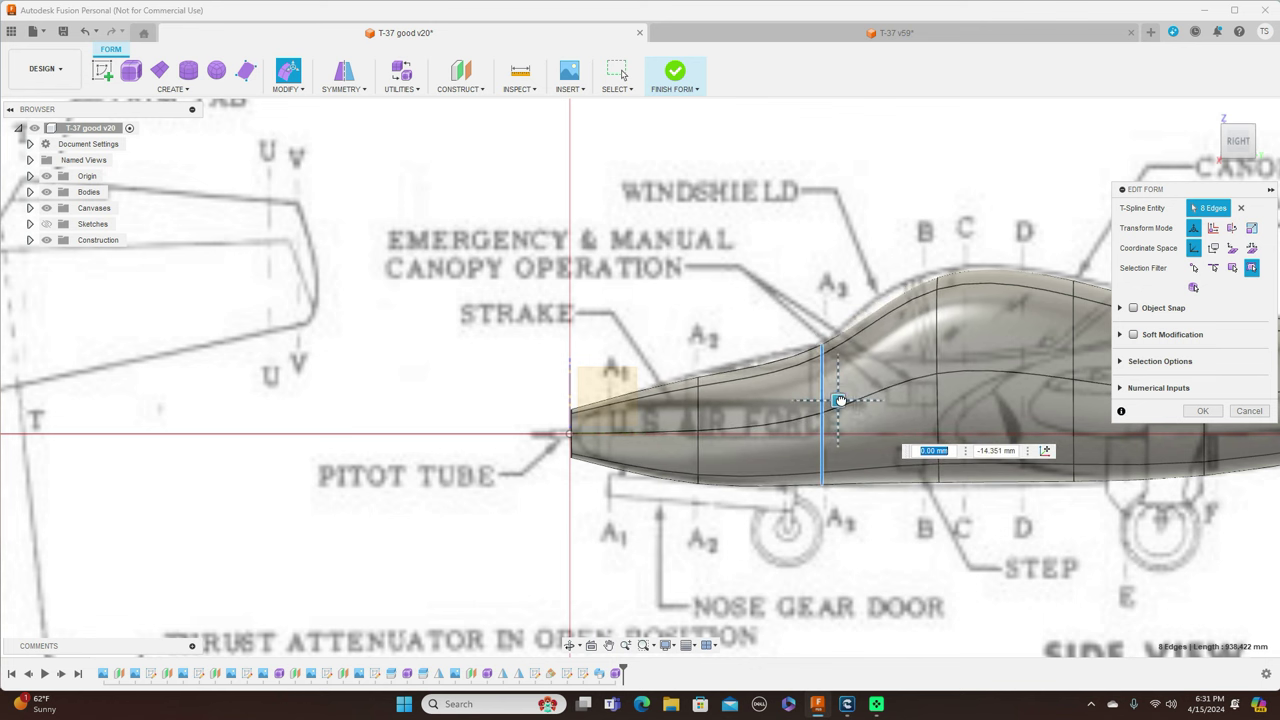
click(938, 350)
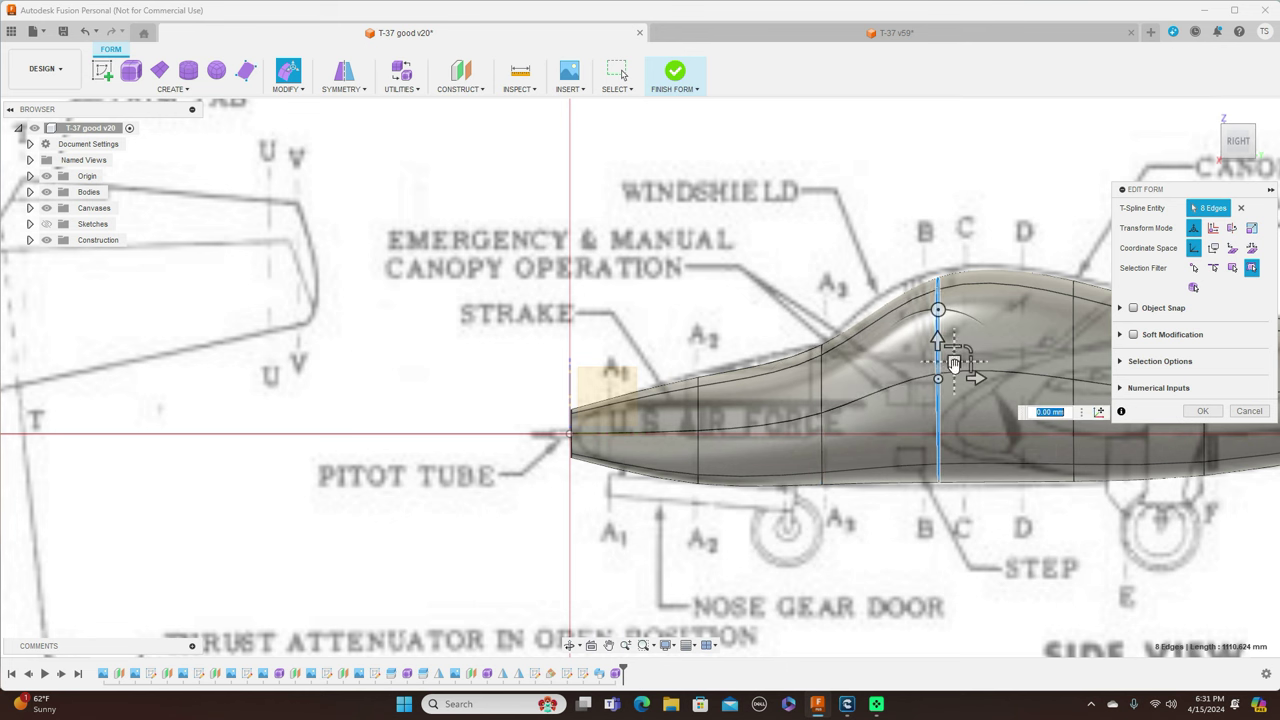
mouse_move(957, 358)
mouse_down()
mouse_move(970, 348)
mouse_move(940, 360)
mouse_up()
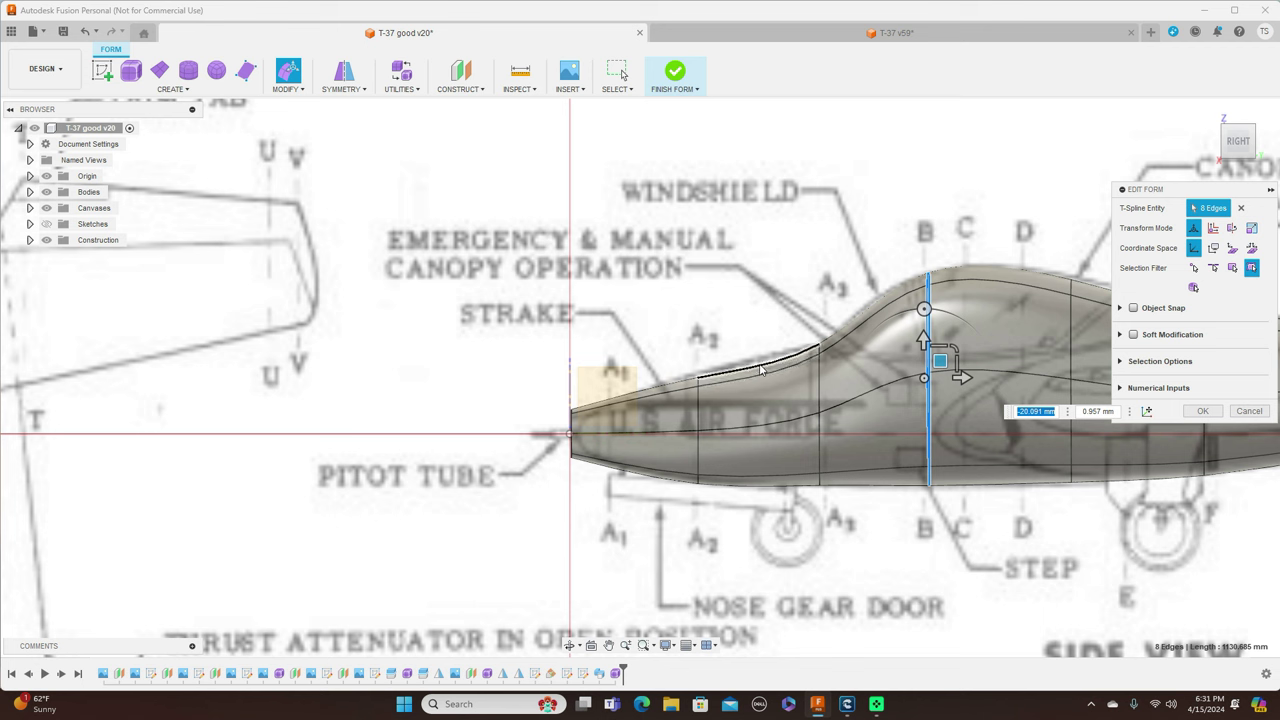
- Lift the top edge ahead of the canopy and nudge the windshield-base vertex onto the blueprint line
click(760, 371)
drag(776, 344, 768, 337)
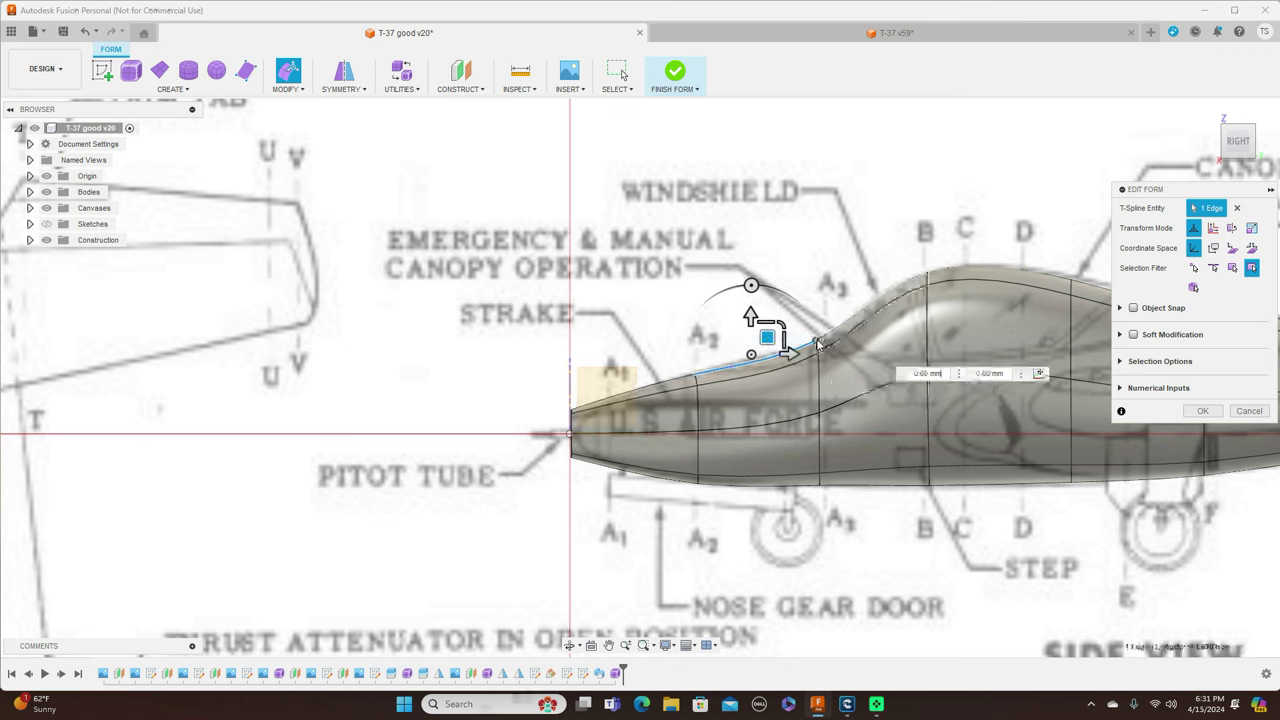
click(832, 328)
drag(832, 328, 829, 322)
double_click(816, 372)
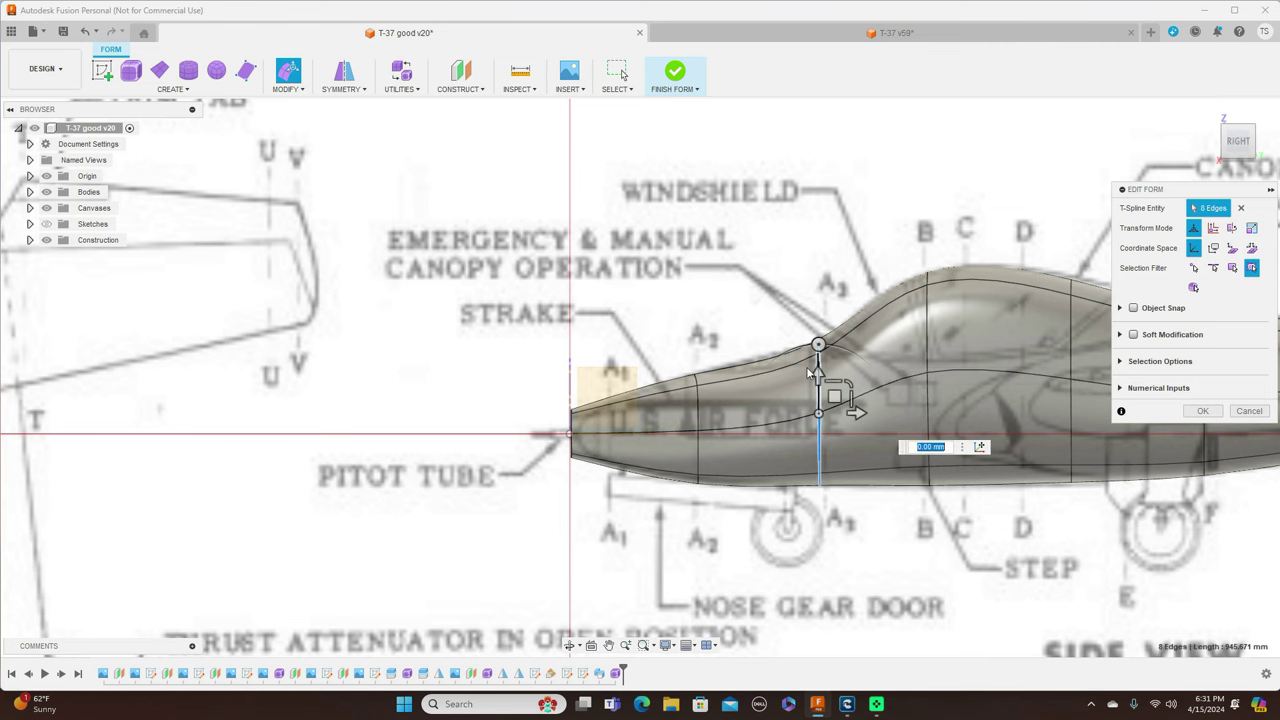
click(288, 85)
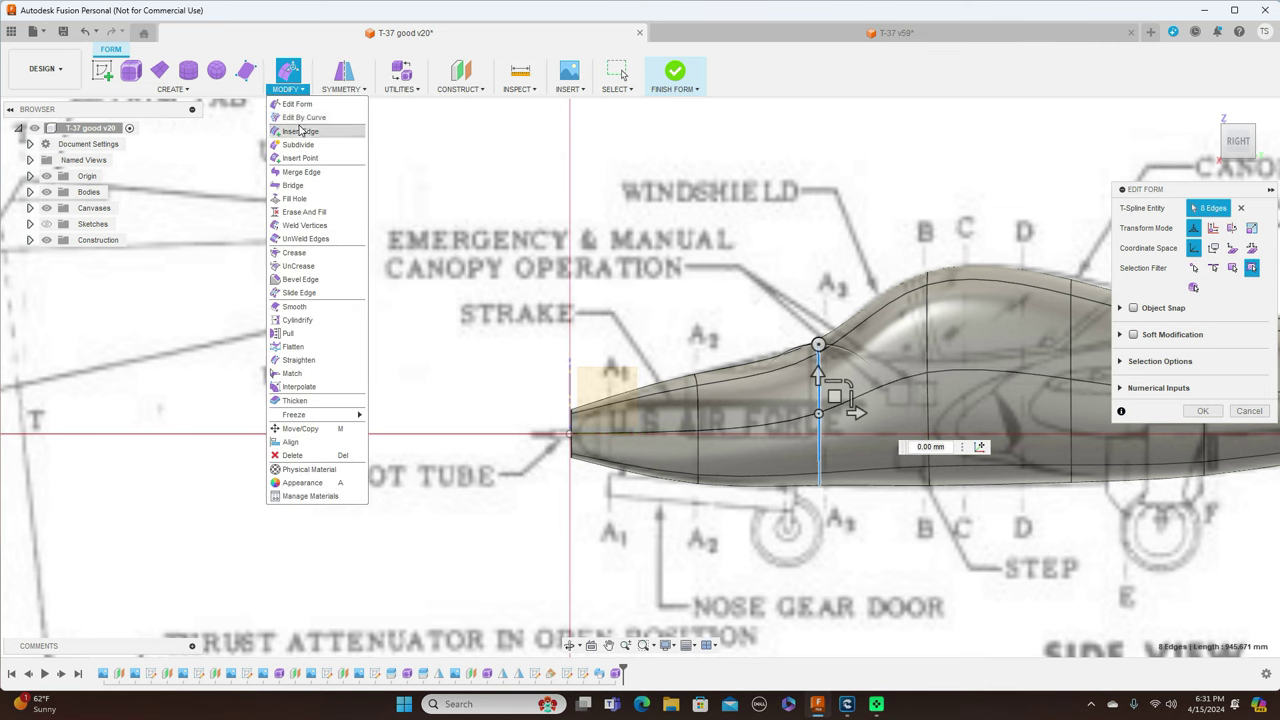
- Insert an edge loop ahead of the windshield in Exact mode at location 0.50
click(300, 132)
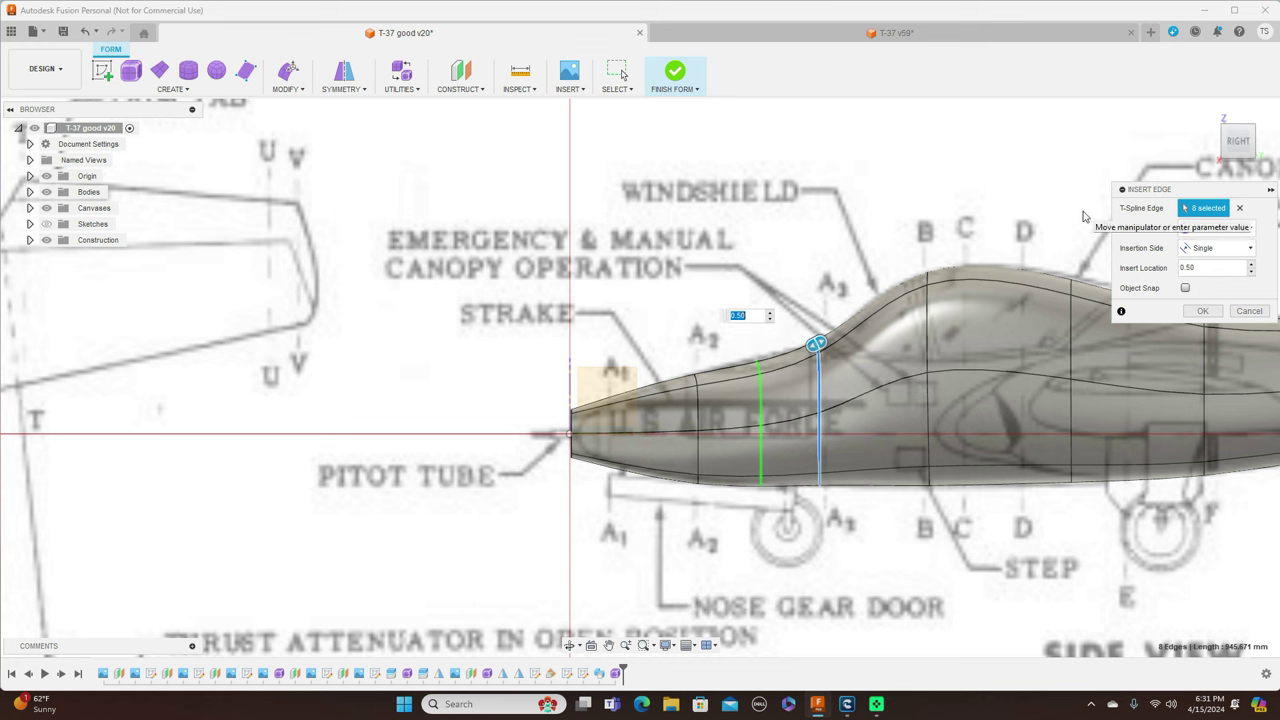
click(1224, 229)
click(1204, 259)
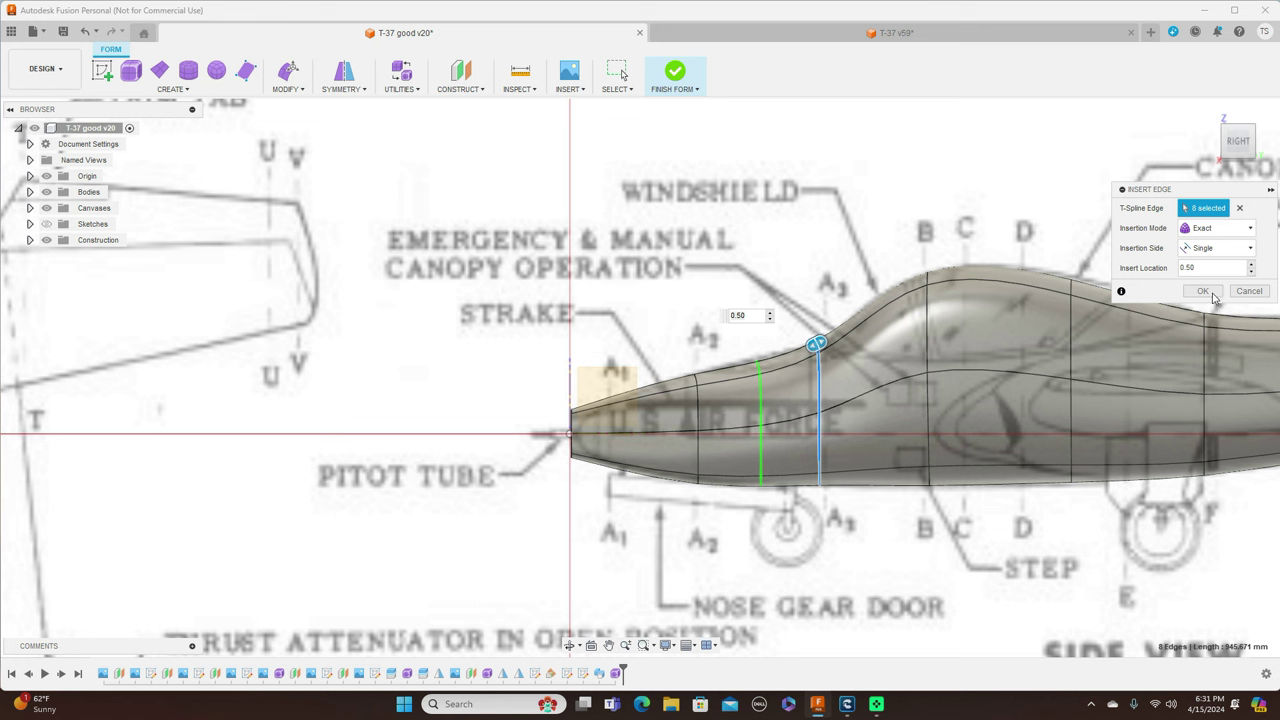
click(1211, 292)
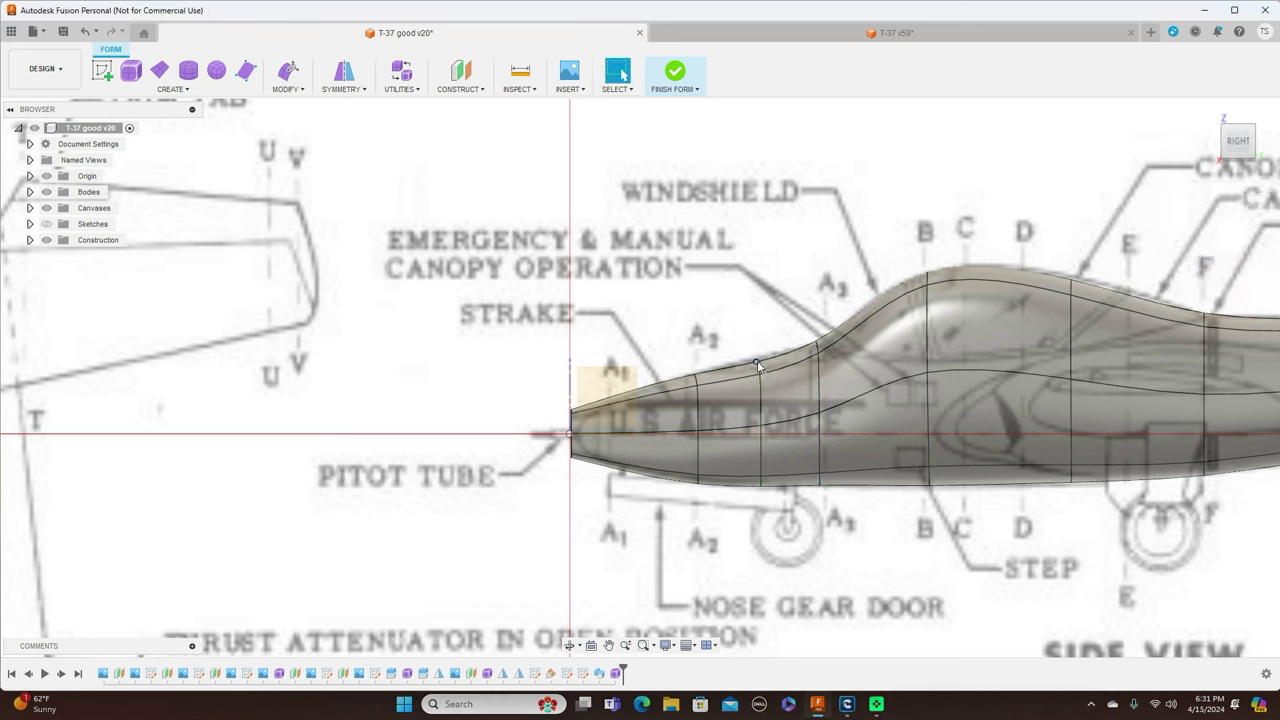
right_click(776, 280)
- Move a vertex near the new loop and slightly narrow the new edge loop
click(808, 257)
drag(849, 346, 768, 340)
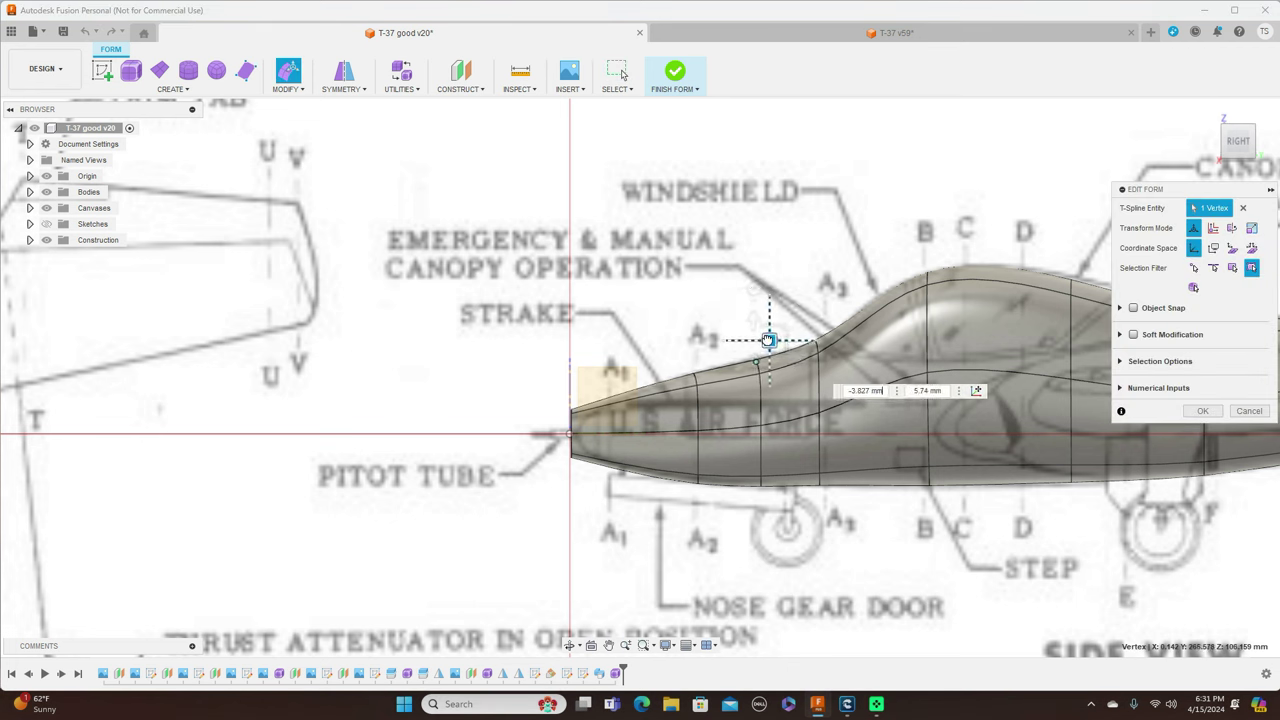
click(818, 369)
double_click(818, 369)
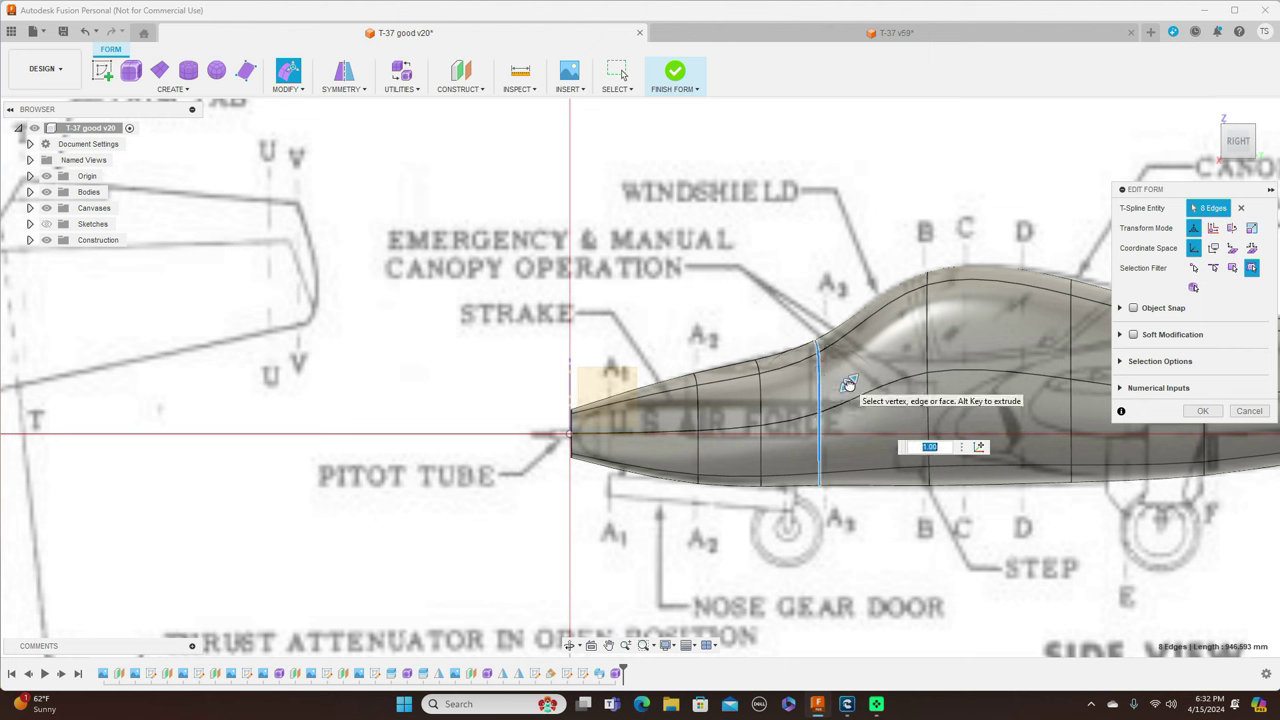
drag(836, 397, 836, 401)
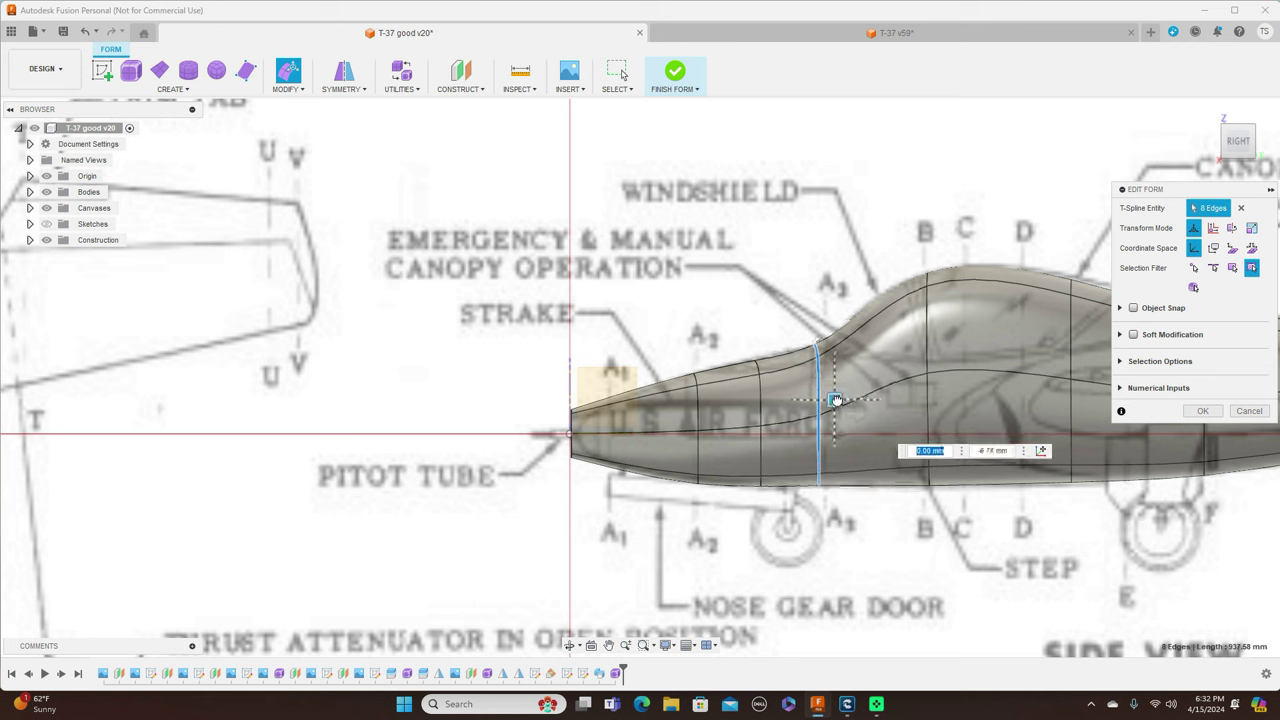
- Tilt a canopy edge 5 degrees and shift the canopy edges onto the windshield slope
click(869, 313)
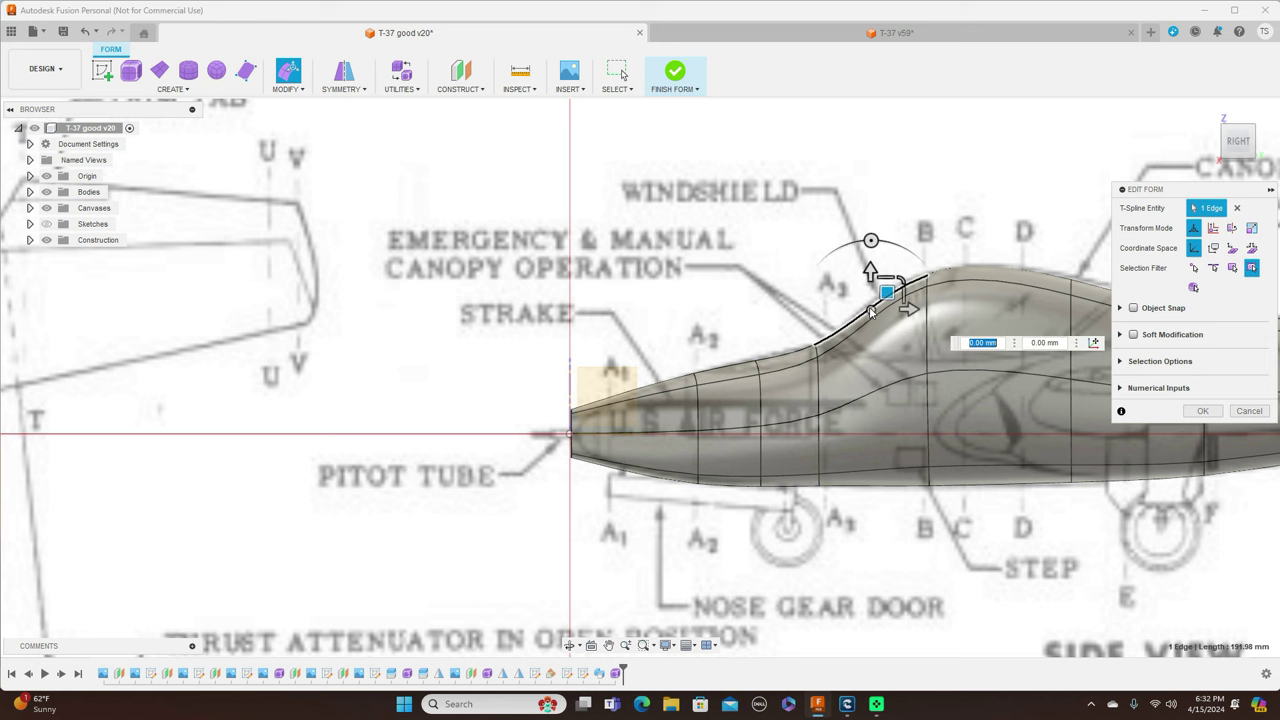
click(870, 240)
drag(870, 241, 865, 243)
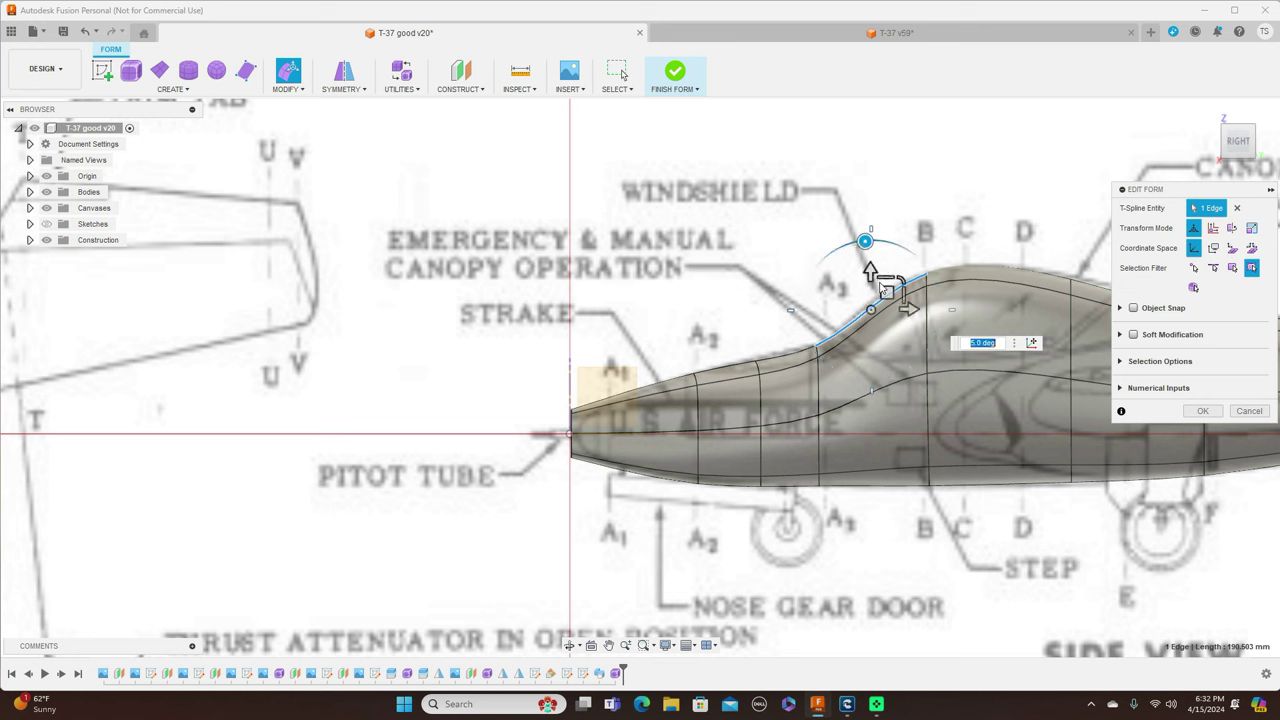
drag(886, 289, 883, 286)
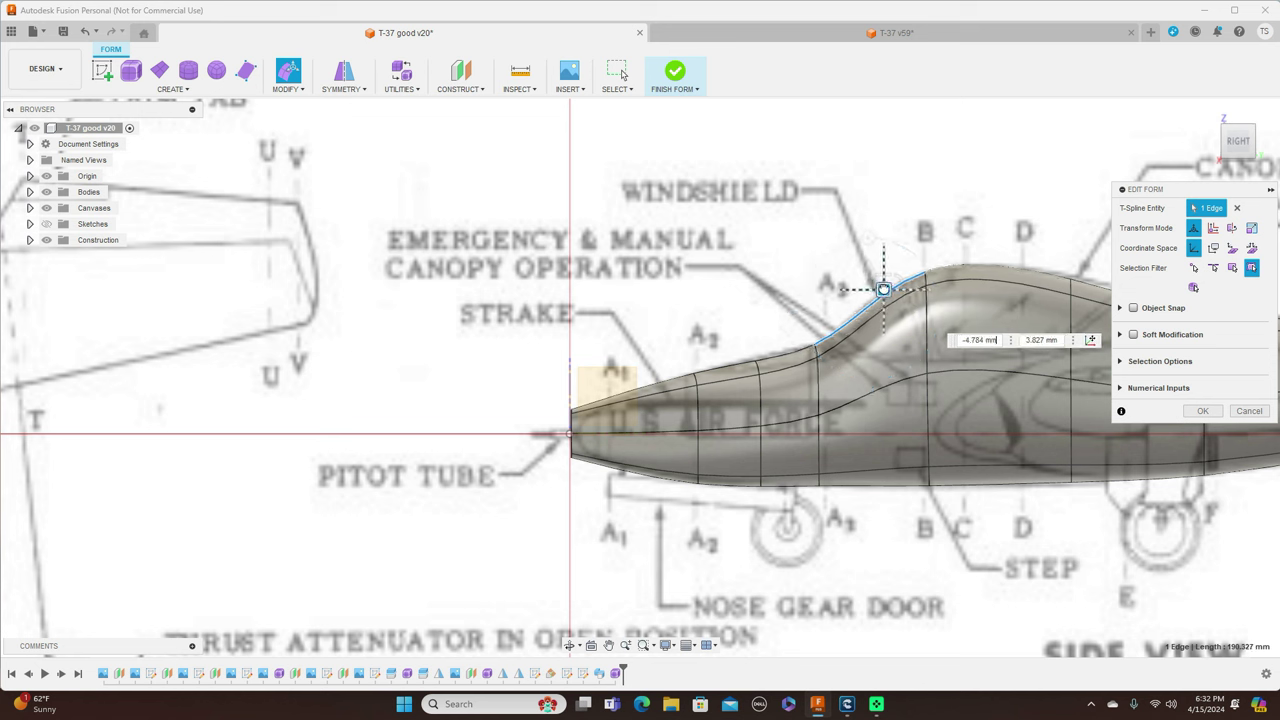
click(790, 358)
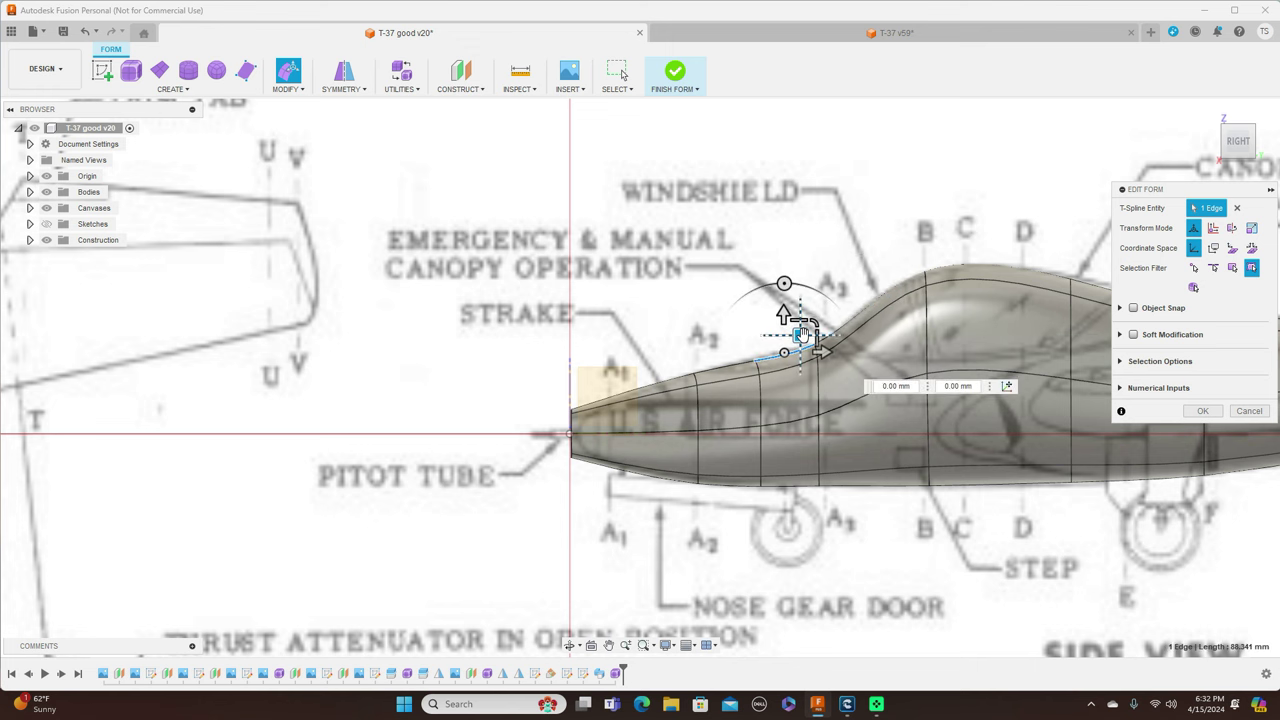
drag(802, 334, 801, 333)
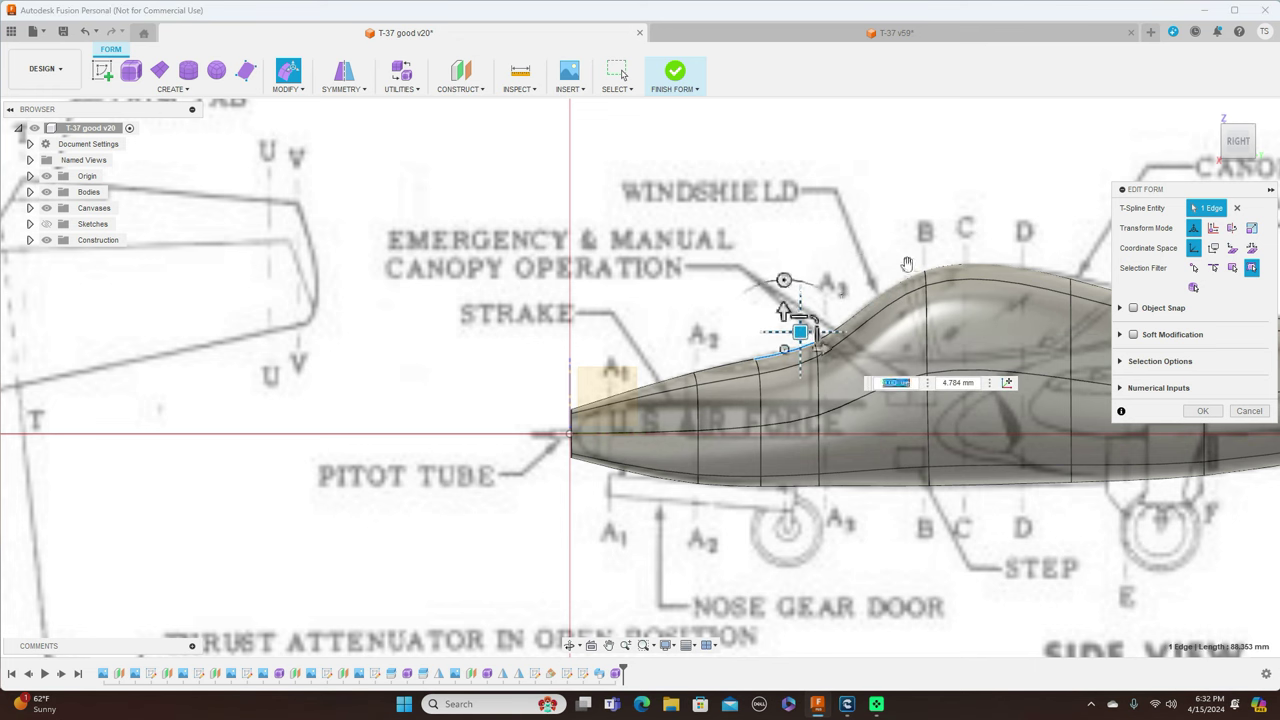
scroll(589, 421, up, 2)
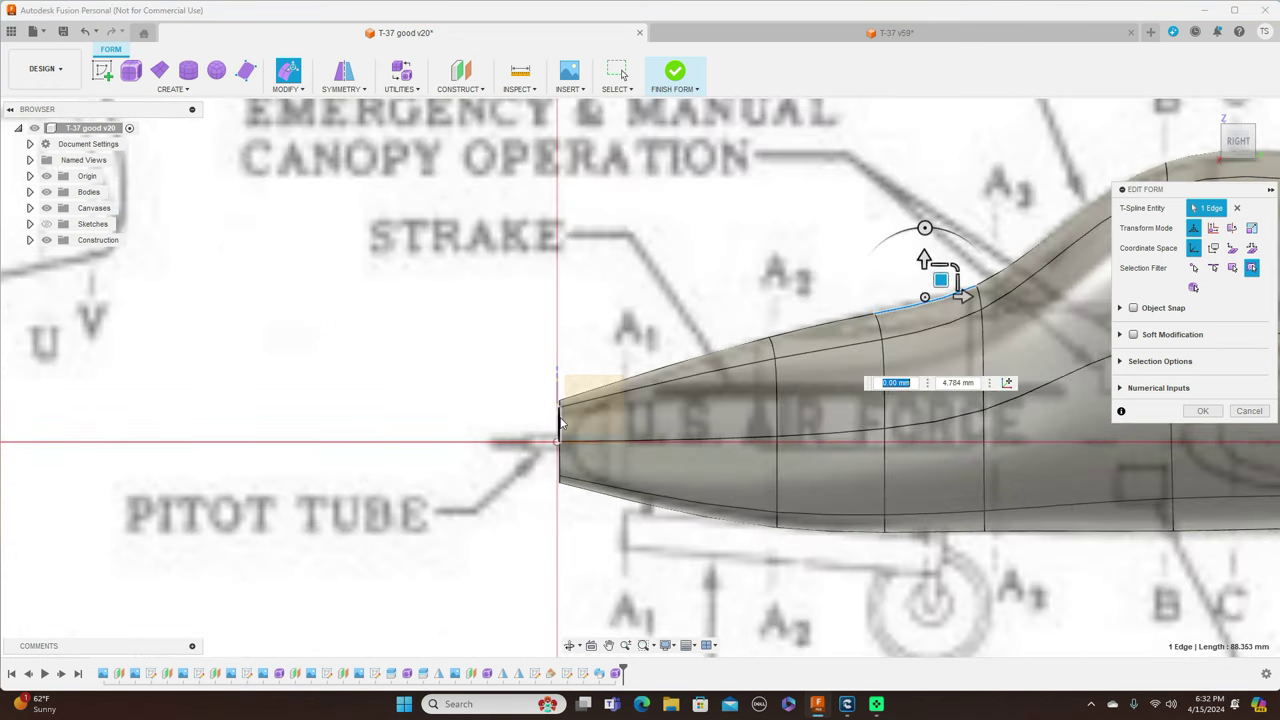
- Scale the nose edge ring to 0.66 to taper the nose
double_click(589, 421)
drag(589, 421, 577, 420)
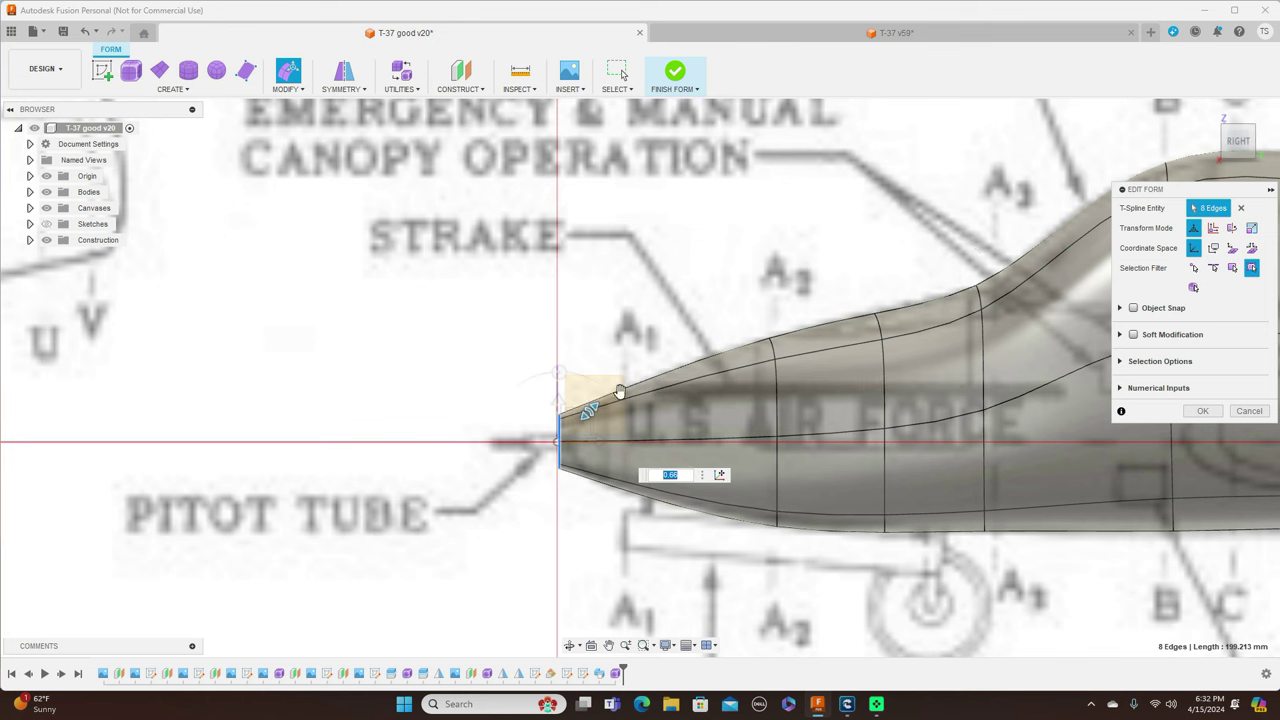
scroll(831, 253, down, 4)
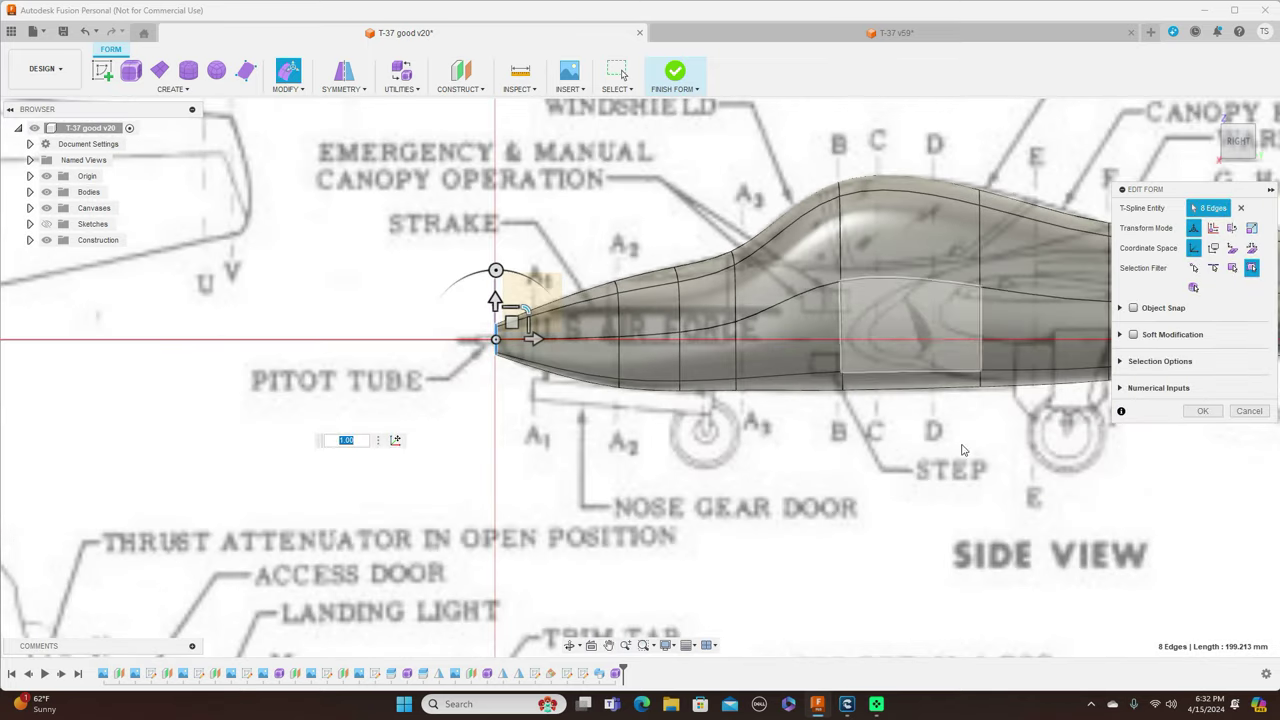
- Scale the edge ring beside the star insignia up to about 1.056
middle_drag(962, 450, 640, 440)
scroll(640, 440, down, 1)
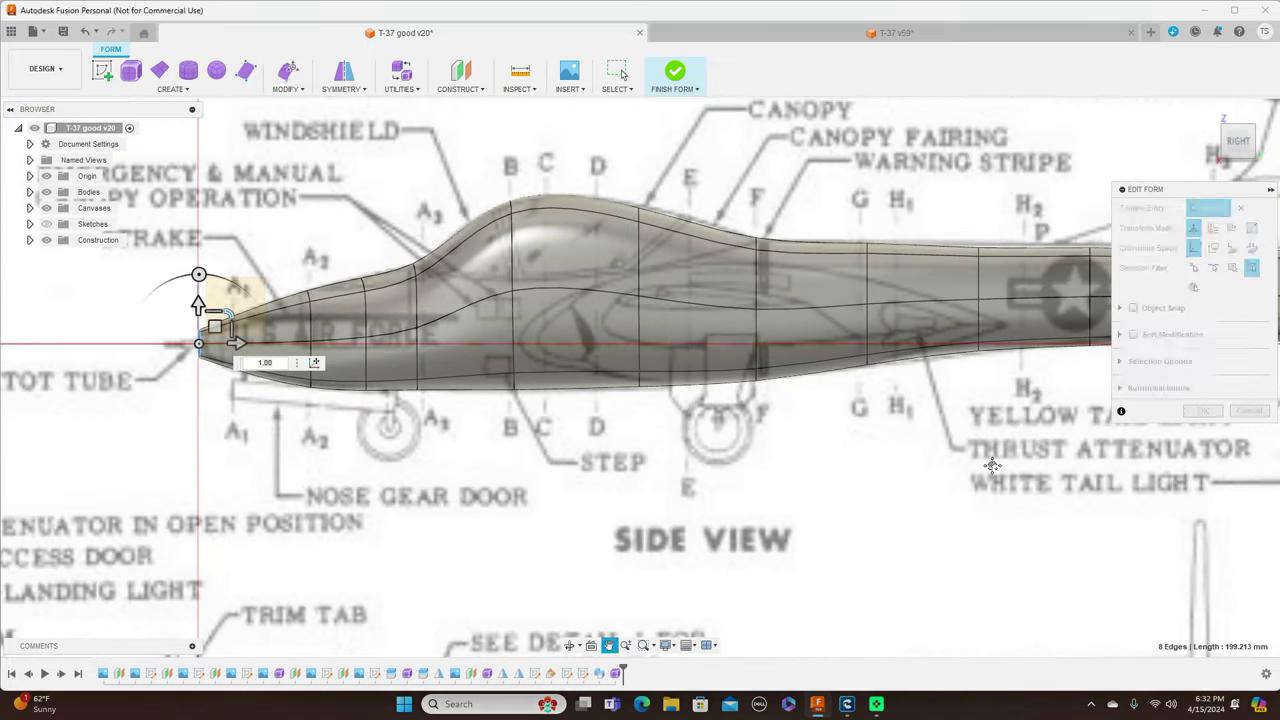
middle_drag(995, 463, 785, 507)
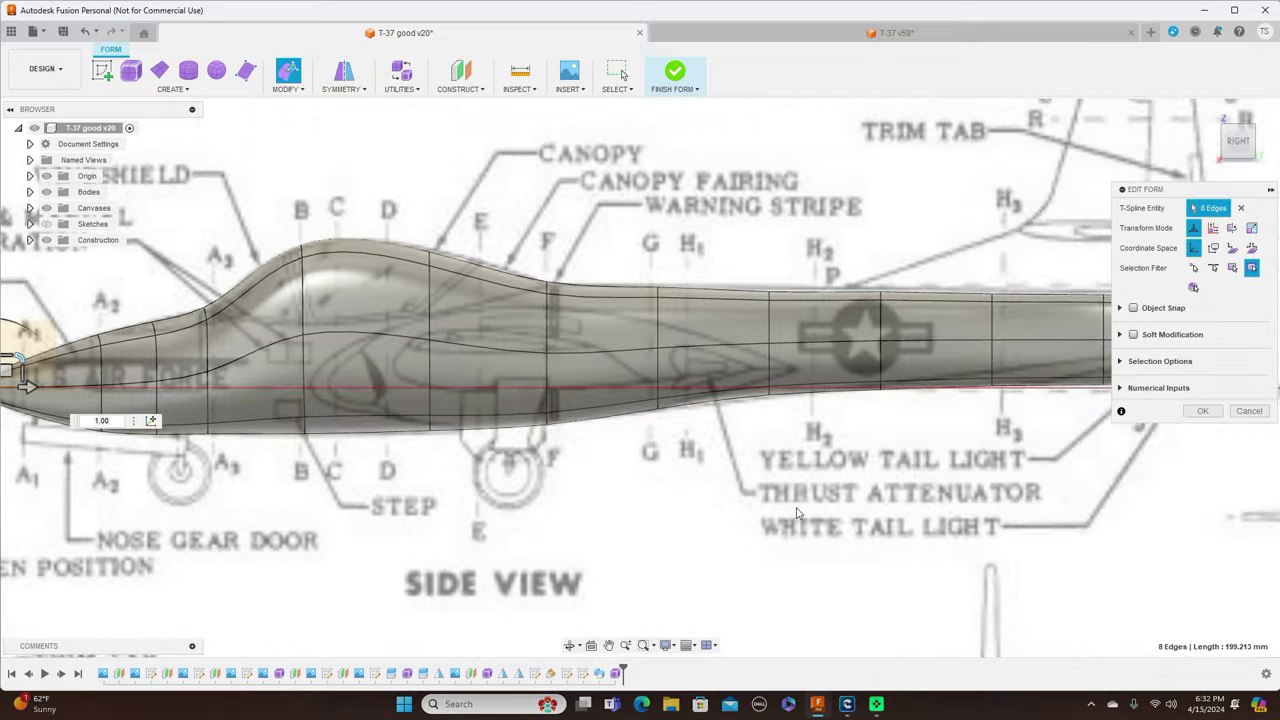
double_click(770, 325)
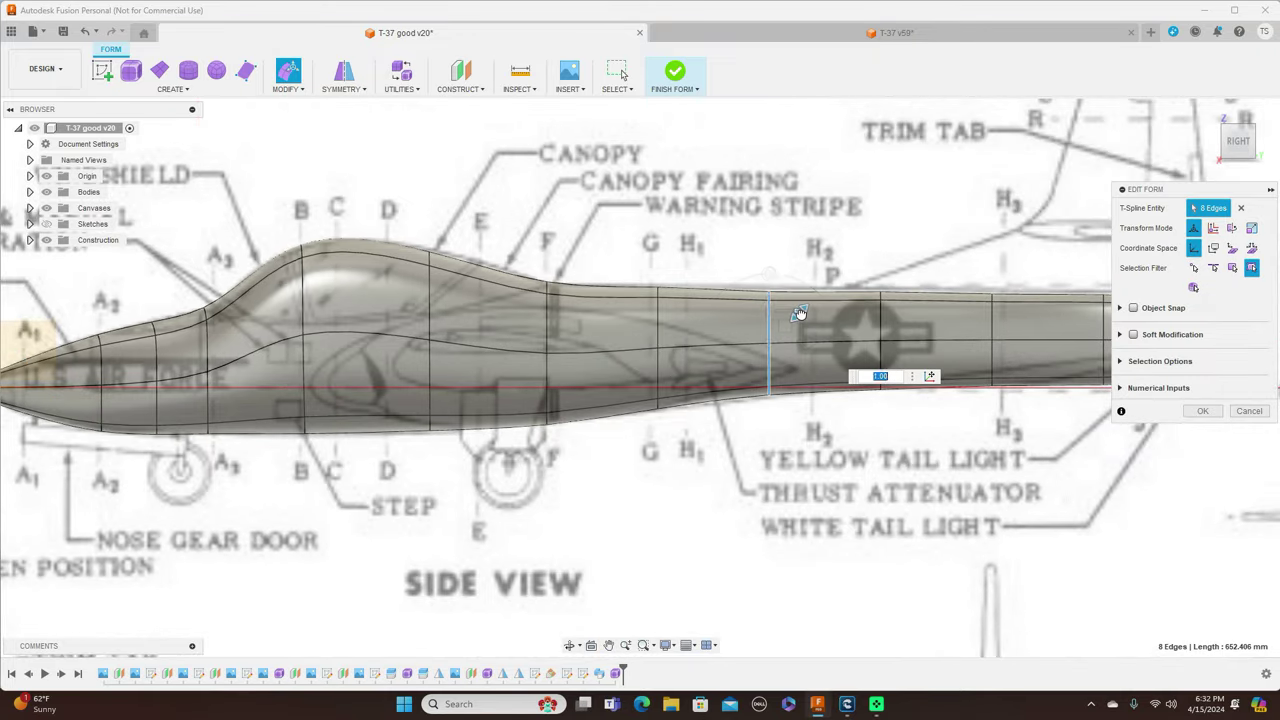
drag(799, 314, 814, 319)
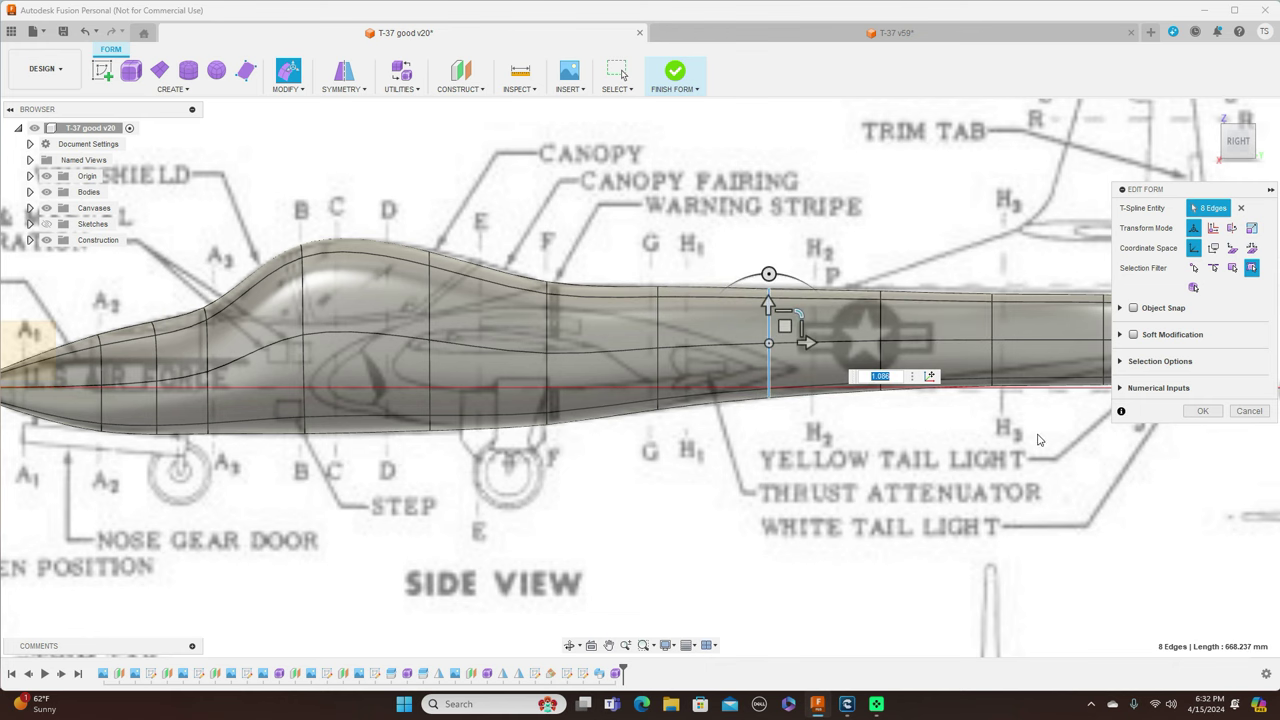
- Scale the tail-end ring to 0.632 and the next ring to 0.83, lifting it upward
scroll(1037, 440, down, 3)
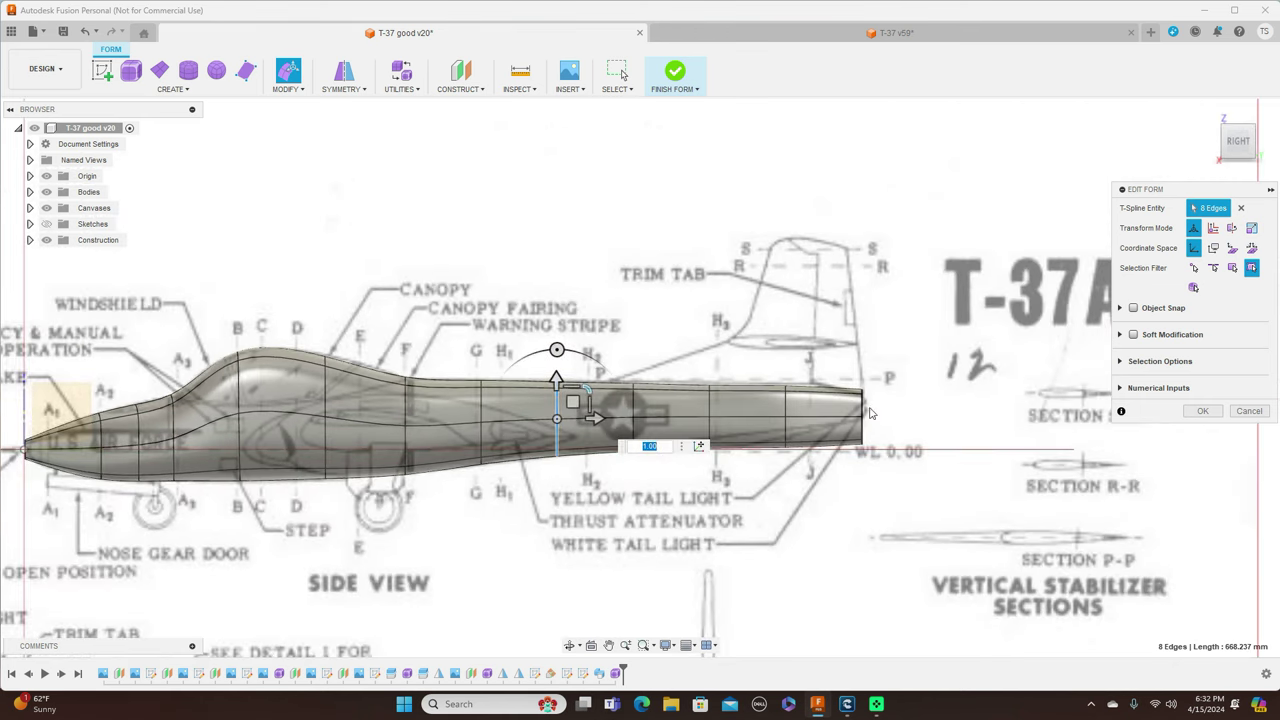
scroll(866, 412, up, 3)
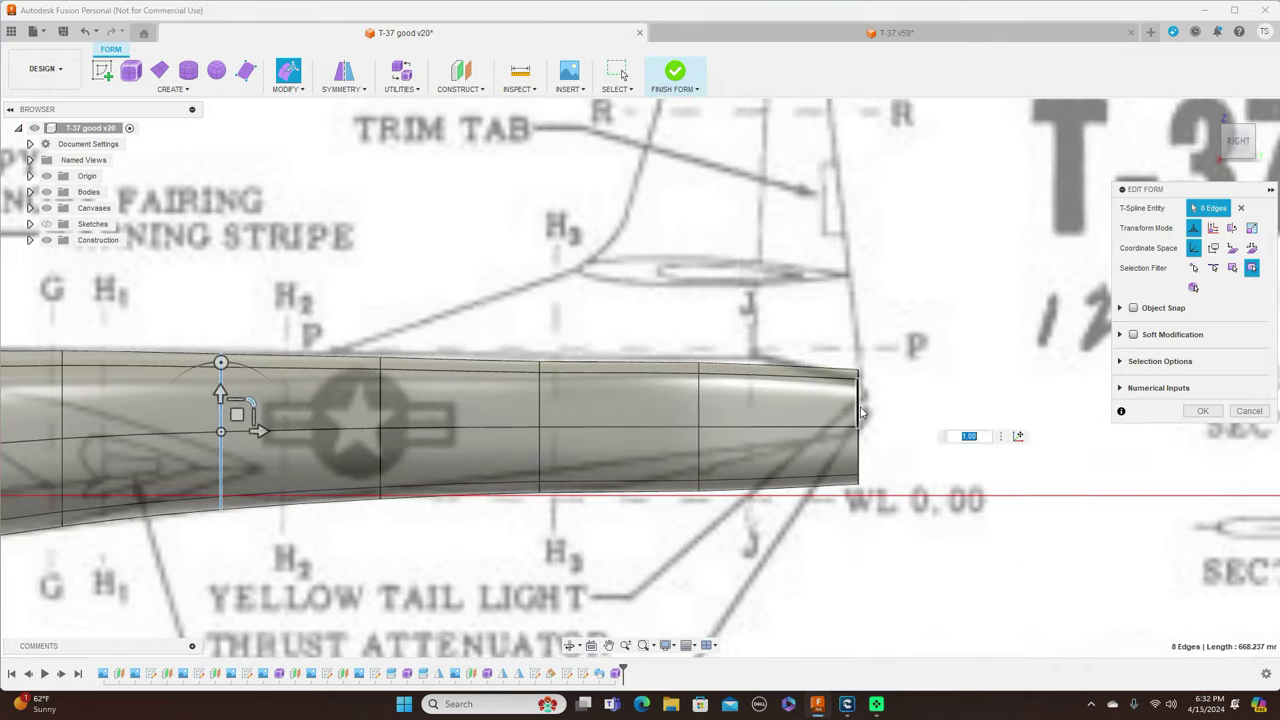
double_click(859, 412)
drag(889, 393, 783, 410)
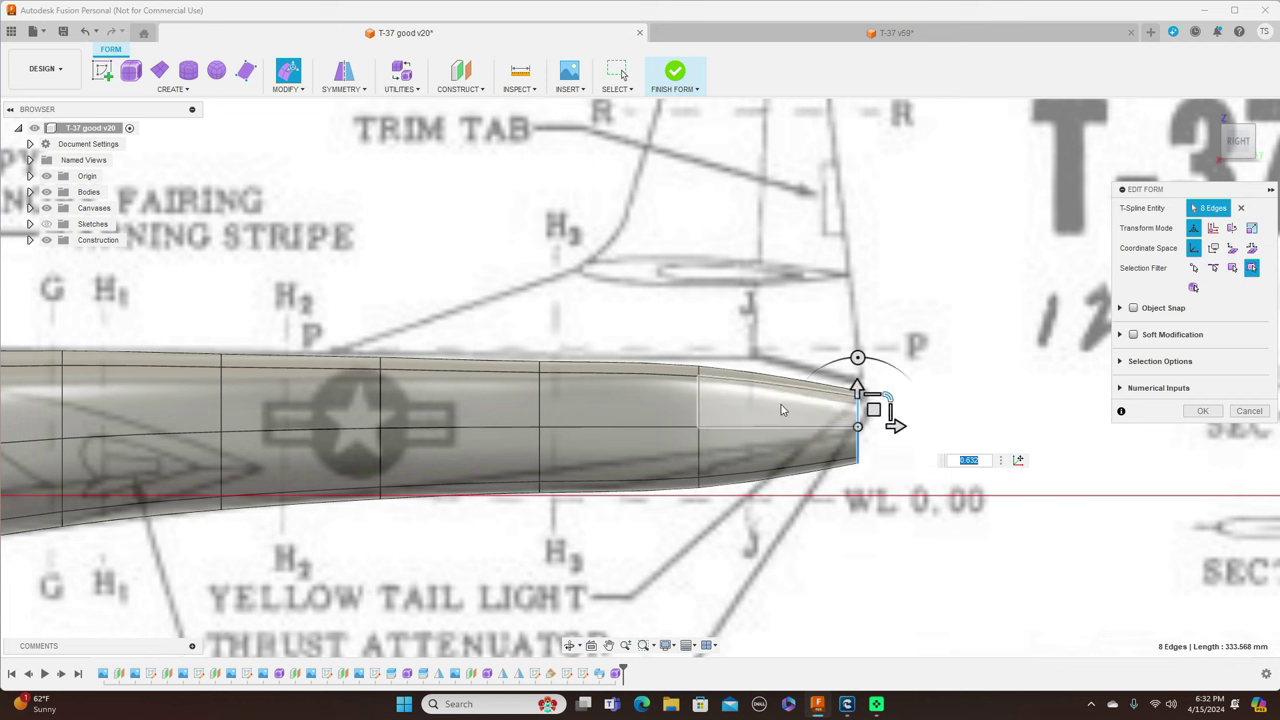
double_click(698, 420)
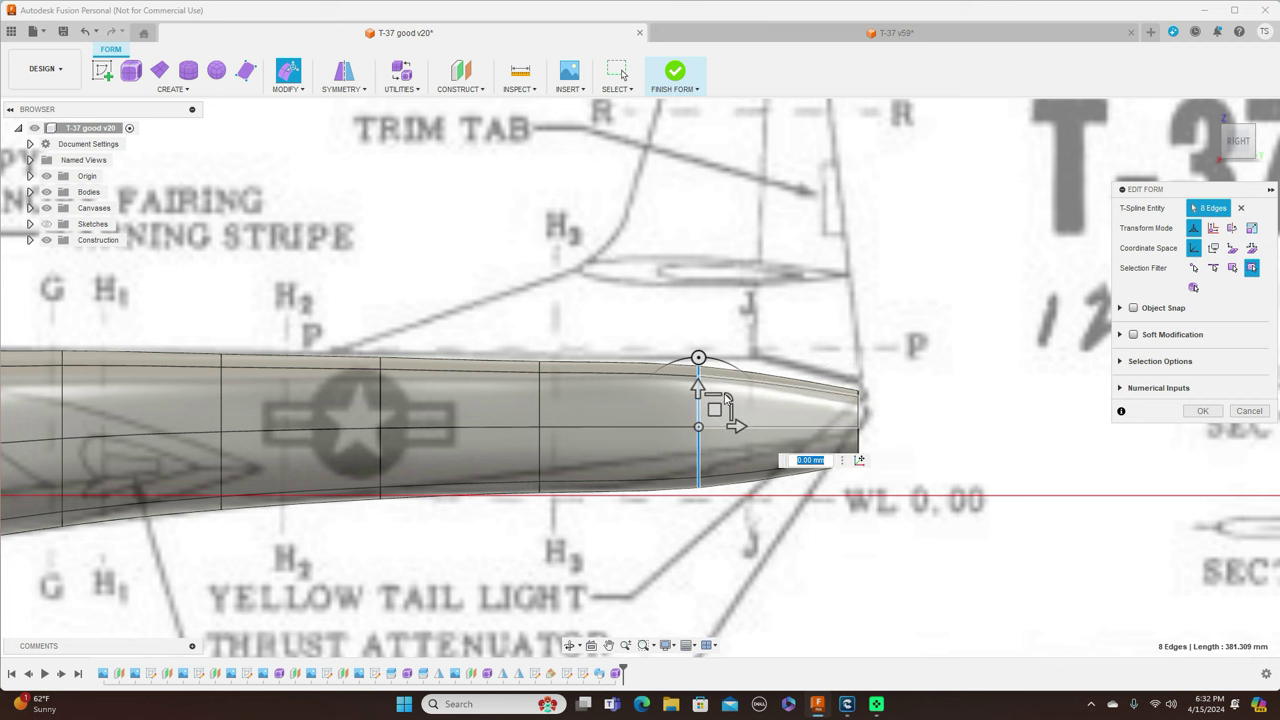
drag(720, 403, 723, 398)
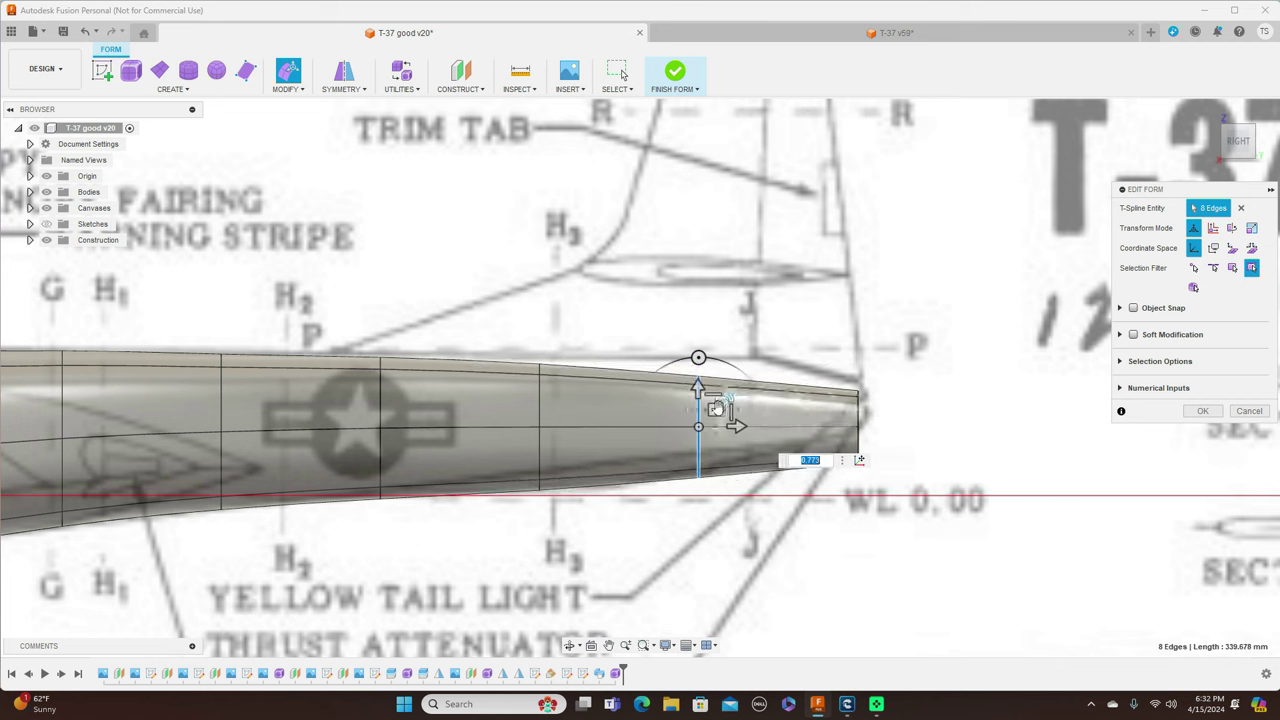
drag(709, 409, 717, 390)
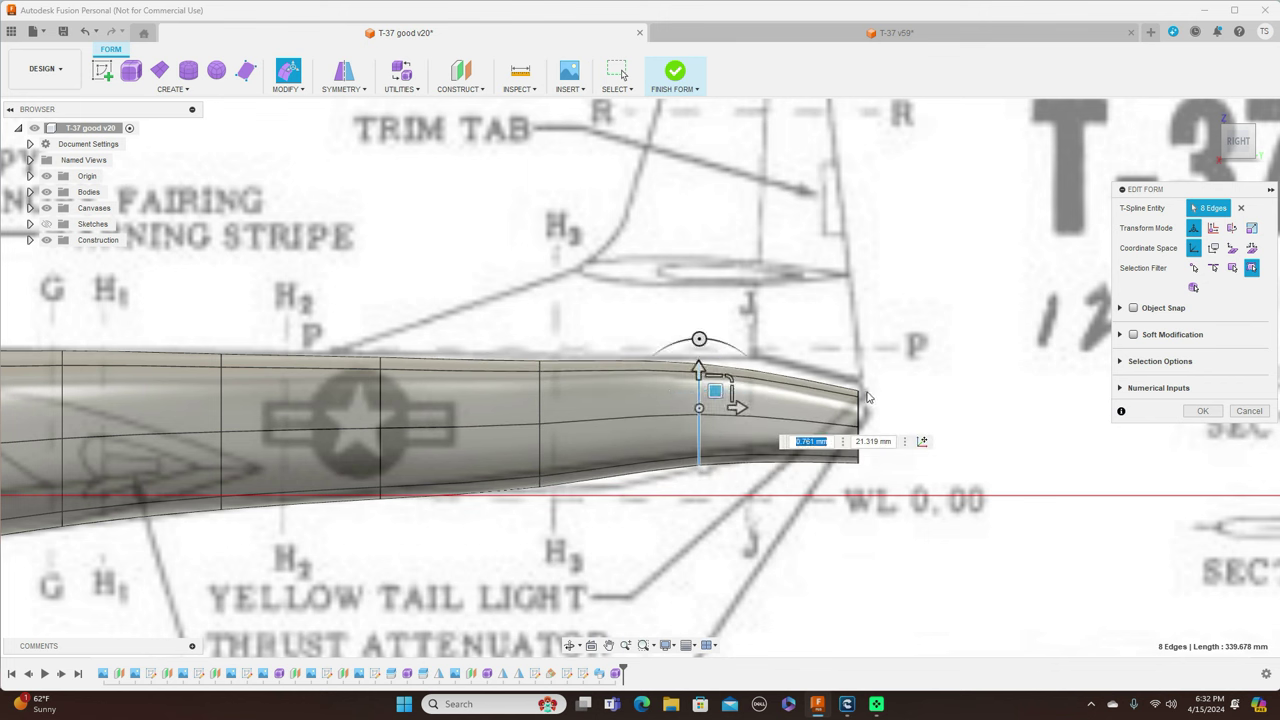
- Raise the tail-end ring about 1.5 mm and scale the ring behind the star to 0.878
double_click(860, 408)
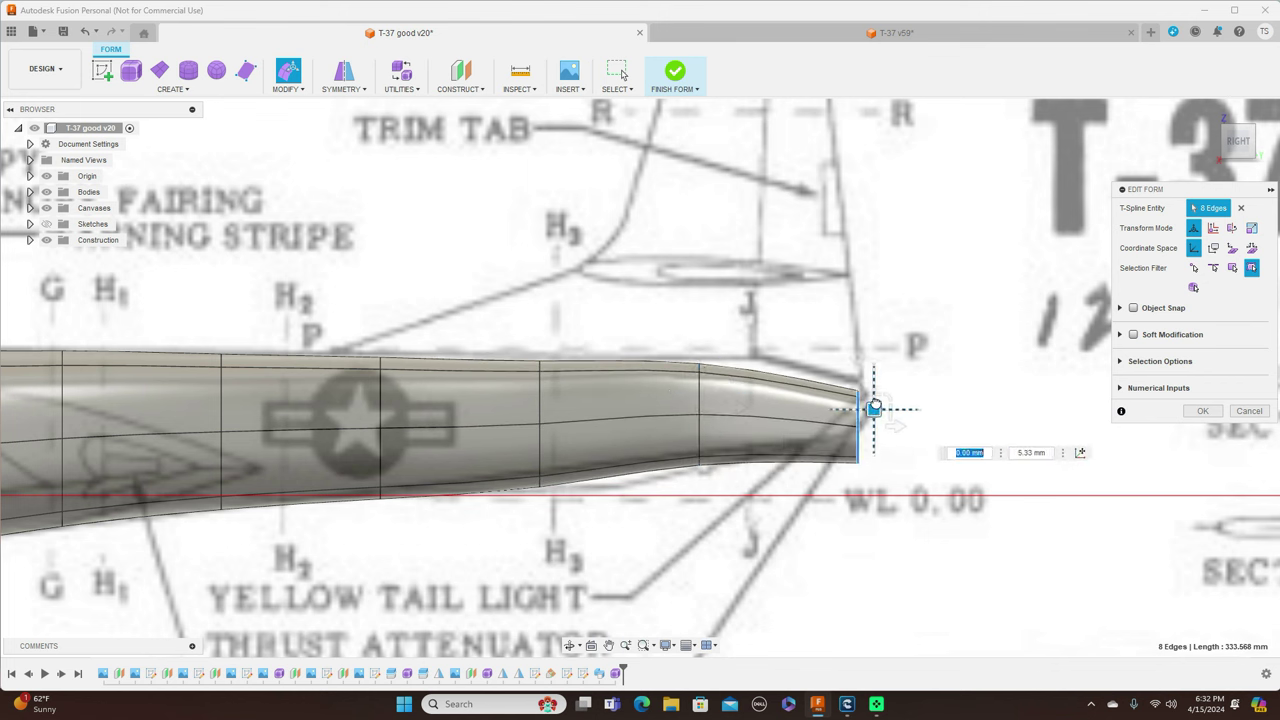
drag(875, 396, 875, 386)
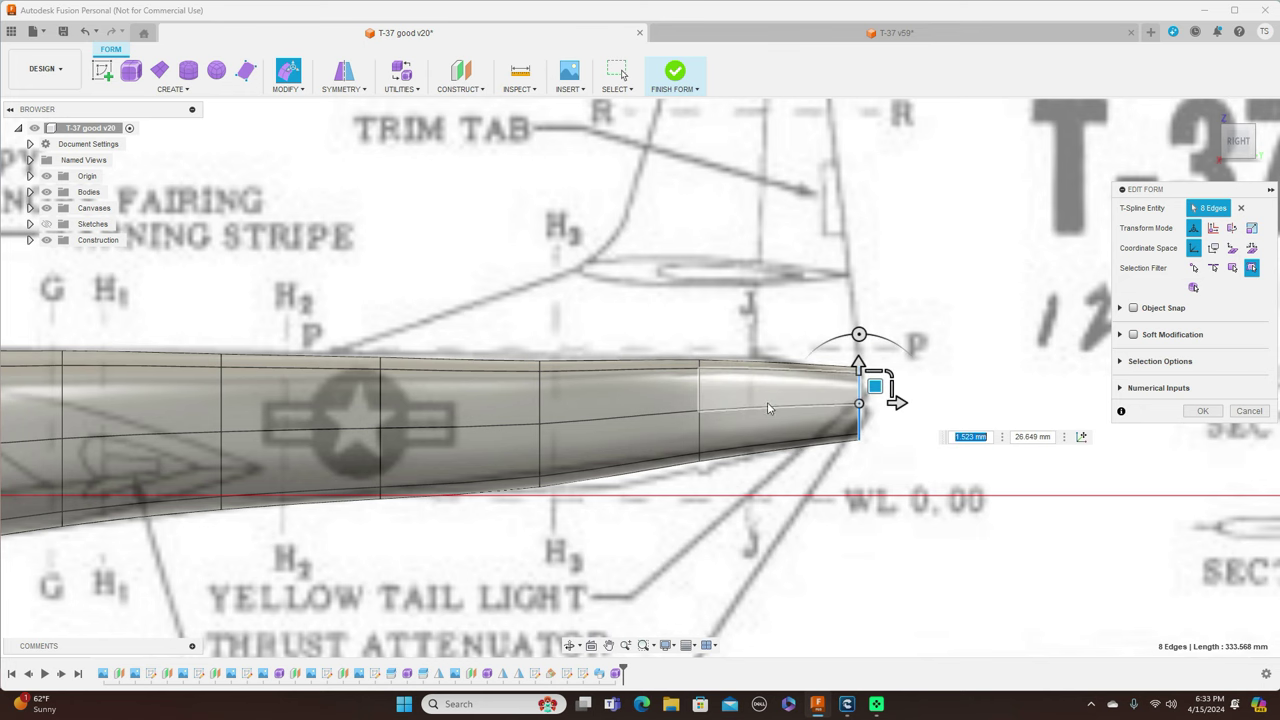
scroll(725, 436, down, 2)
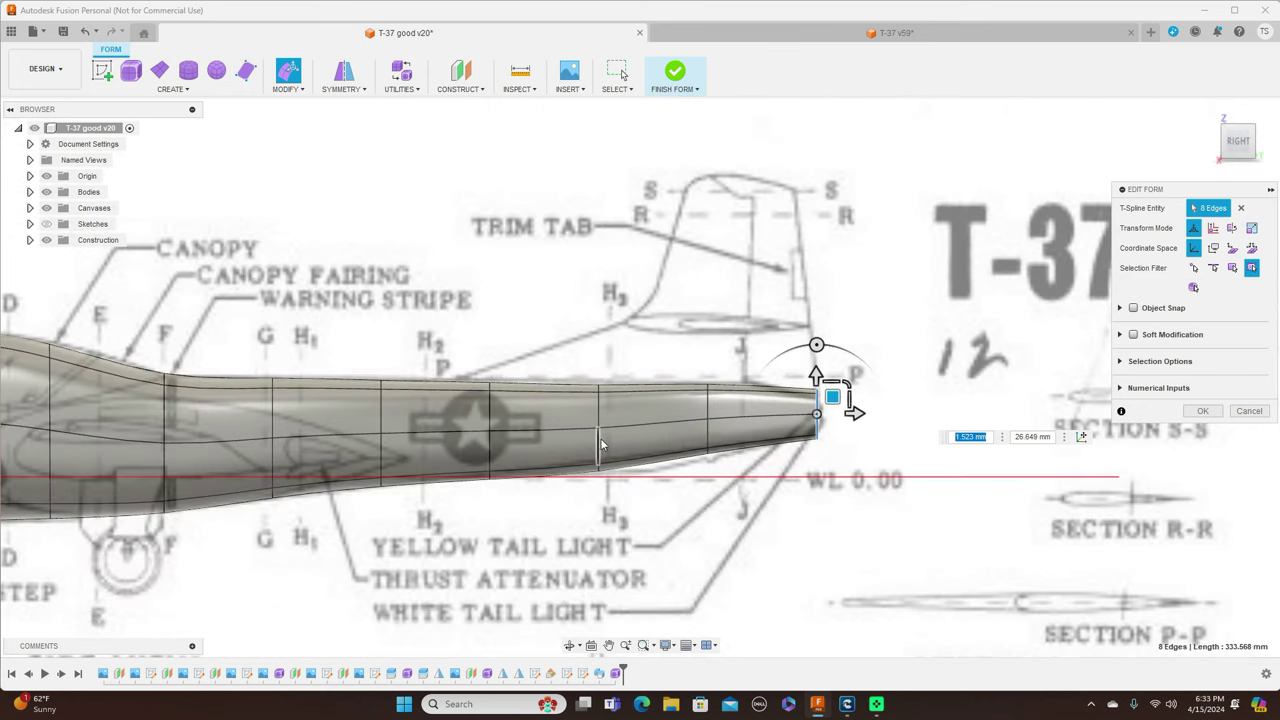
double_click(598, 444)
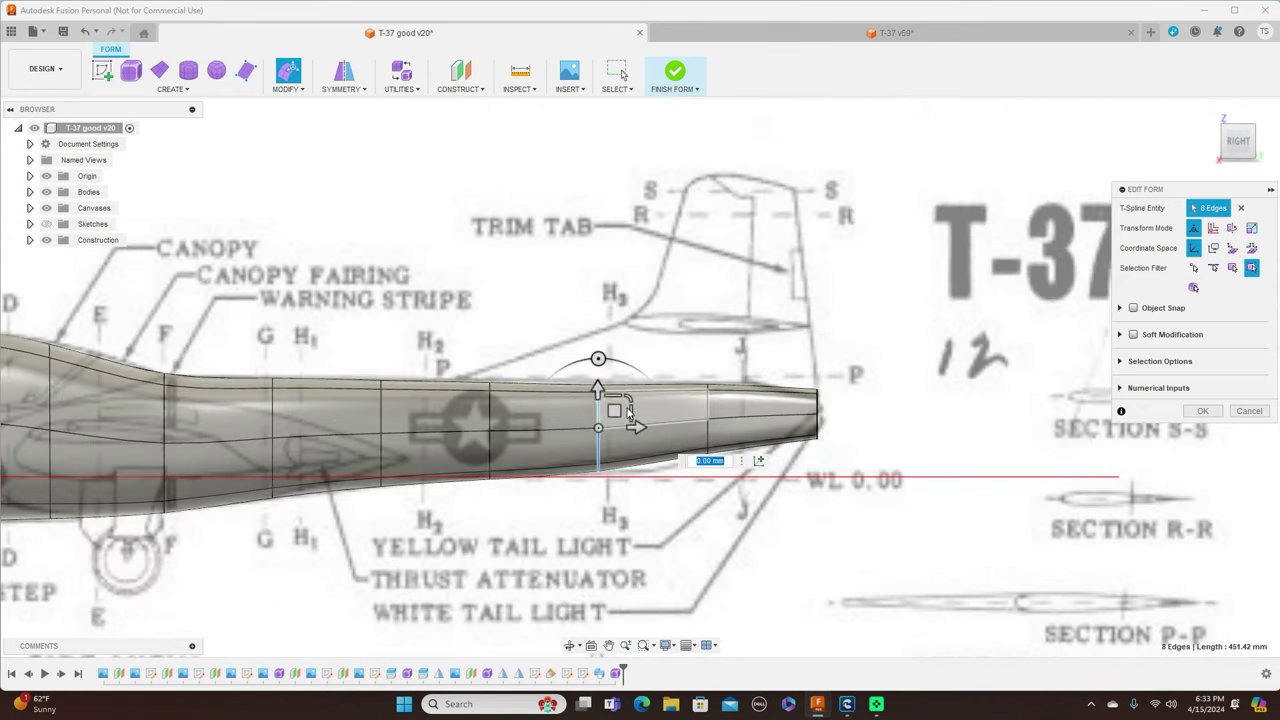
drag(628, 399, 617, 404)
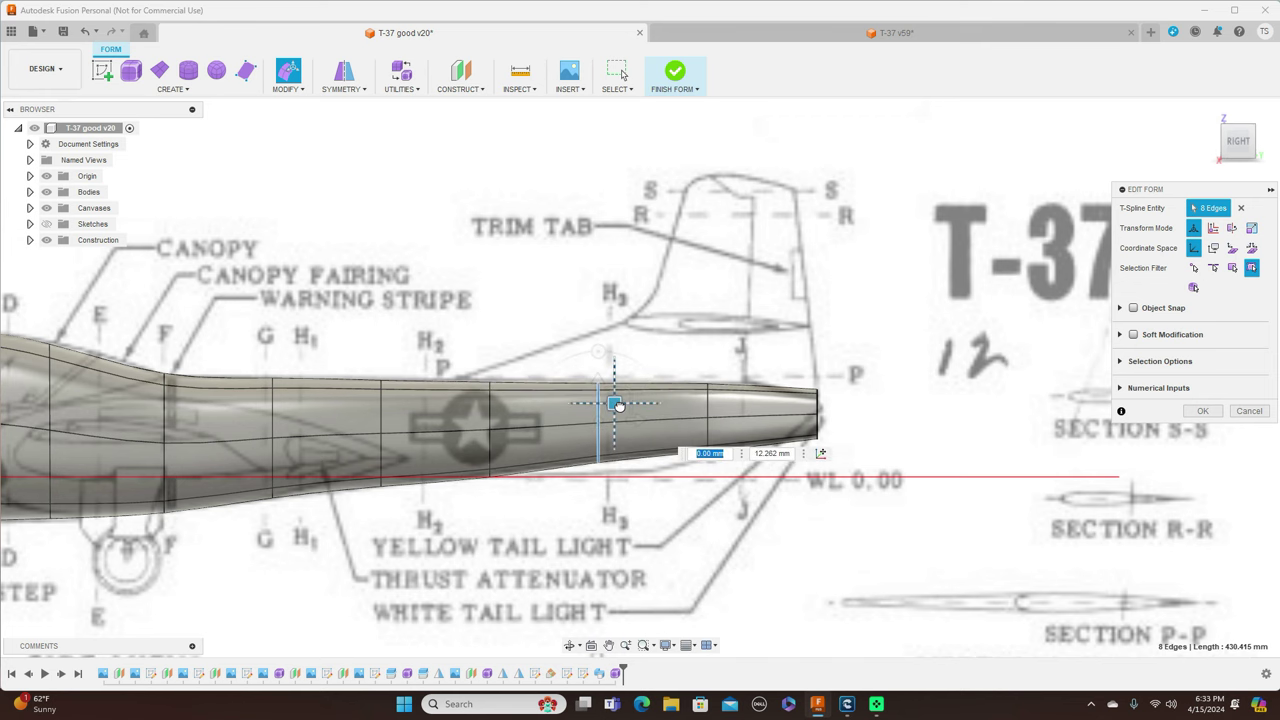
scroll(833, 407, down, 8)
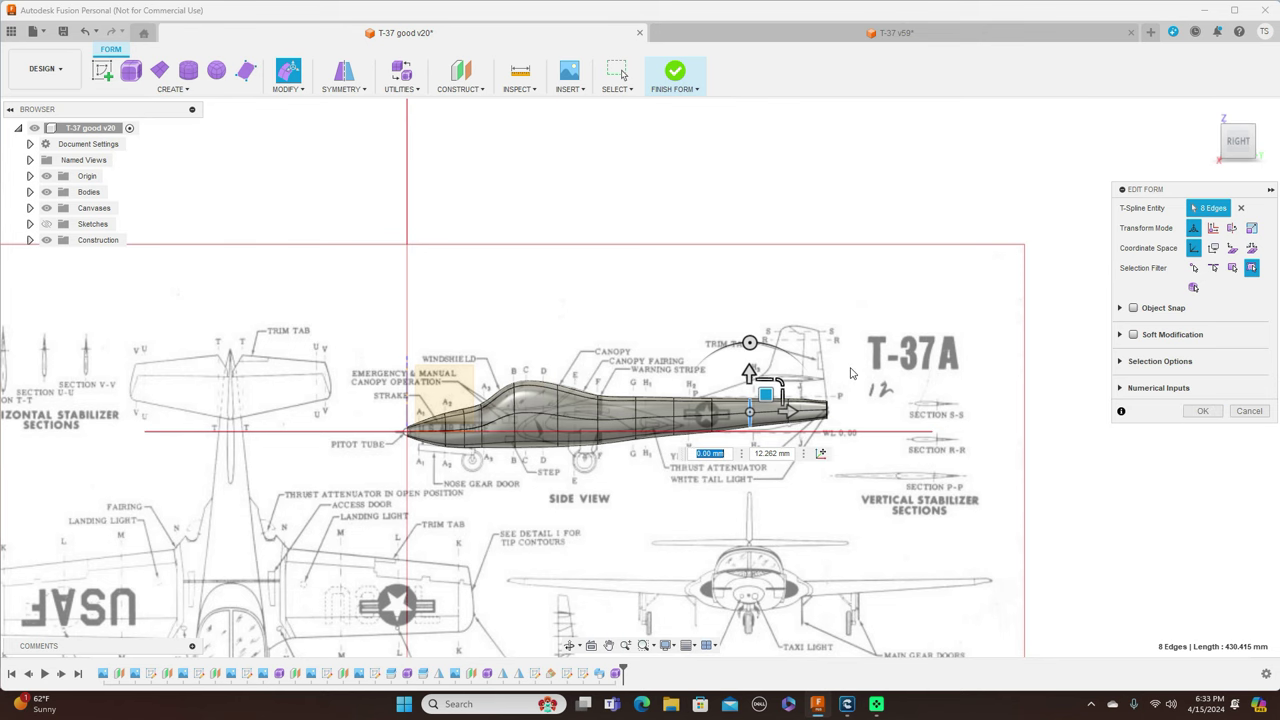
- In box display, reposition the canopy-base, fuselage-side and behind-canopy vertices
scroll(600, 340, up, 5)
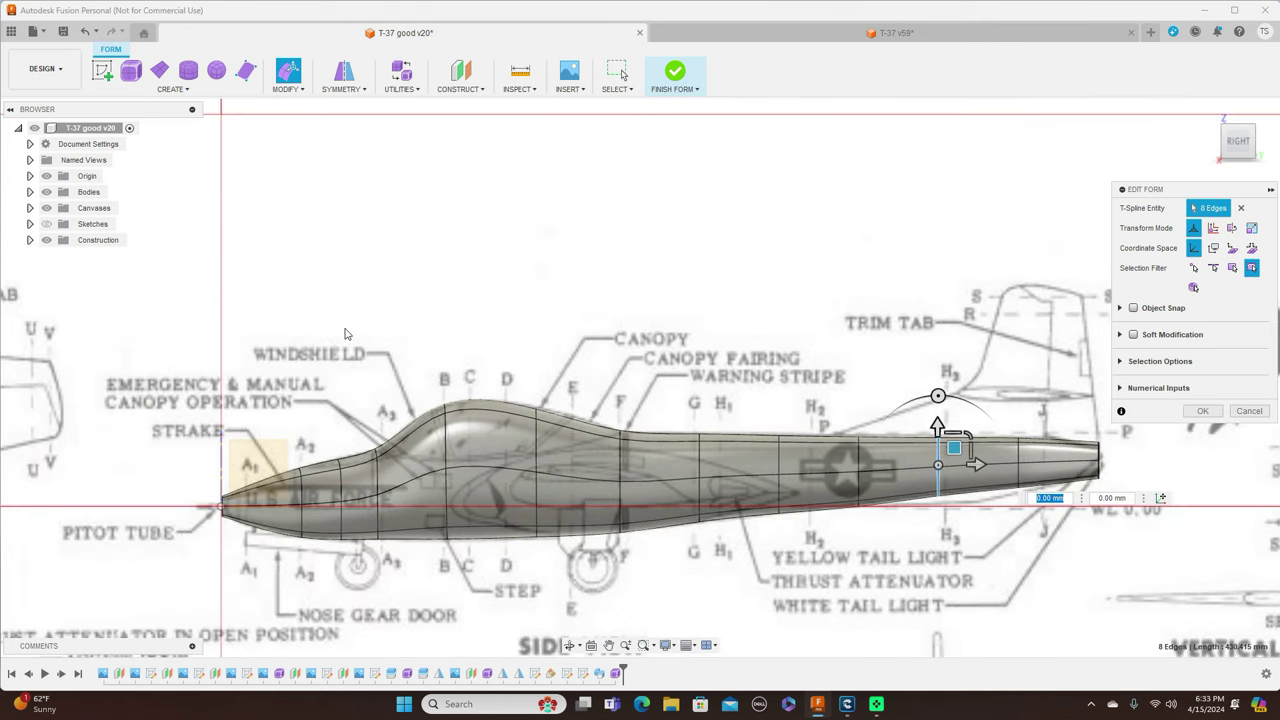
key(alt+1)
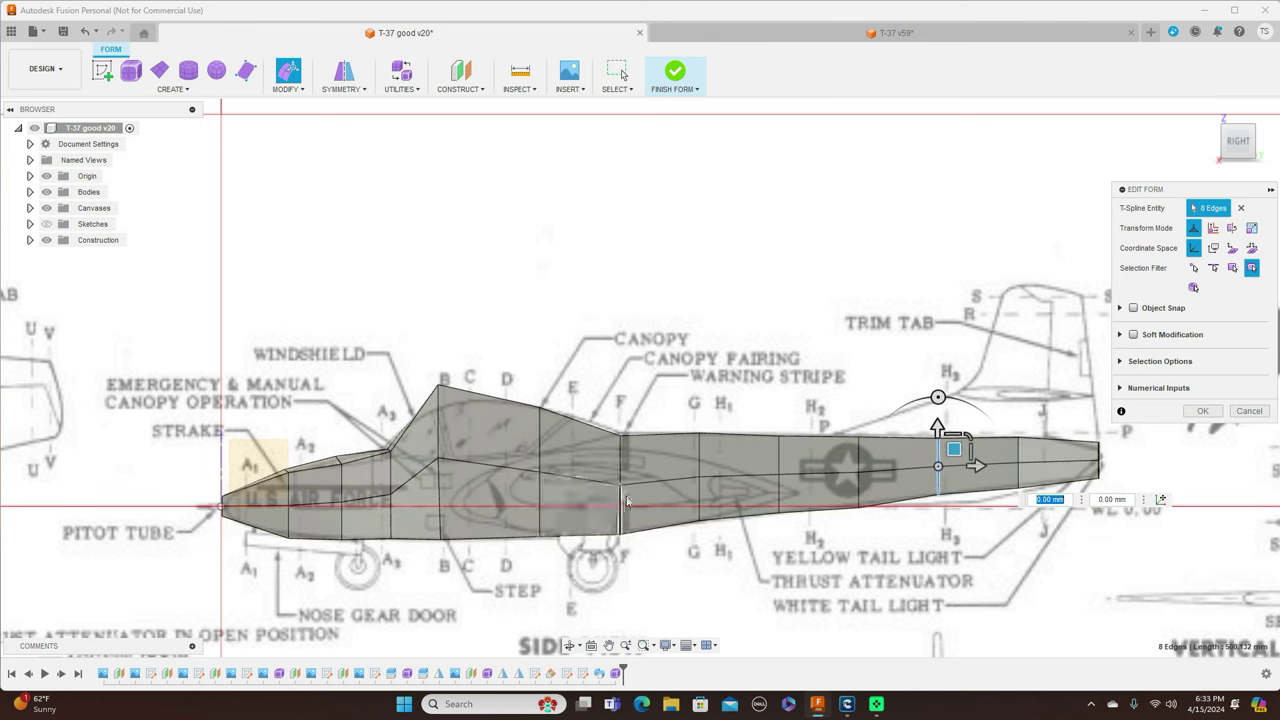
click(438, 459)
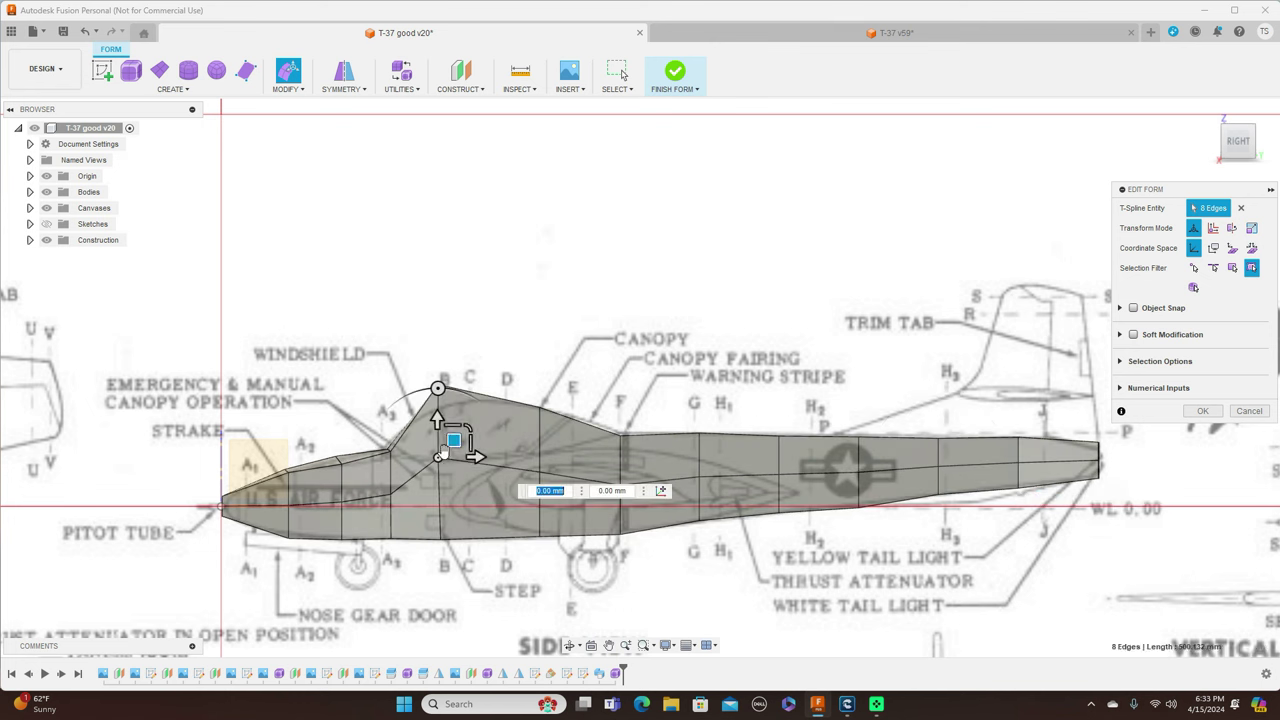
drag(456, 453, 456, 484)
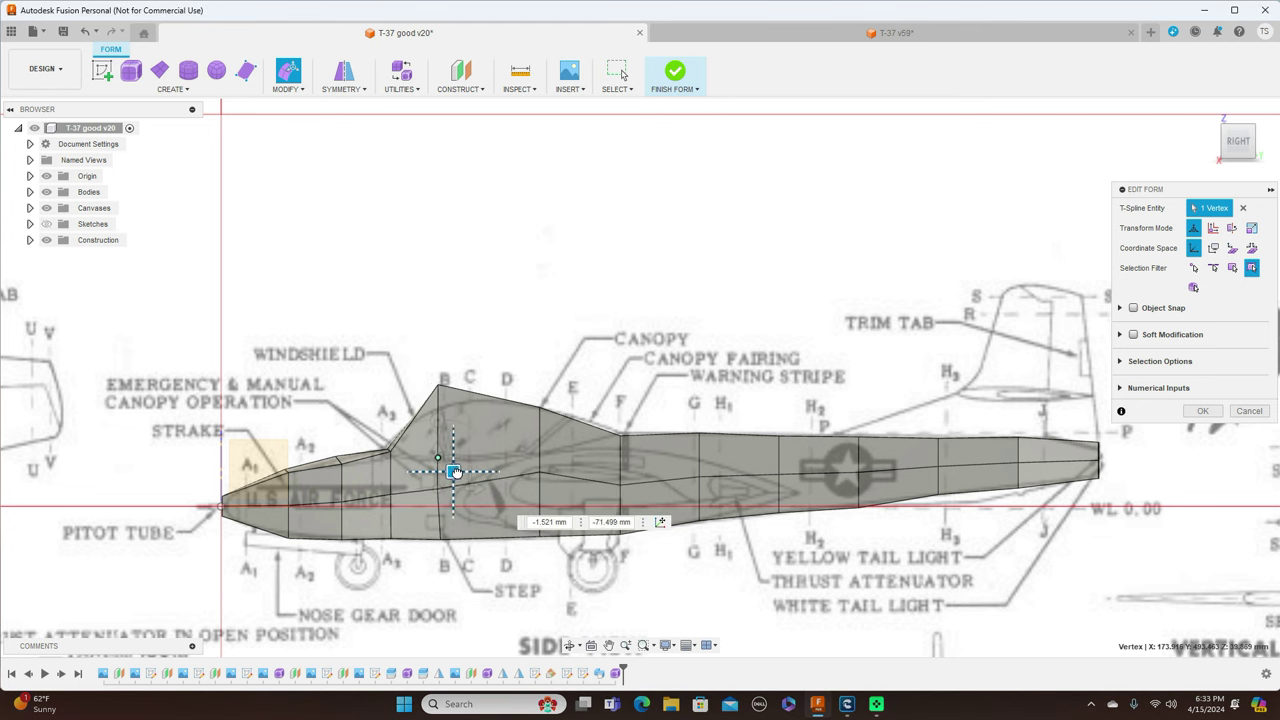
click(540, 473)
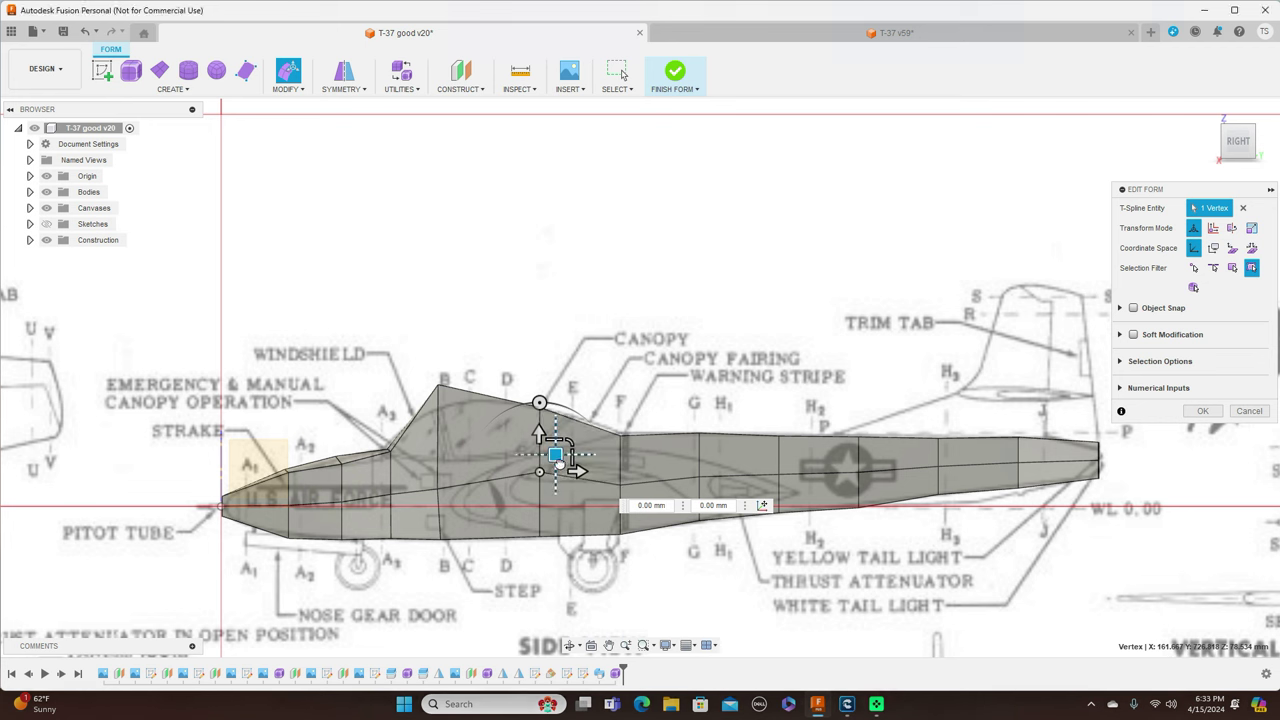
drag(557, 466, 557, 463)
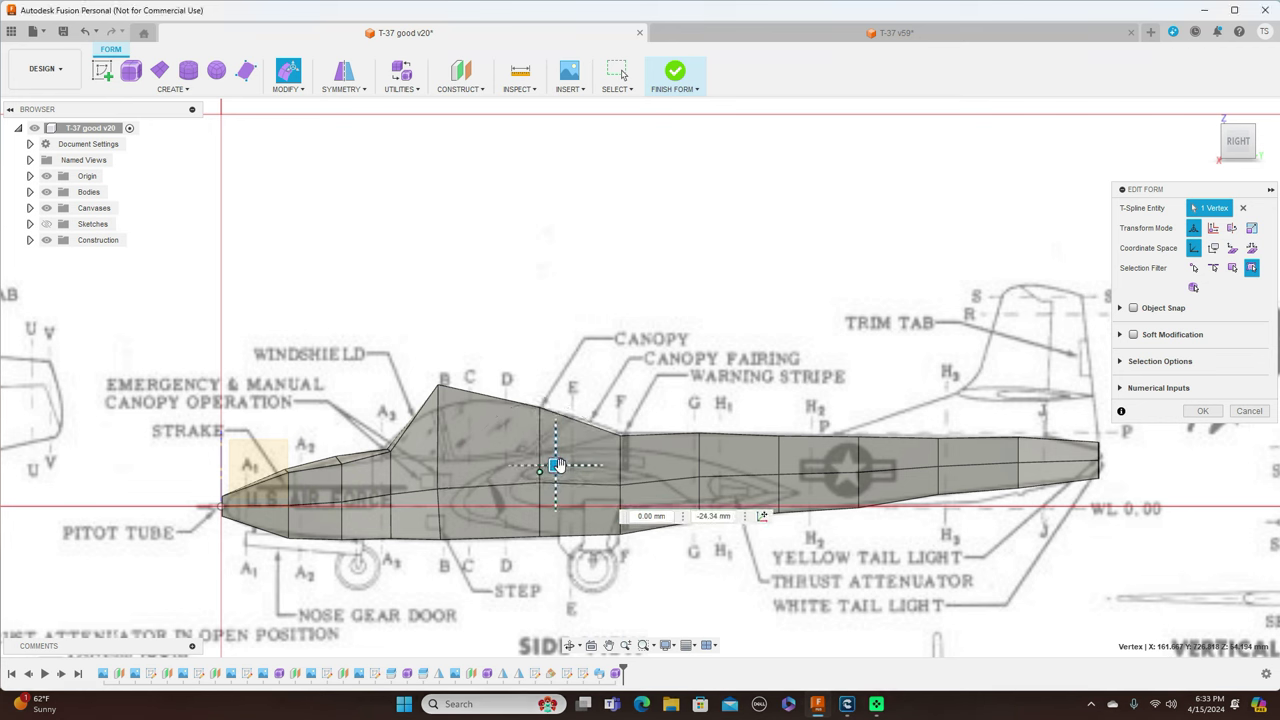
click(621, 485)
drag(636, 466, 636, 463)
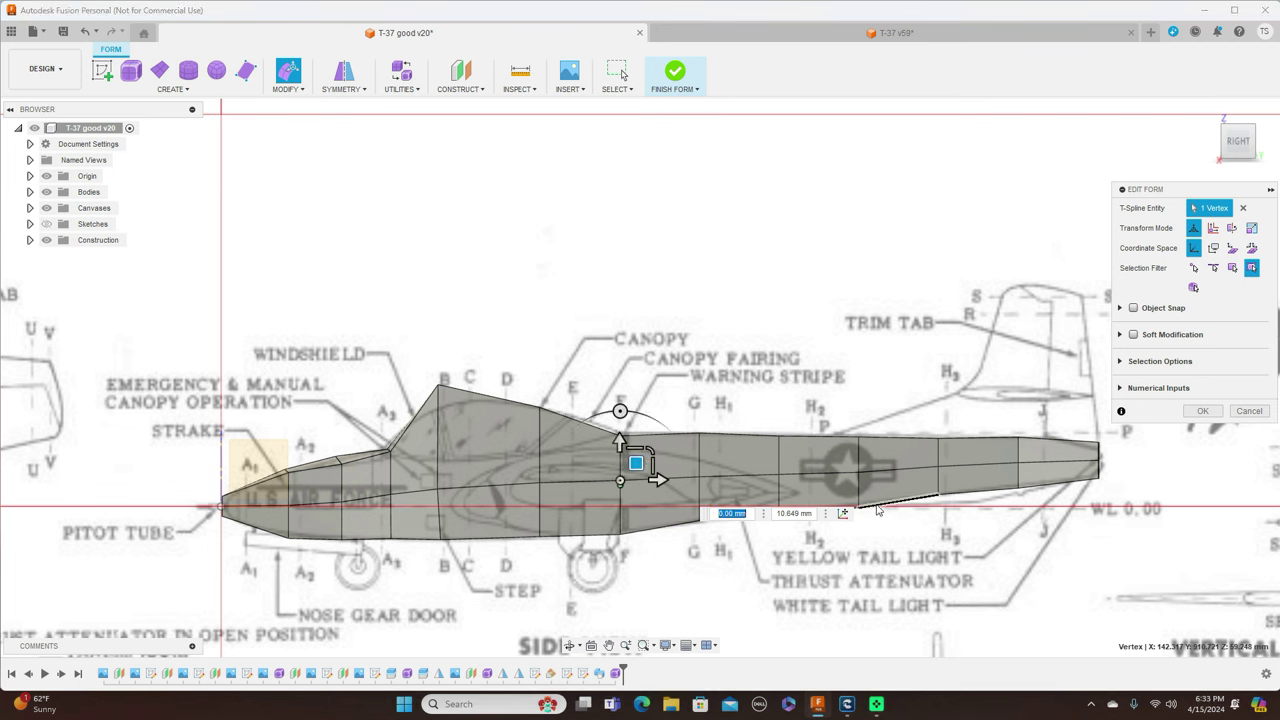
- Lower a tail vertex and raise the nose vertices to fit the side-view blueprint
click(936, 466)
drag(952, 450, 953, 453)
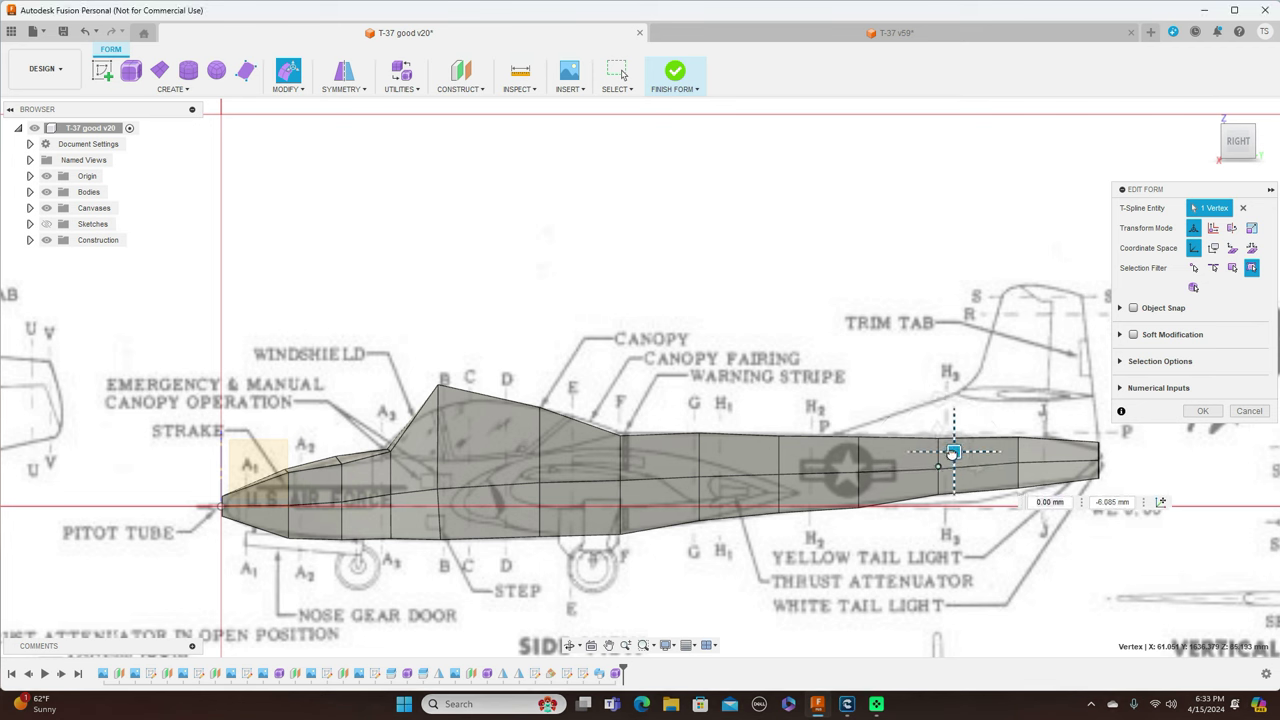
click(358, 490)
drag(358, 486, 357, 481)
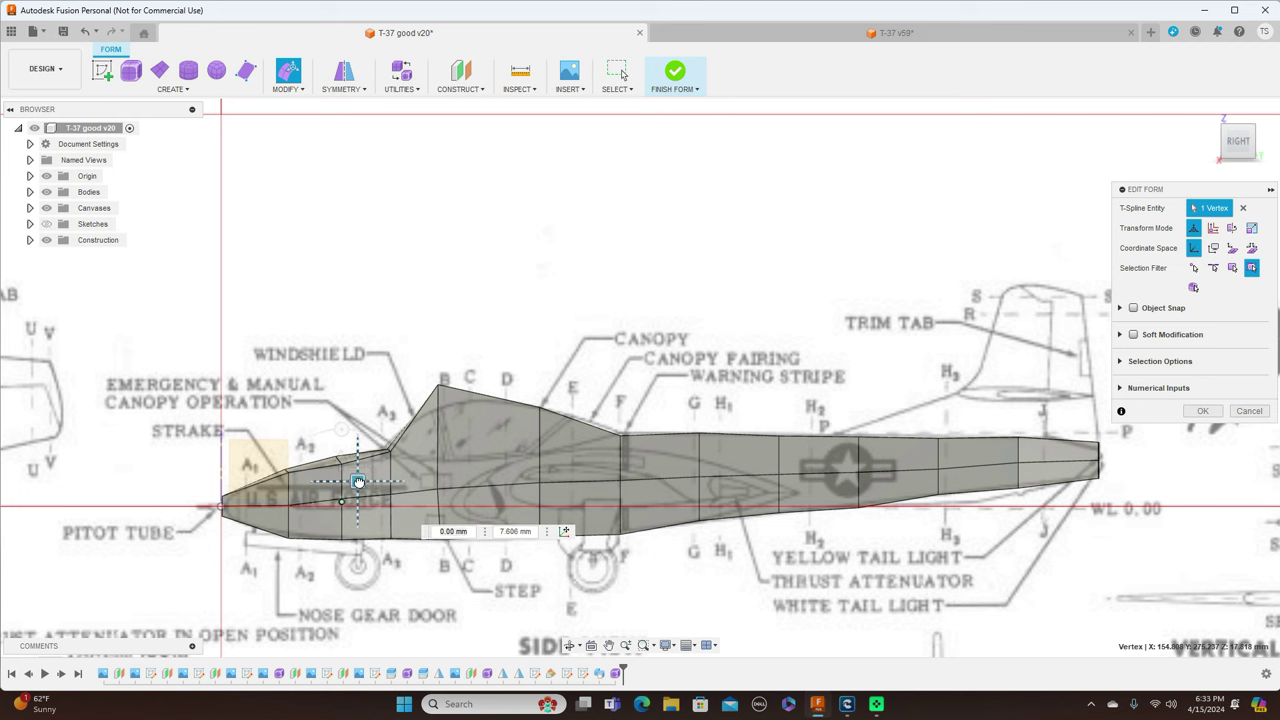
click(287, 506)
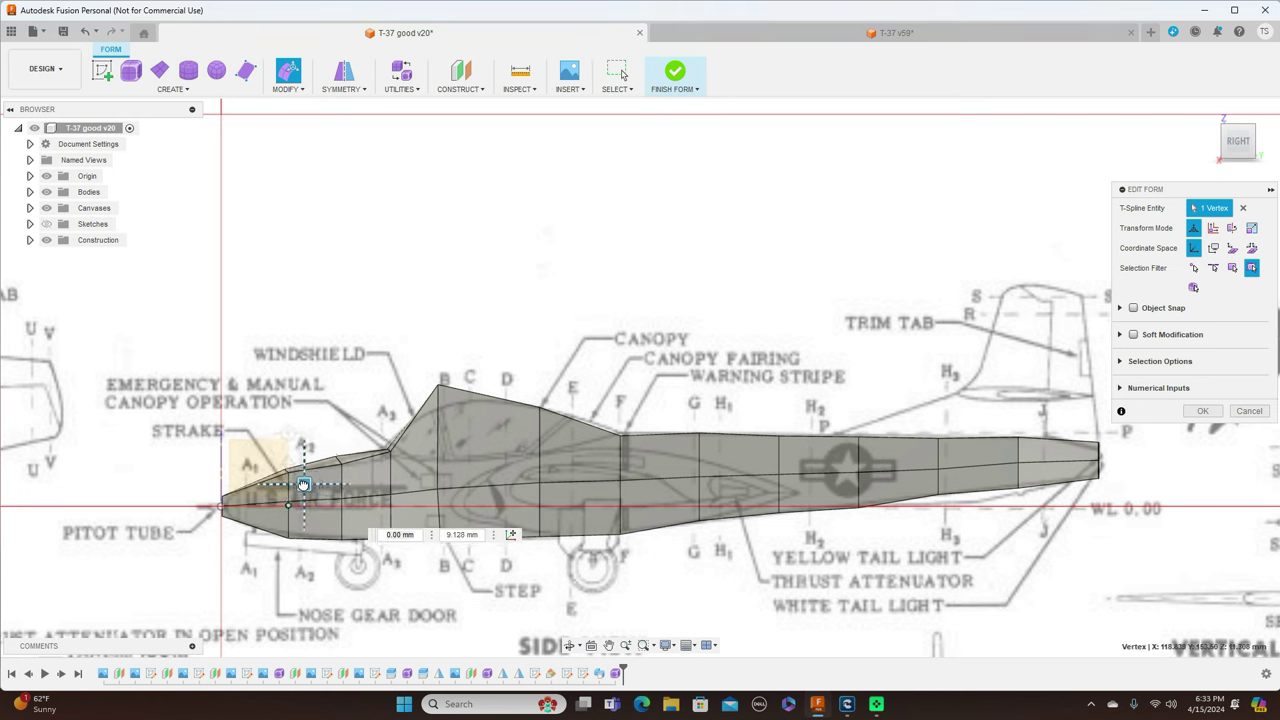
click(303, 485)
click(438, 490)
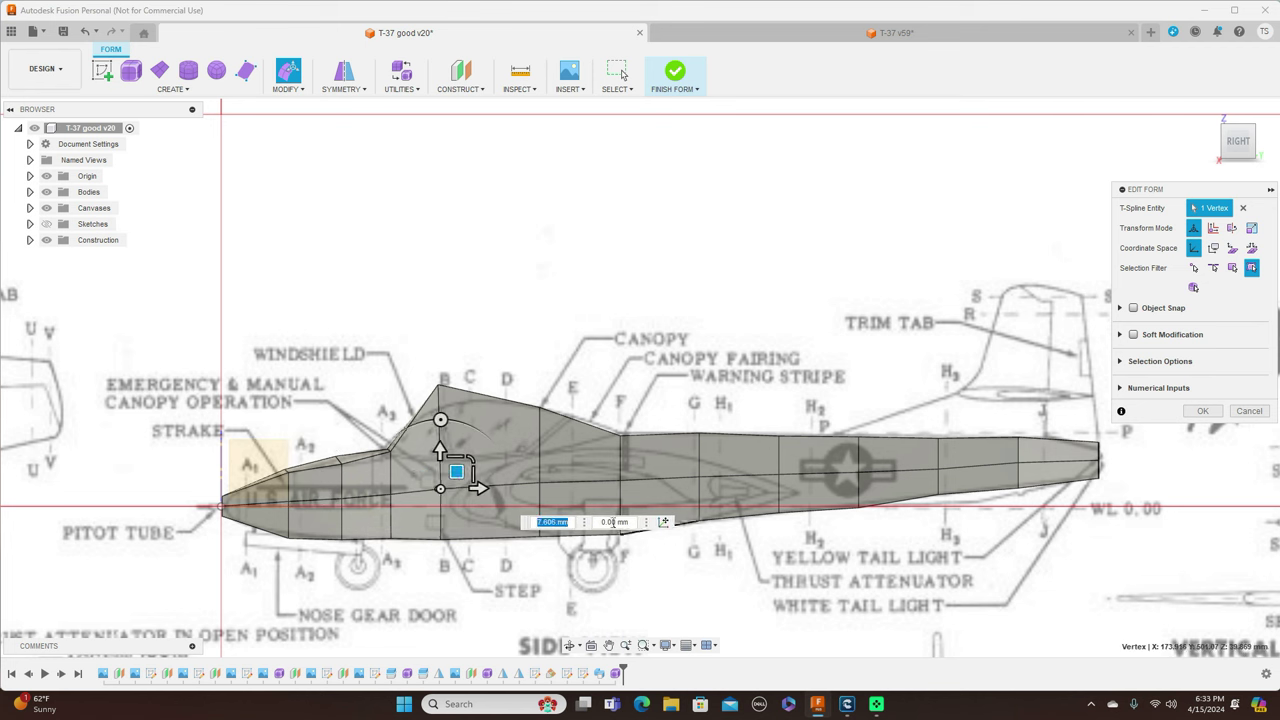
drag(530, 527, 765, 307)
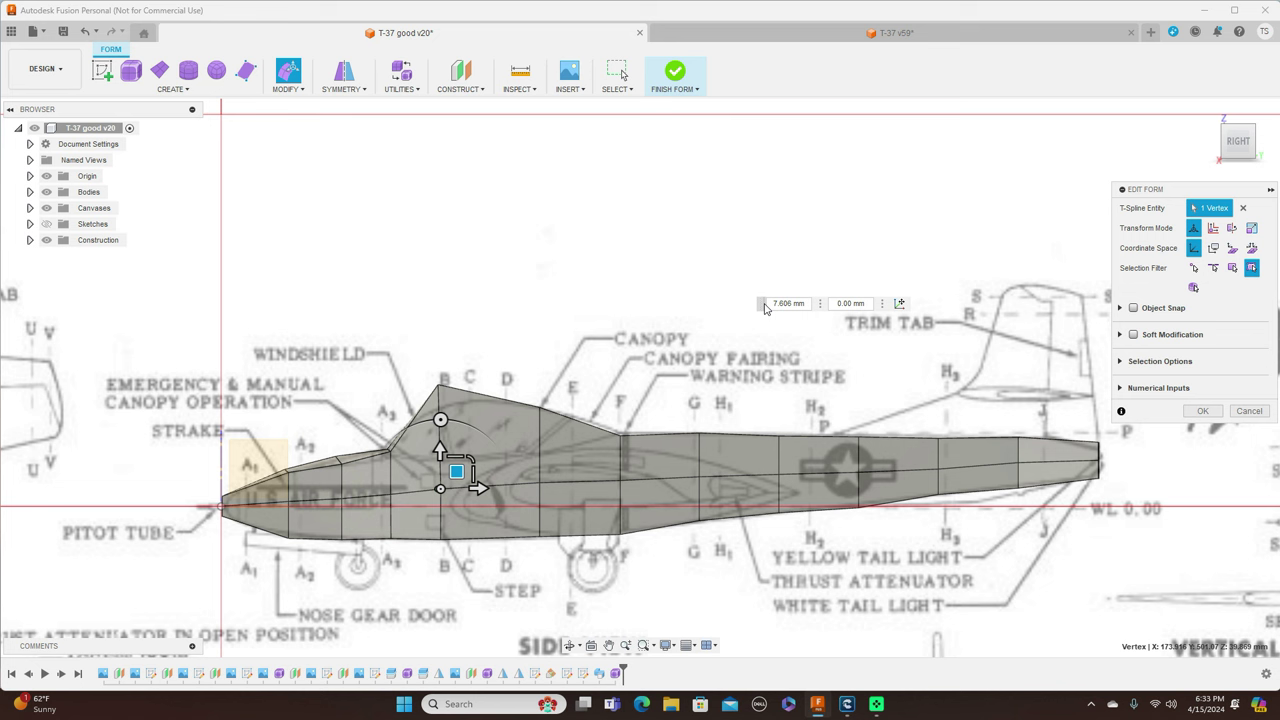
- Return to smooth display, confirm the edit and finish the form
key(alt+3)
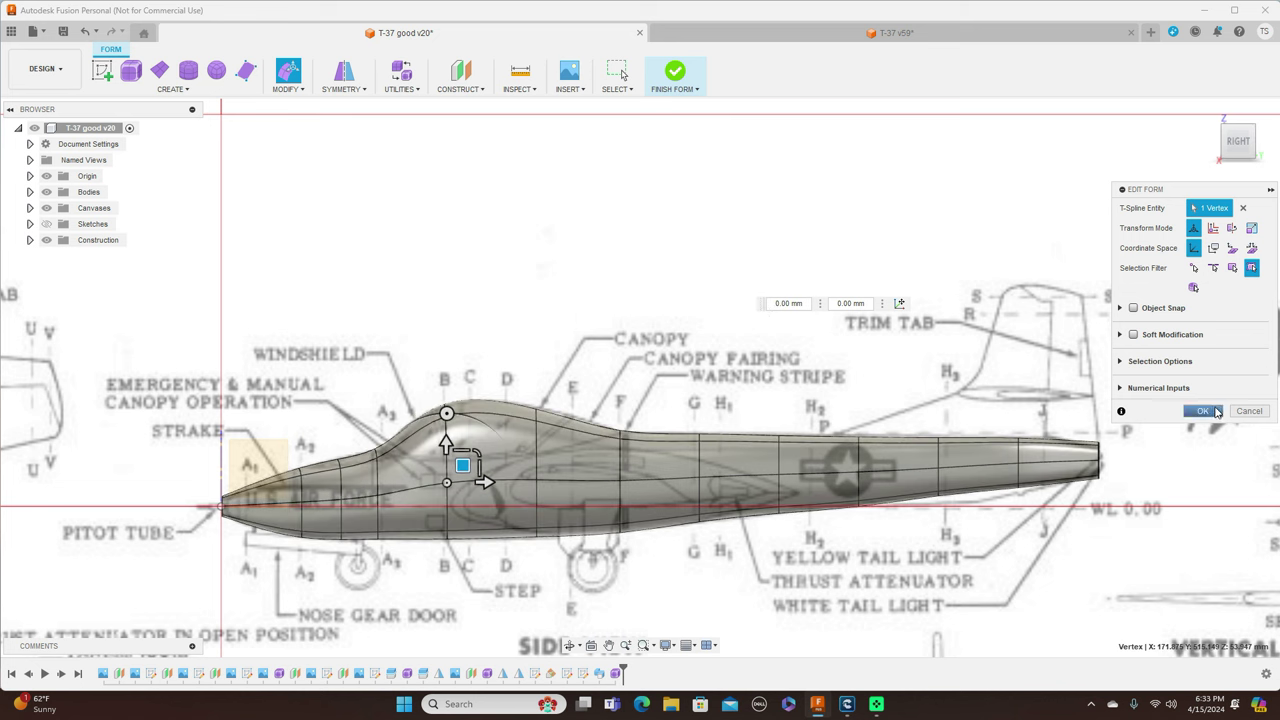
click(1203, 411)
click(675, 89)
click(680, 104)
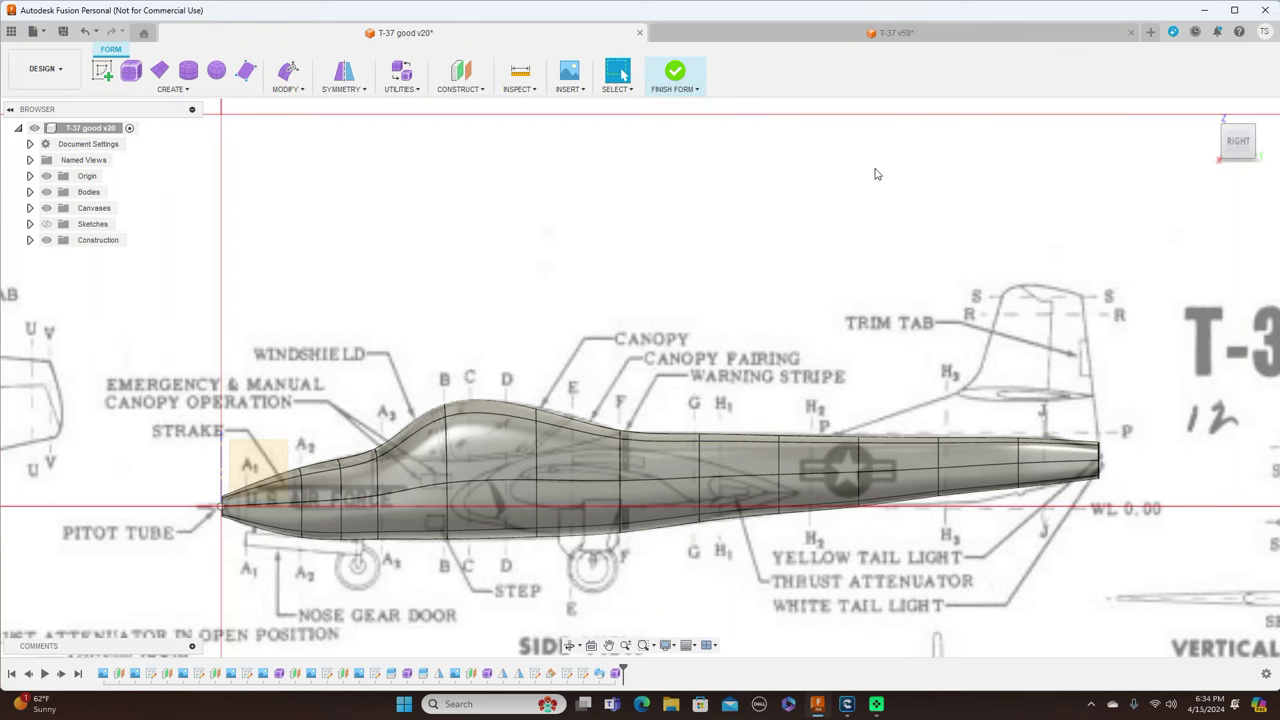
- Compare the fuselage with and without the canvases from top, angled and side views
scroll(921, 358, down, 3)
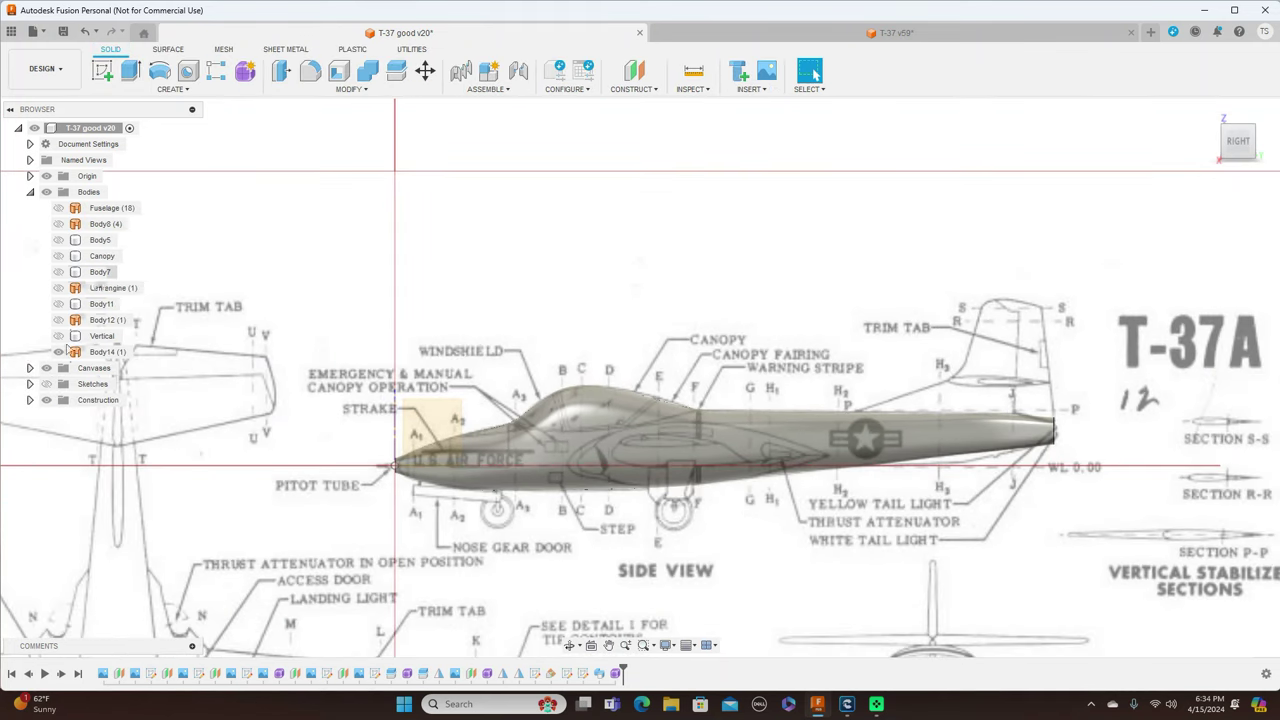
click(46, 368)
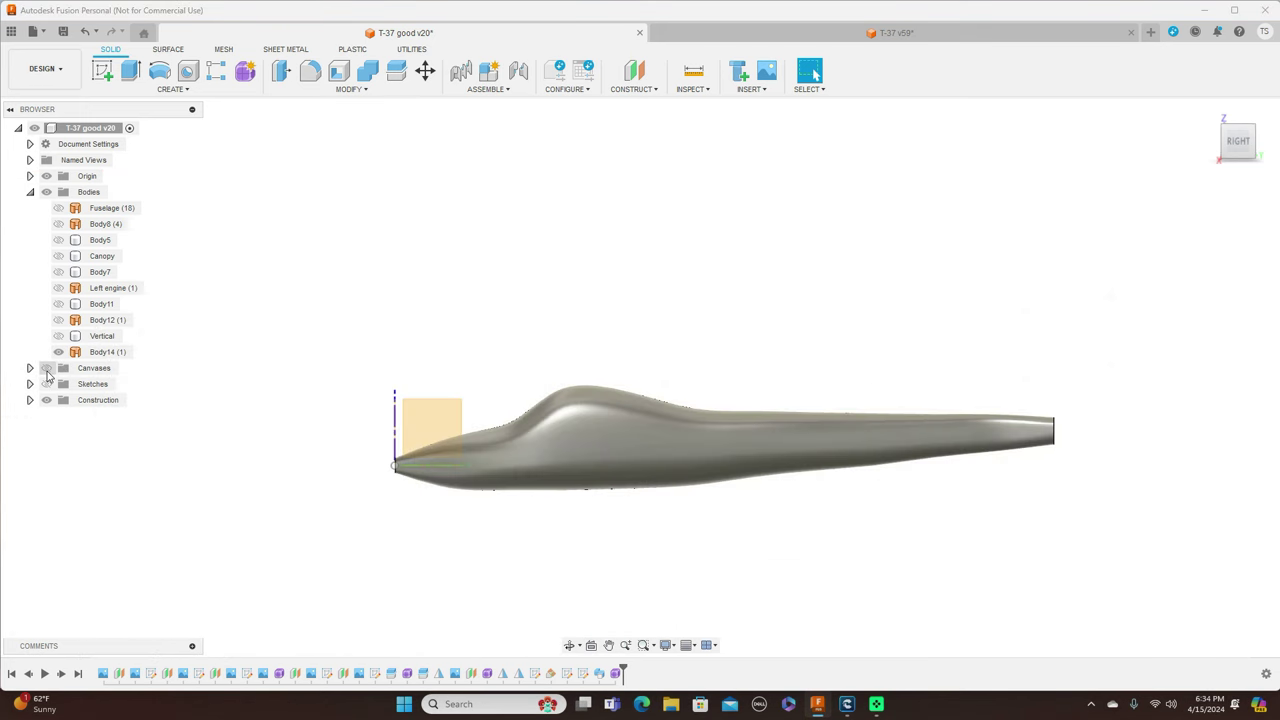
click(46, 368)
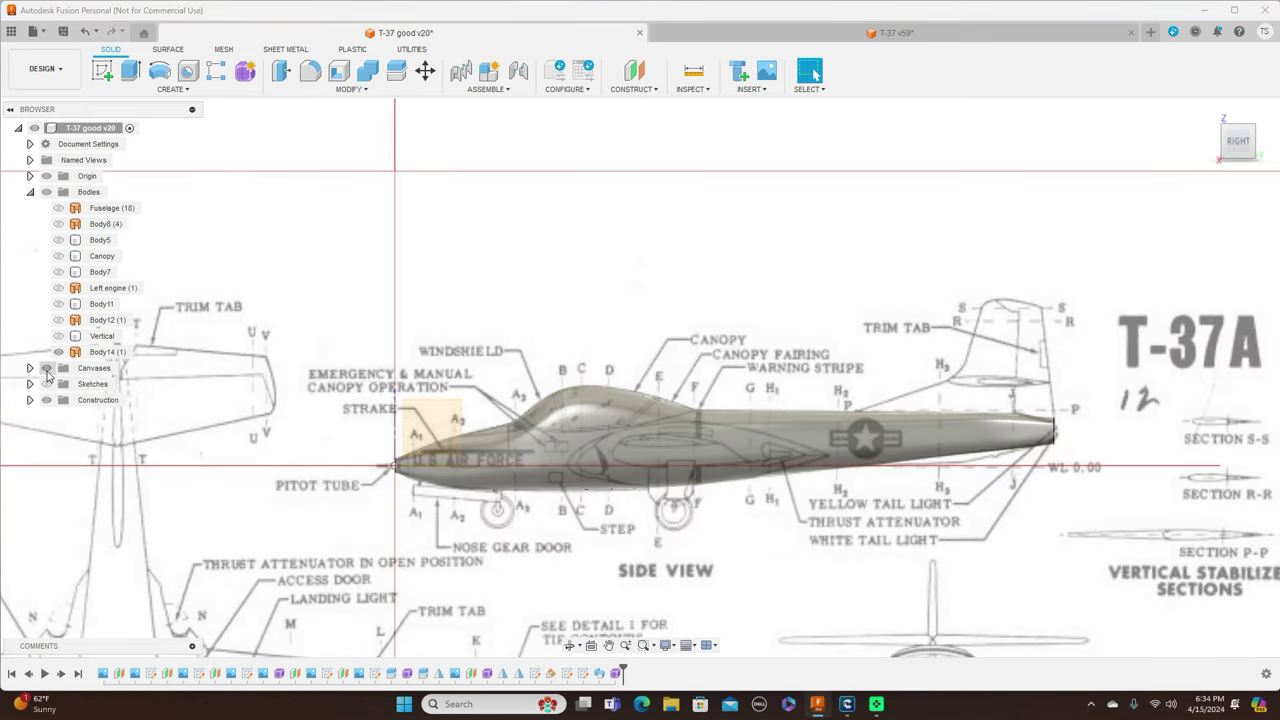
click(46, 368)
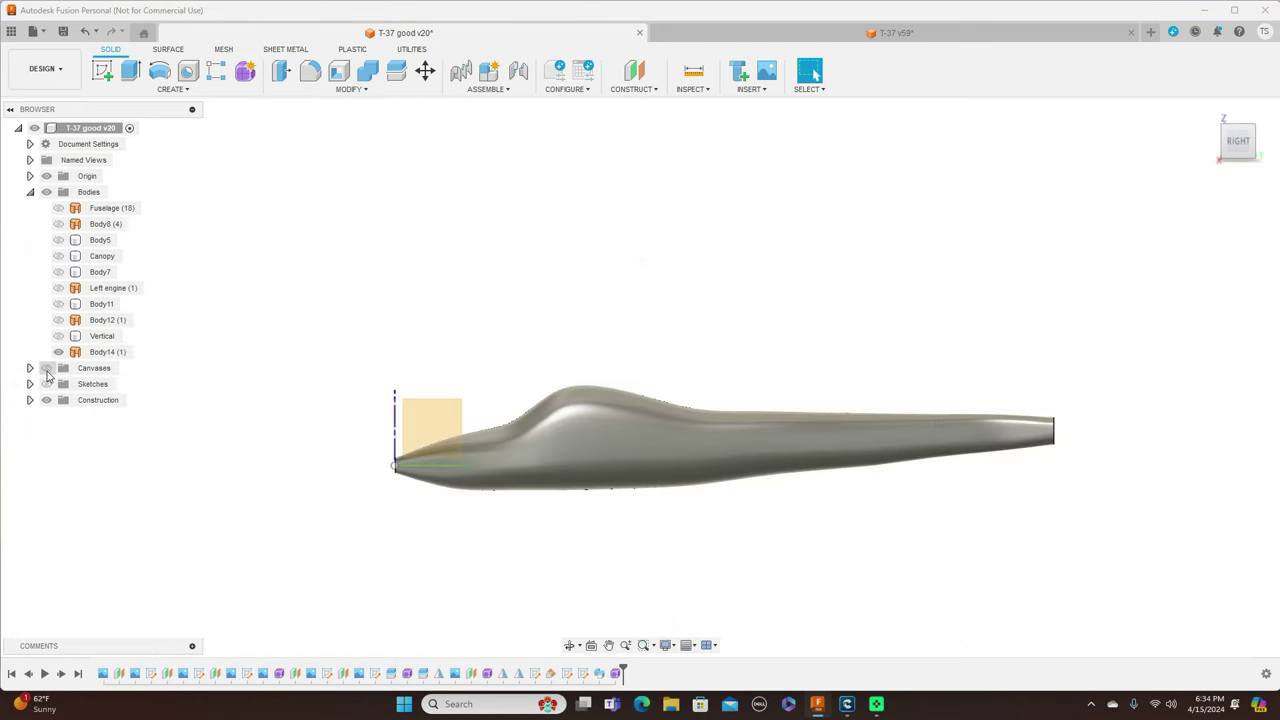
click(1238, 124)
click(1238, 150)
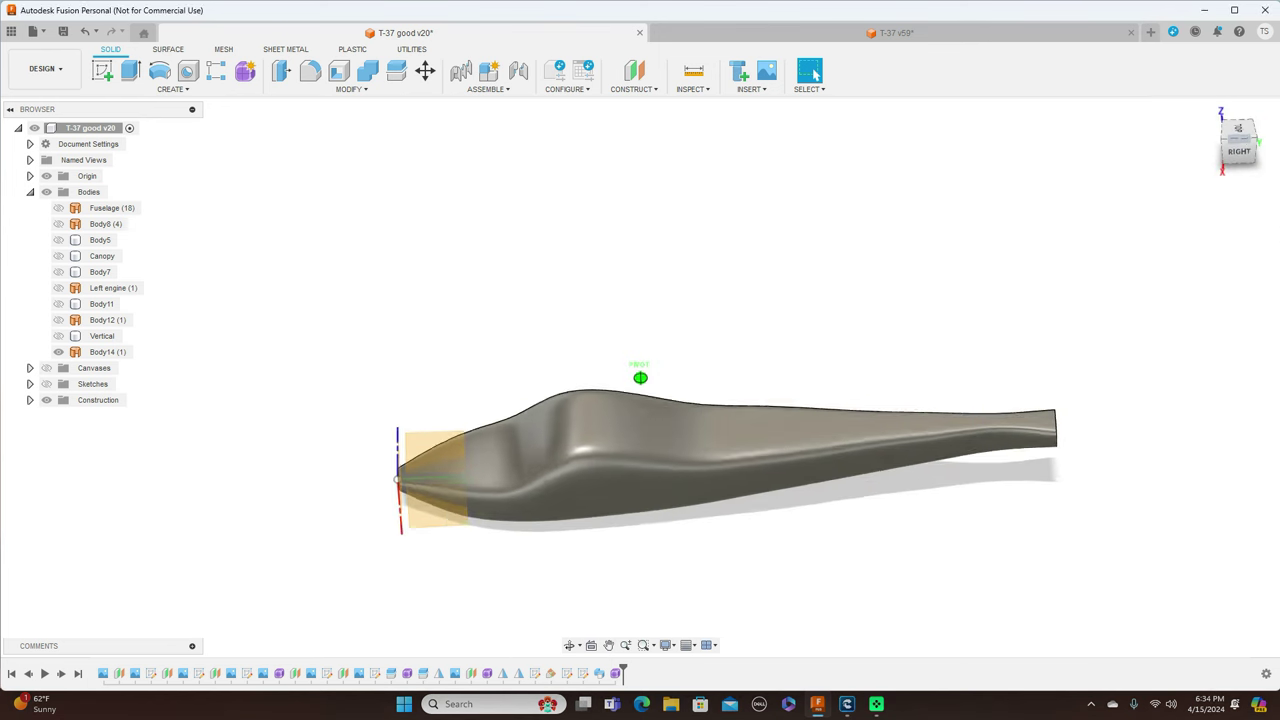
click(1240, 157)
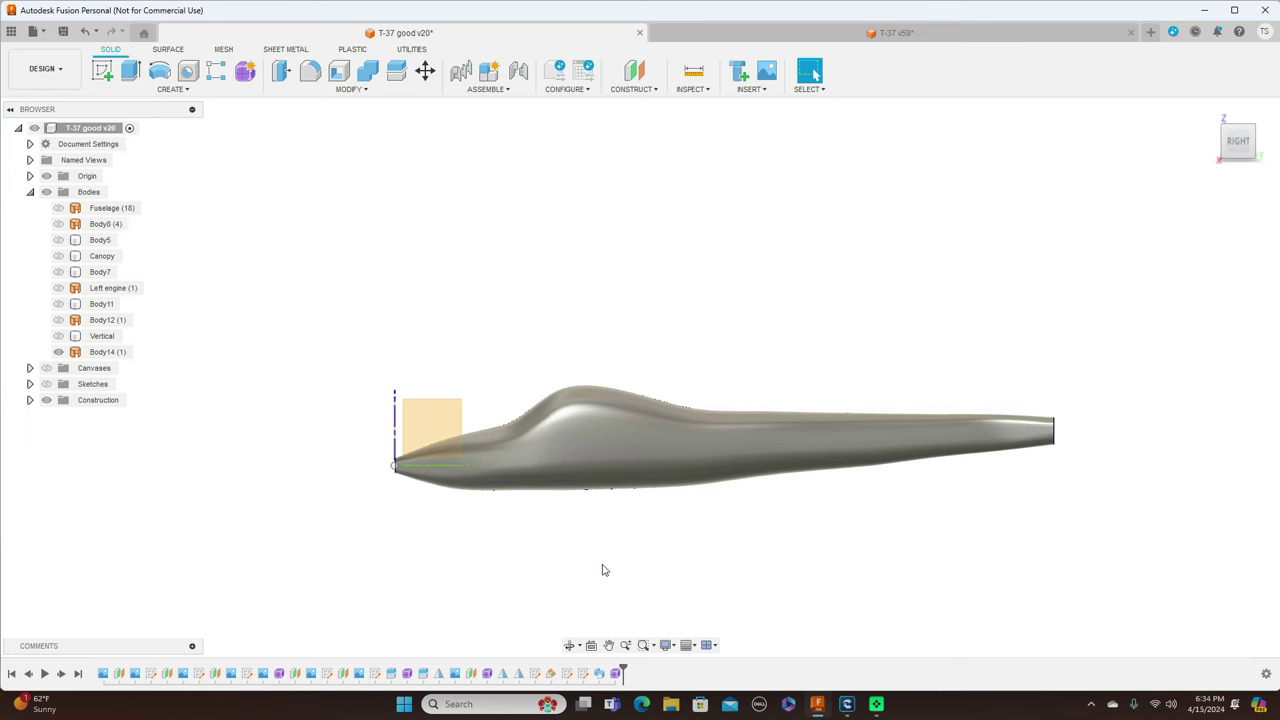
click(46, 368)
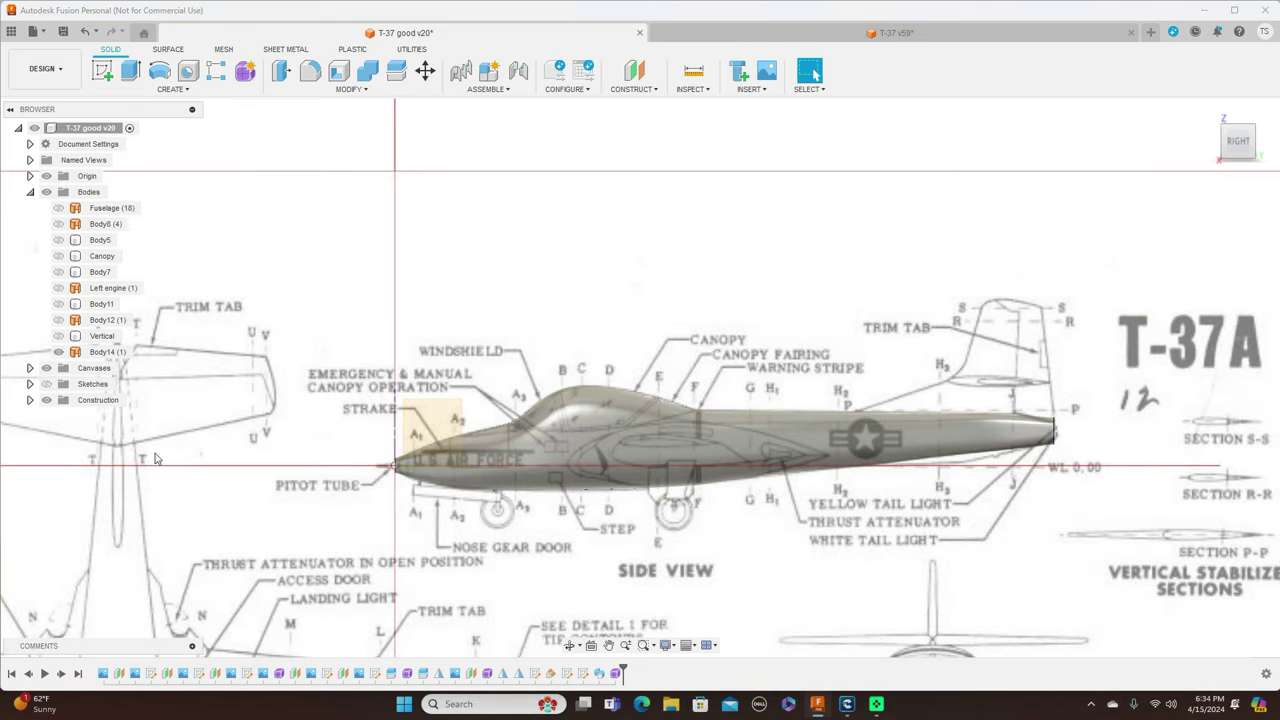
- Reopen the fuselage's Form feature from the timeline with Edit Feature
click(610, 674)
right_click(620, 673)
click(648, 590)
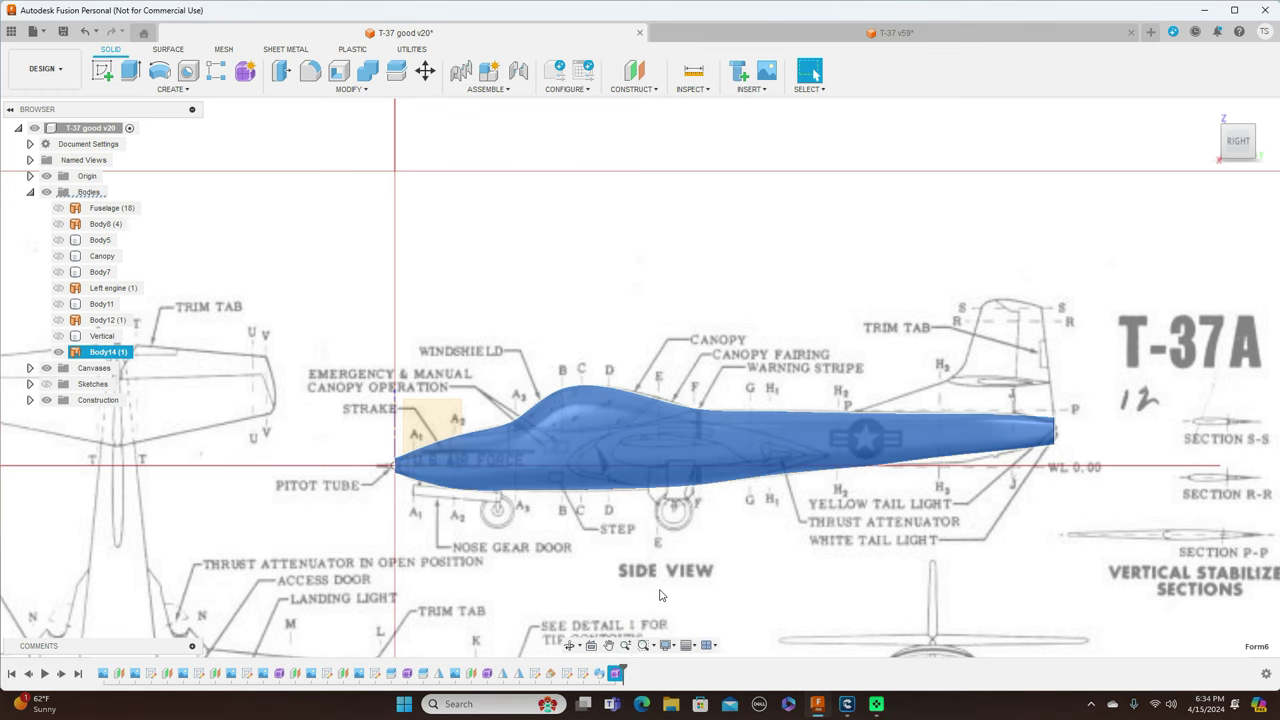
scroll(1246, 467, up, 2)
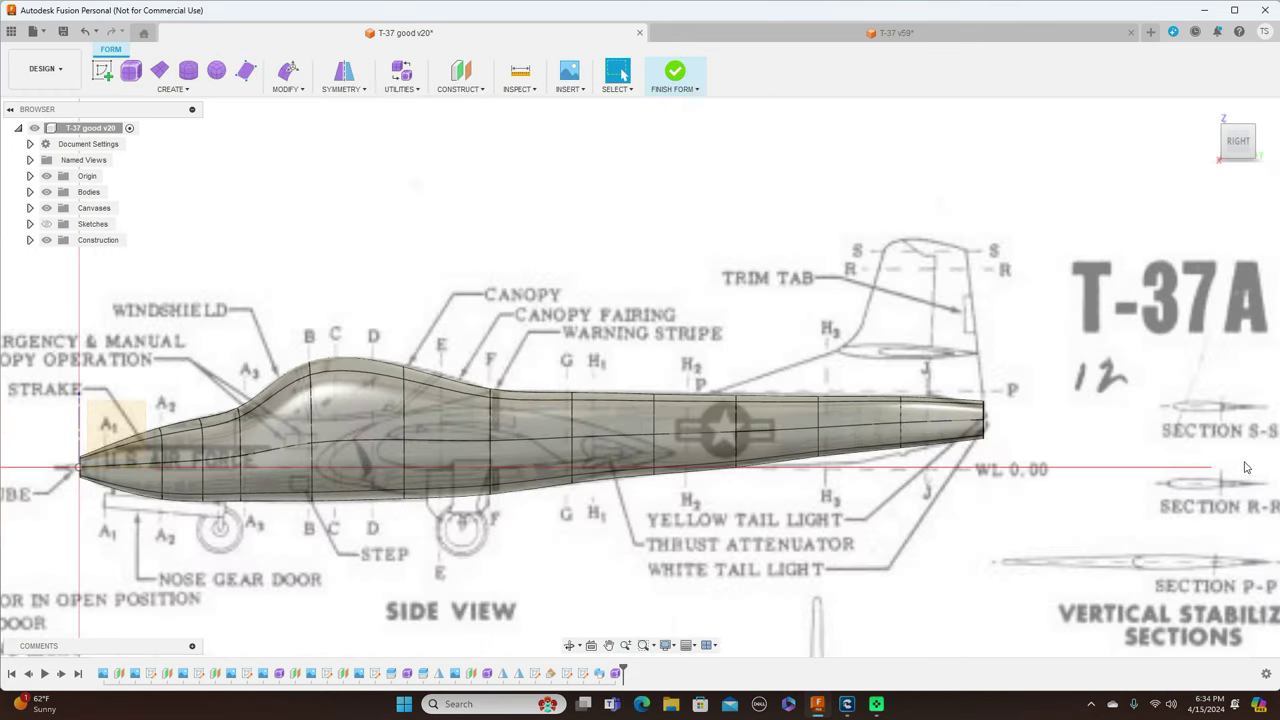
- Select the tail-end edge loop and scale it down with Edit Form to narrow the tail
double_click(985, 420)
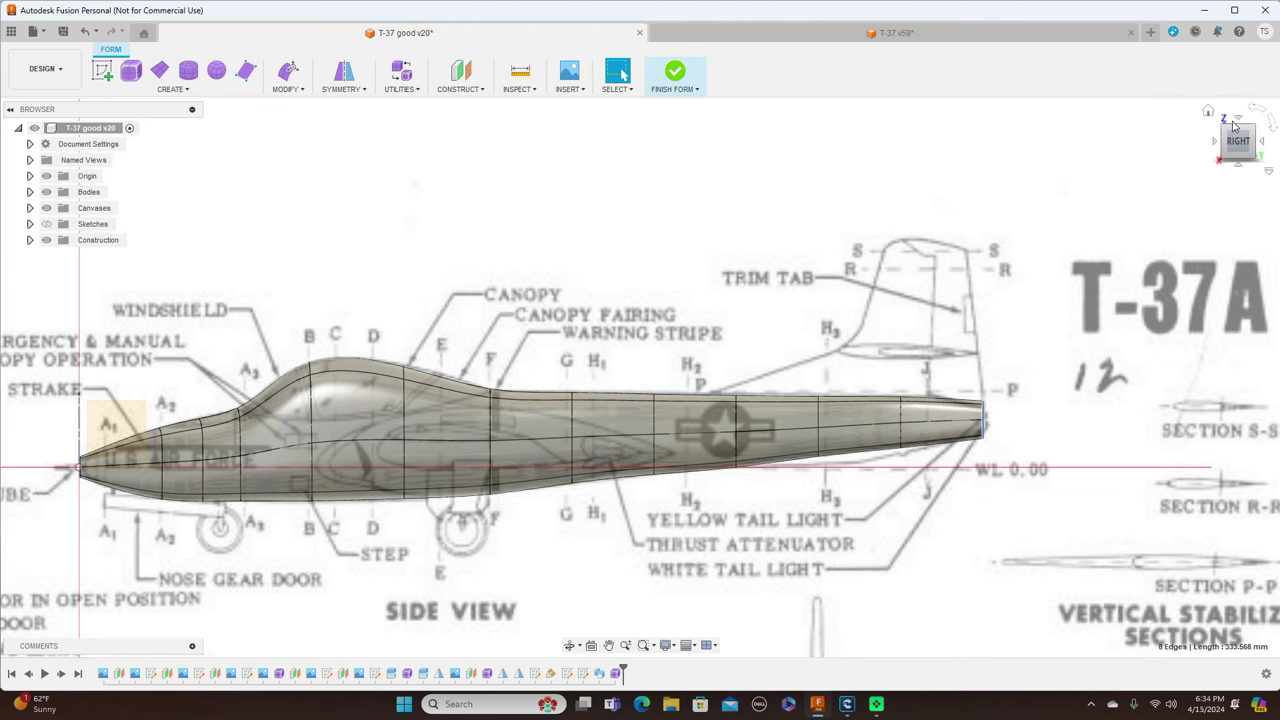
click(1240, 119)
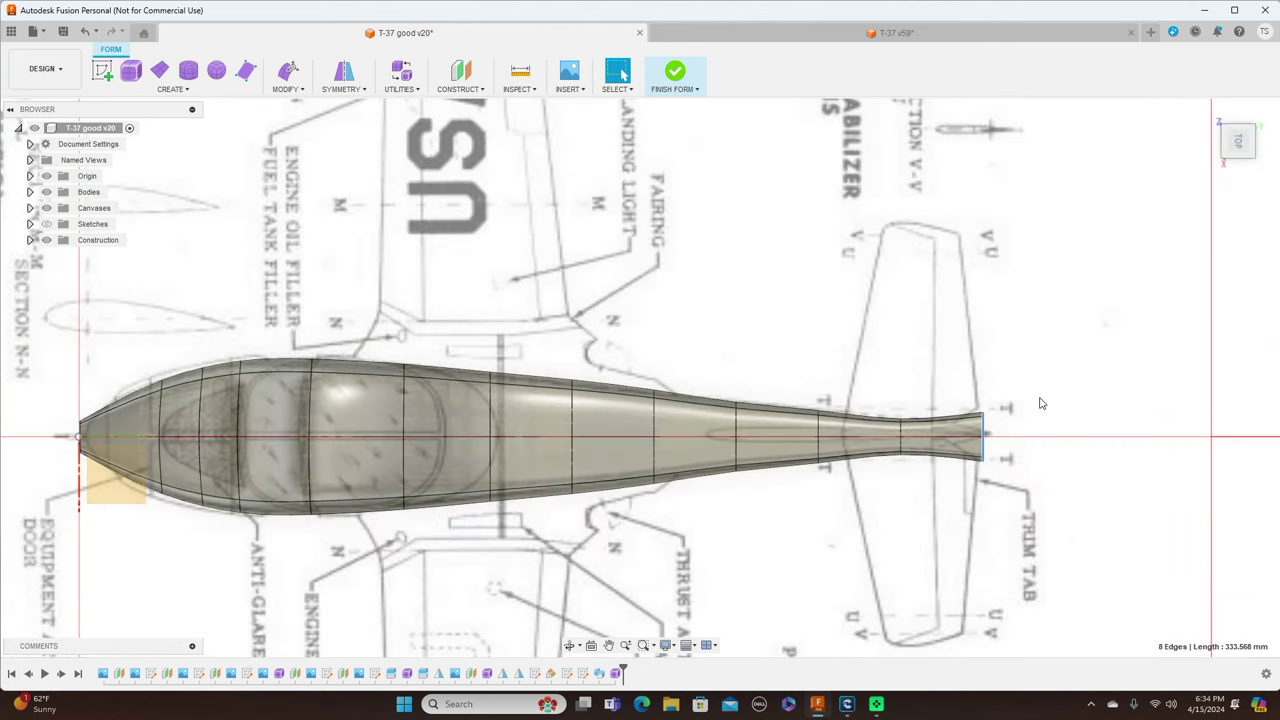
right_click(1040, 403)
click(1085, 380)
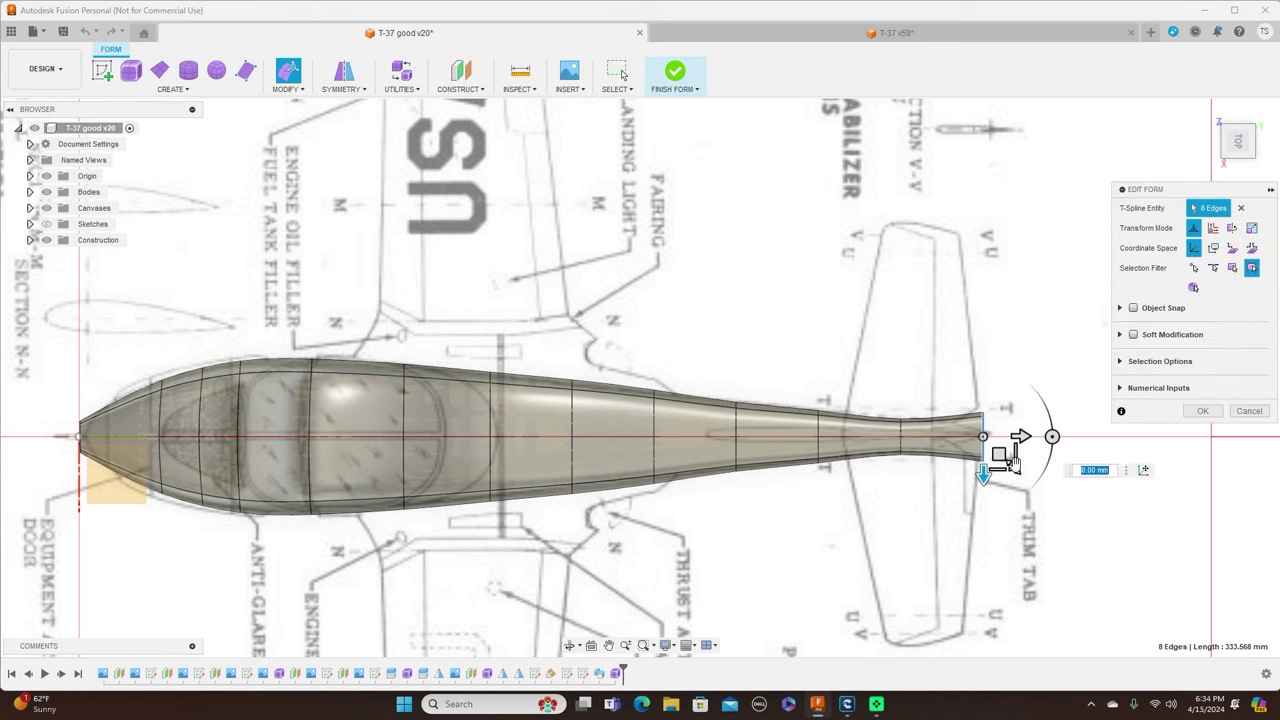
drag(1012, 462, 1001, 428)
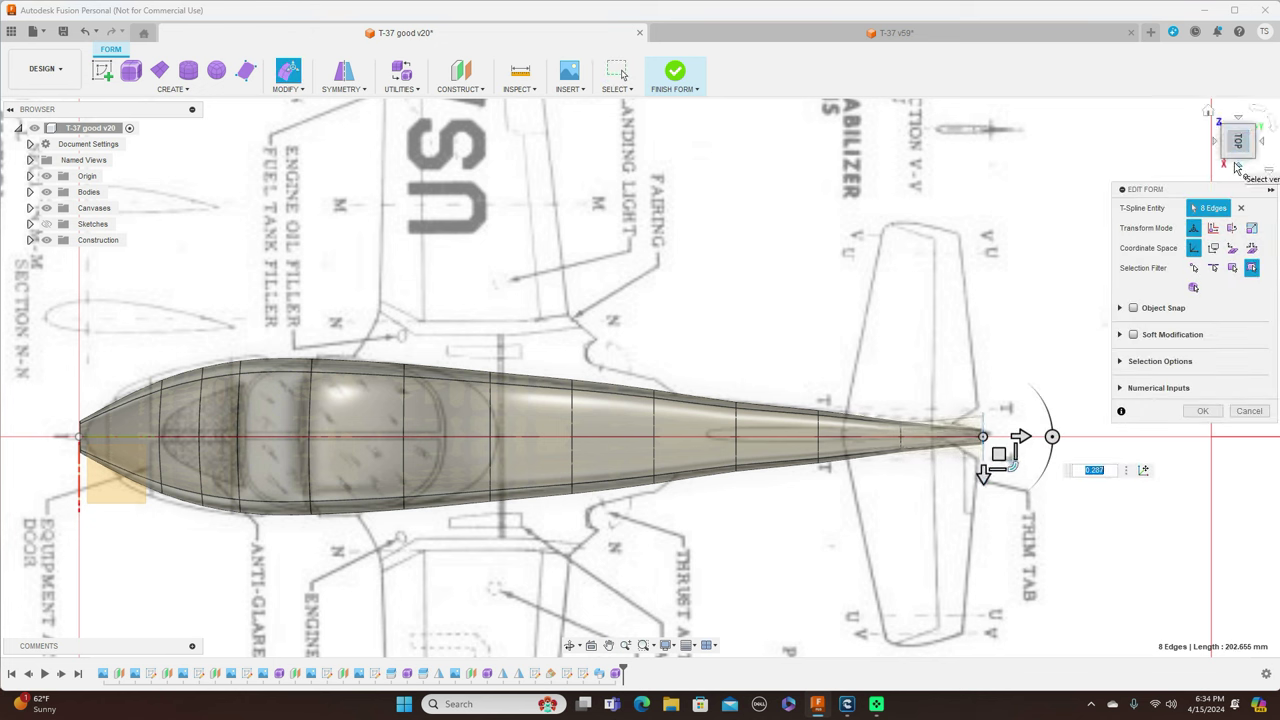
click(1237, 167)
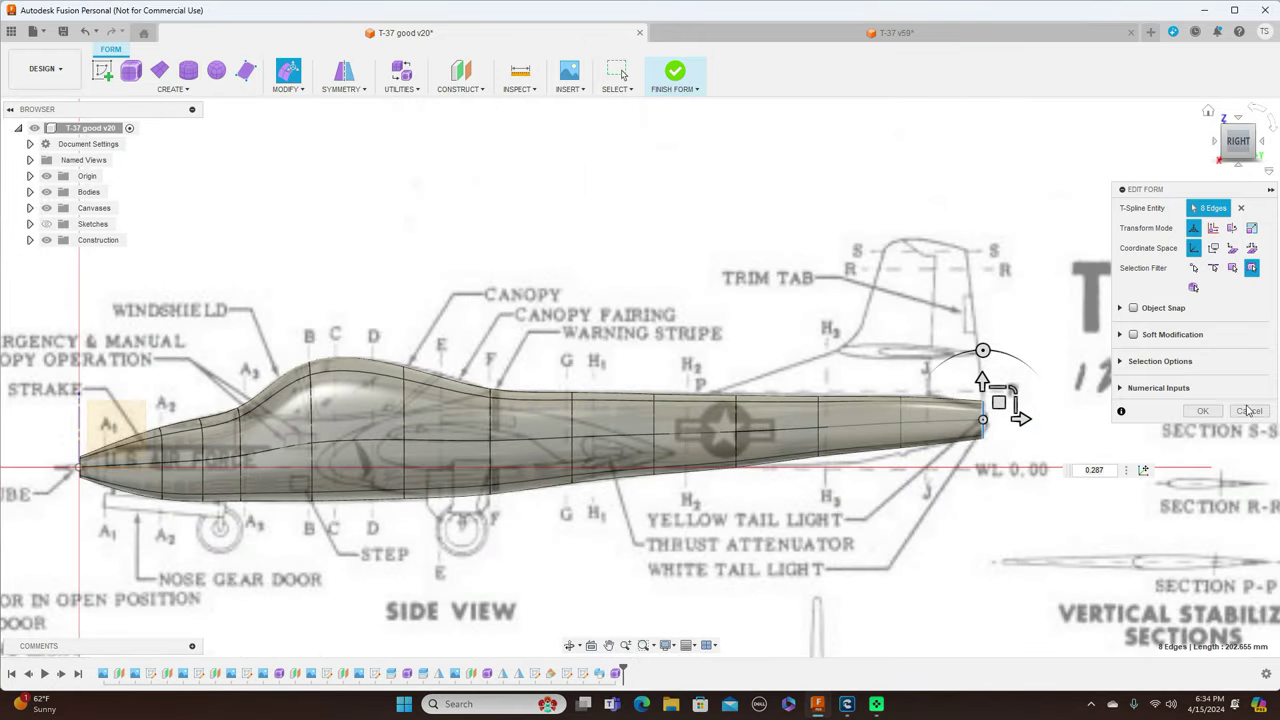
click(1204, 411)
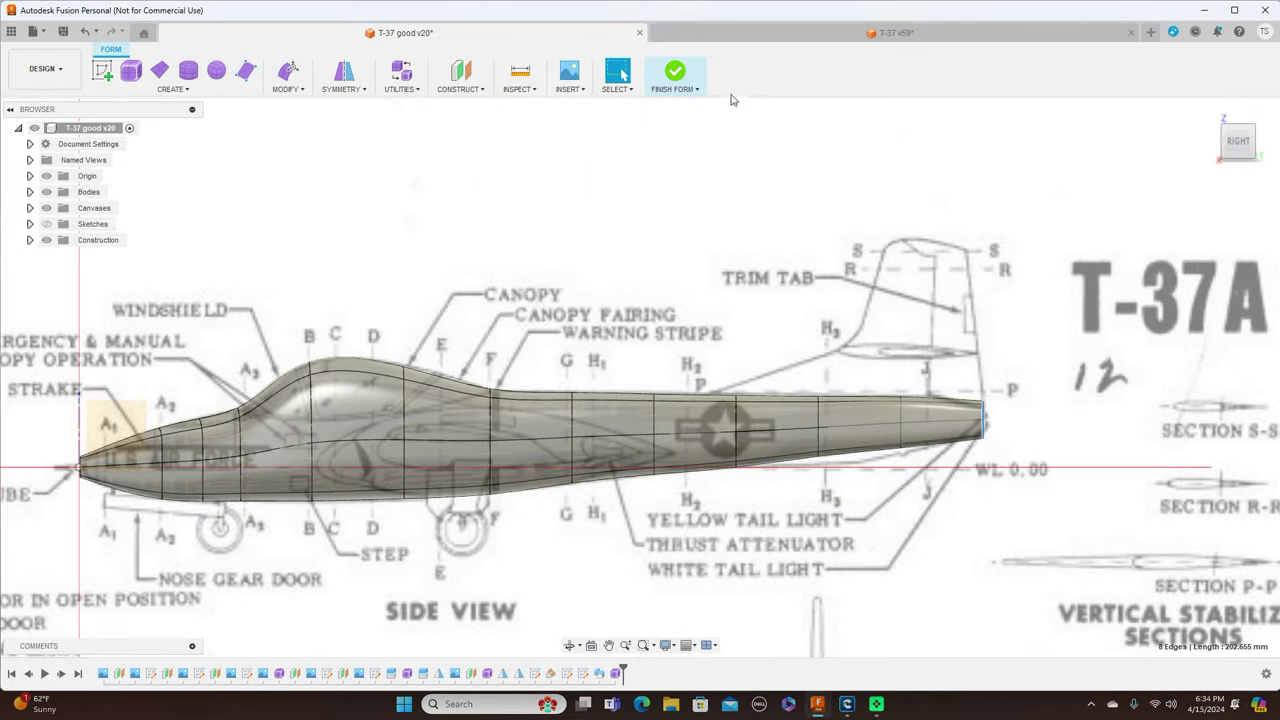
- Finish the form, hide the canvases, and inspect the solid fuselage from above
click(696, 90)
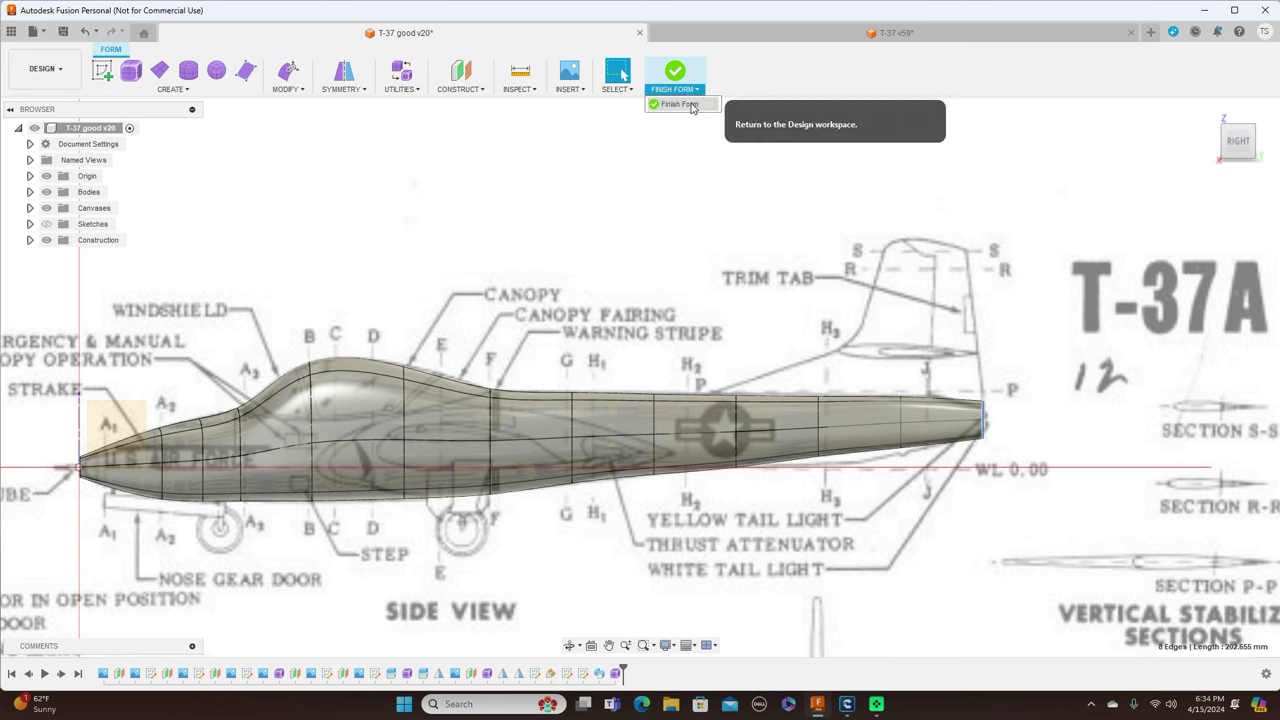
click(688, 104)
scroll(897, 232, down, 2)
scroll(897, 232, down, 3)
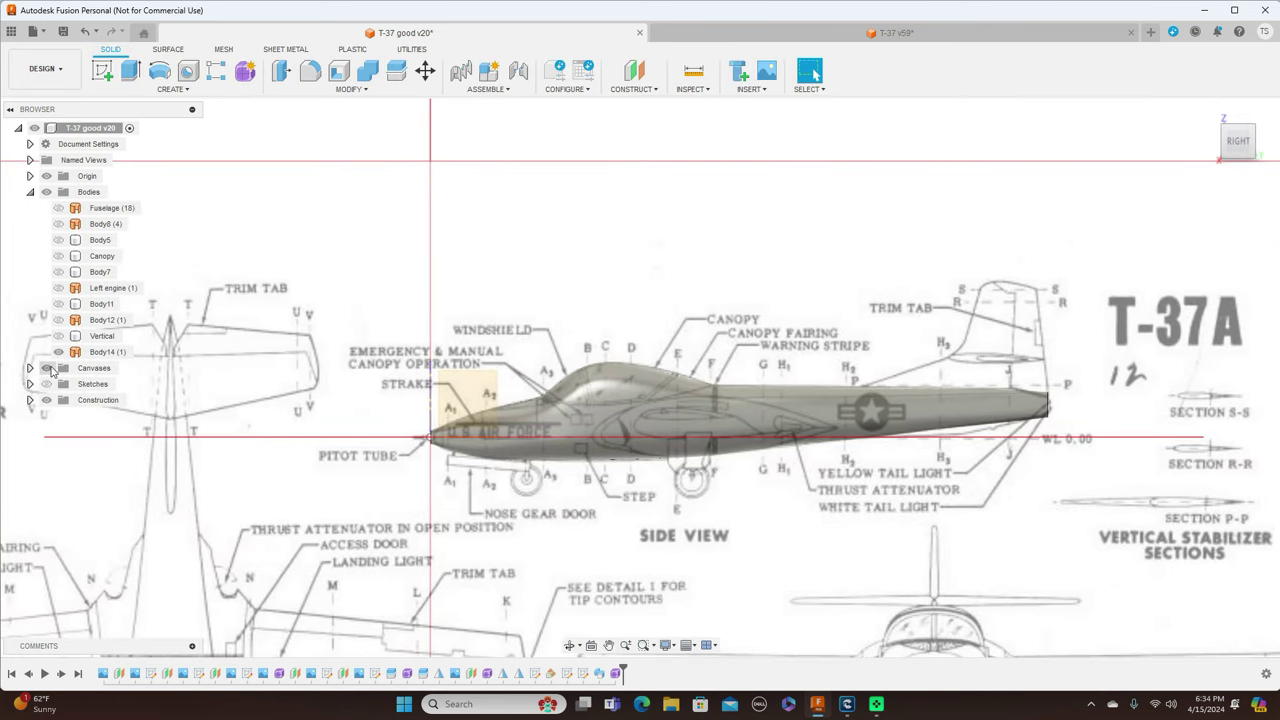
click(46, 368)
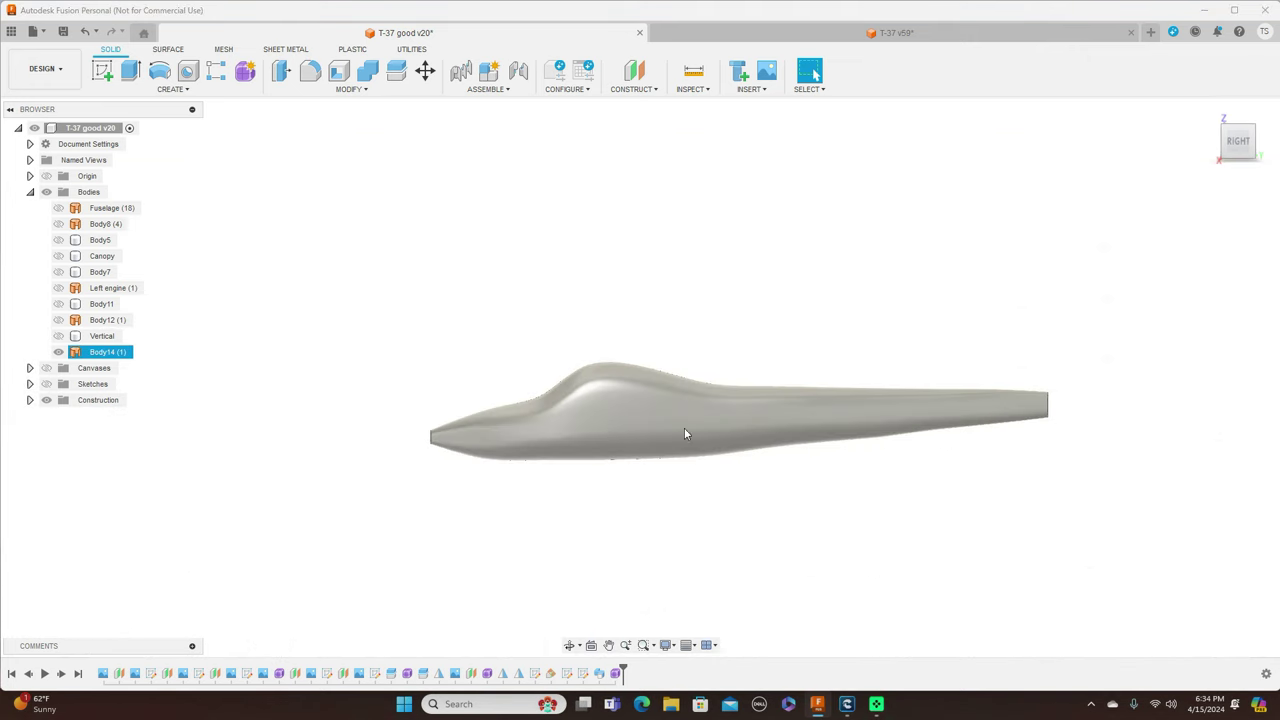
click(1239, 132)
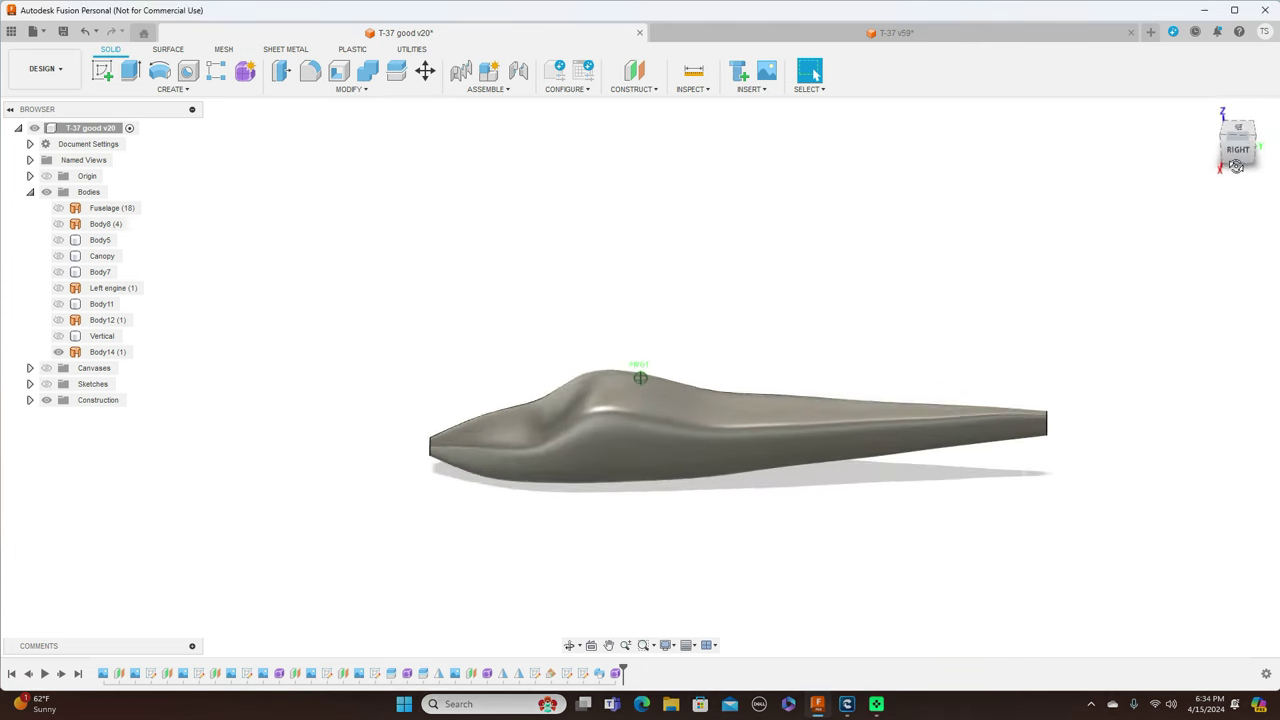
shift+middle_drag(640, 377, 682, 412)
click(1240, 151)
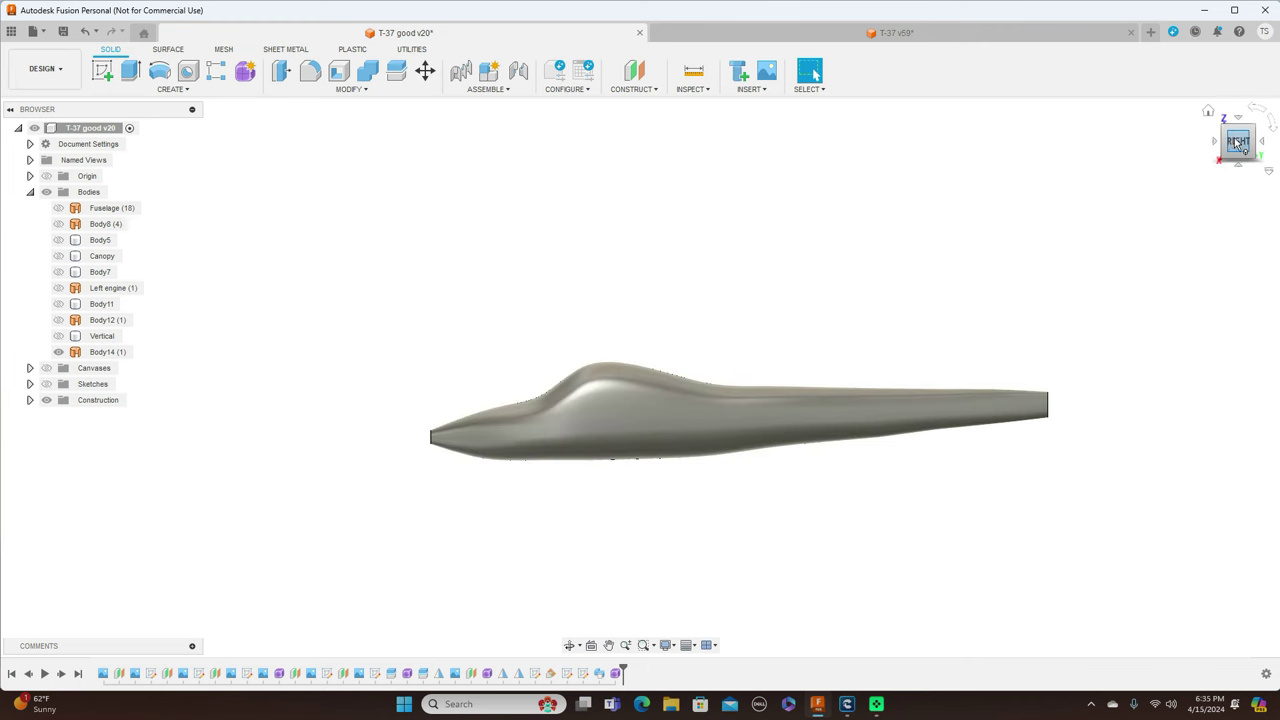
- Show the blueprint canvases again and start a new sketch on the side plane
scroll(710, 216, up, 2)
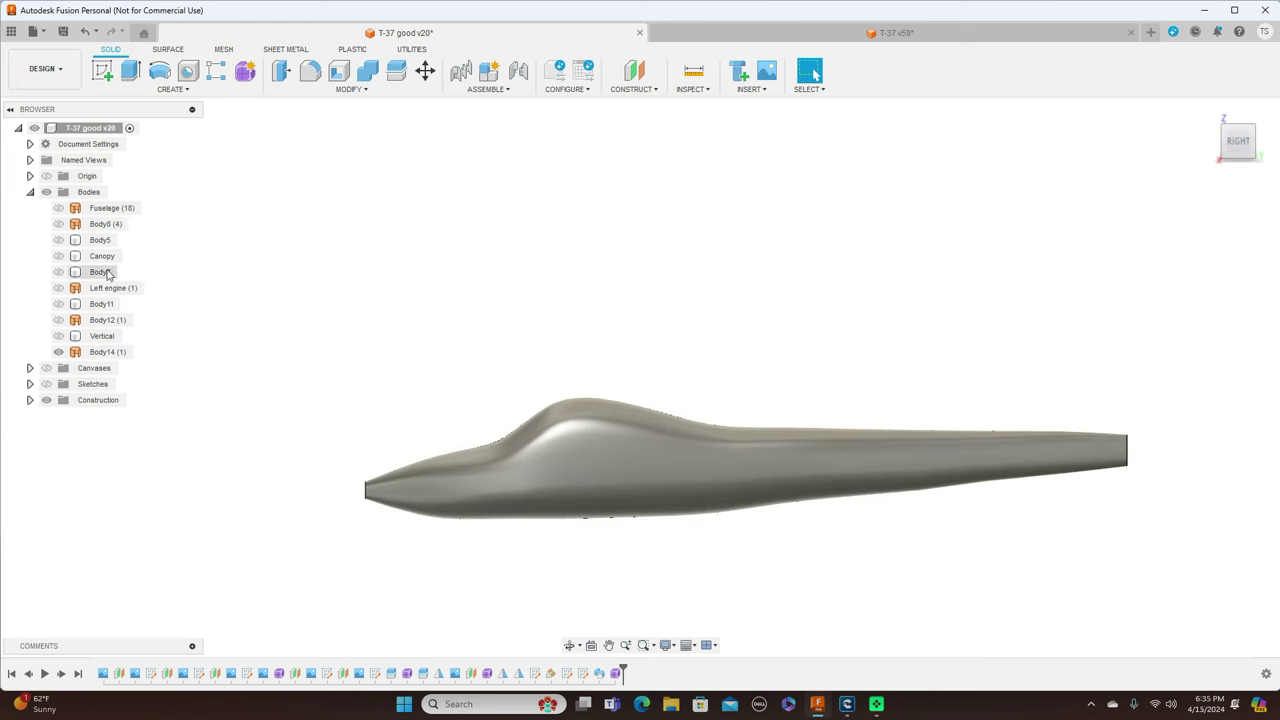
click(47, 370)
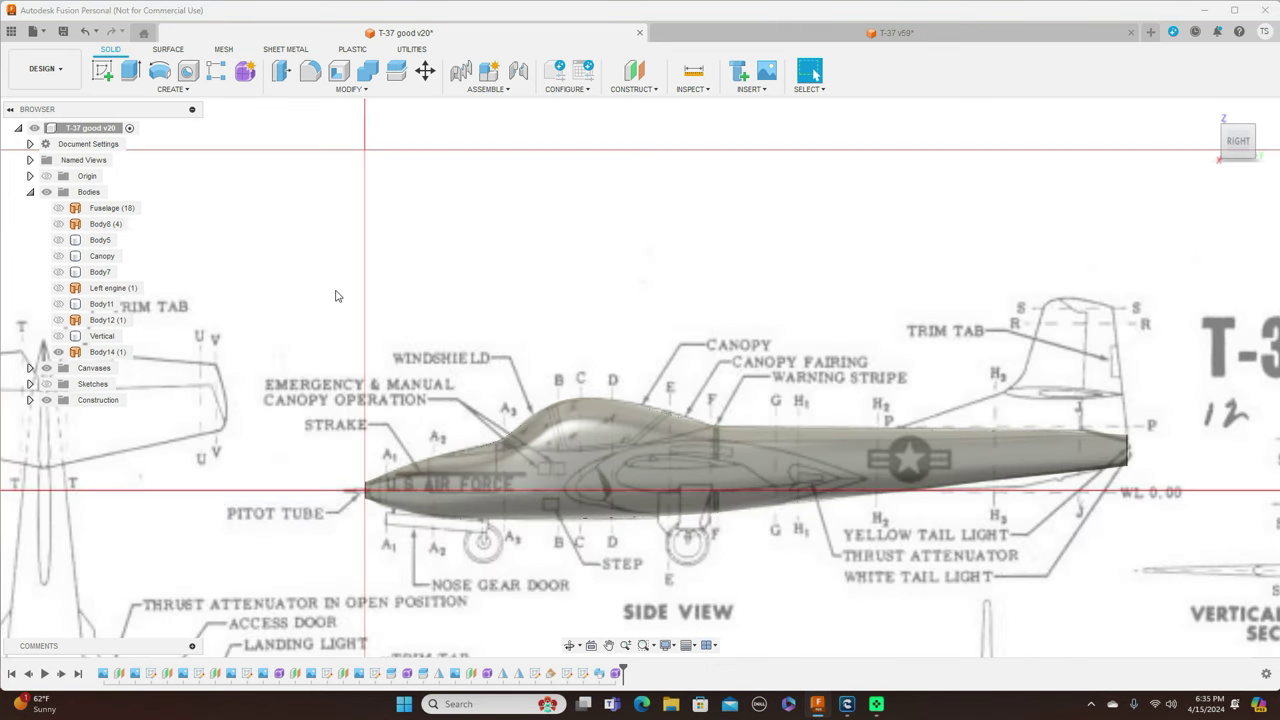
scroll(494, 286, up, 2)
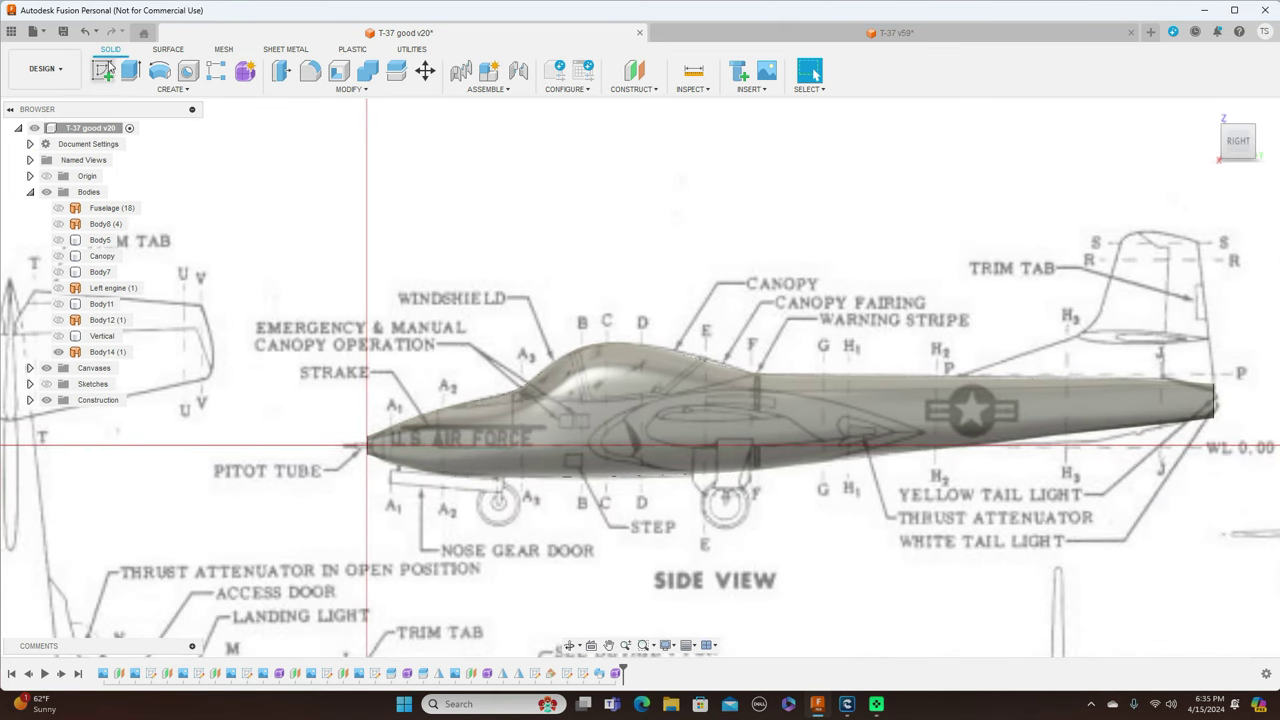
click(103, 70)
click(398, 405)
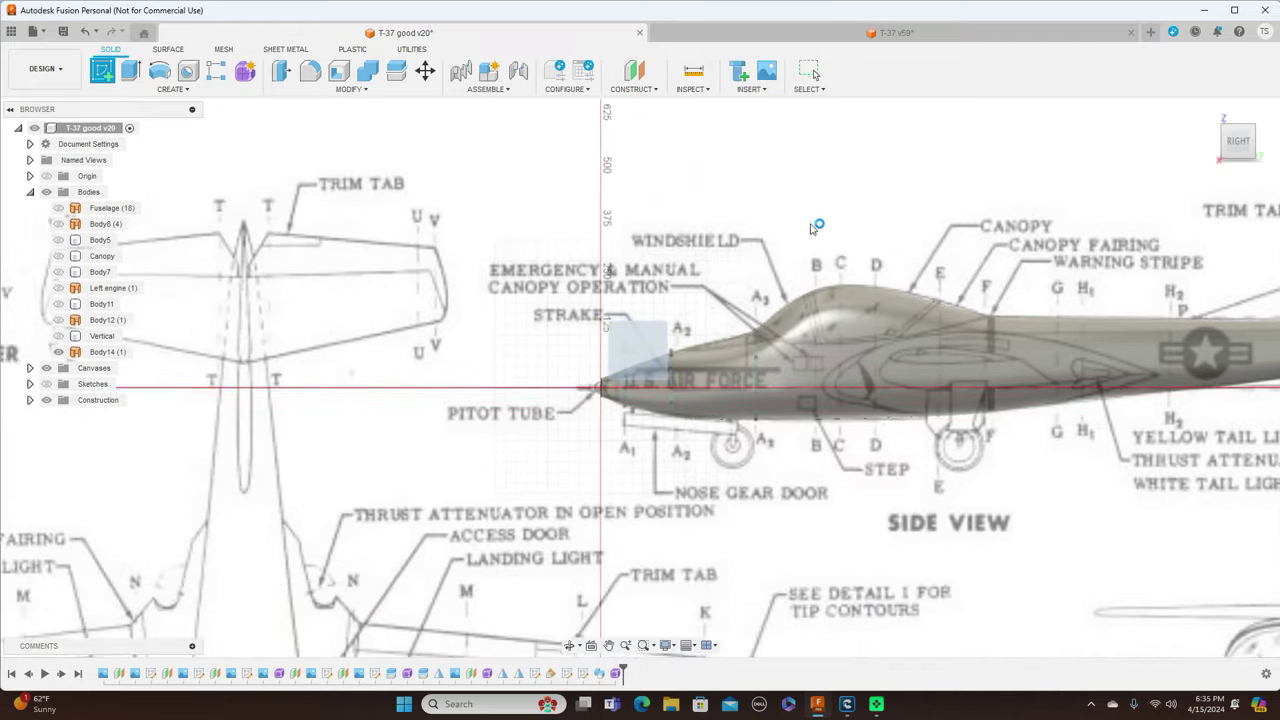
- Hide the bodies and draw a short line at the windshield base
scroll(492, 170, up, 3)
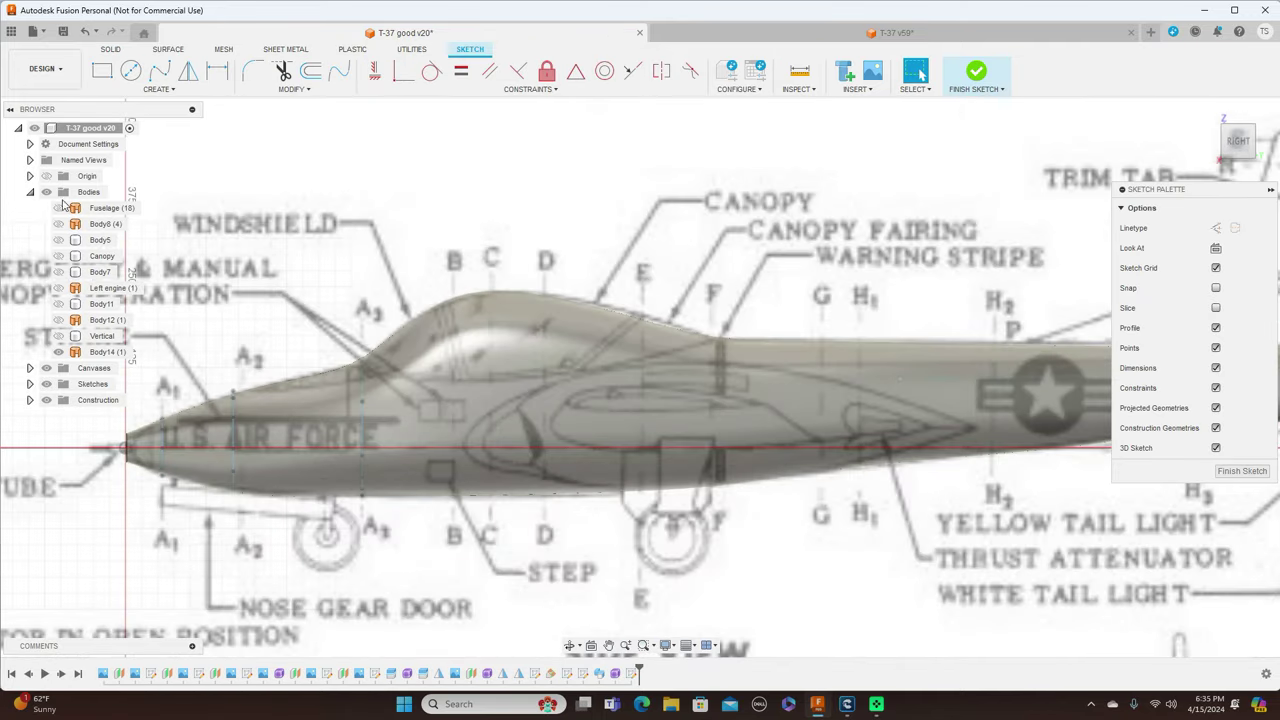
click(52, 198)
click(47, 193)
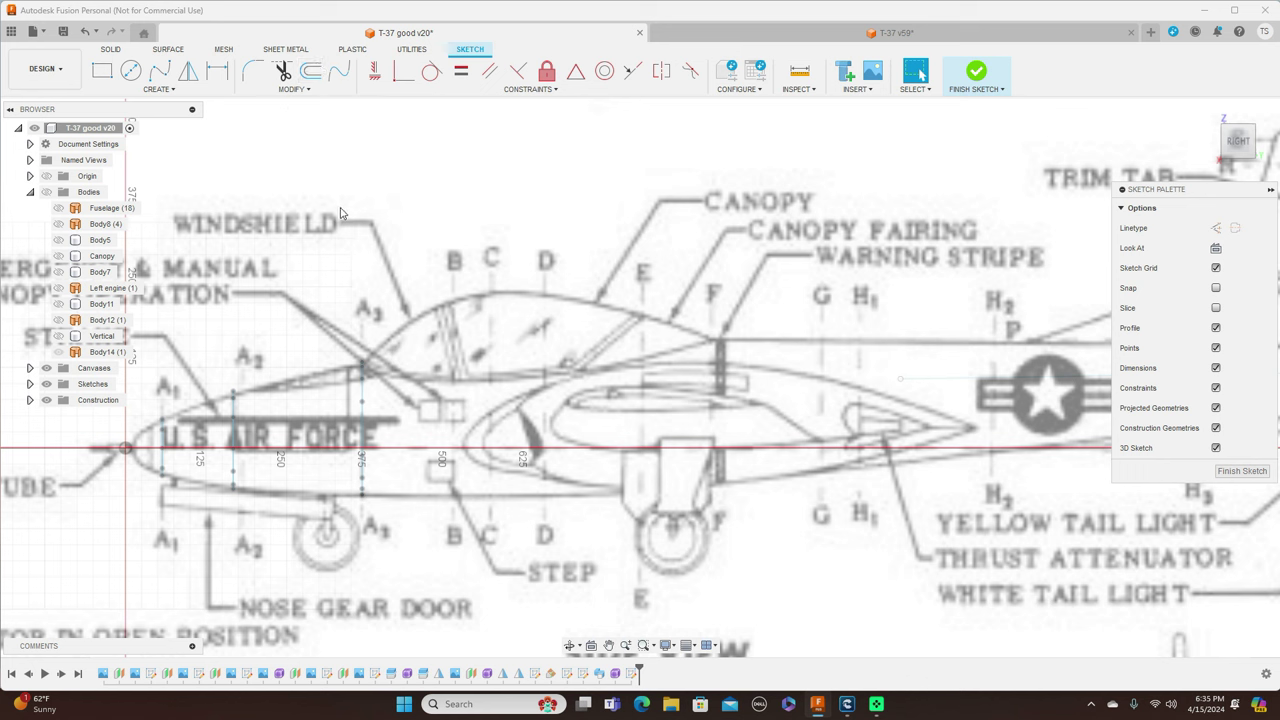
key(l)
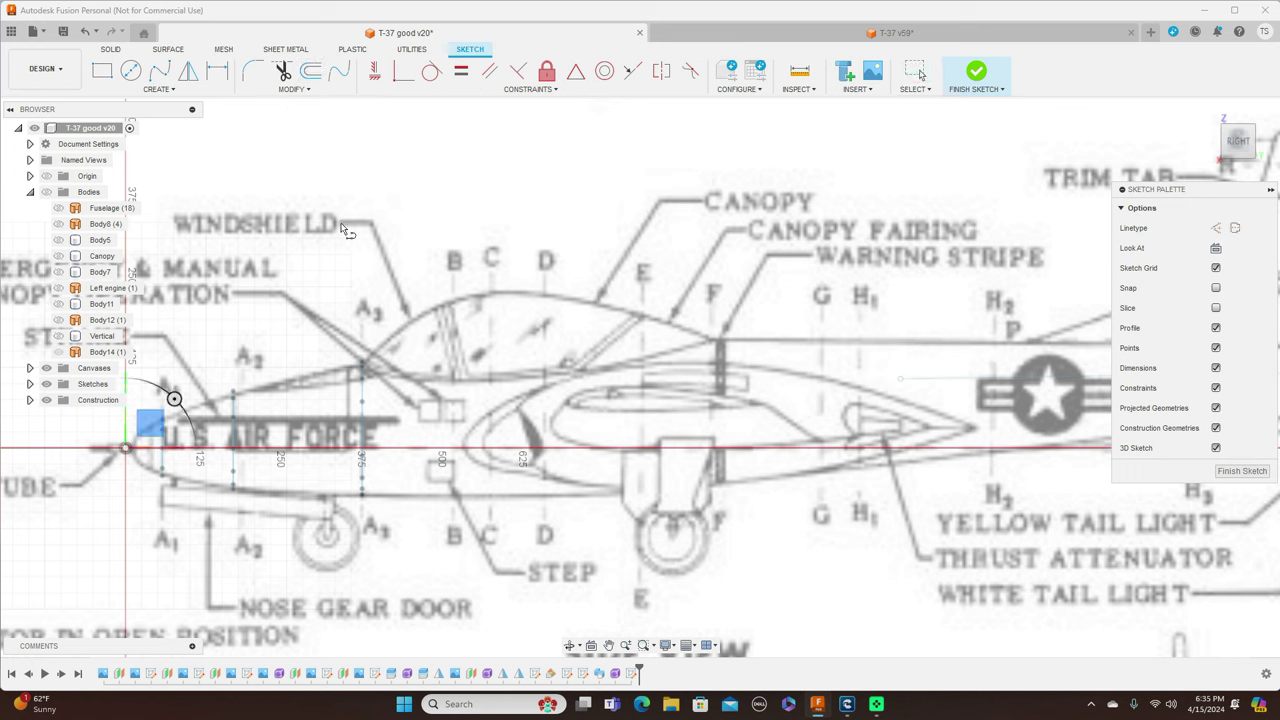
click(354, 359)
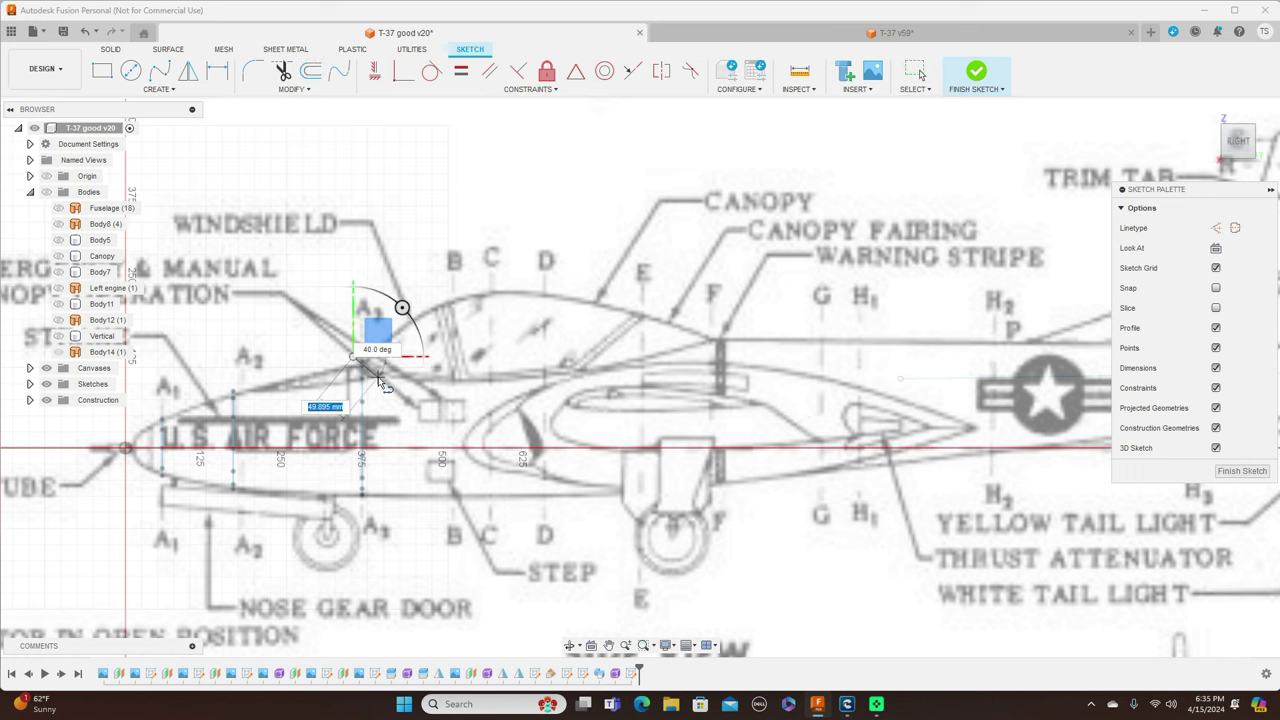
click(378, 376)
right_click(379, 377)
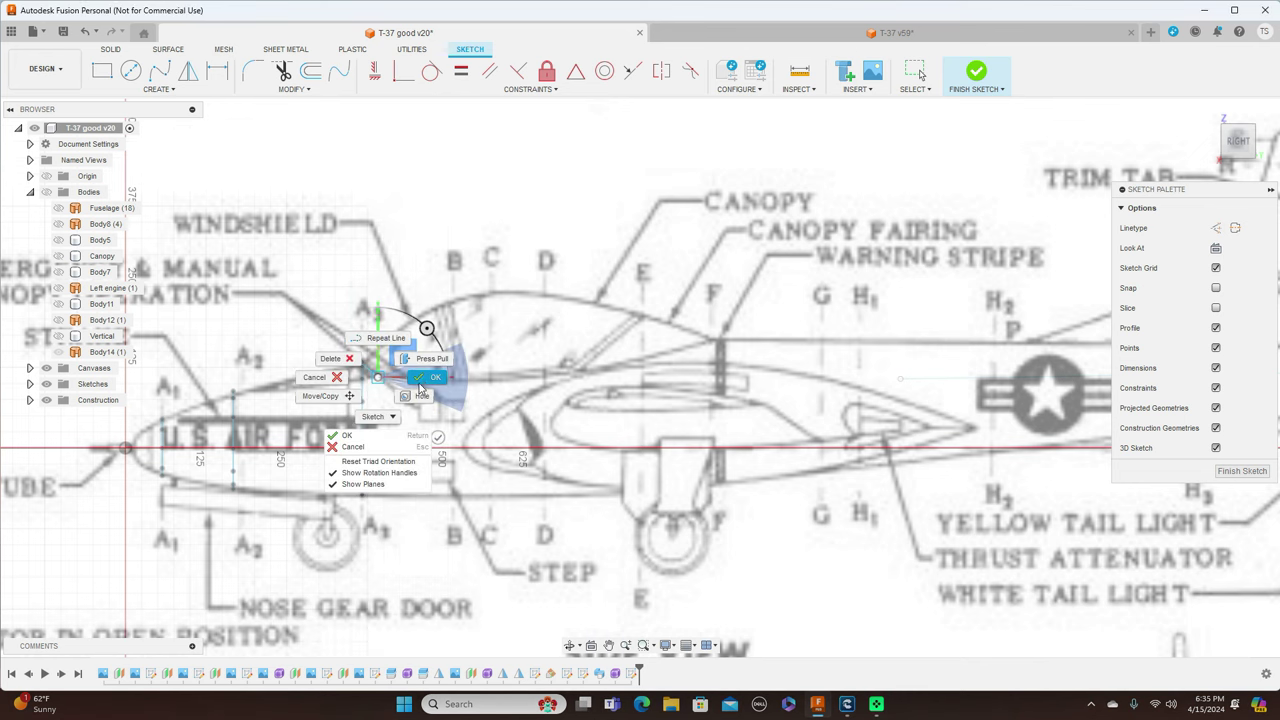
click(420, 383)
- Draw a spline from the line's end along the canopy base toward station E
click(158, 70)
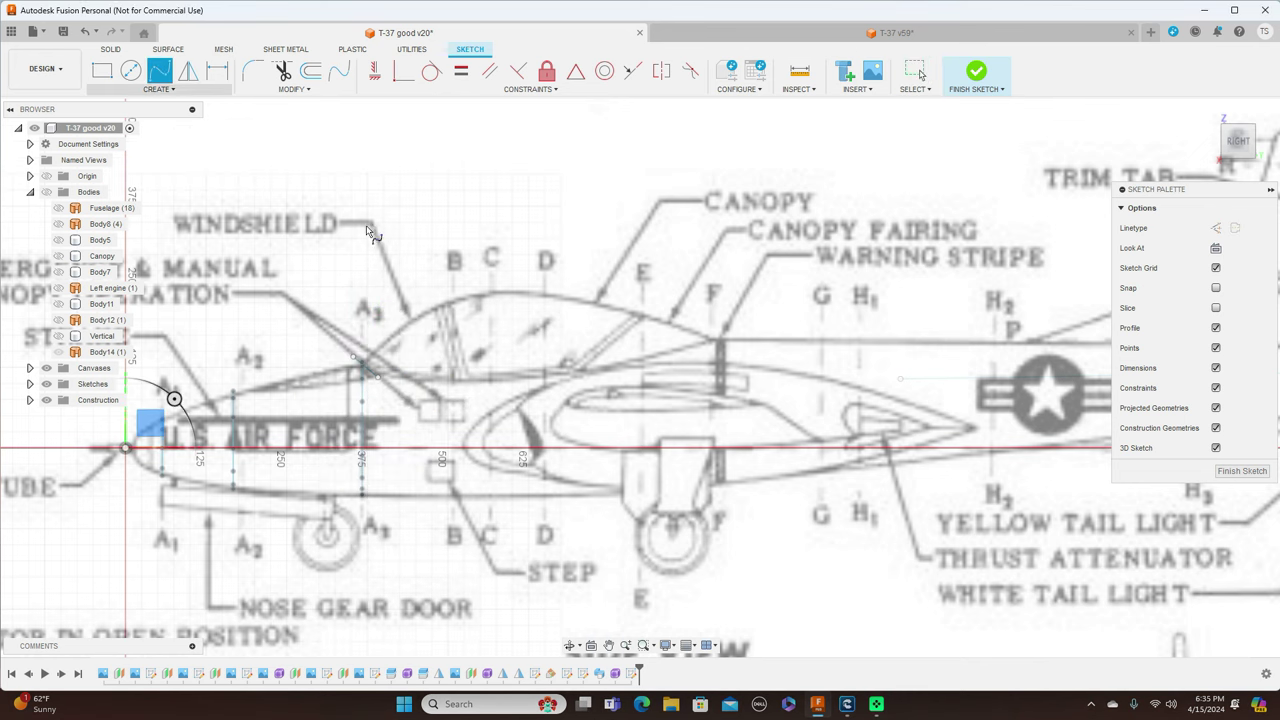
click(378, 376)
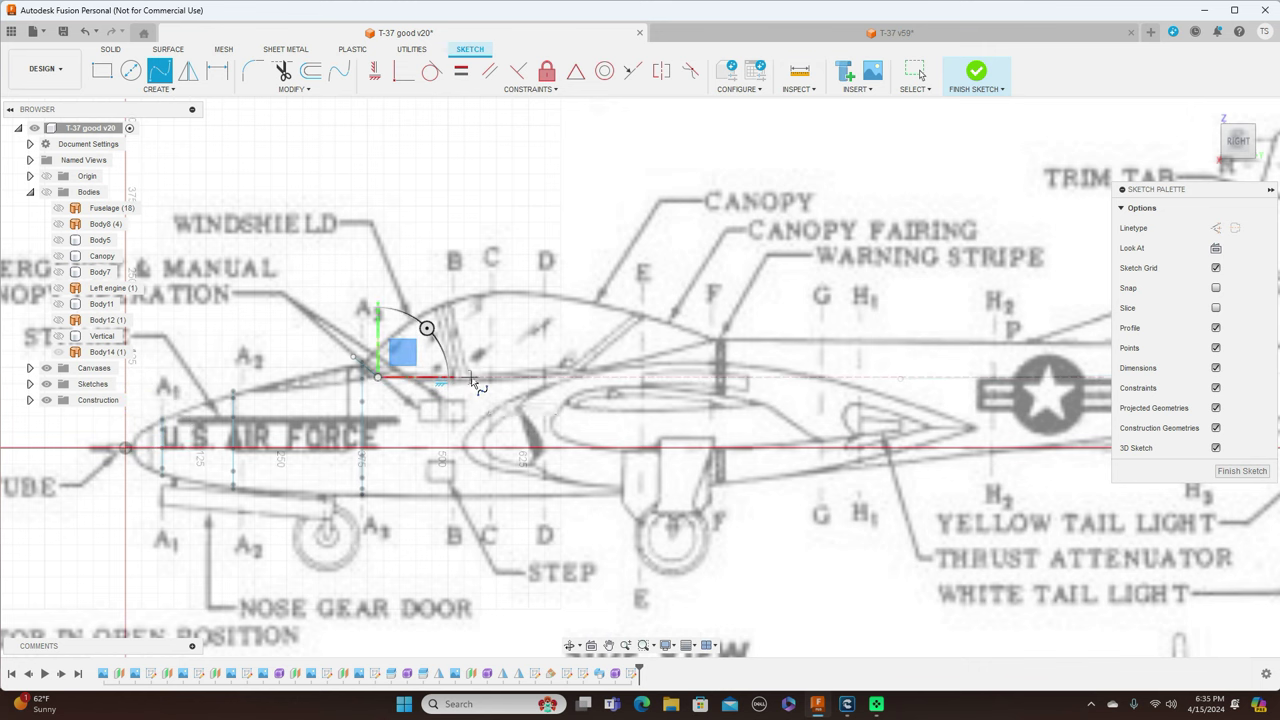
scroll(470, 388, up, 3)
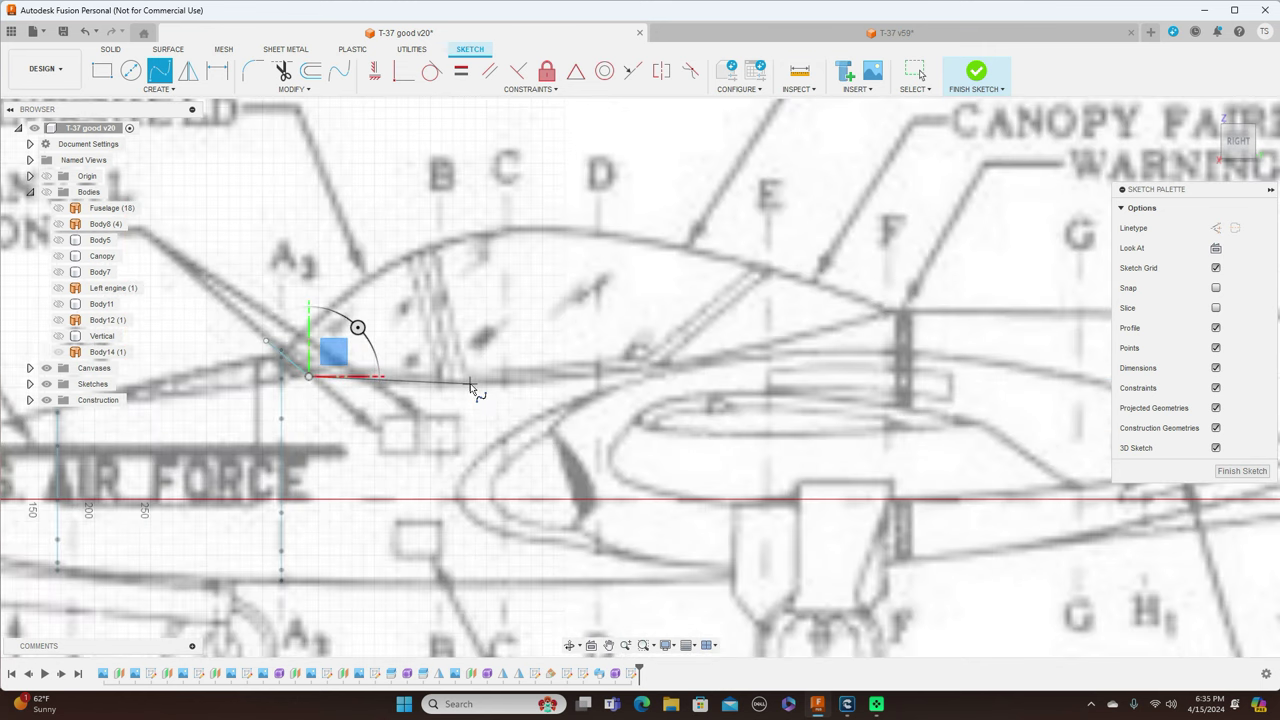
click(470, 384)
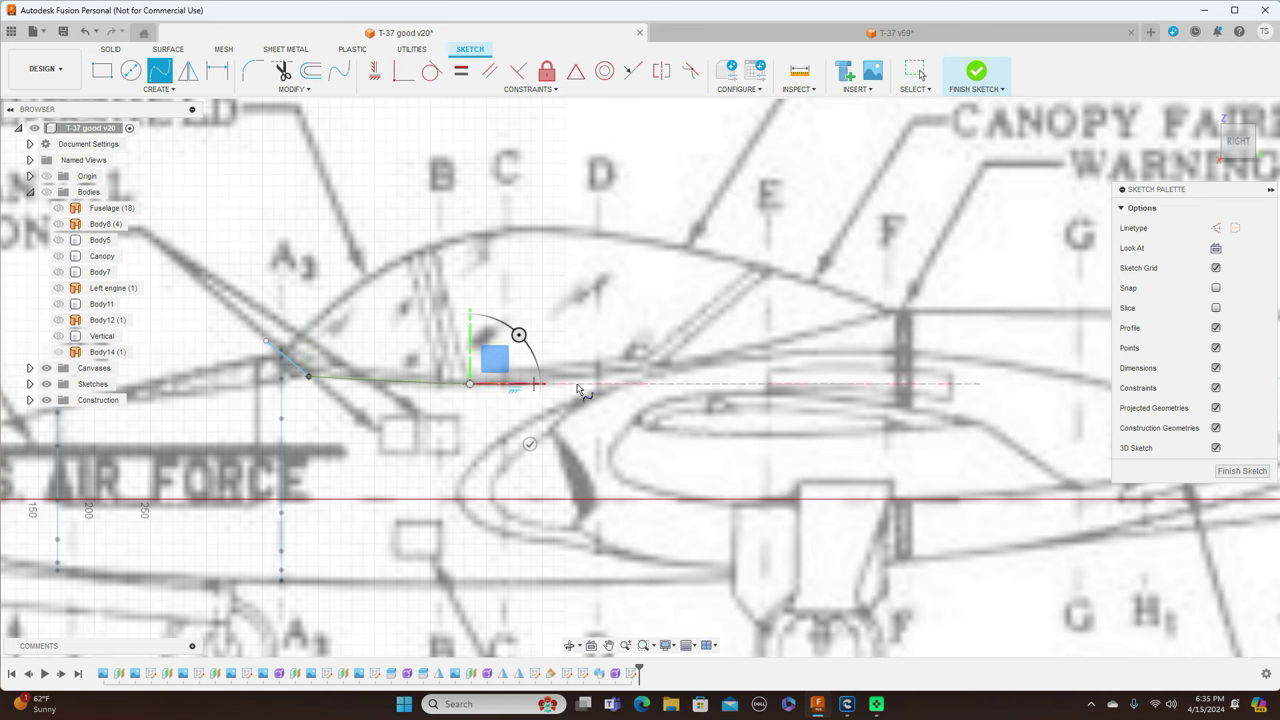
click(632, 369)
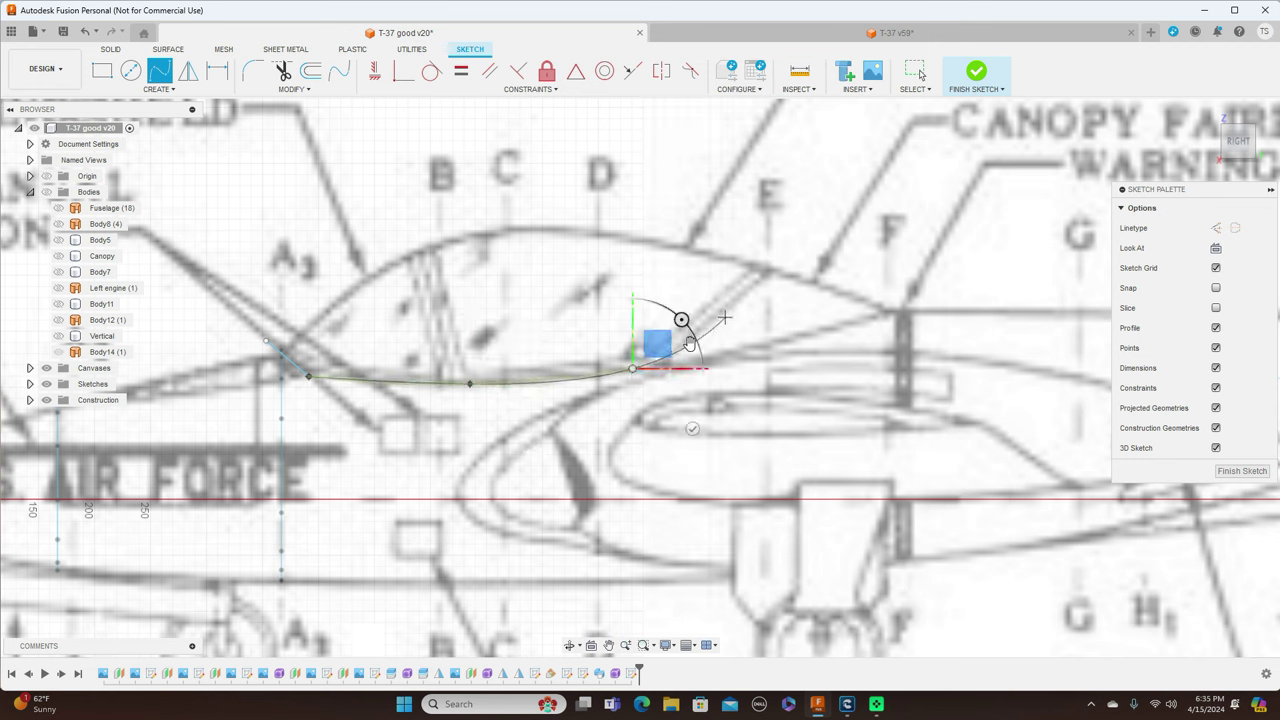
right_click(634, 366)
click(688, 366)
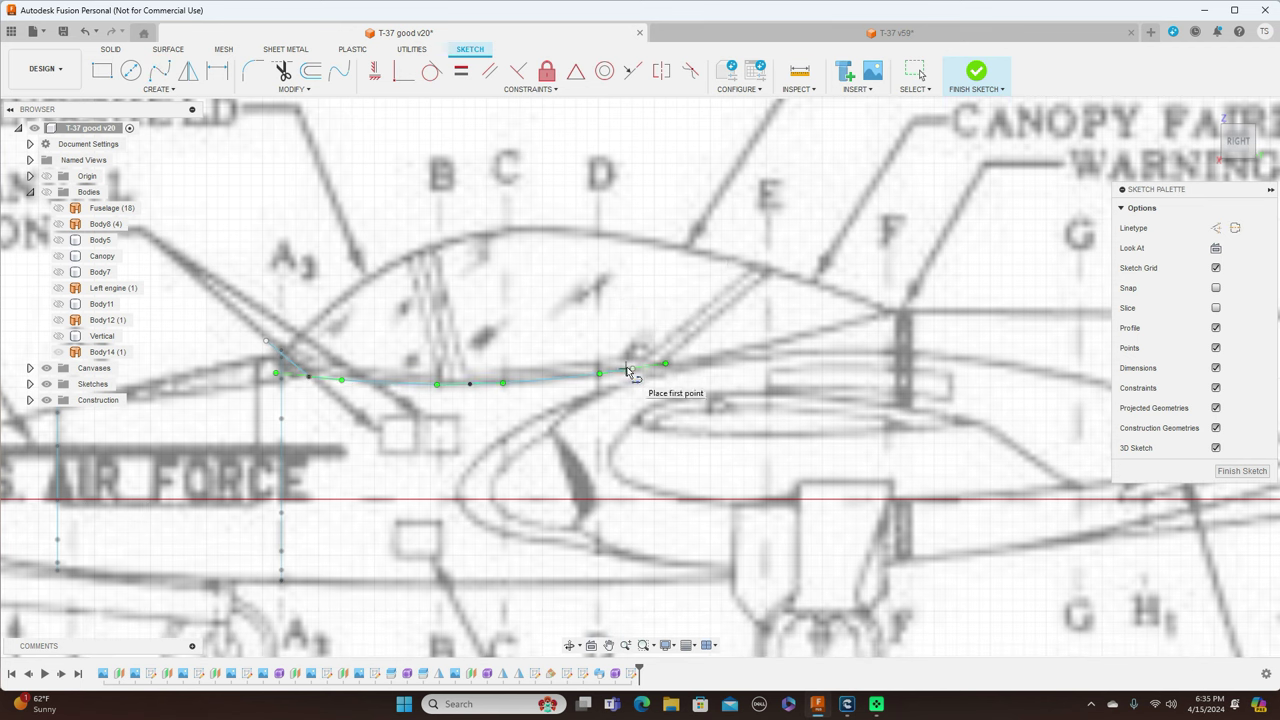
- Move the spline's end point up past station E and finish the sketch
key(m)
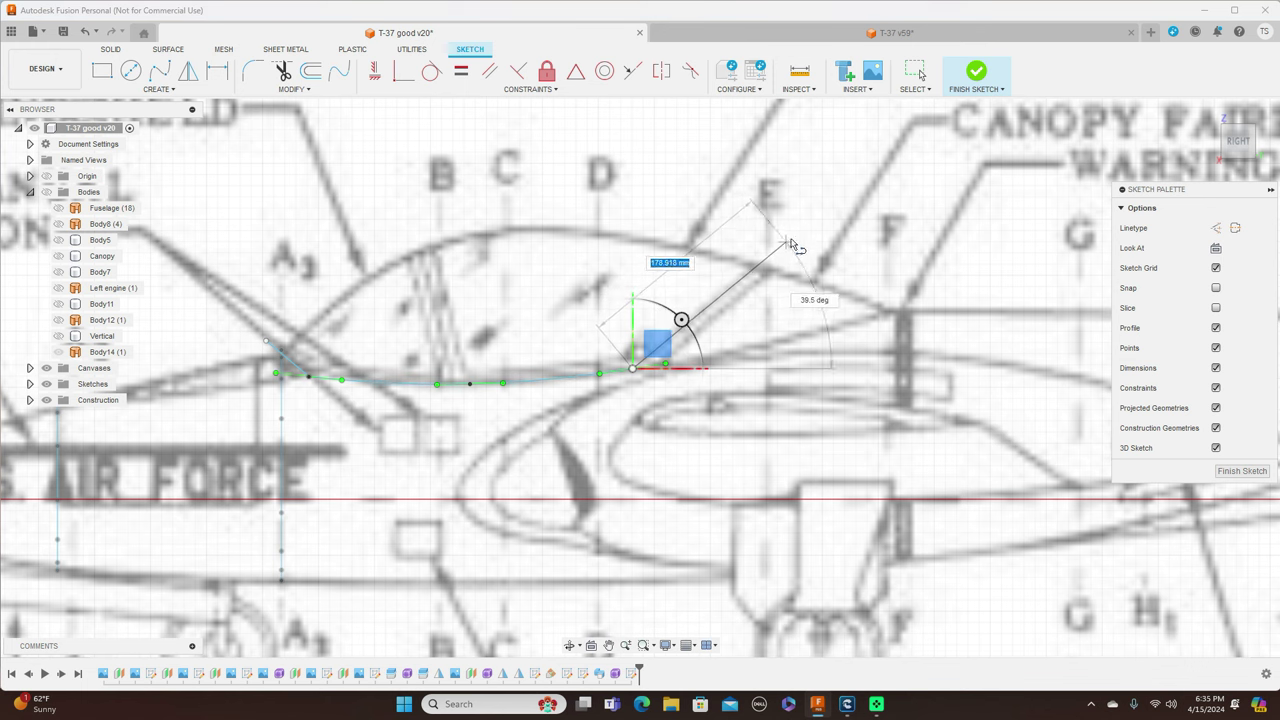
drag(657, 343, 823, 214)
right_click(815, 244)
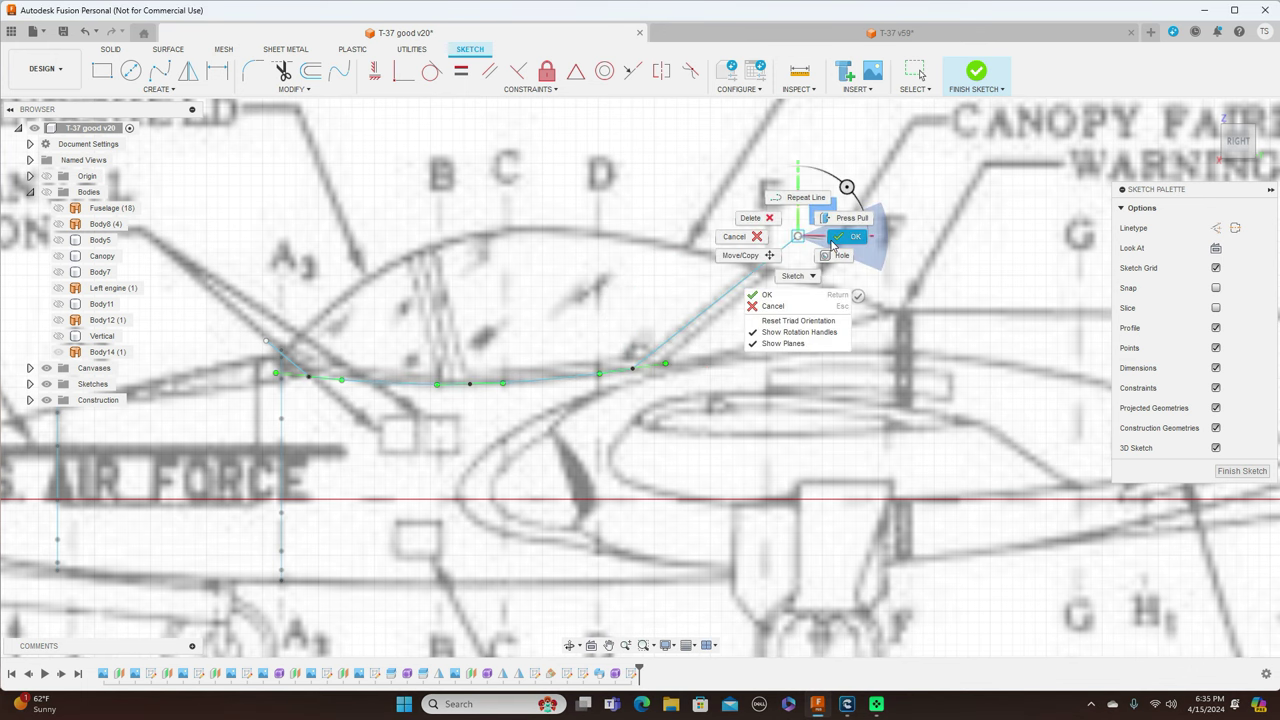
click(850, 236)
click(1240, 473)
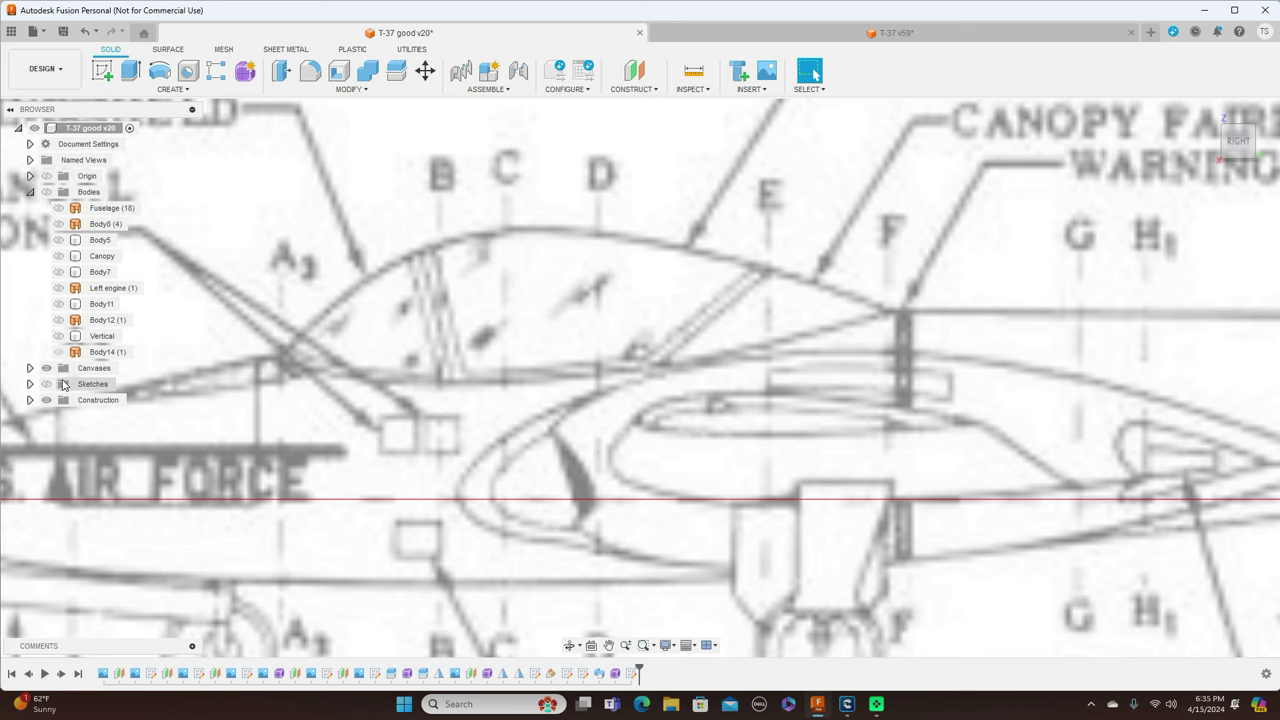
scroll(405, 400, down, 2)
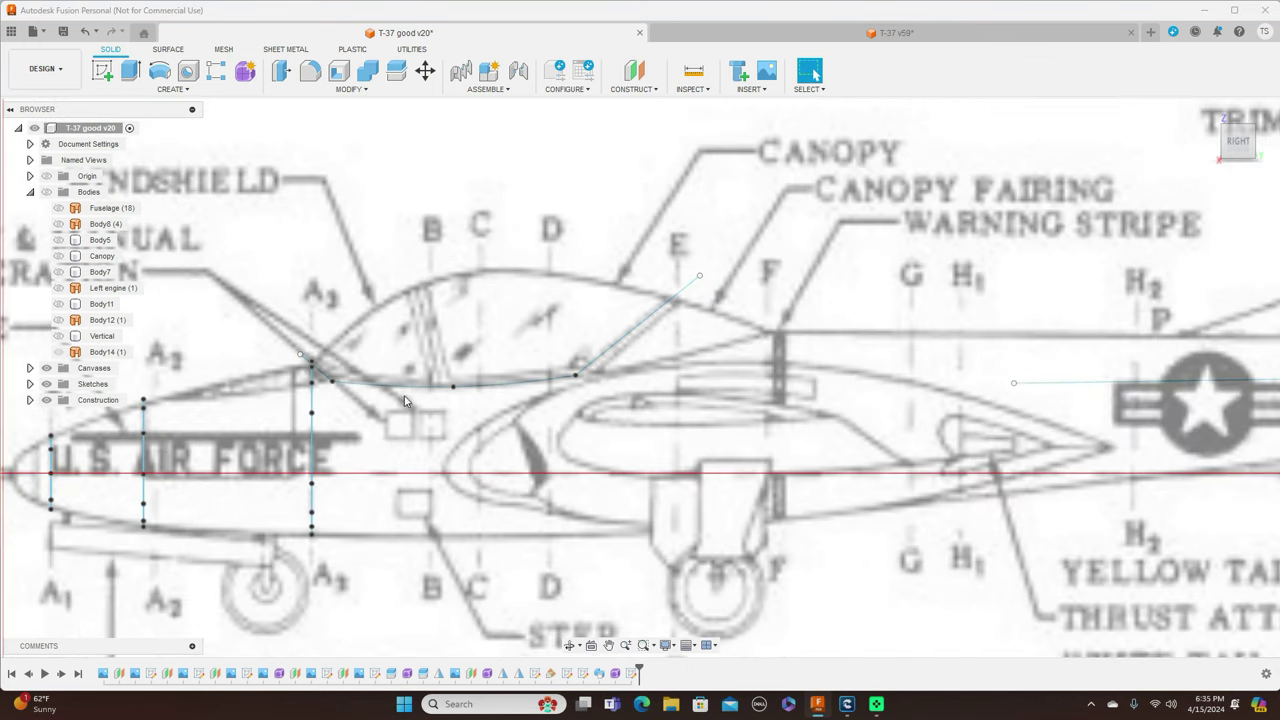
- Show the bodies and split Body14 with the canopy sketch line, creating Body15
click(46, 191)
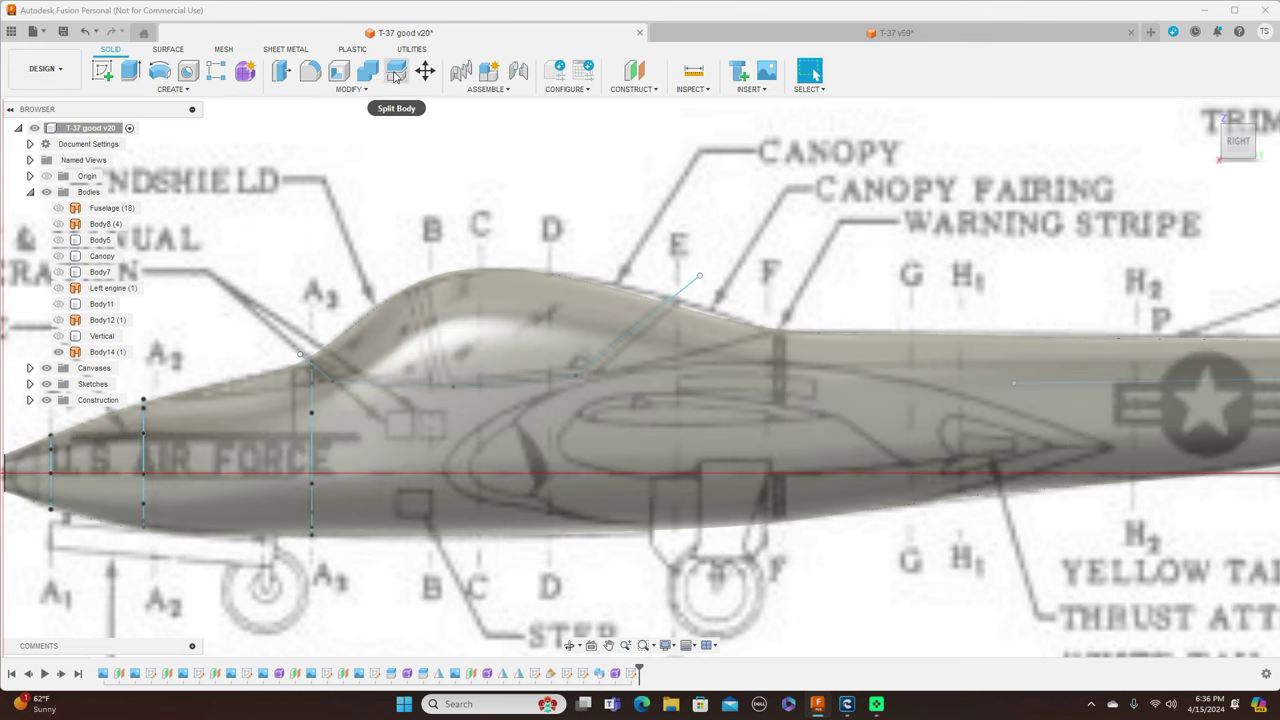
click(397, 72)
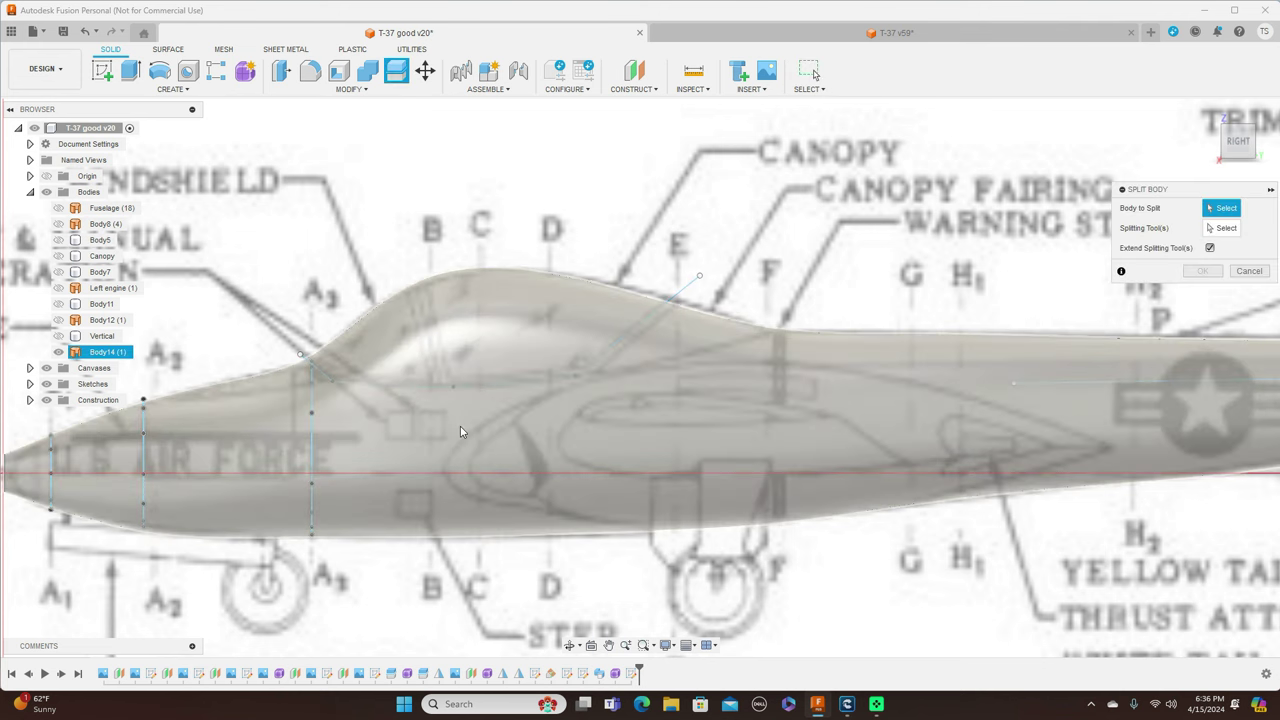
click(460, 426)
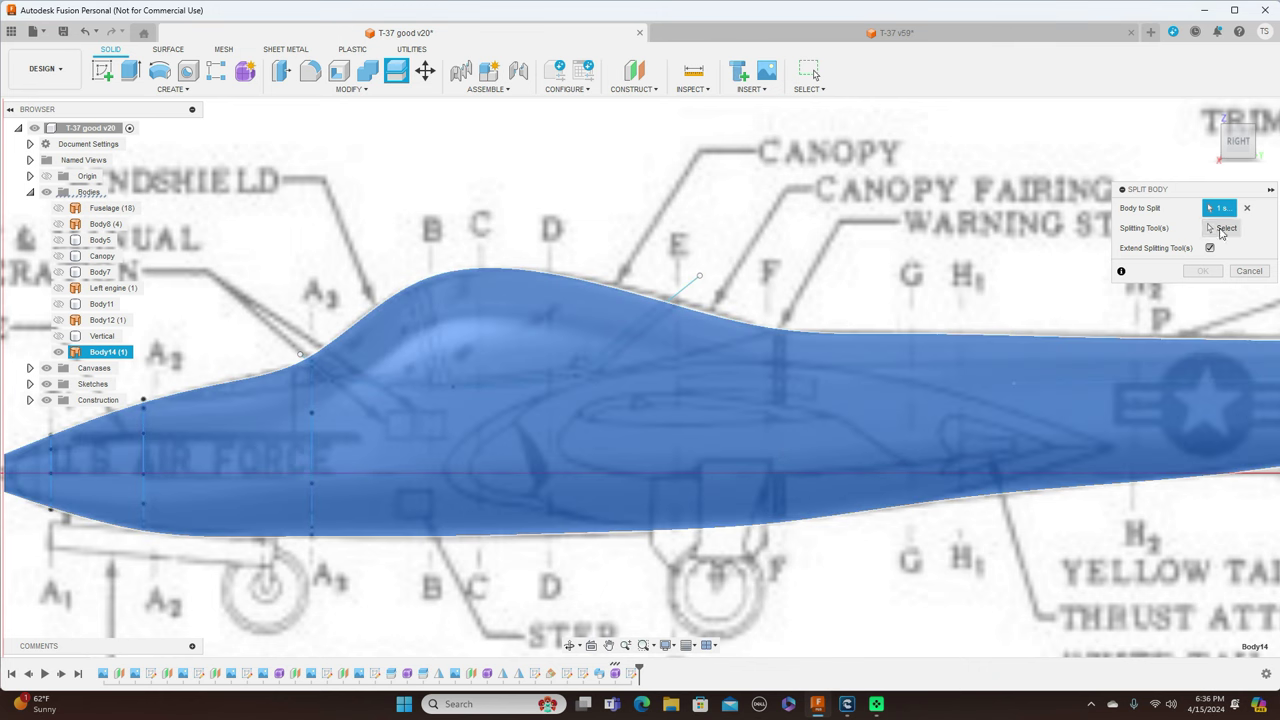
click(1222, 228)
click(687, 293)
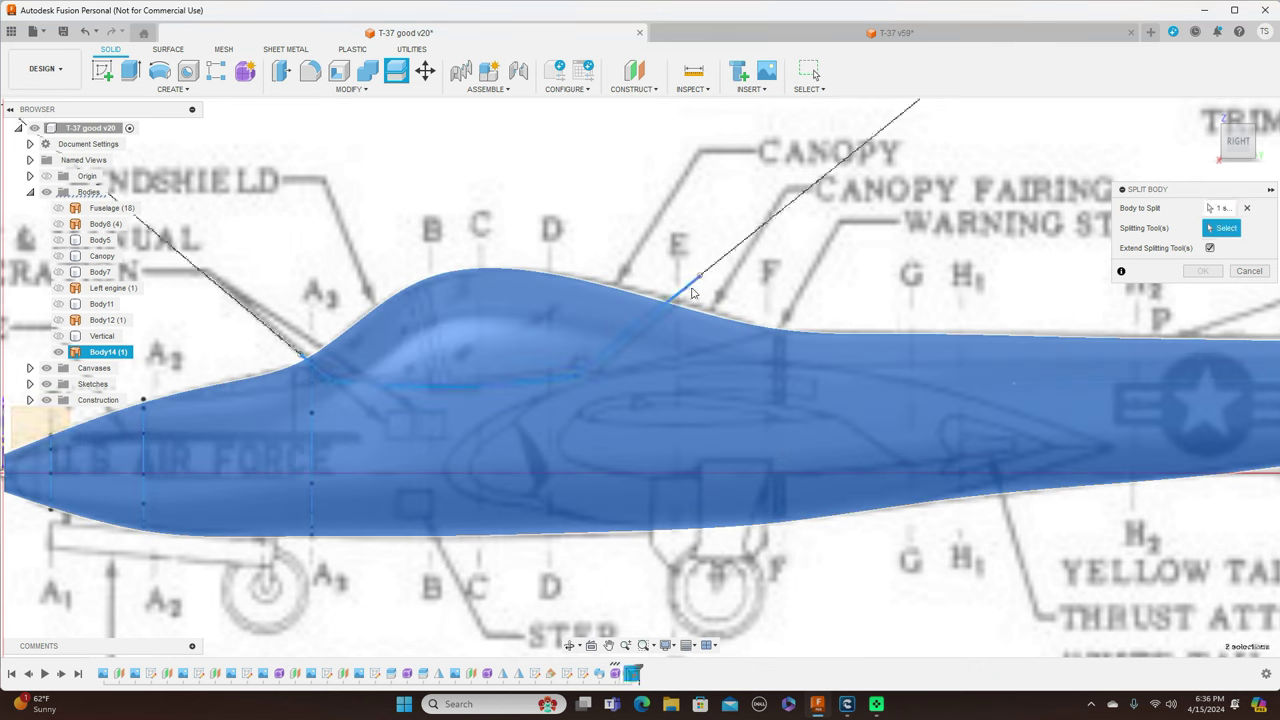
click(1202, 272)
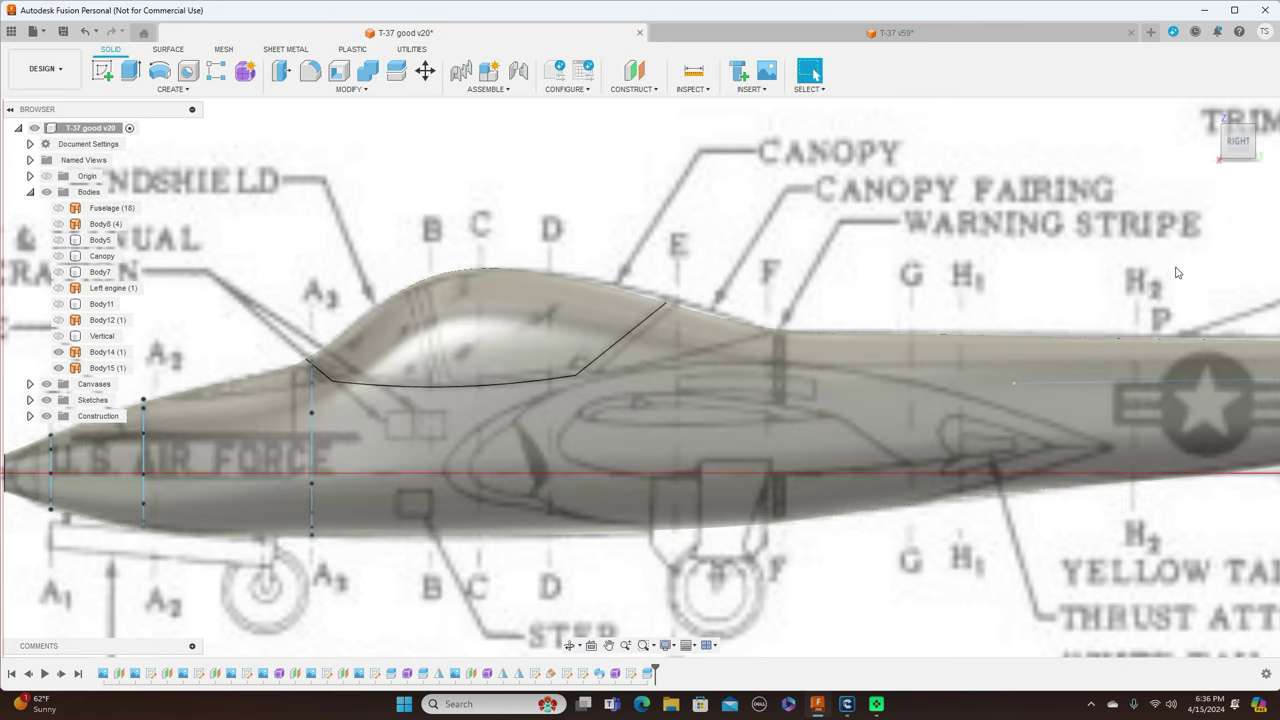
scroll(1007, 302, down, 3)
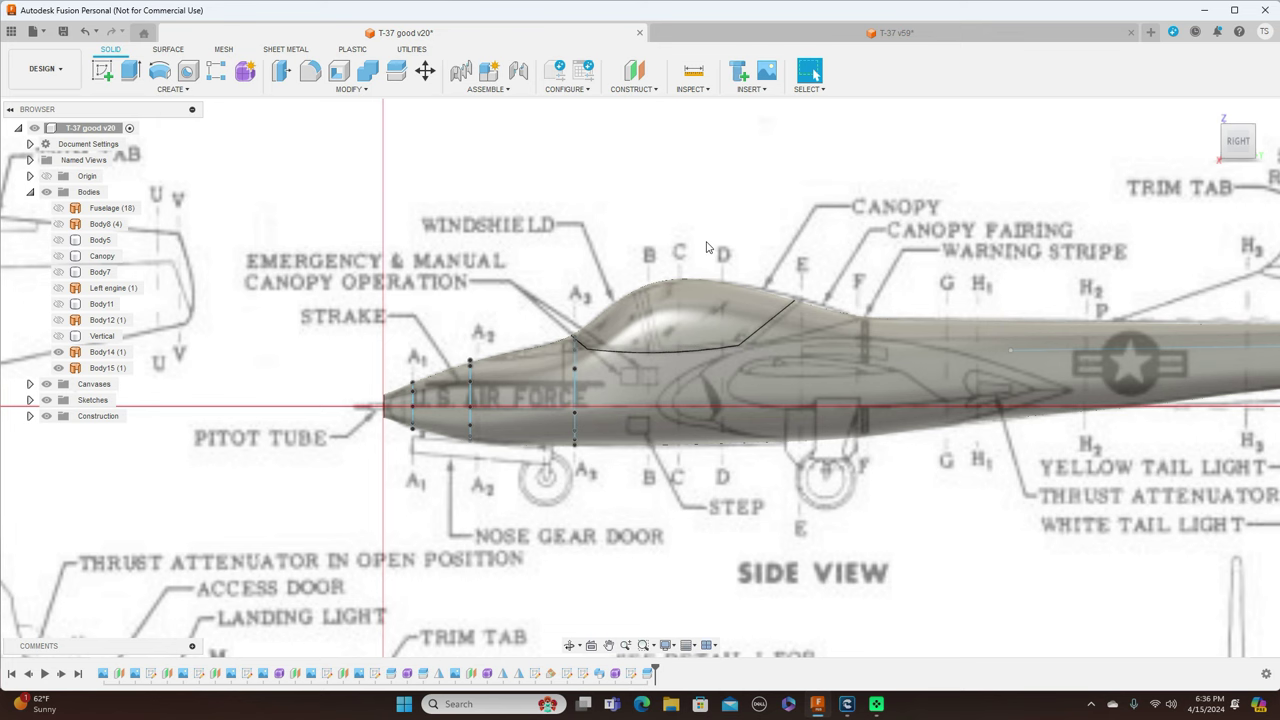
mouse_move(1250, 130)
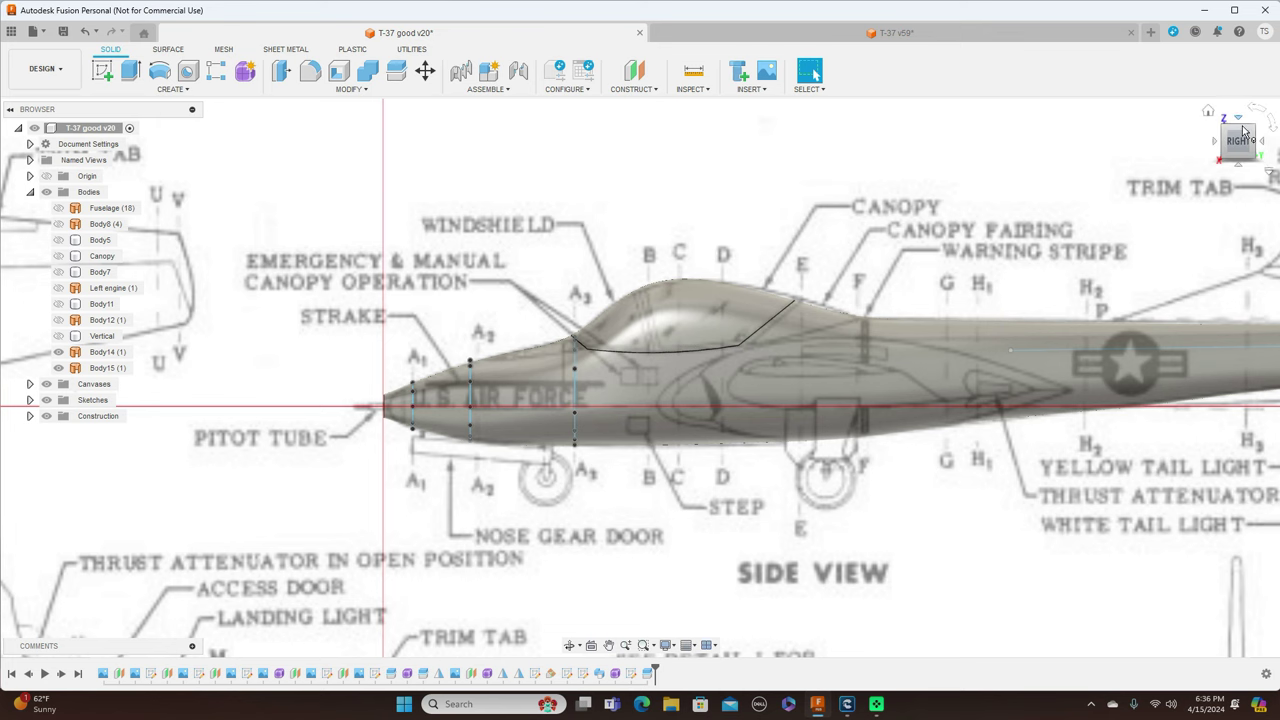
click(1243, 135)
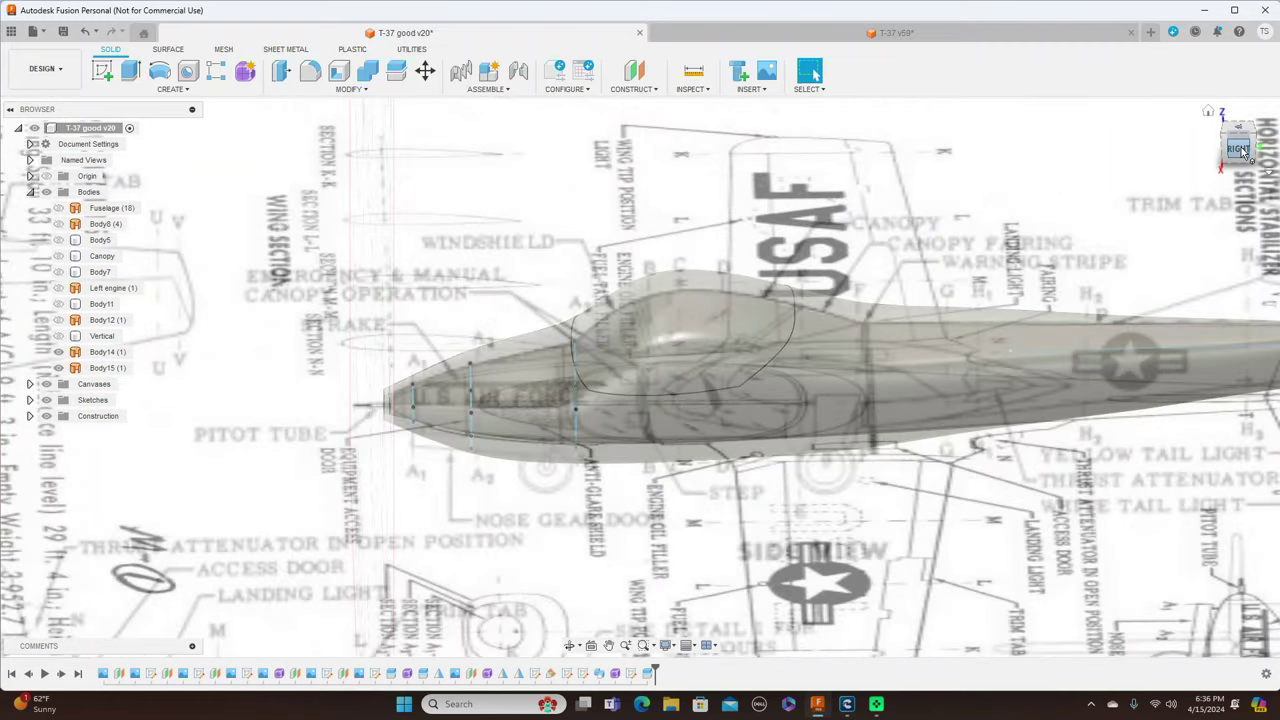
click(1238, 150)
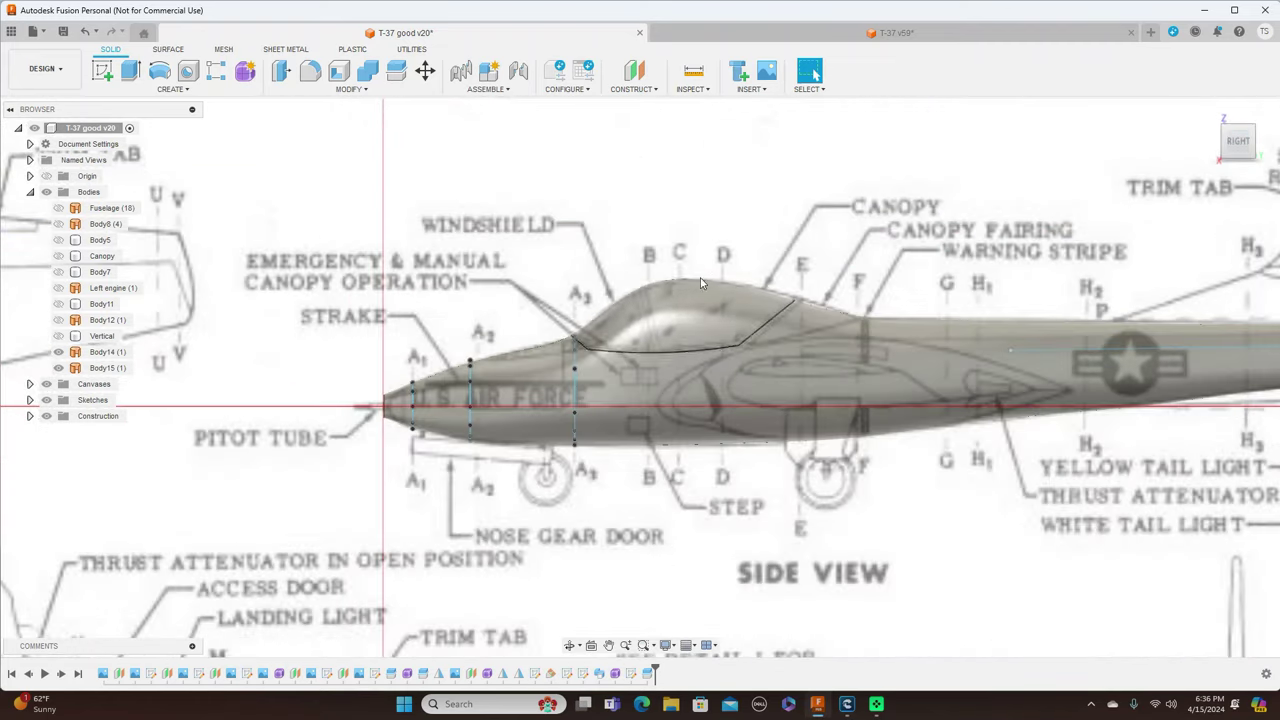
click(695, 315)
click(500, 270)
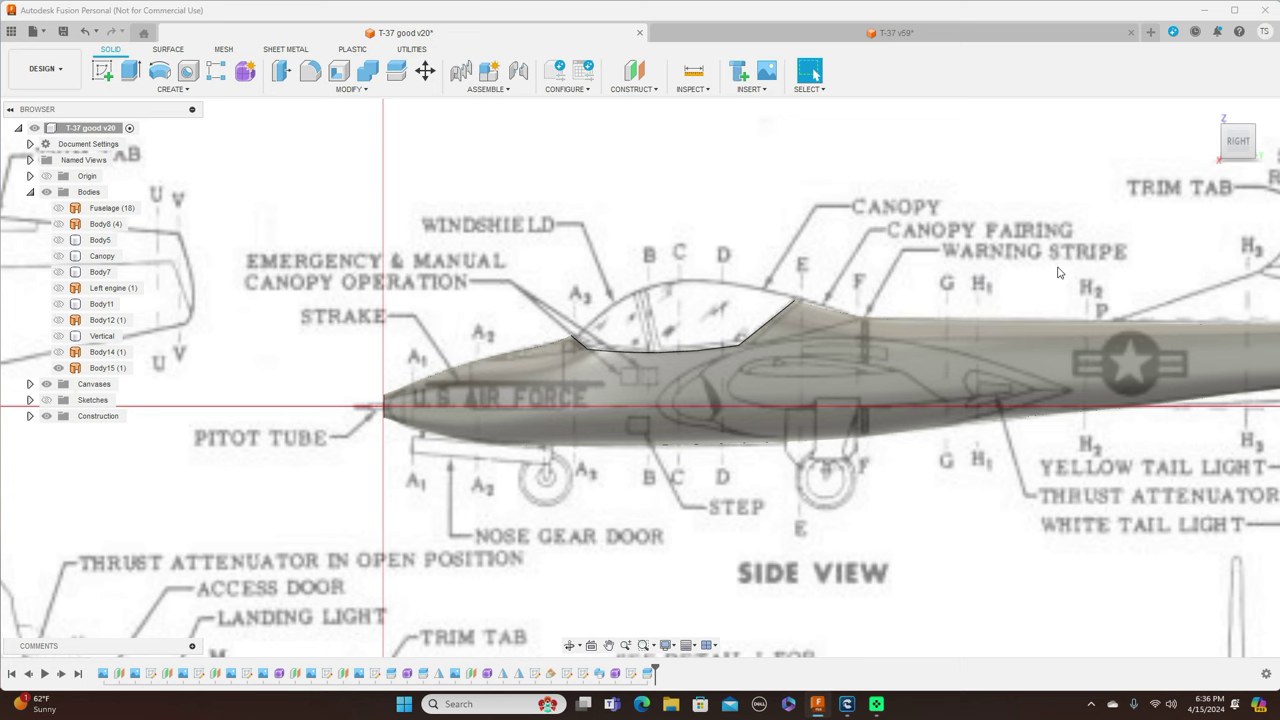
mouse_move(1237, 142)
mouse_down()
mouse_move(1236, 215)
mouse_move(1237, 150)
mouse_up()
click(1238, 142)
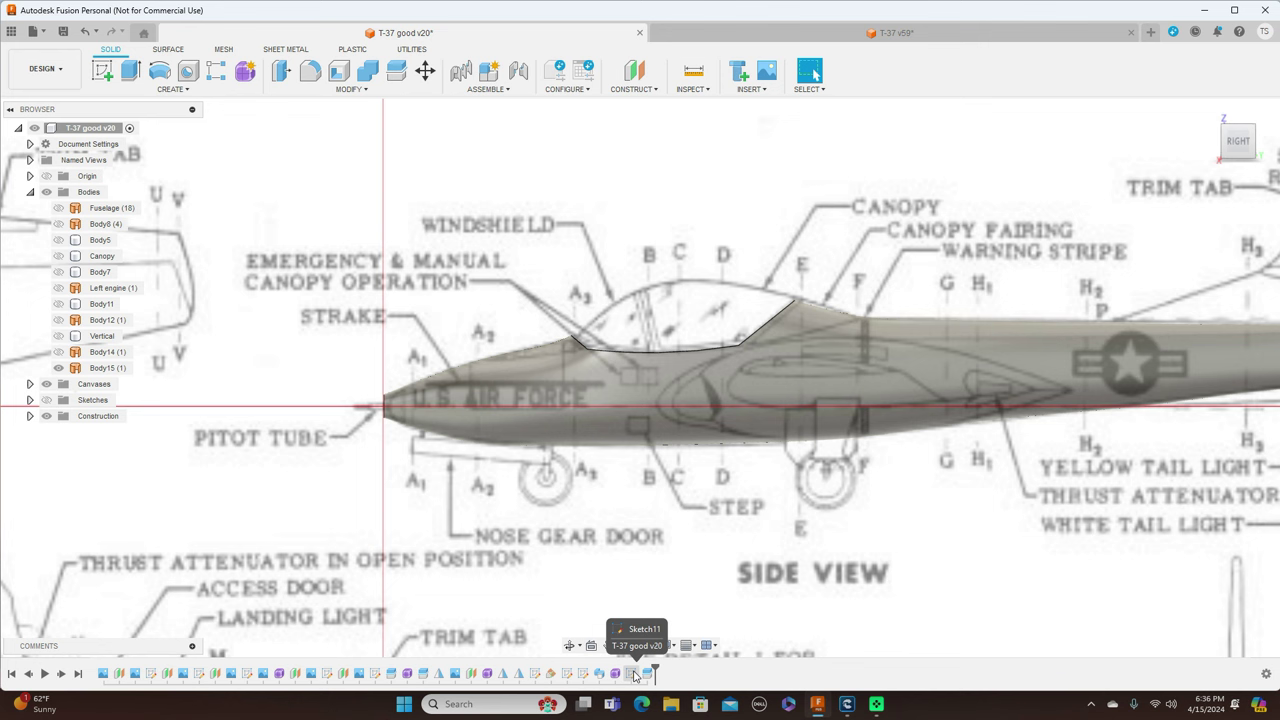
- Edit Sketch11, dragging the spline end and tangent back toward station F, then finish
right_click(634, 676)
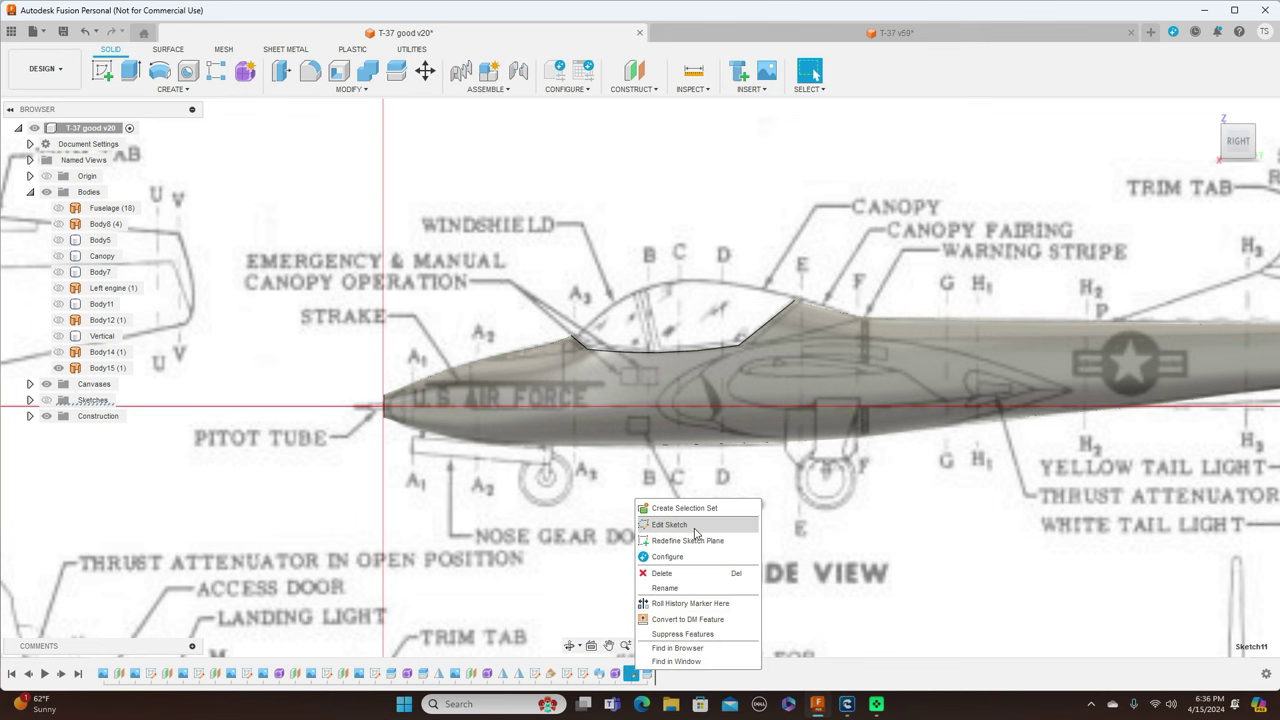
click(697, 530)
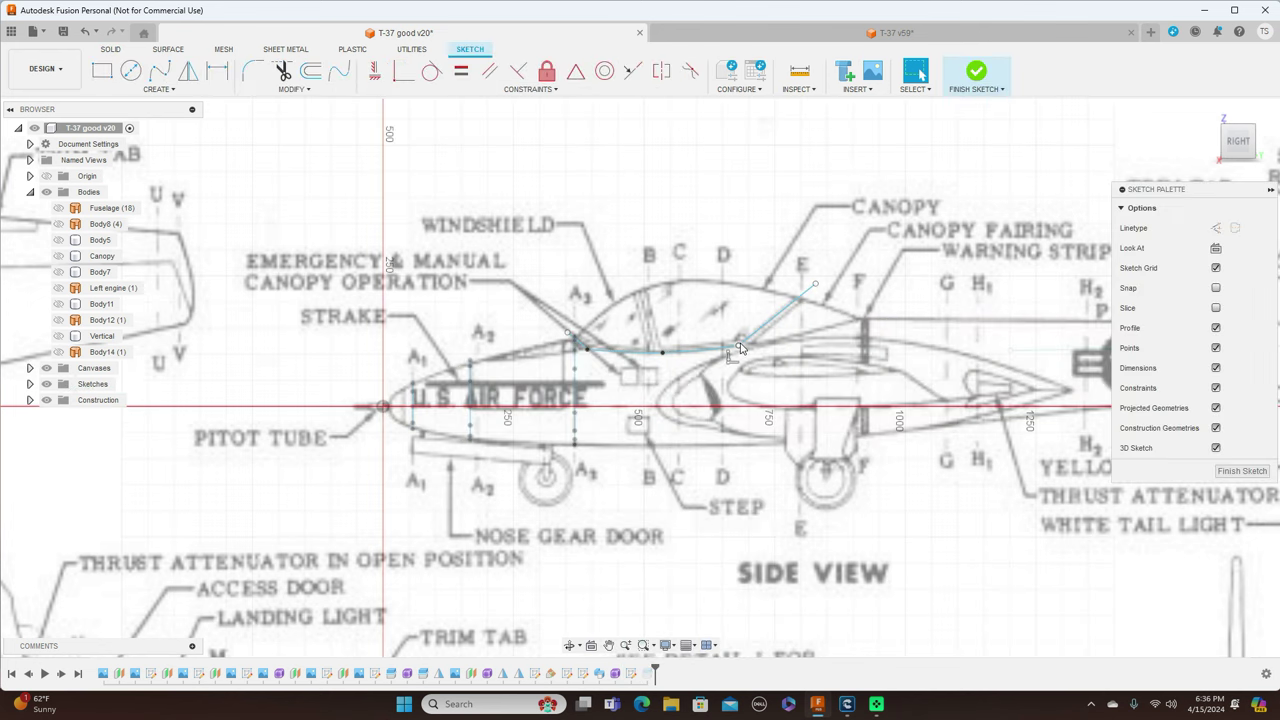
drag(740, 349, 767, 344)
drag(816, 286, 895, 309)
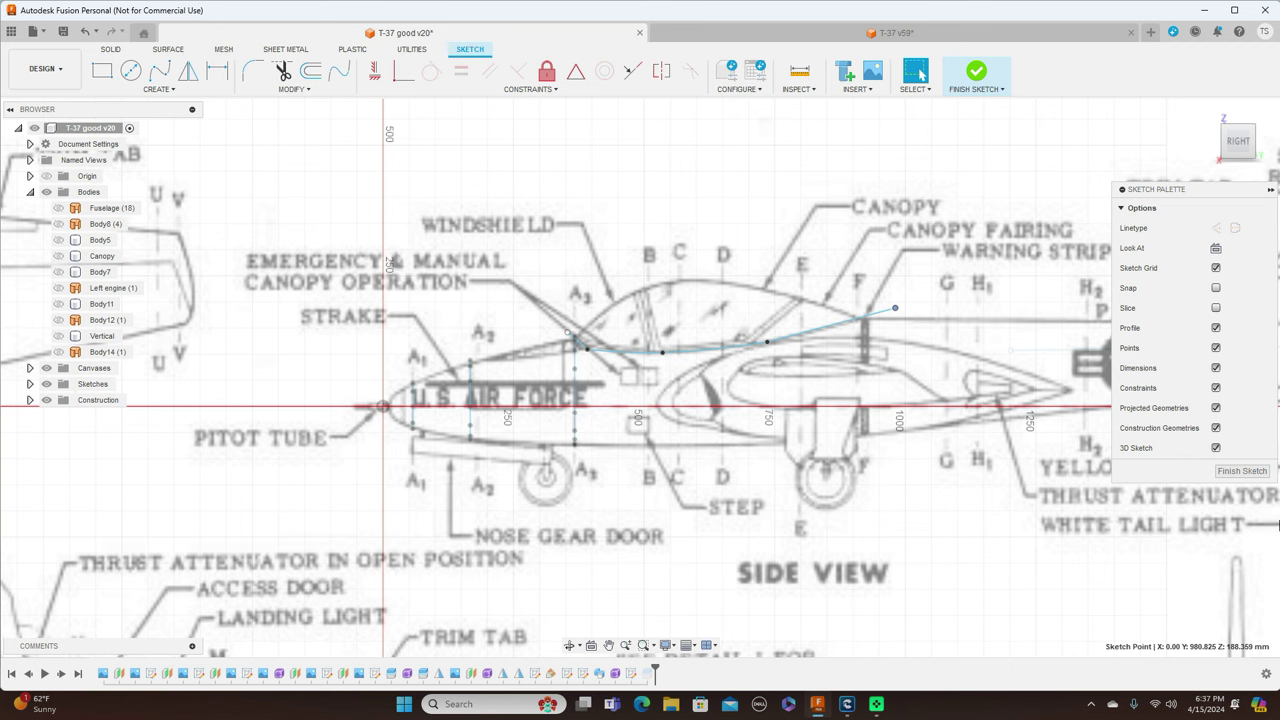
click(1242, 471)
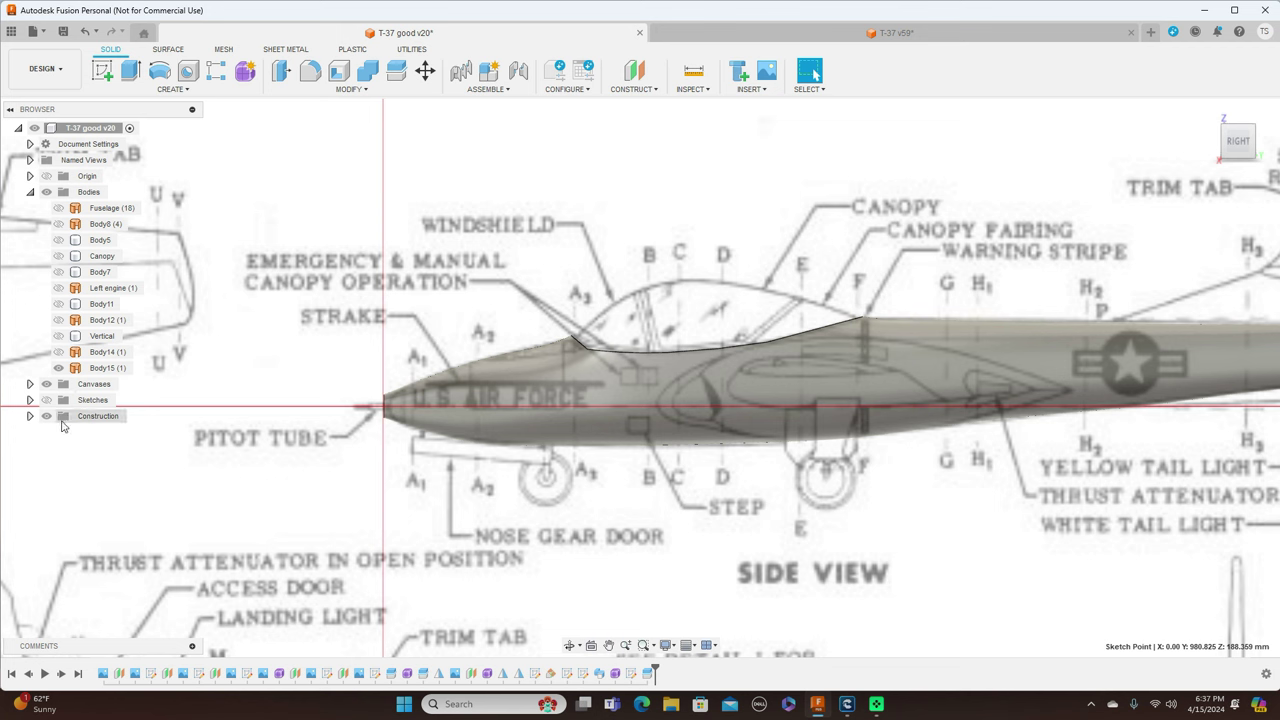
- Make construction plane A3 visible, orbit to an oblique top view, and enter Create Form
click(30, 416)
click(62, 529)
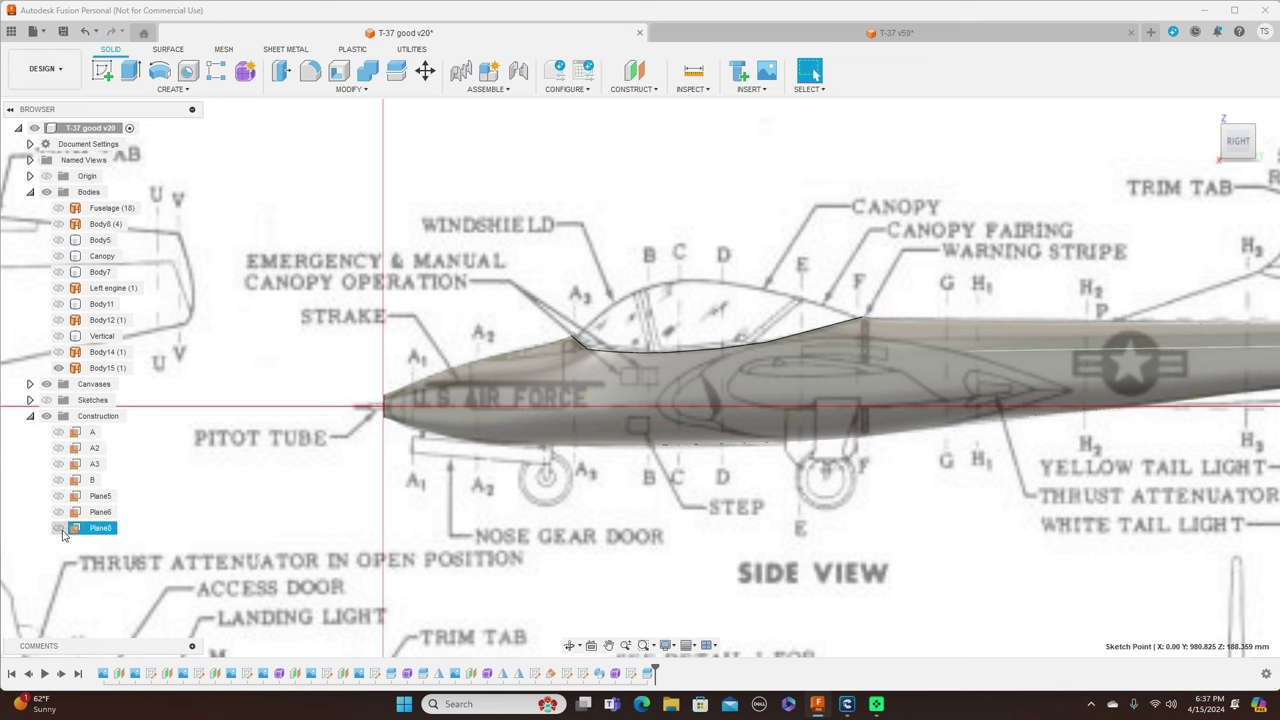
click(59, 529)
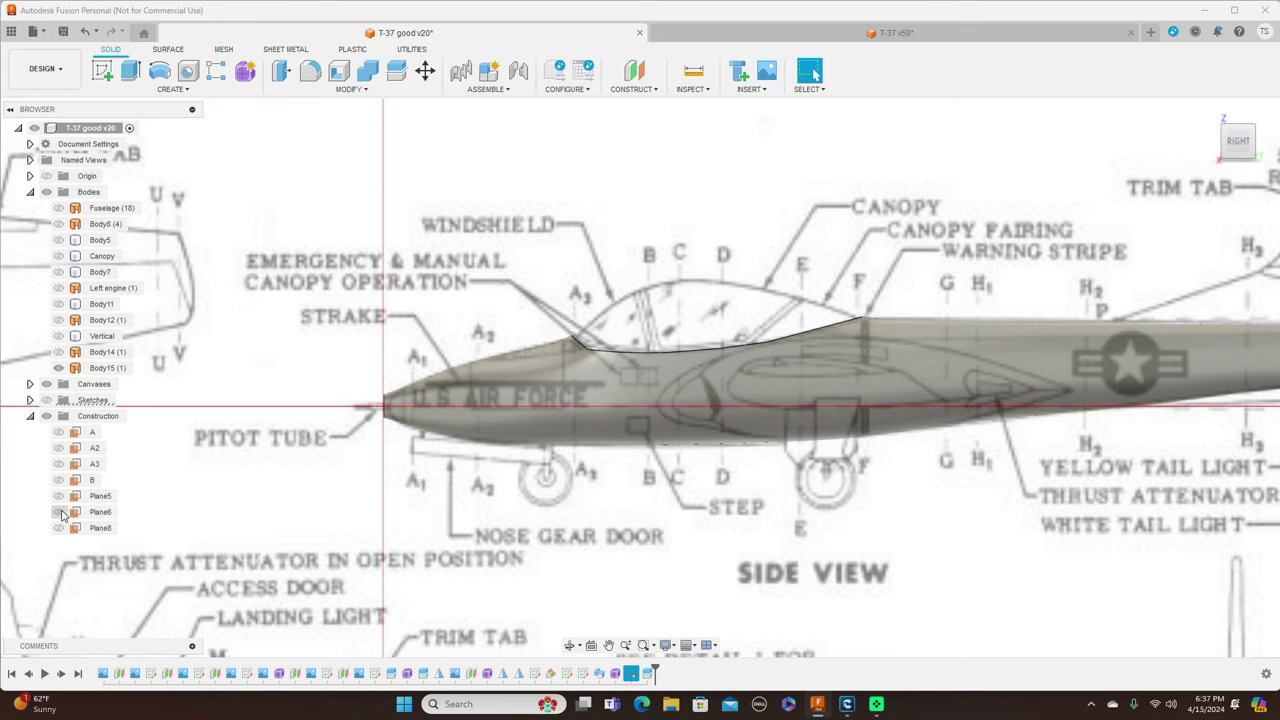
click(62, 500)
click(63, 450)
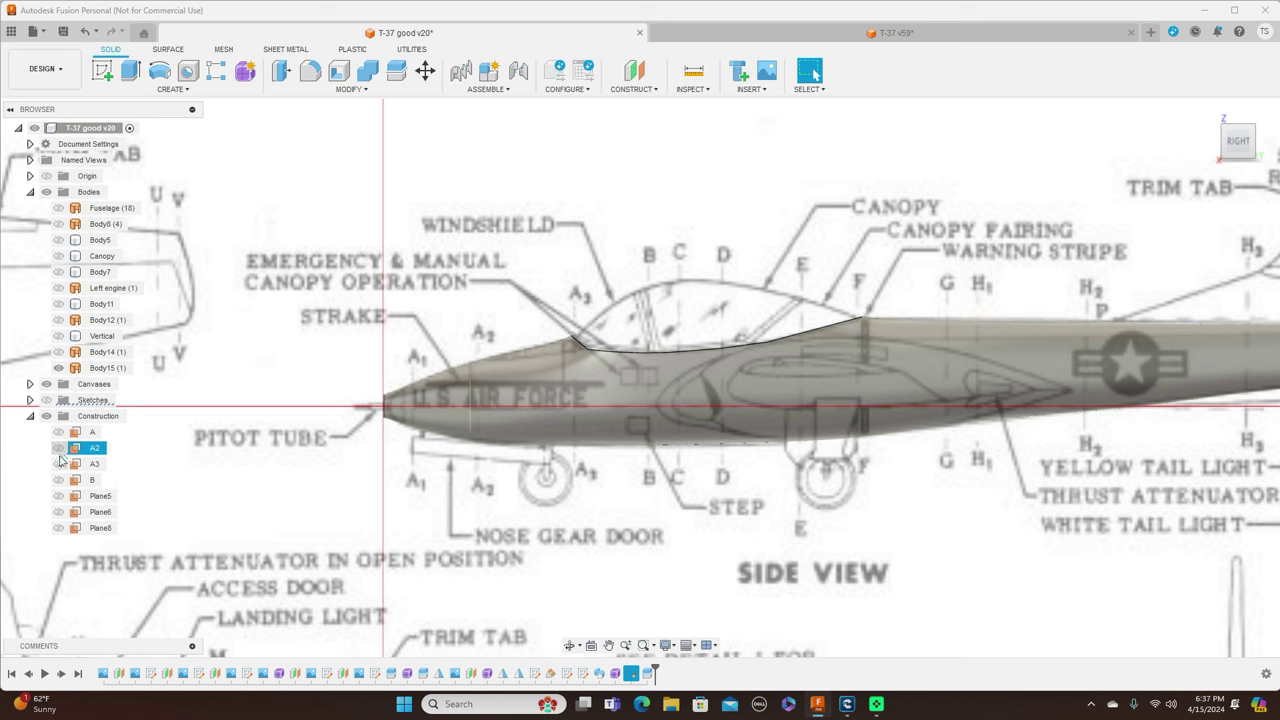
click(58, 465)
click(58, 465)
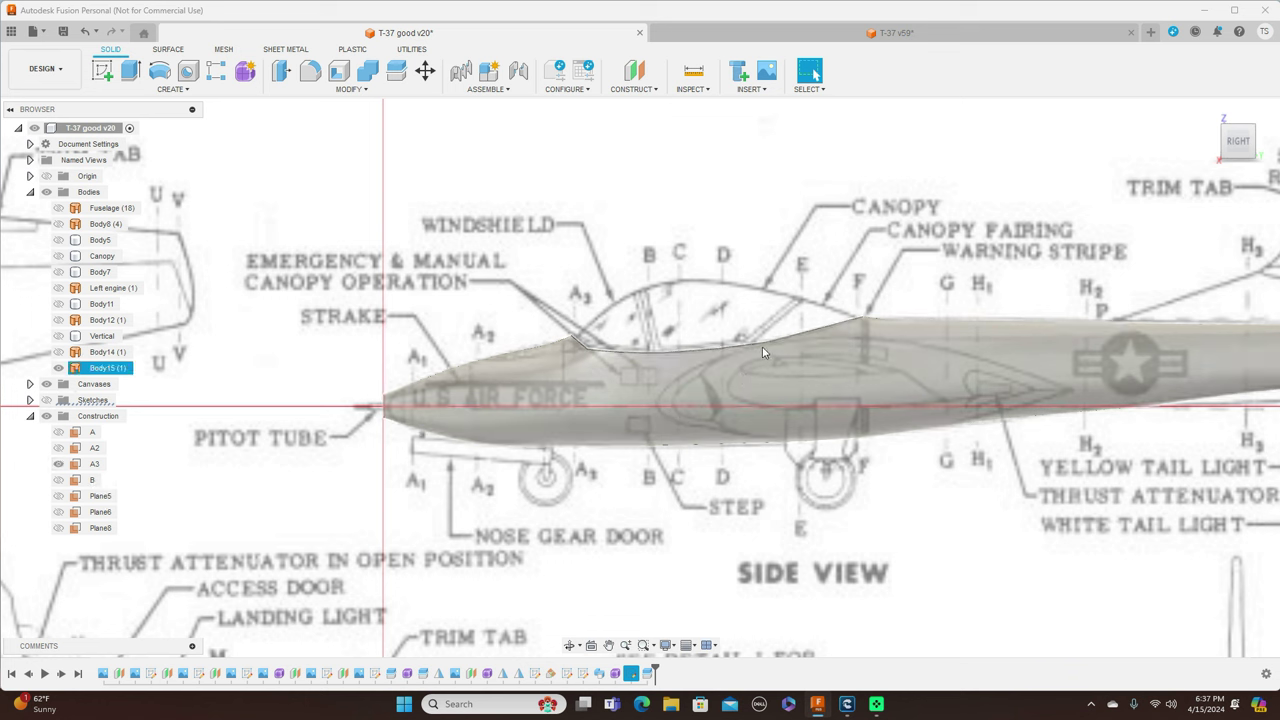
drag(1229, 148, 487, 181)
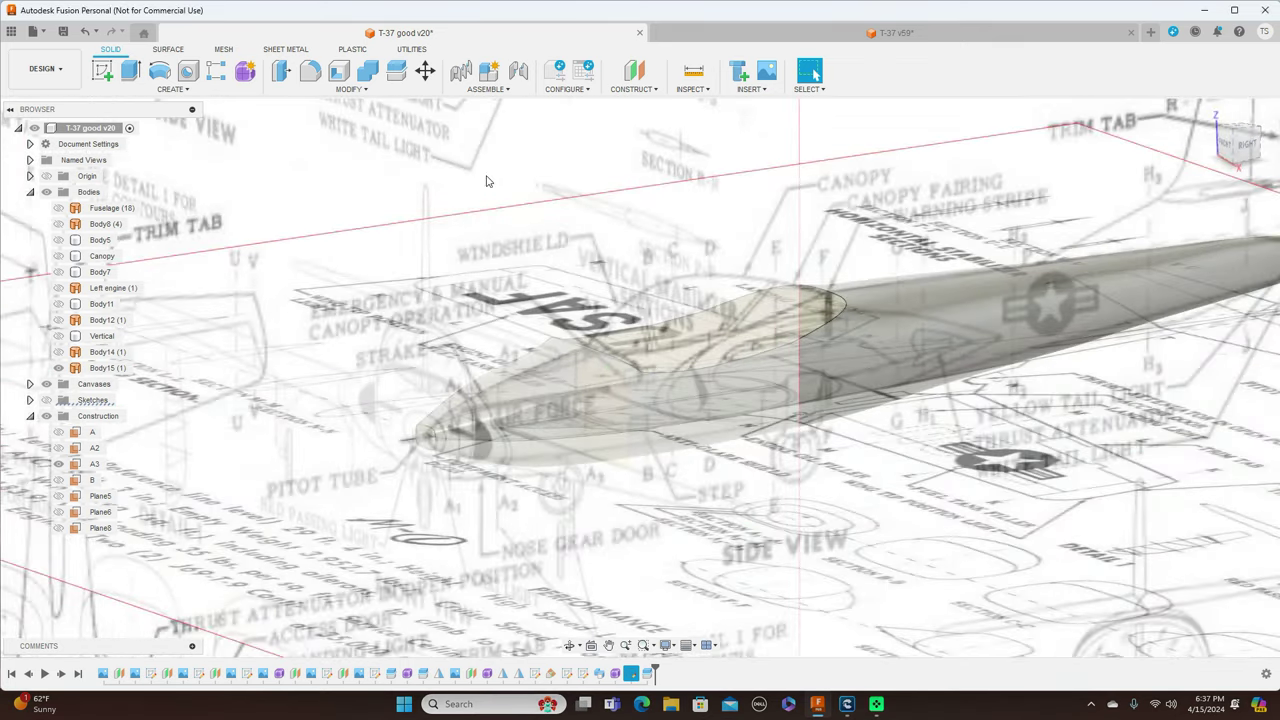
click(246, 72)
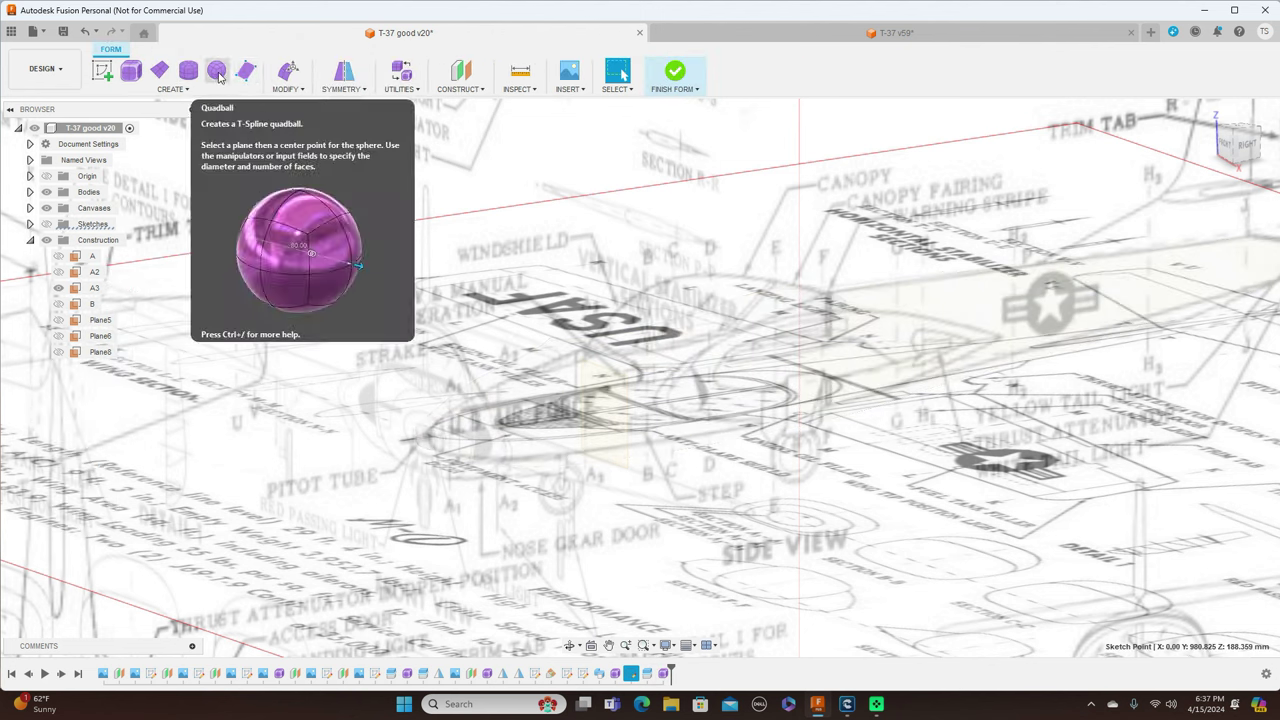
- Start the Quadball command and switch to the FRONT view
click(218, 74)
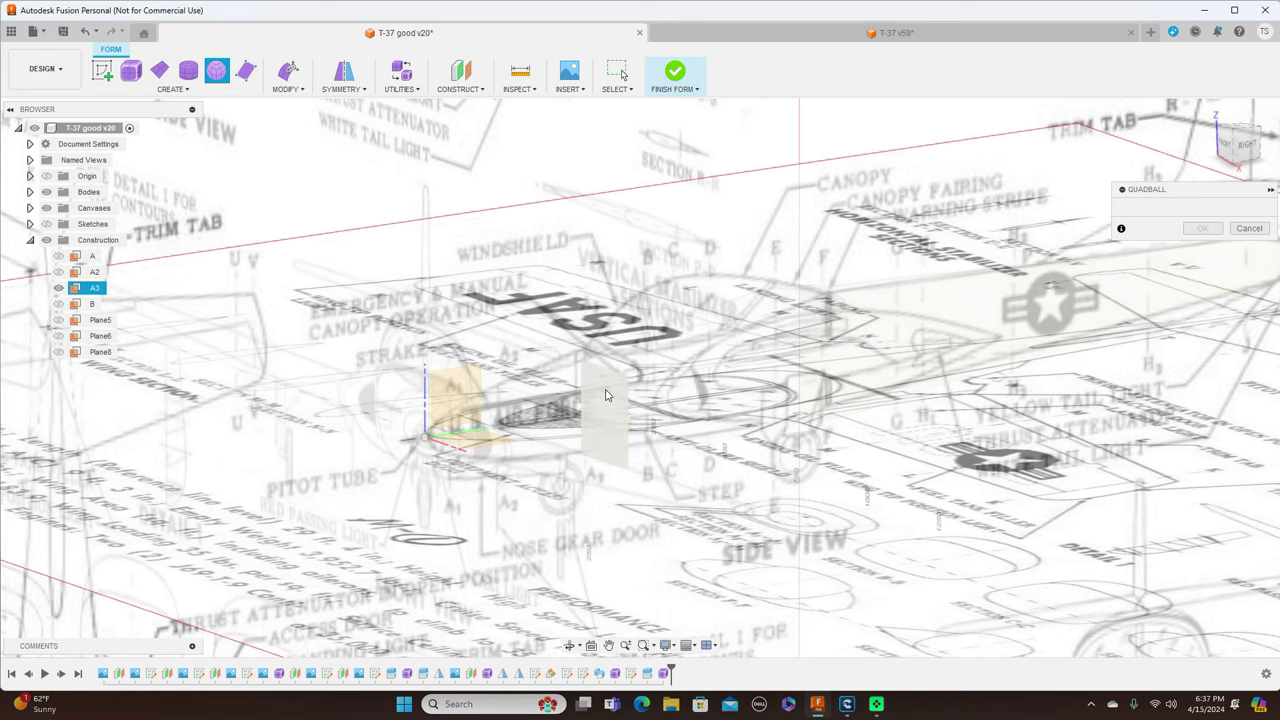
click(1230, 150)
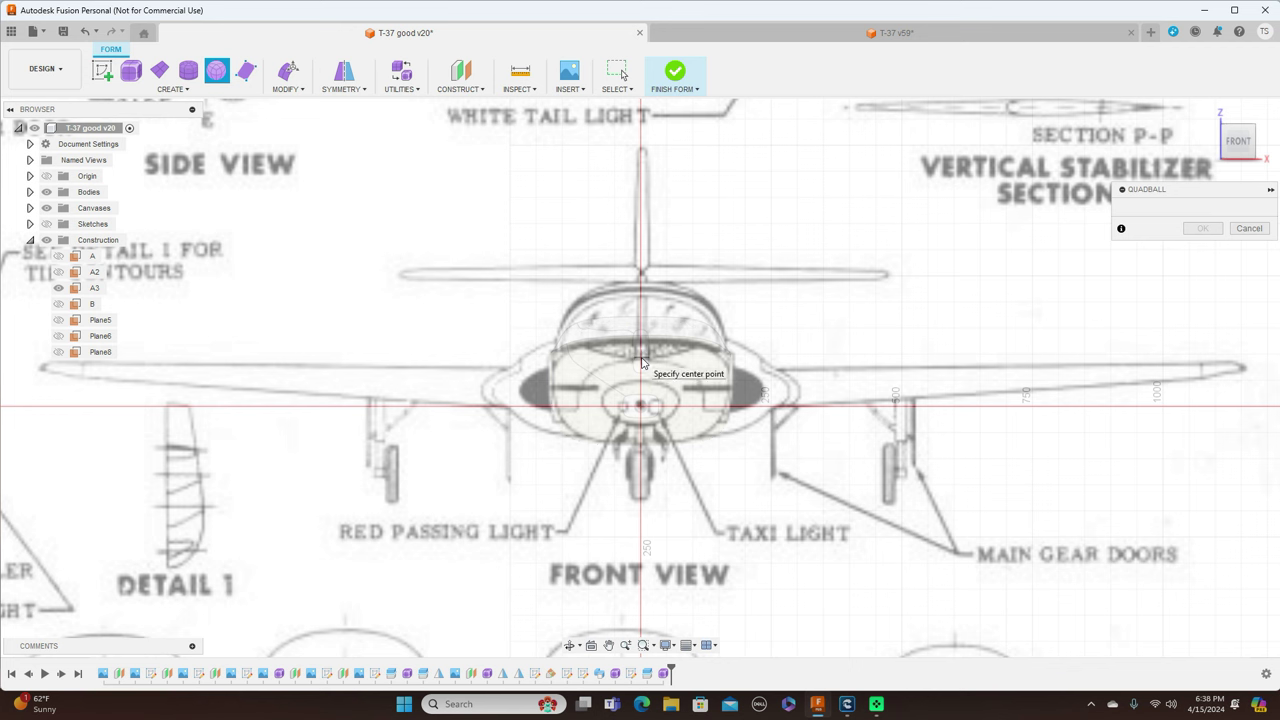
- Place a 300 mm quadball on the cockpit centre, confirm it, and select all its faces
click(640, 350)
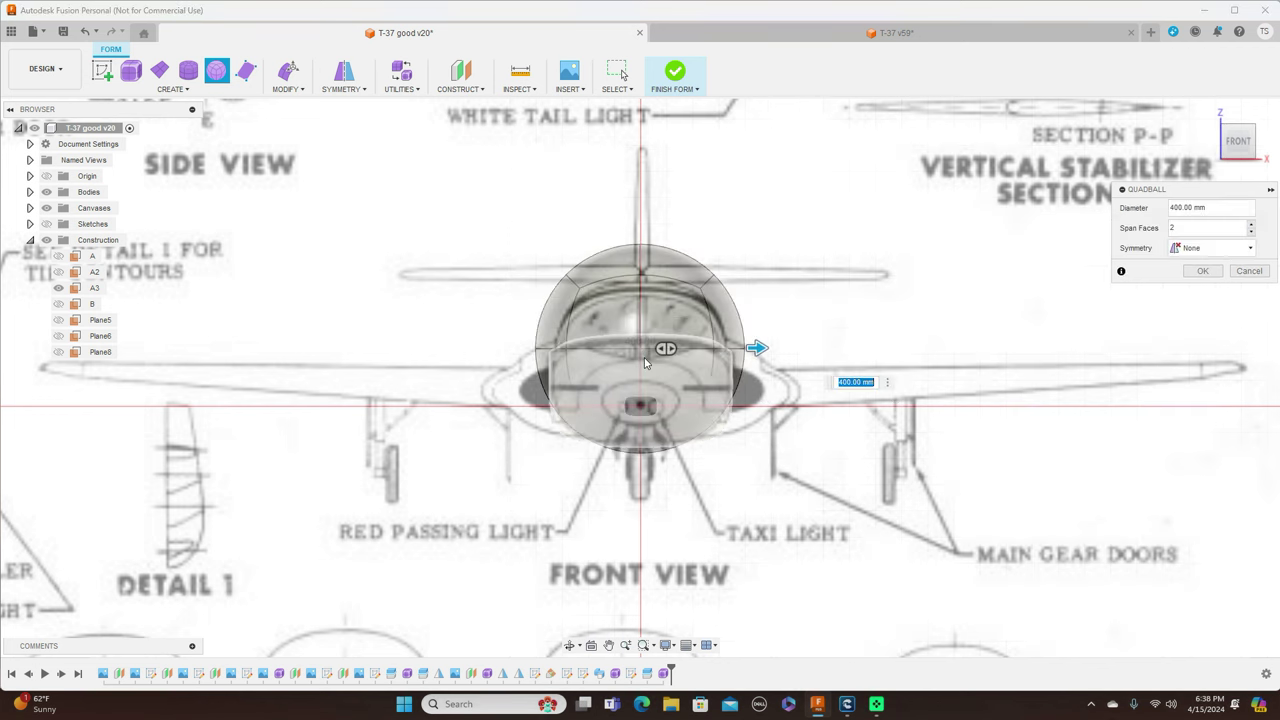
drag(754, 347, 725, 346)
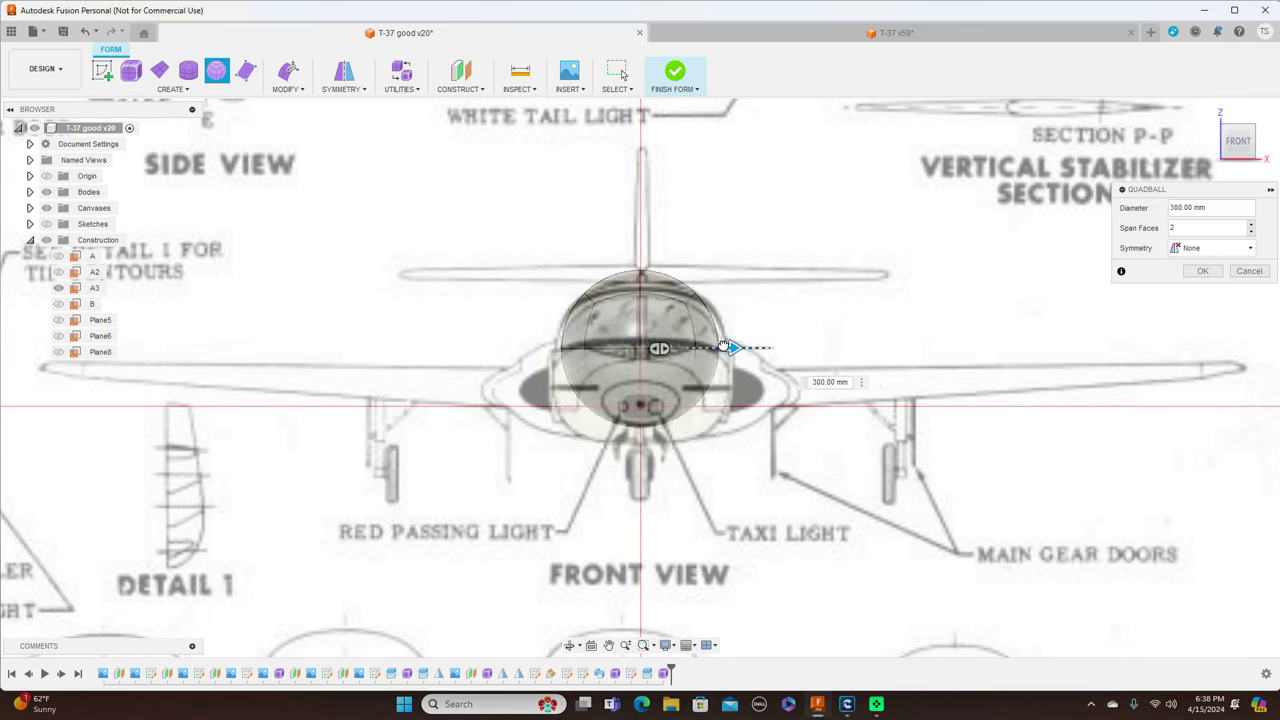
drag(725, 346, 719, 347)
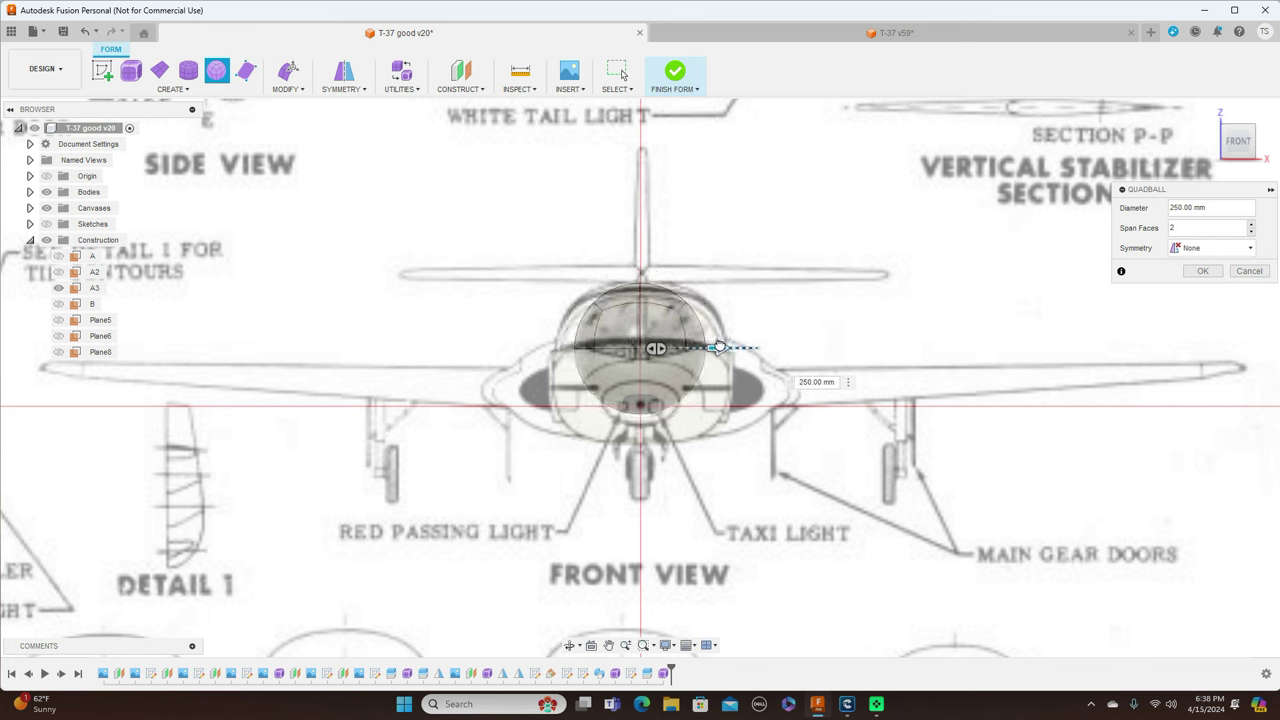
drag(733, 345, 733, 347)
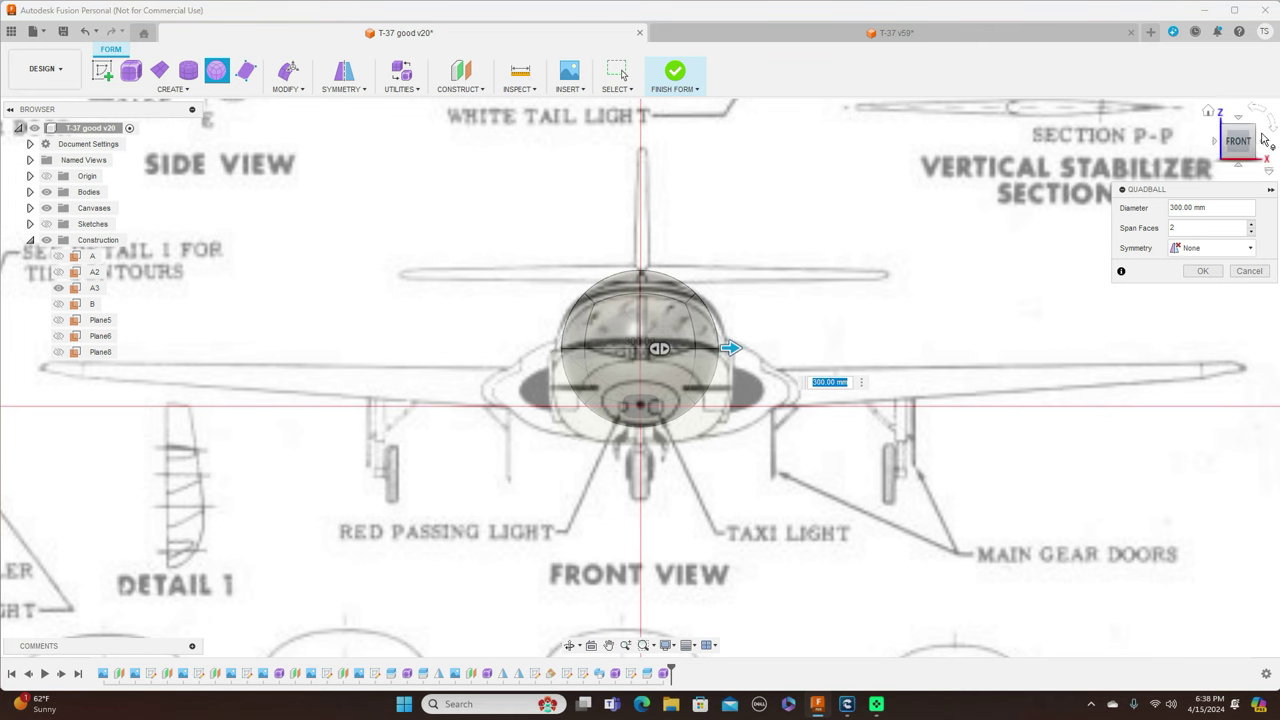
click(1261, 145)
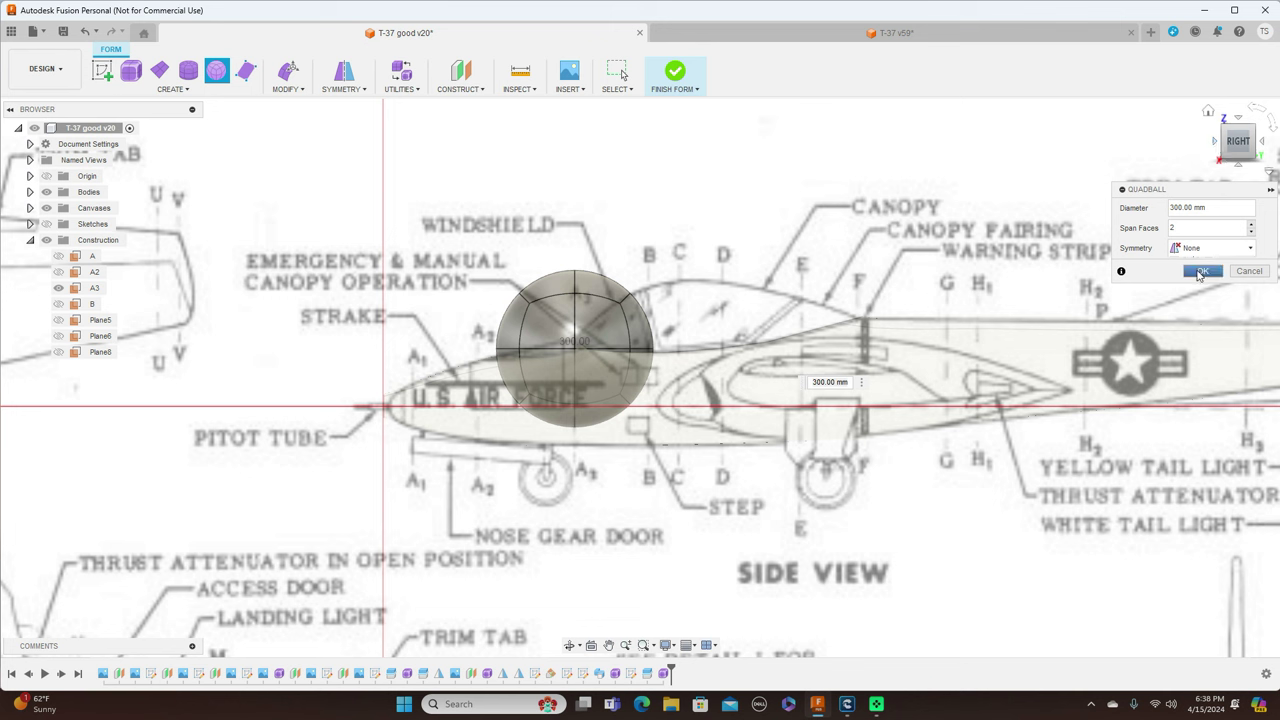
click(1201, 271)
drag(453, 189, 806, 512)
right_click(698, 230)
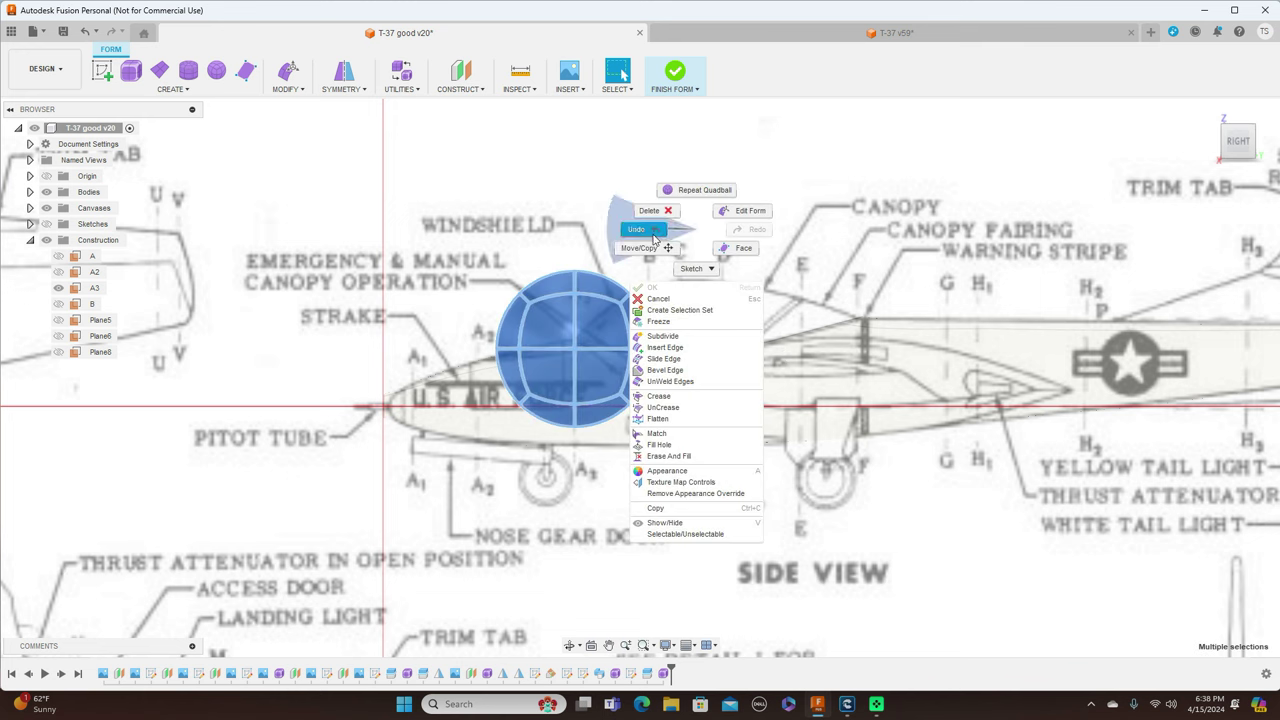
- Move the sphere 228.451 mm in Y and -21.696 mm in Z over the canopy
click(652, 249)
drag(590, 331, 709, 344)
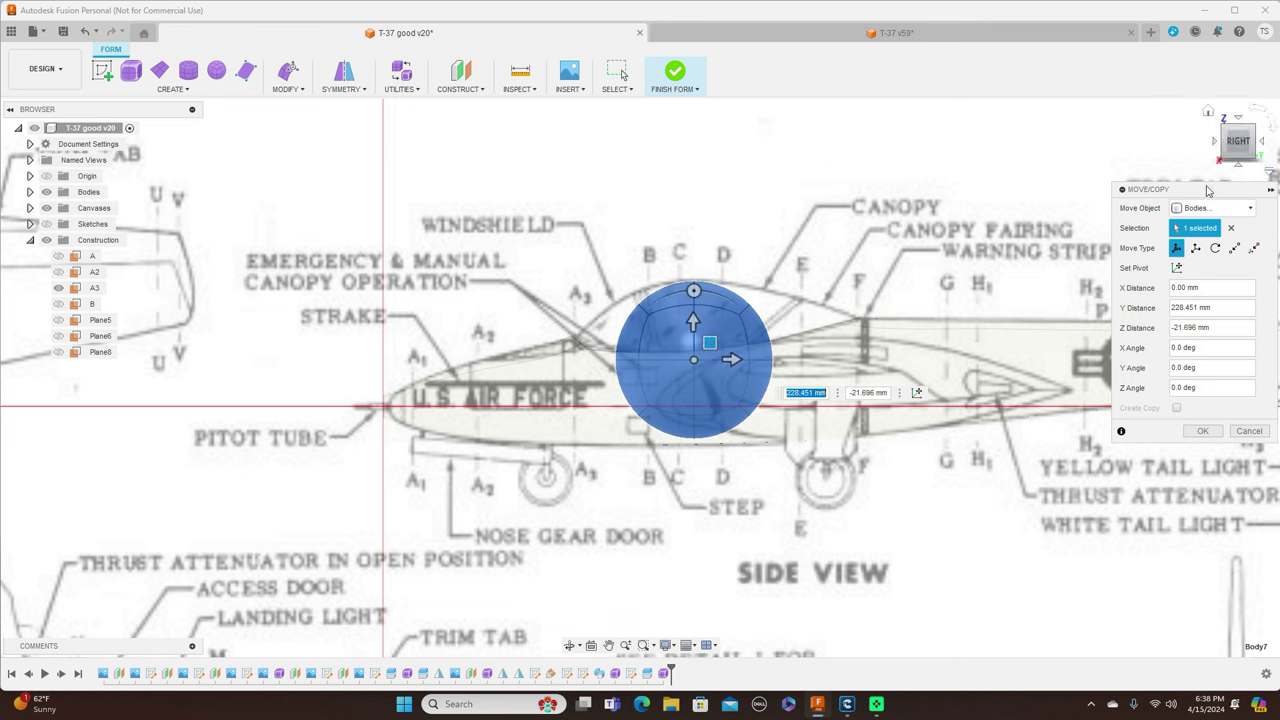
click(1203, 430)
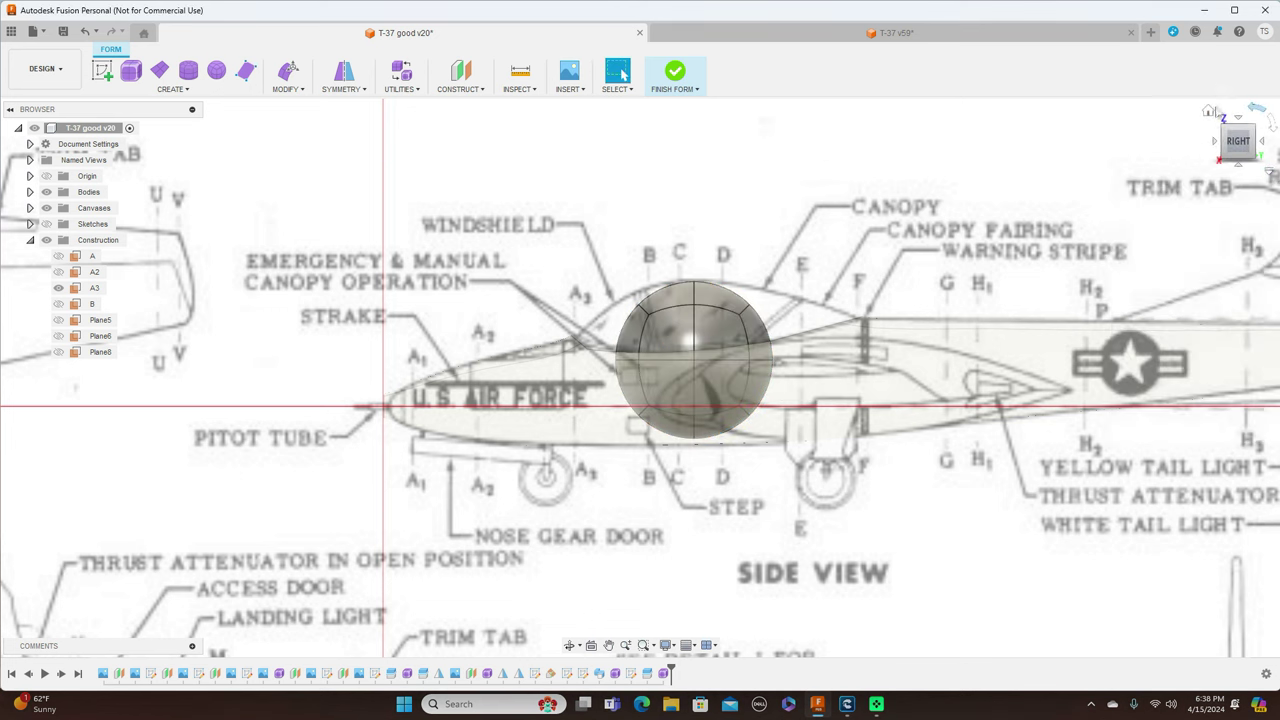
click(1215, 143)
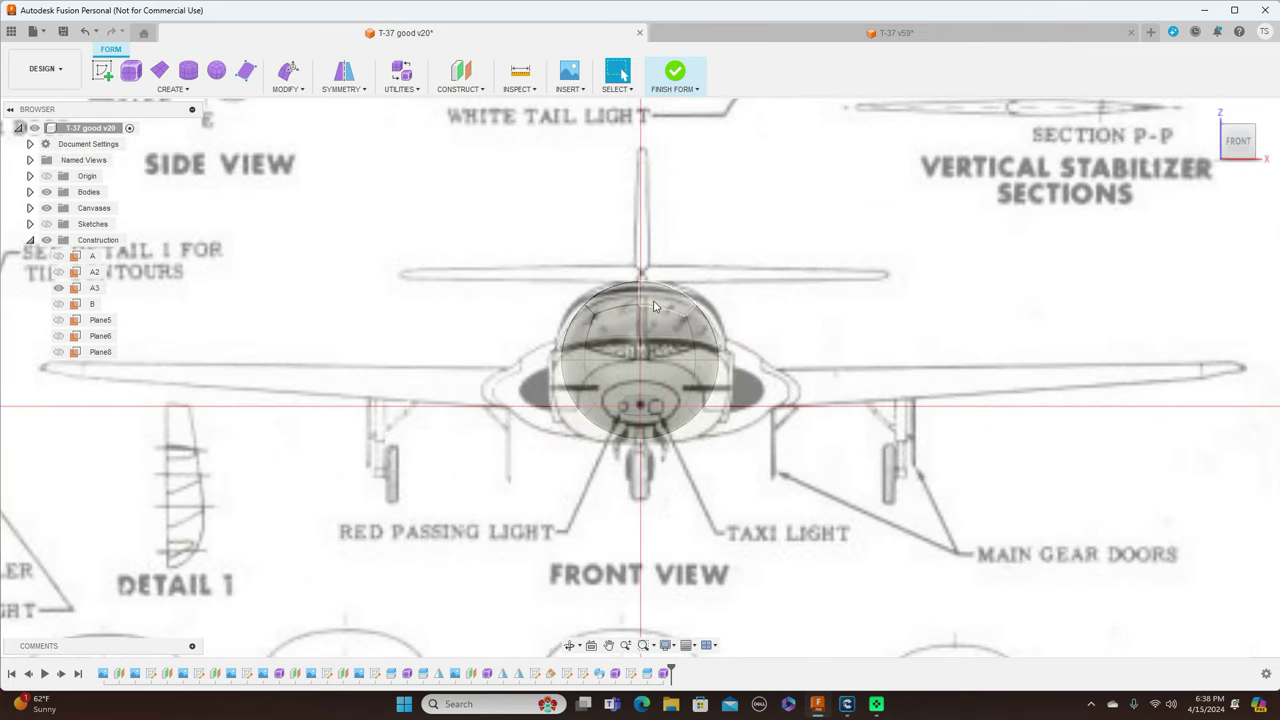
- In the side view, pull a sphere edge forward into an egg shape and lift the top edge slightly
click(641, 325)
right_click(846, 257)
click(1026, 231)
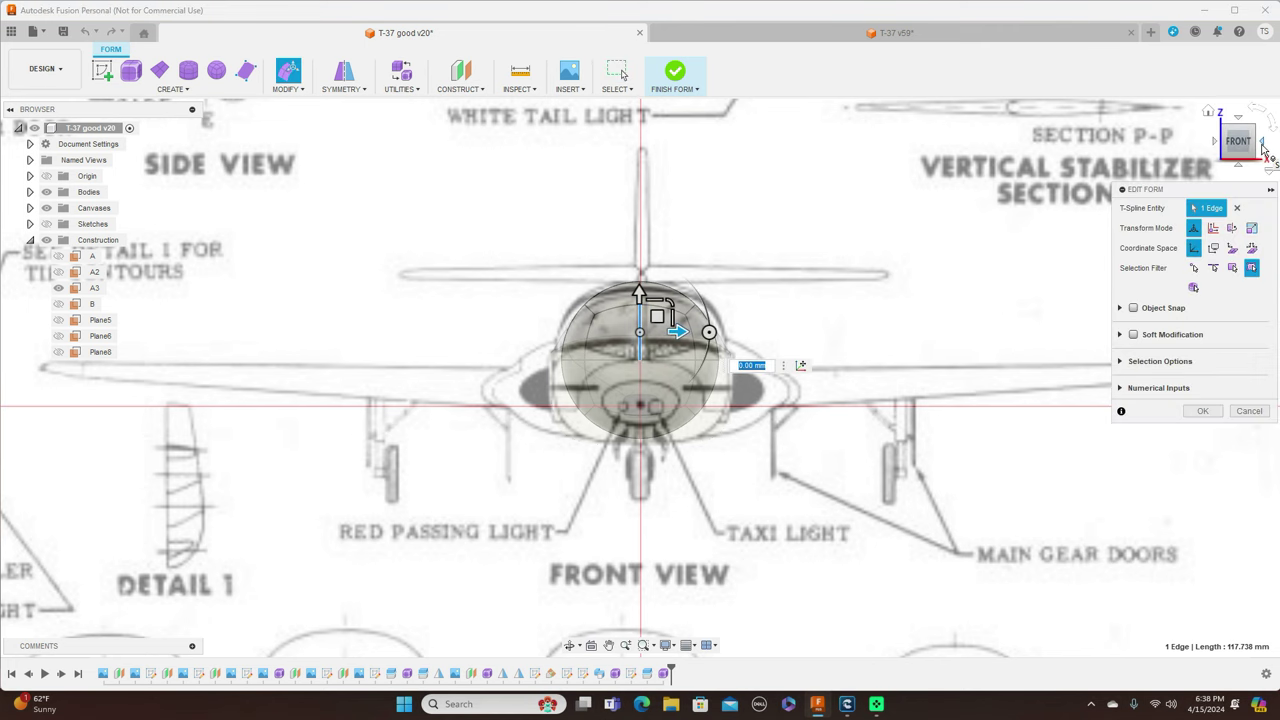
click(1263, 148)
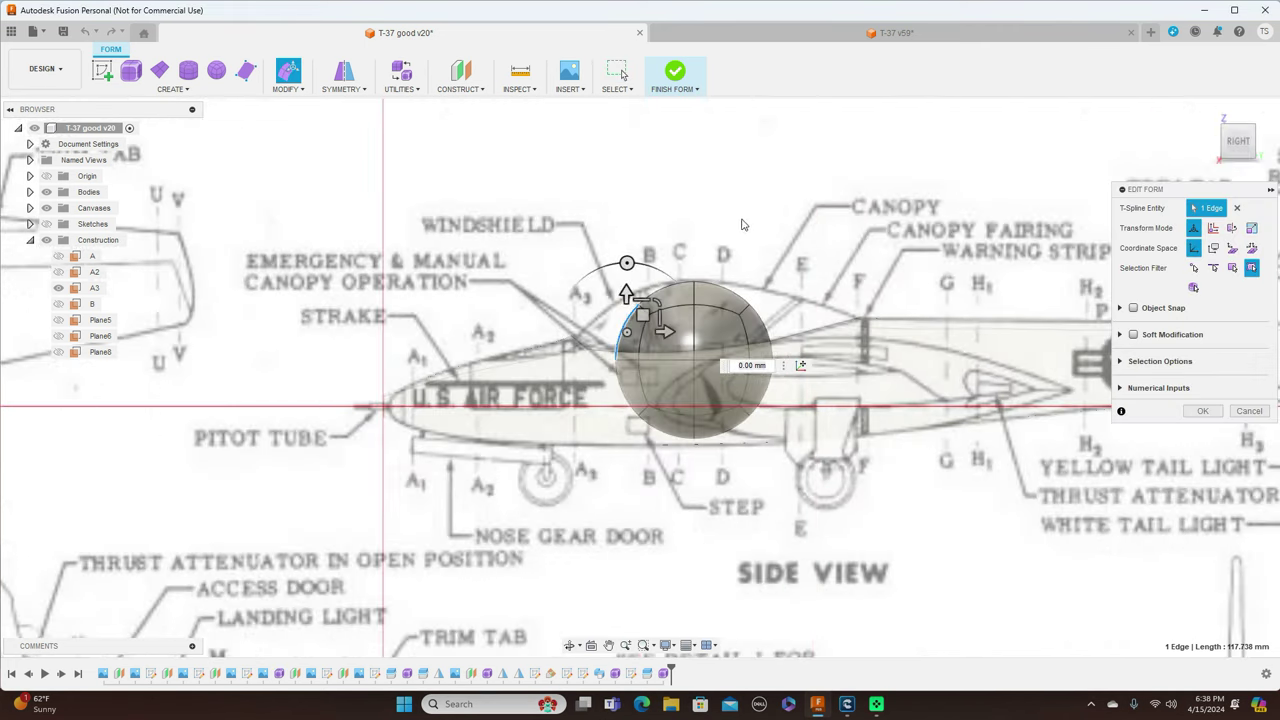
drag(645, 316, 573, 337)
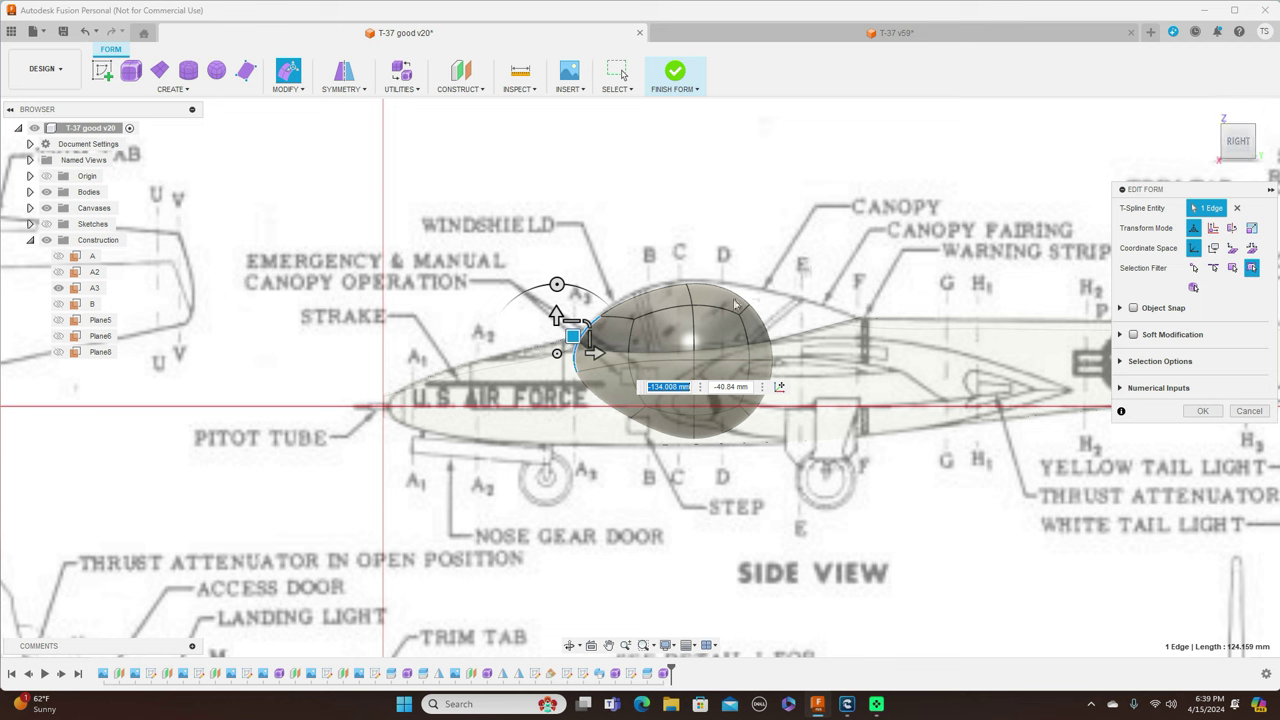
click(662, 290)
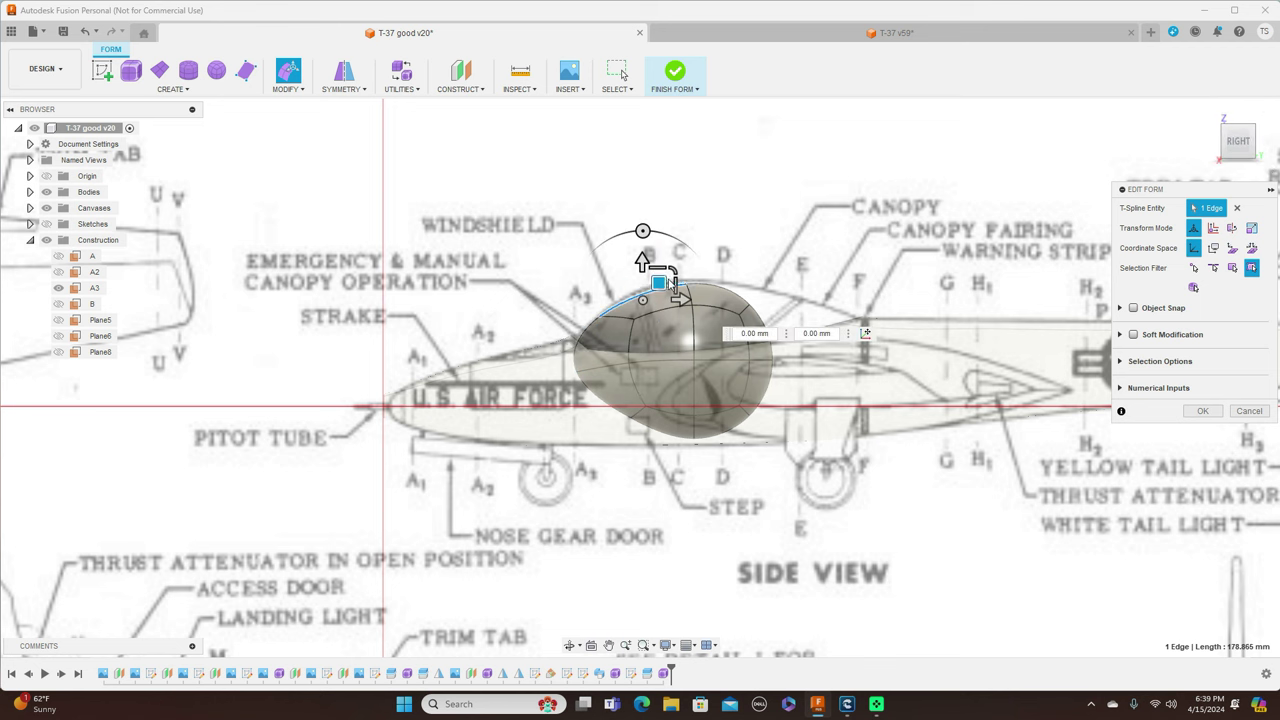
drag(662, 280, 659, 276)
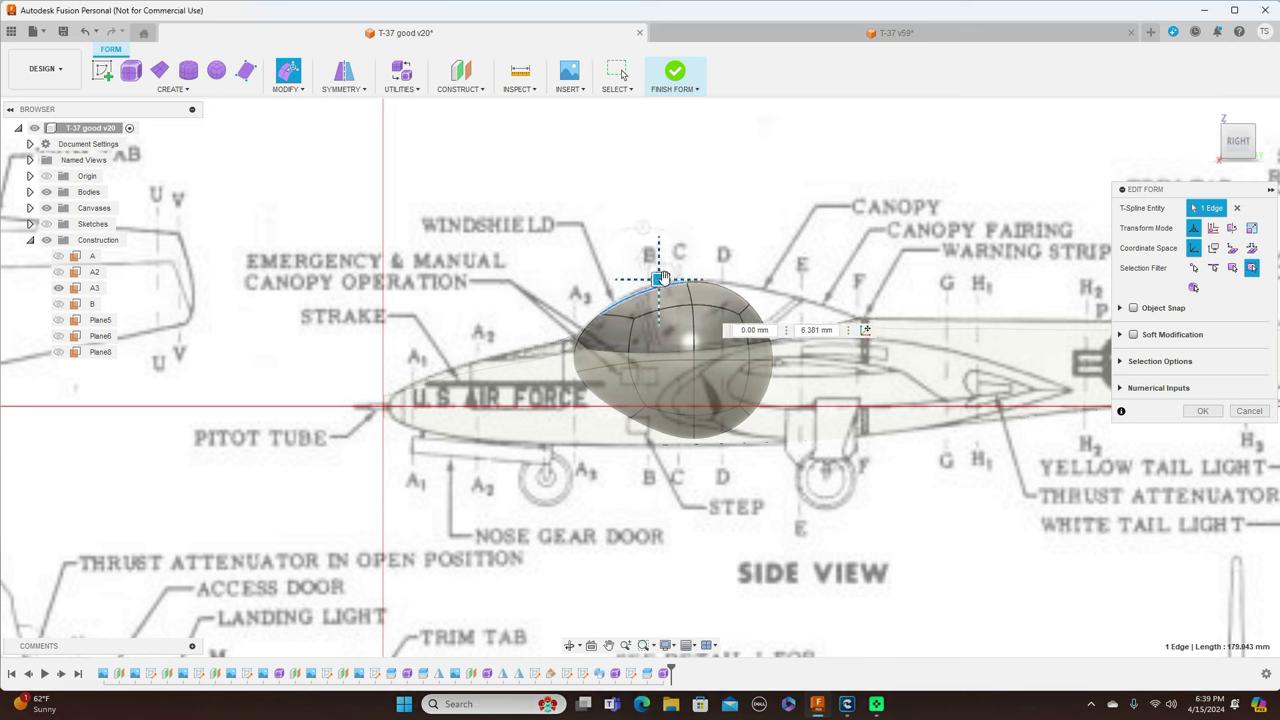
click(1239, 118)
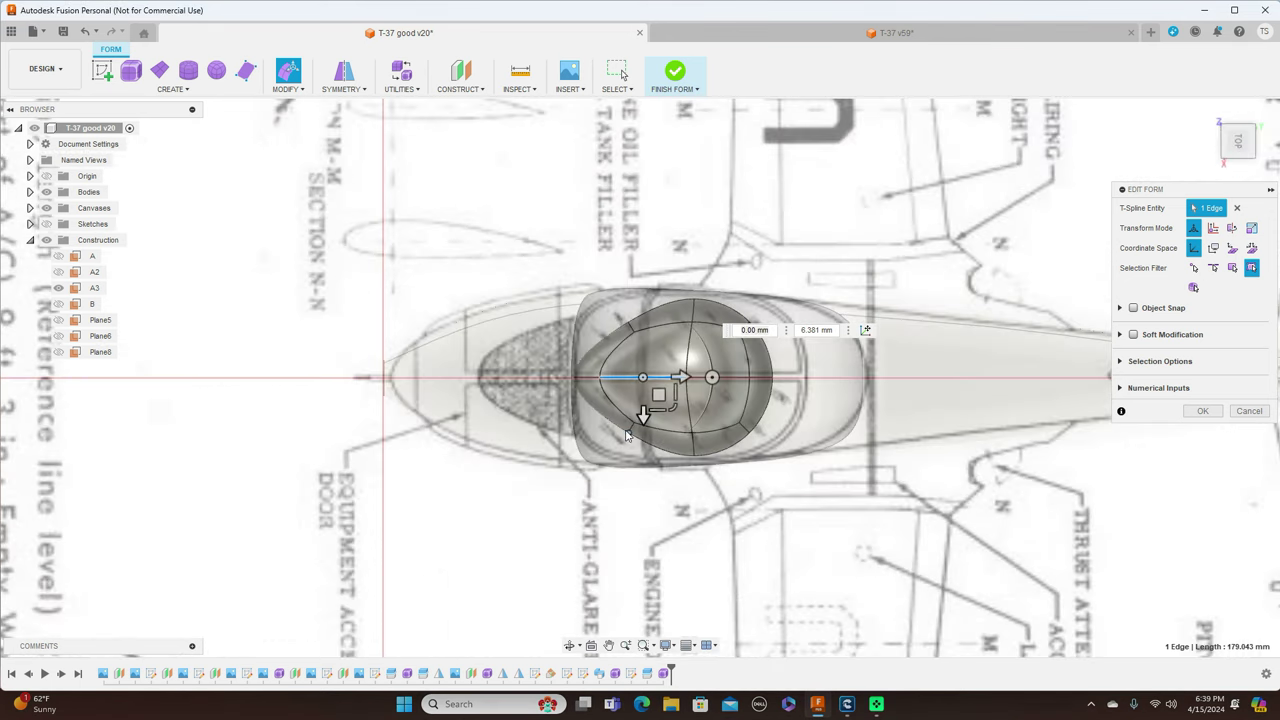
- From above, pull the lower canopy edges outward and toward the tail, and widen the tip edges
scroll(626, 433, up, 3)
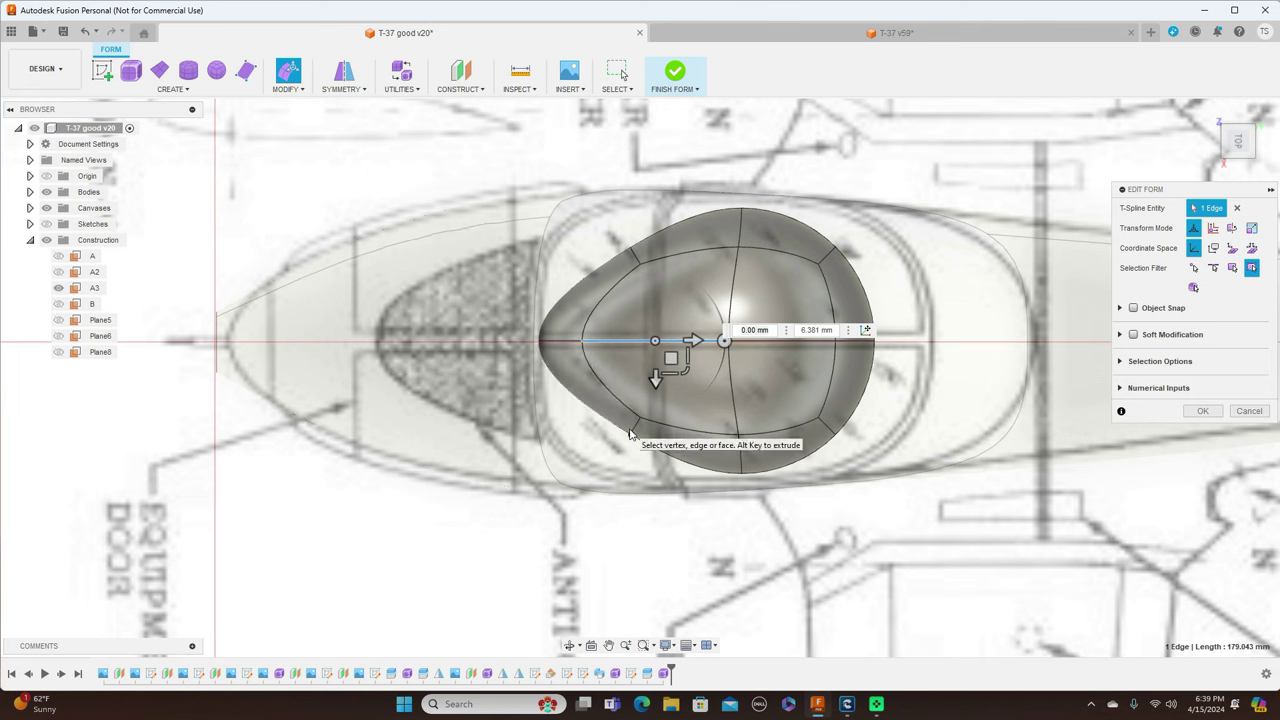
click(634, 428)
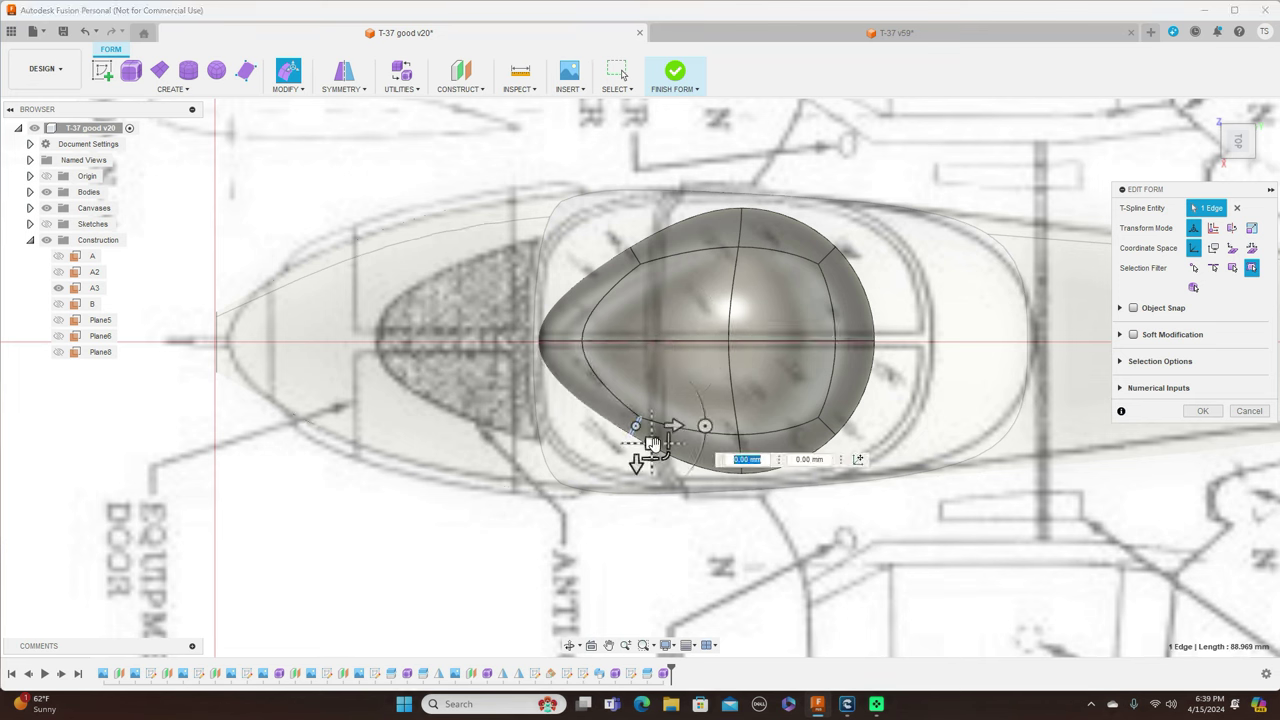
drag(652, 444, 542, 521)
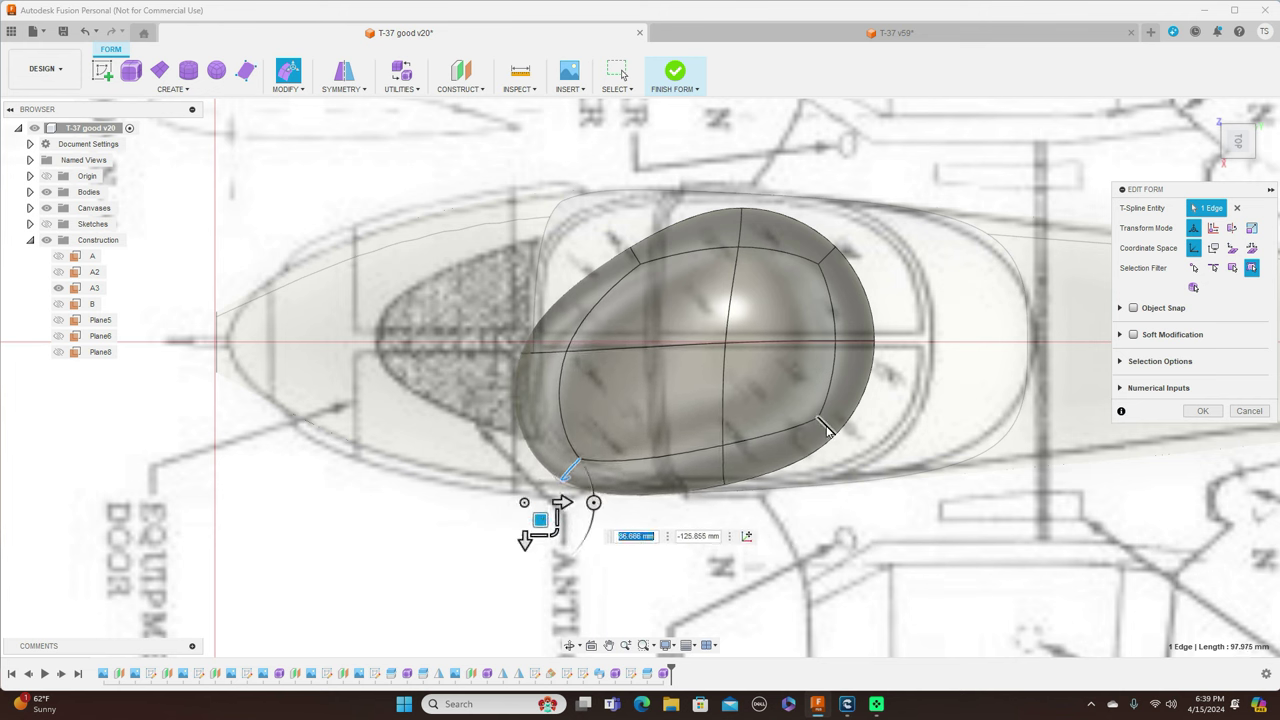
click(826, 428)
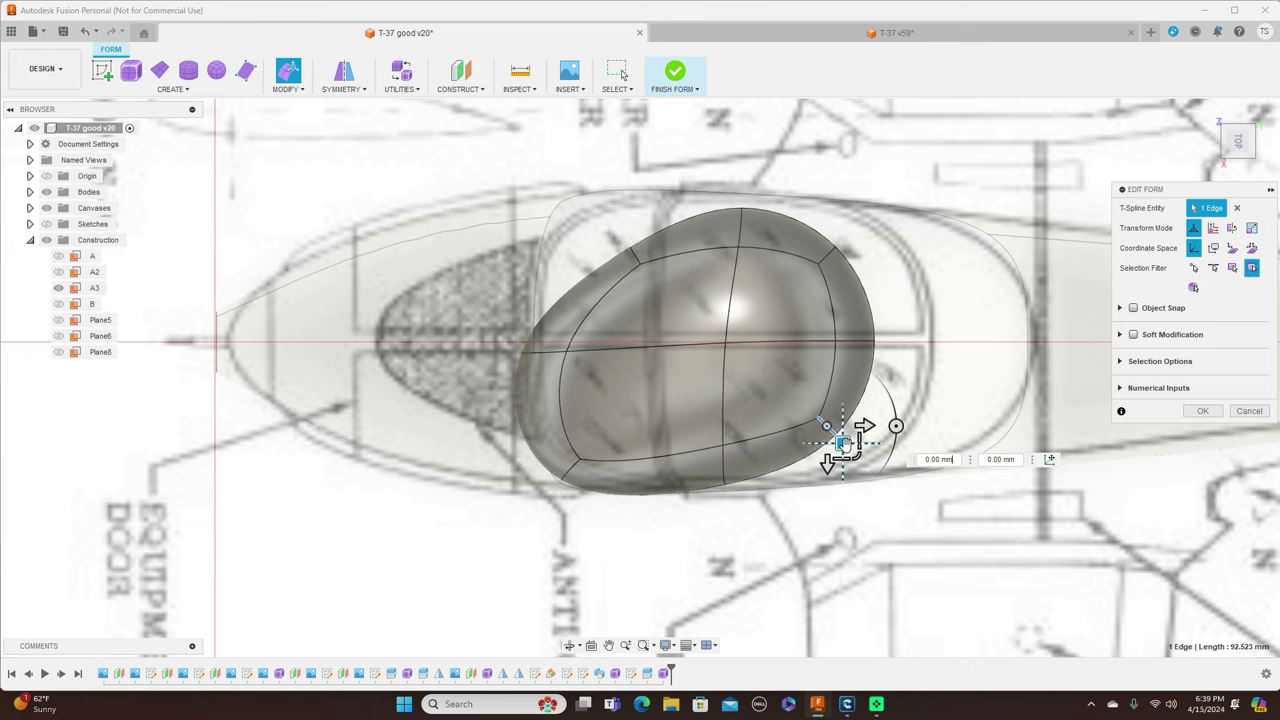
drag(857, 437, 1111, 466)
click(905, 368)
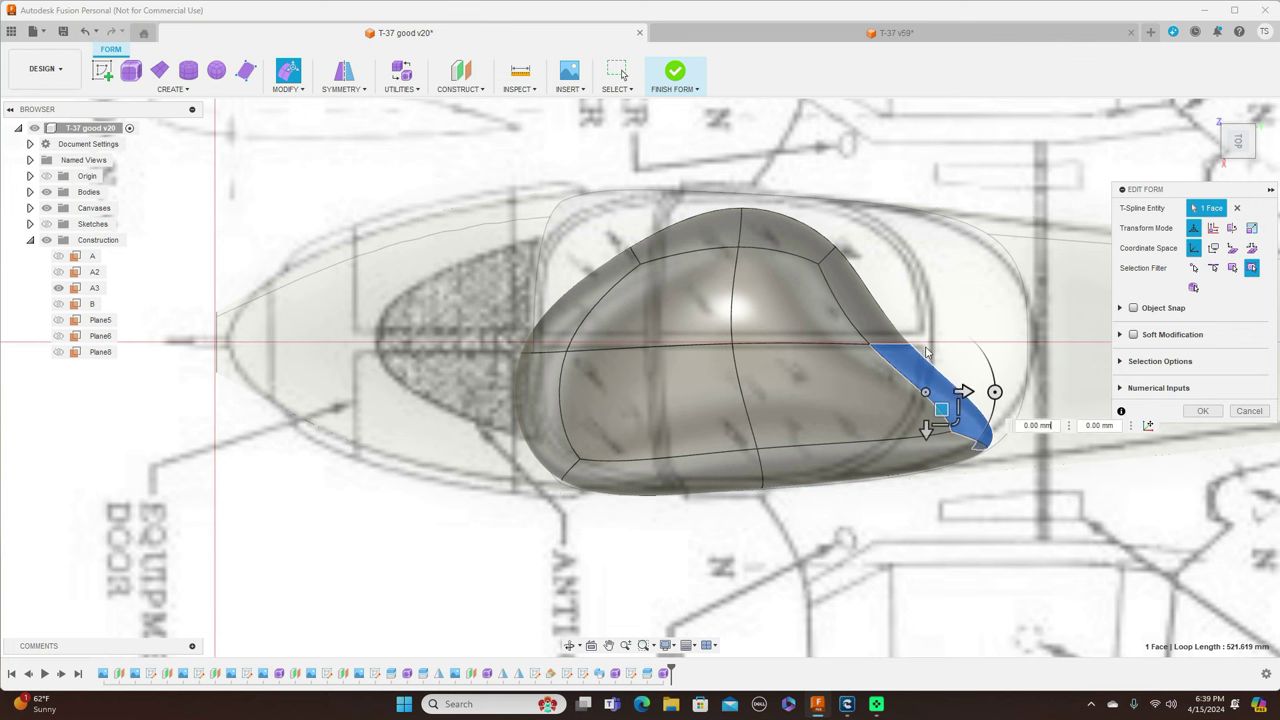
mouse_move(953, 405)
mouse_down()
mouse_move(958, 392)
mouse_move(950, 401)
mouse_up()
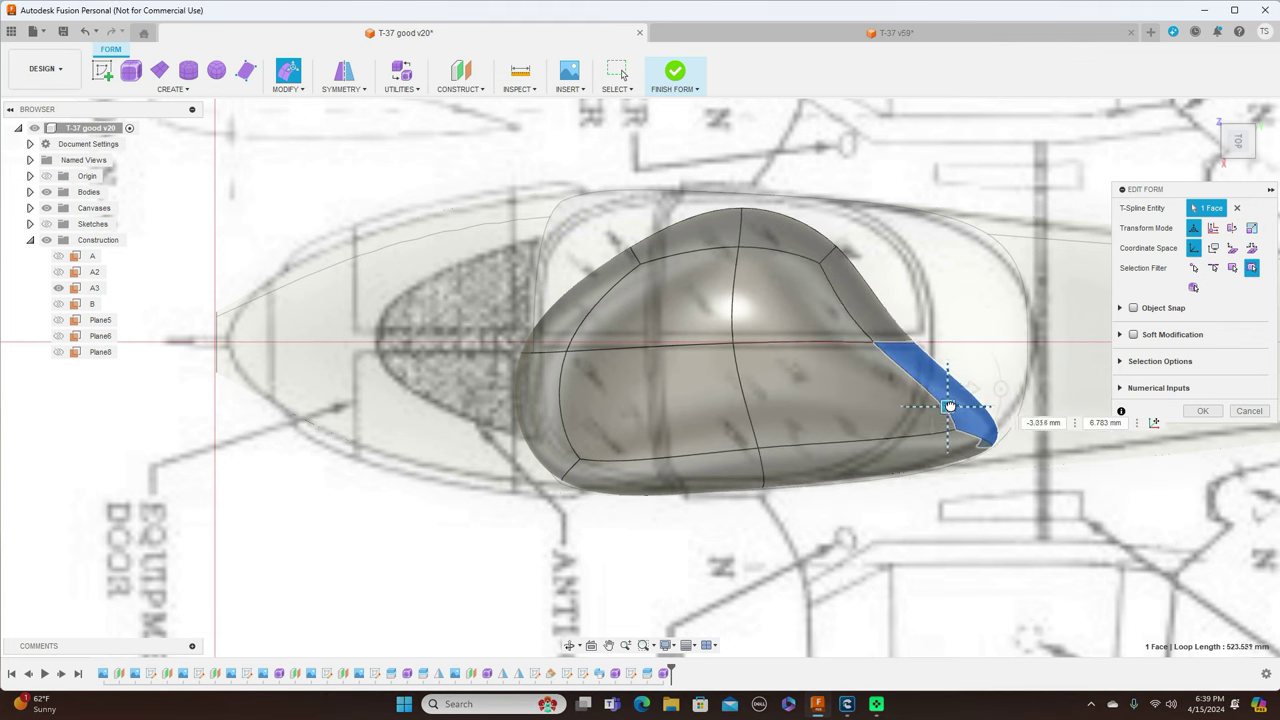
click(907, 342)
drag(908, 357, 1016, 306)
drag(1035, 287, 1062, 260)
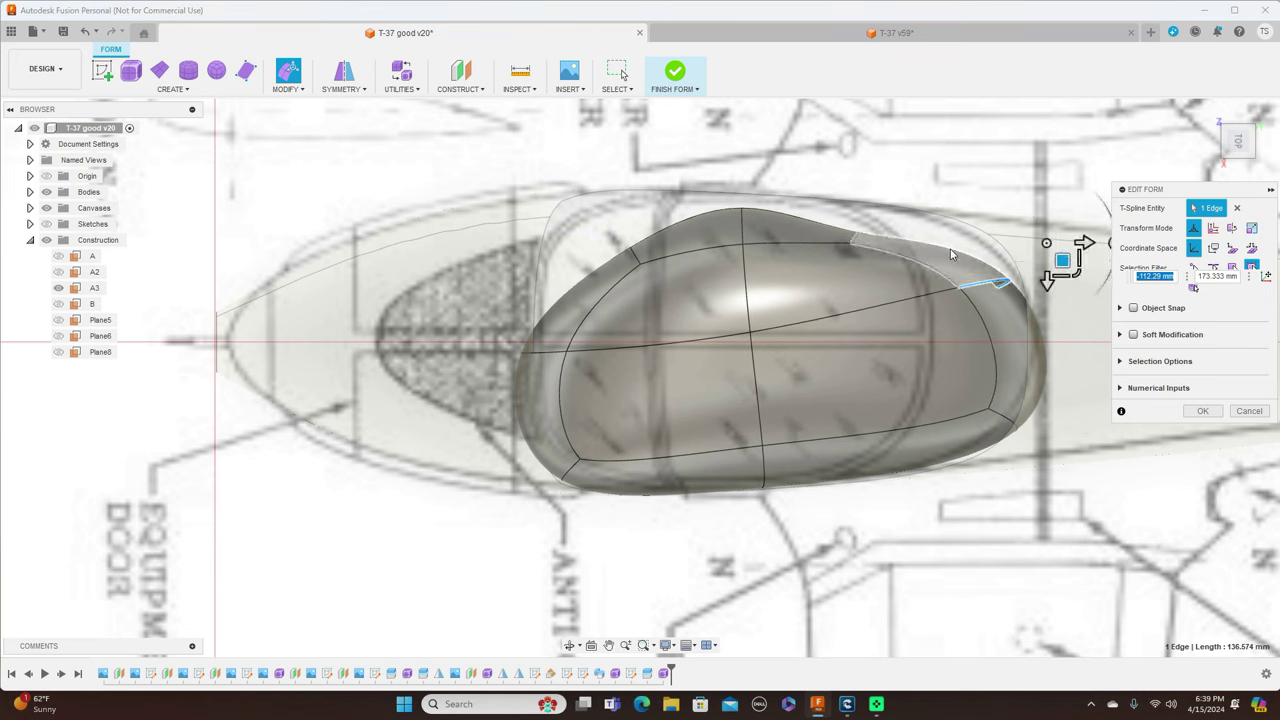
- Shift the upper-right and front canopy faces to the outline and tilt the lower face -5°
click(950, 262)
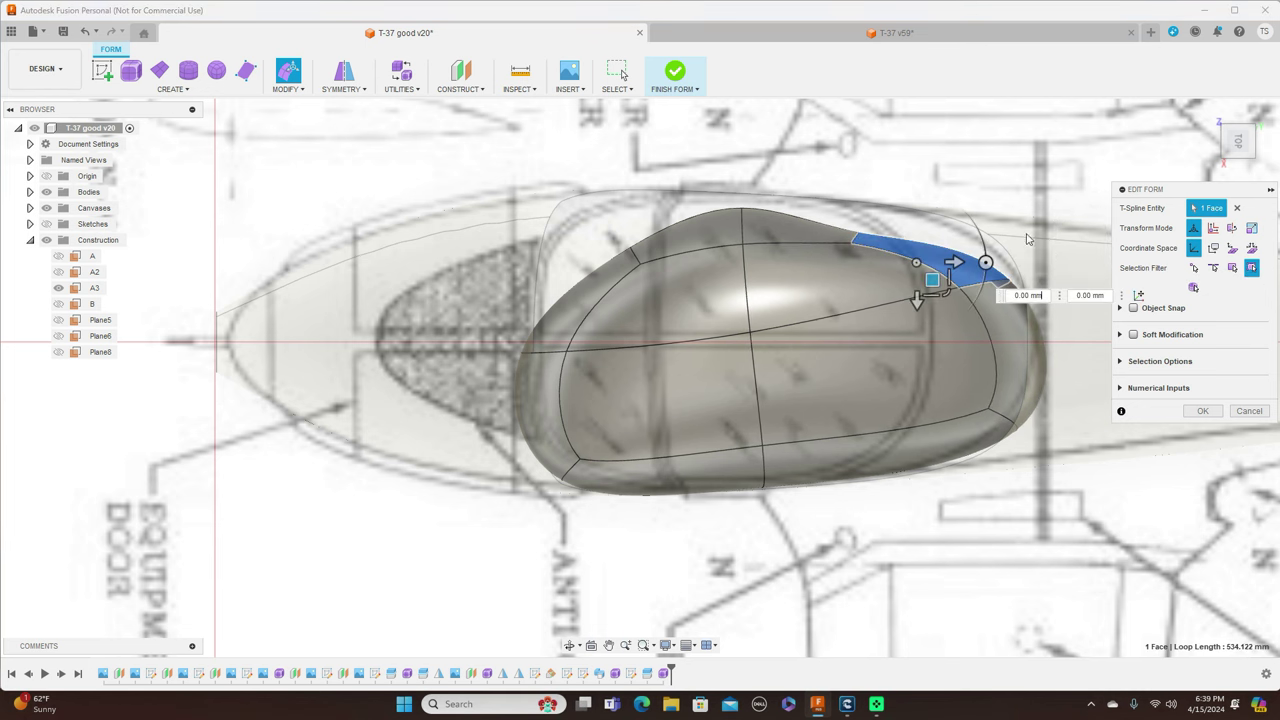
drag(931, 279, 934, 248)
click(609, 281)
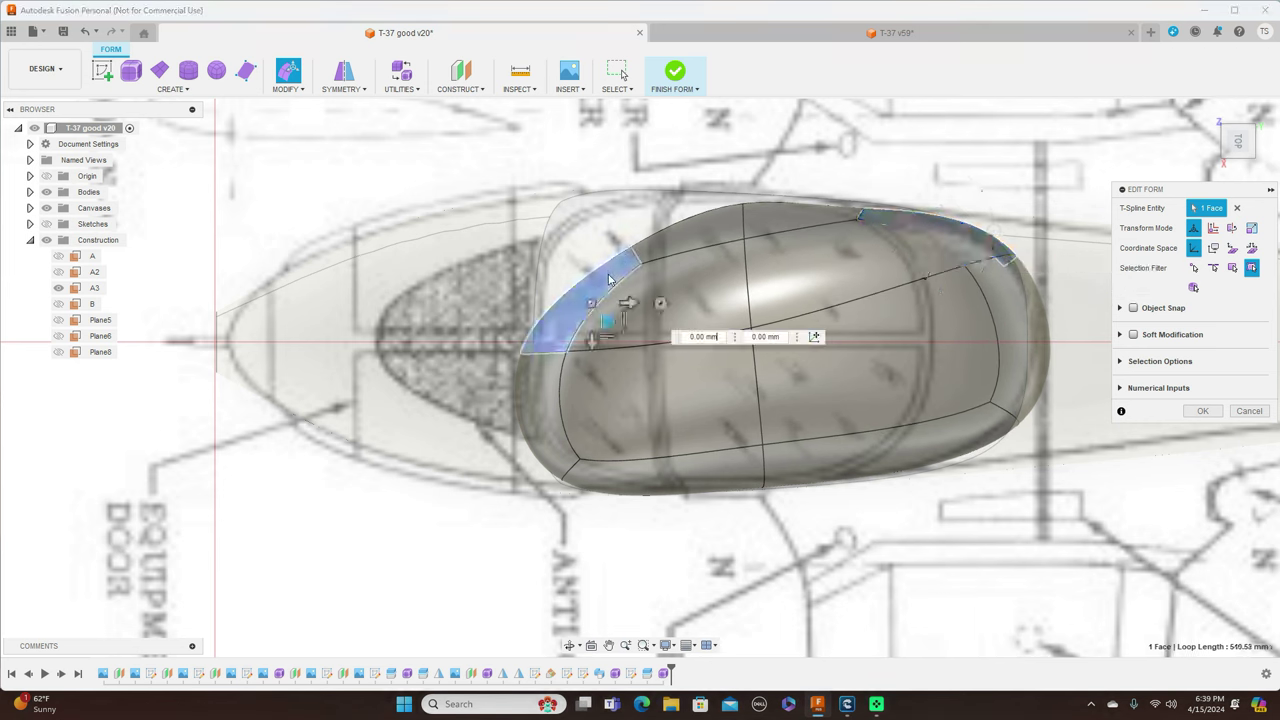
drag(607, 318, 540, 252)
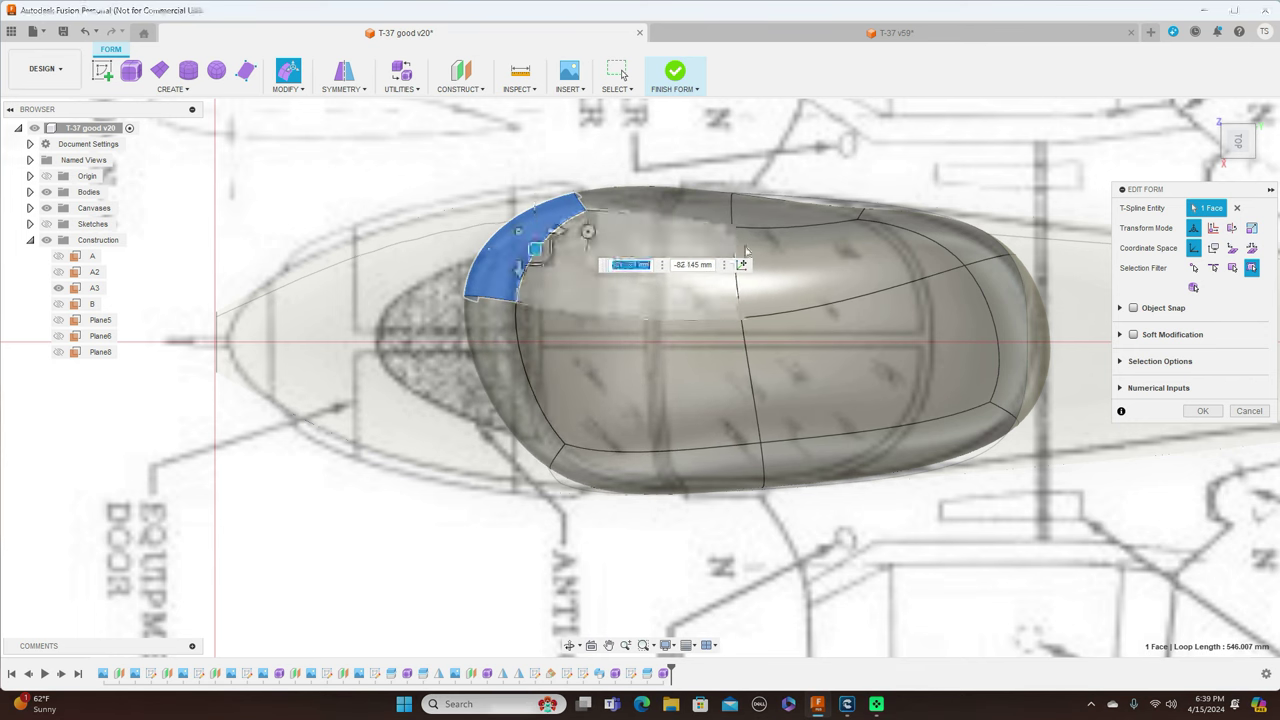
click(787, 222)
drag(811, 229, 814, 228)
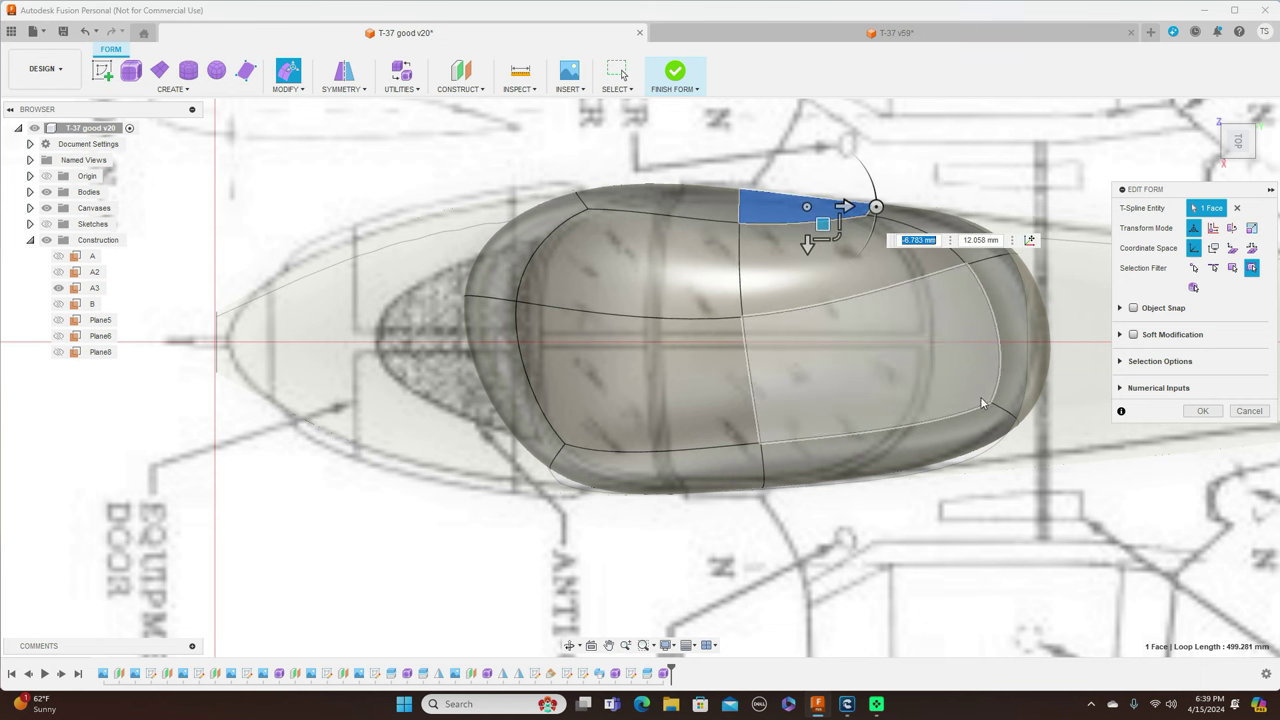
click(970, 440)
drag(947, 440, 873, 466)
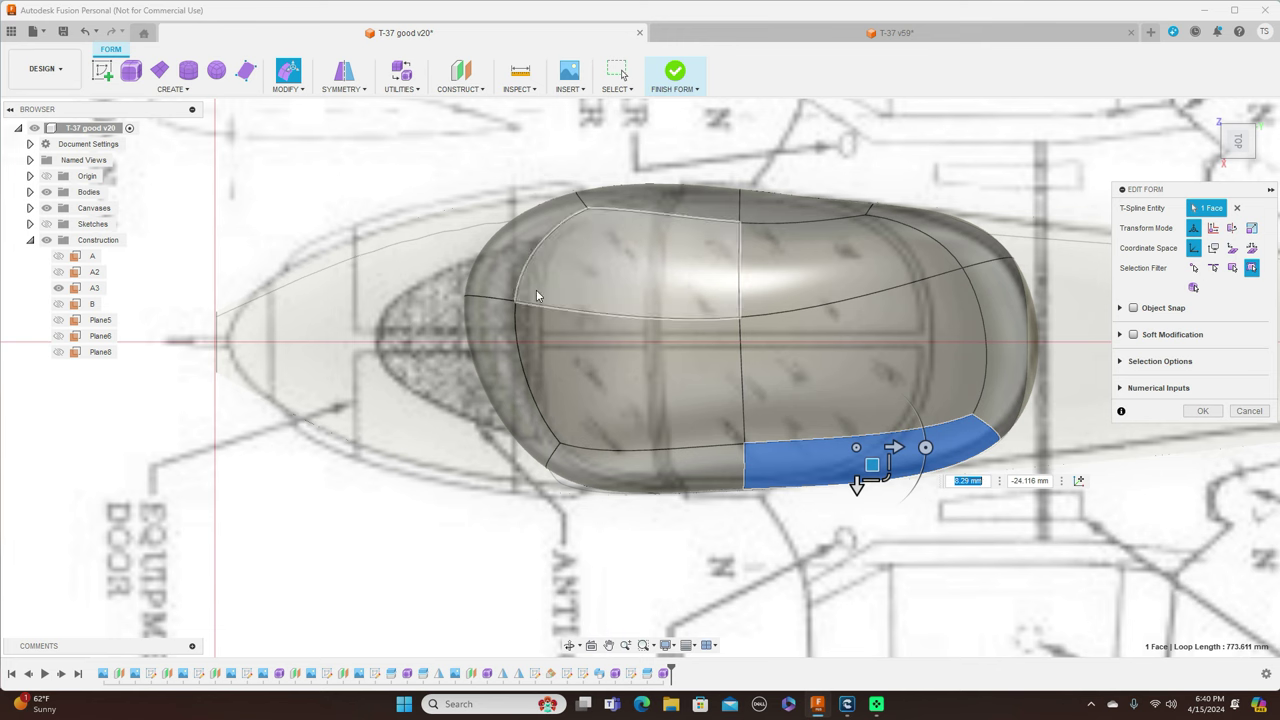
- In the side view, push the canopy nose face and lower the upper front face to the windshield line
click(1240, 169)
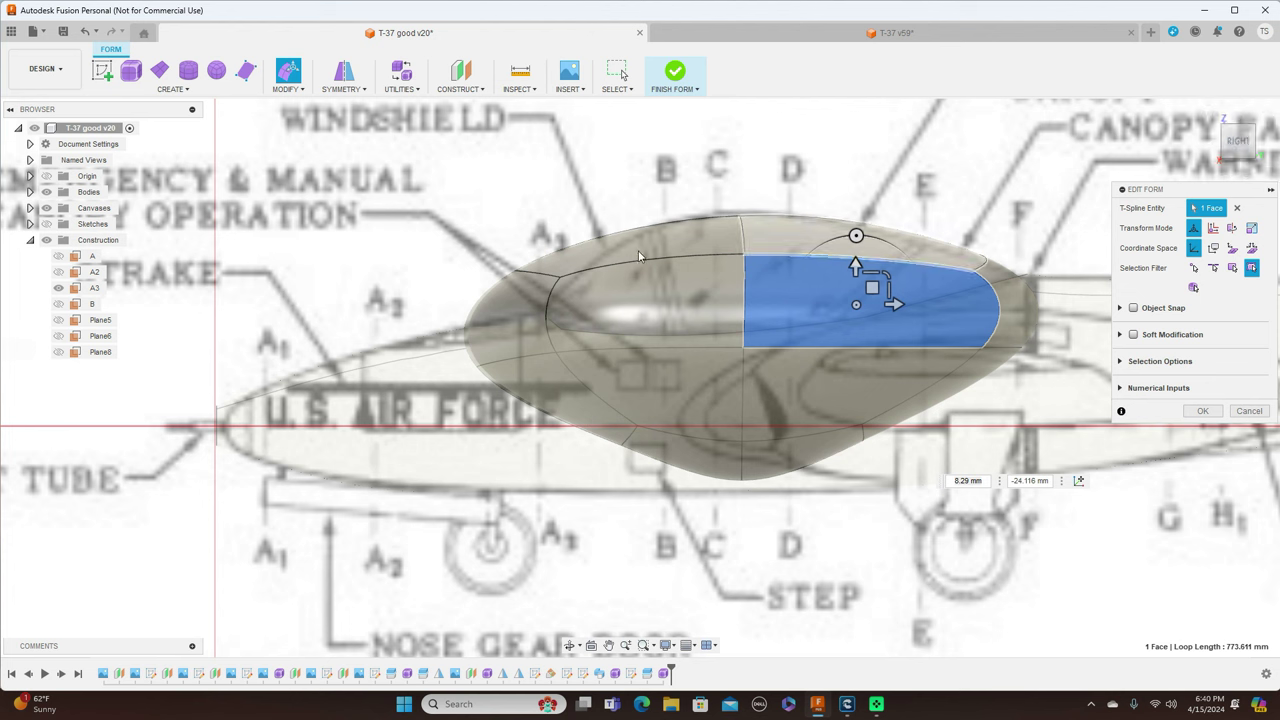
click(530, 330)
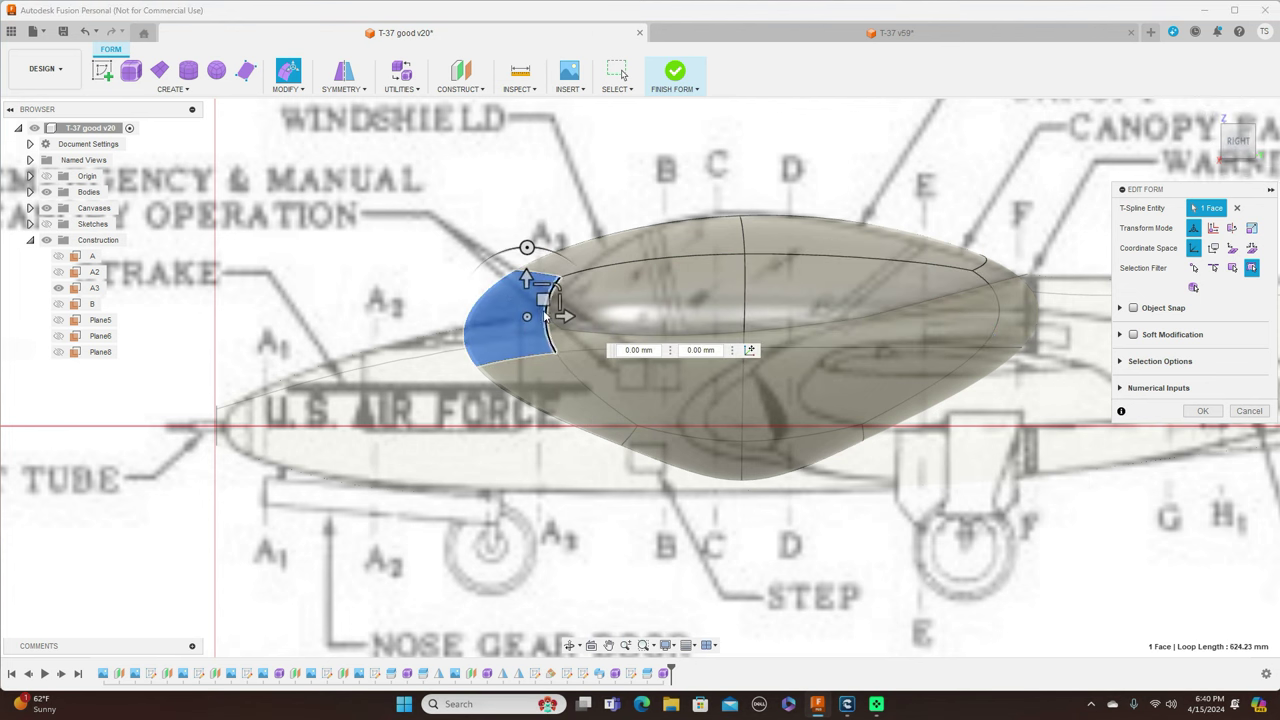
drag(548, 300, 651, 313)
click(668, 247)
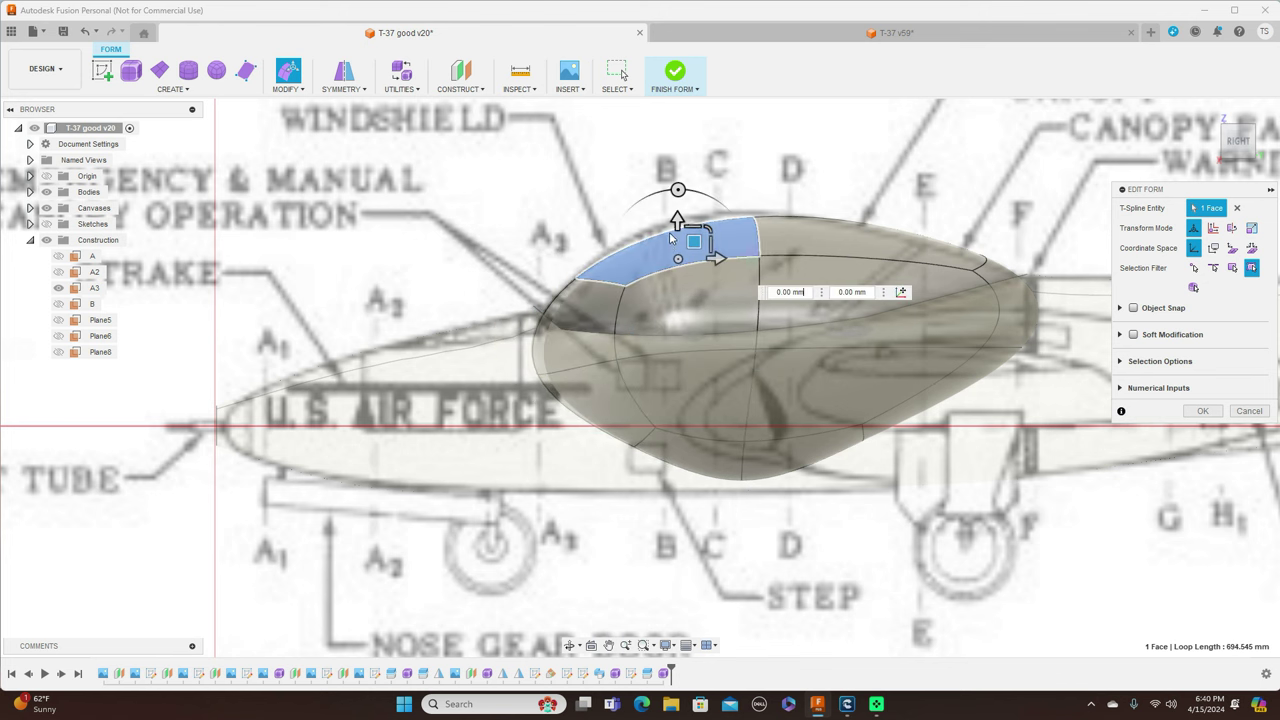
drag(678, 205, 686, 240)
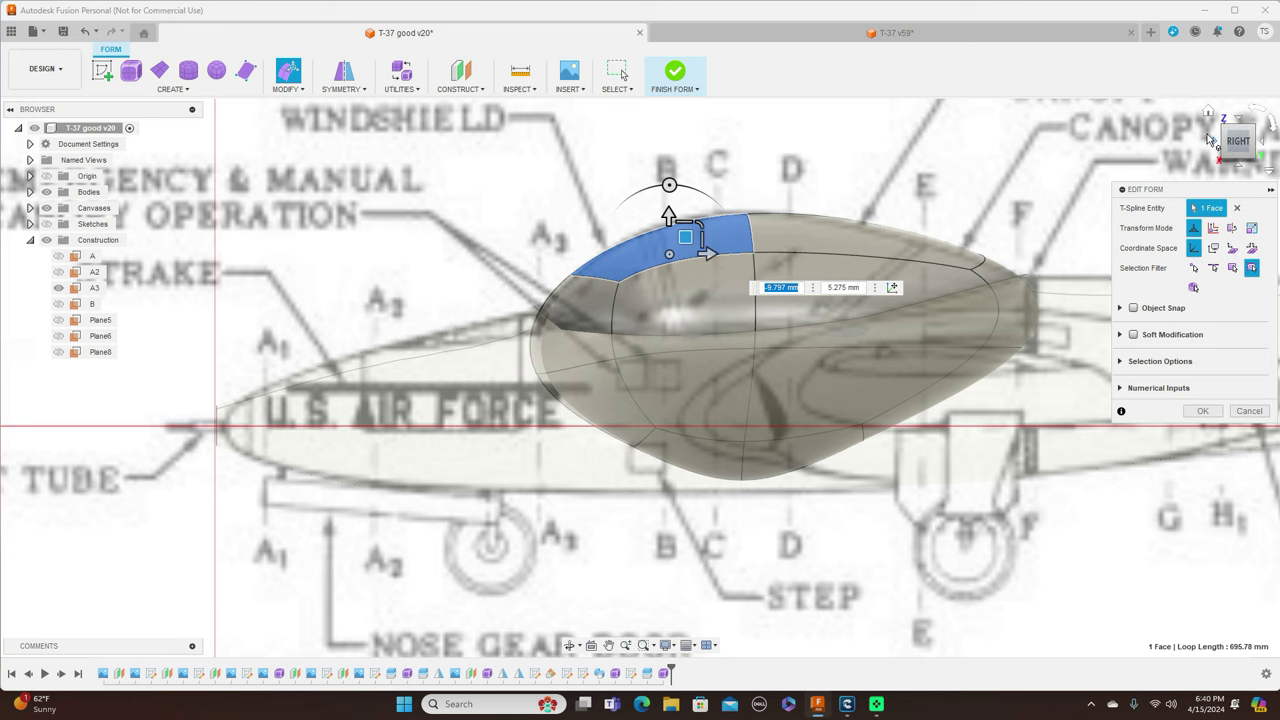
- Pull the canopy's lower front edge forward by -85.159 mm and -55.014 mm
click(1240, 120)
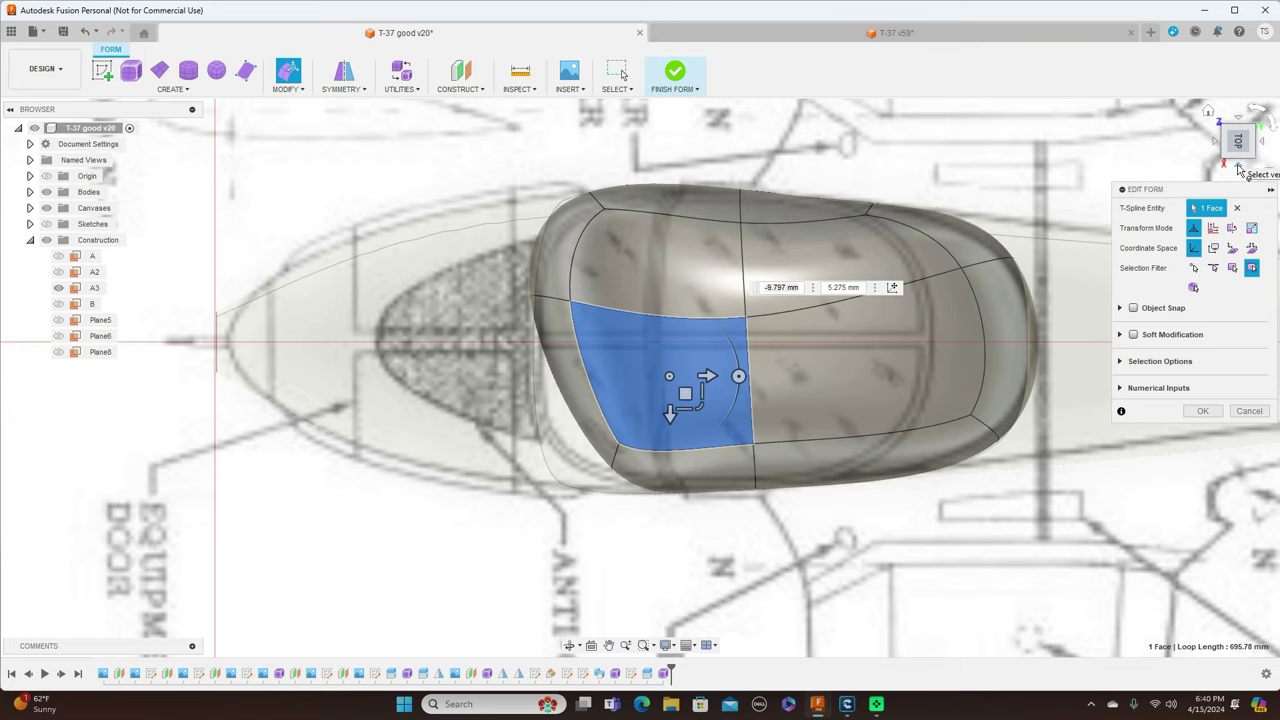
key(F5)
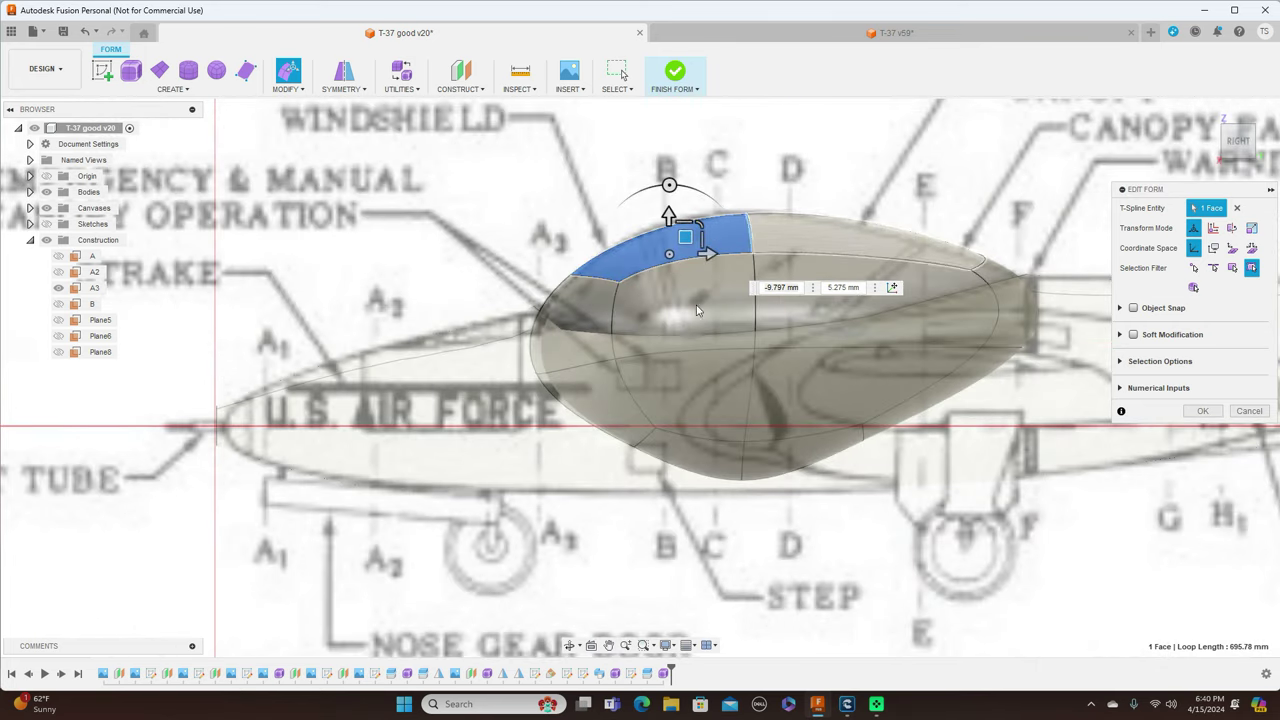
click(585, 360)
drag(587, 352, 516, 398)
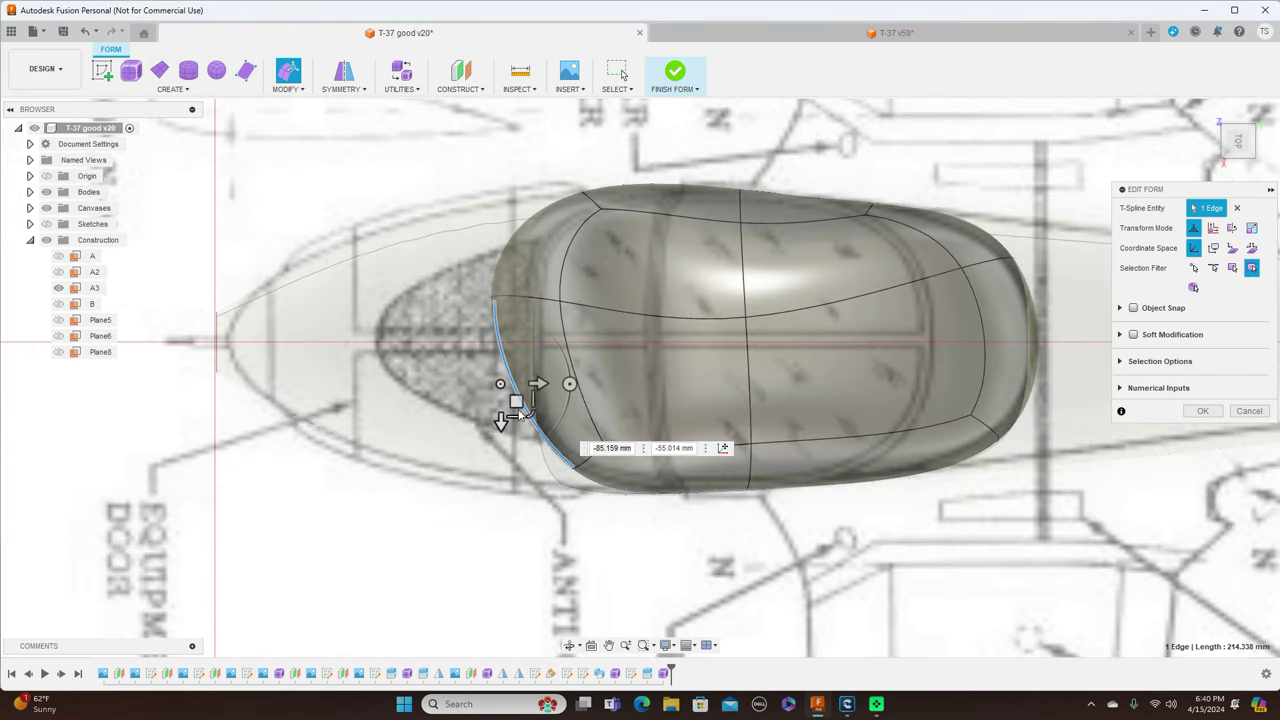
key(Escape)
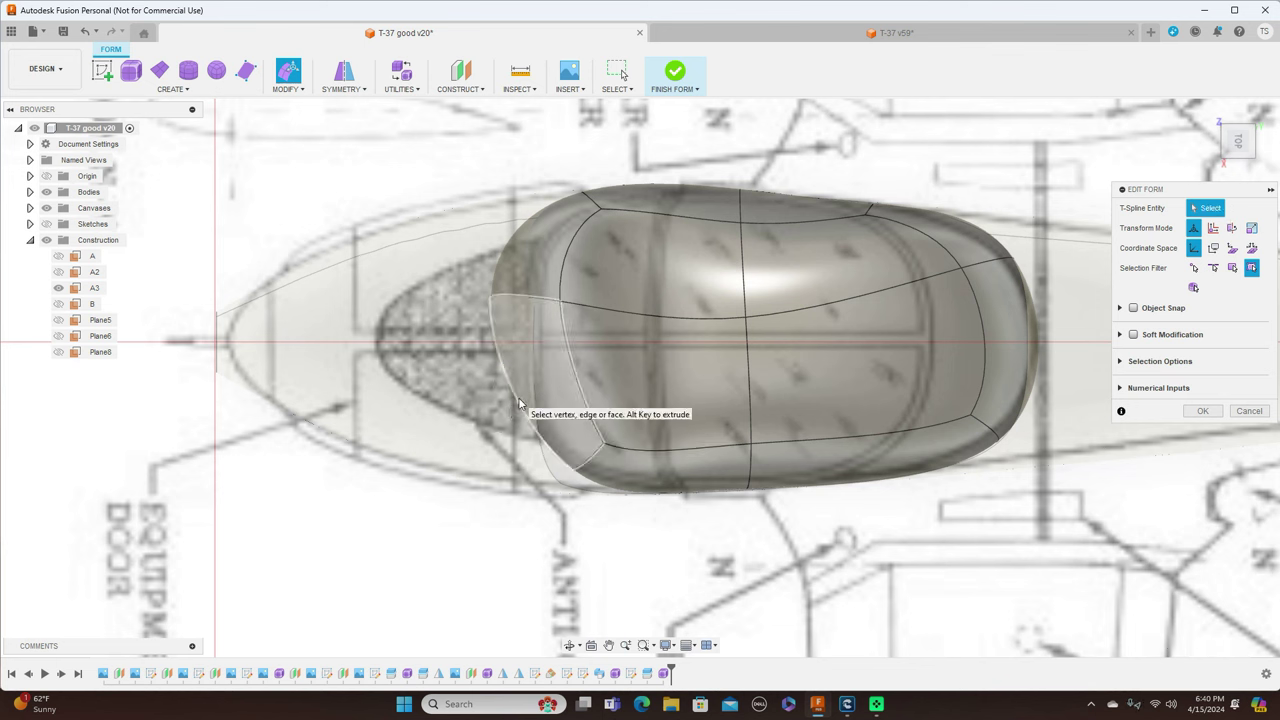
- Move the canopy's front edge and rotate it 20° to match the side-view windshield
click(519, 403)
drag(549, 400, 513, 422)
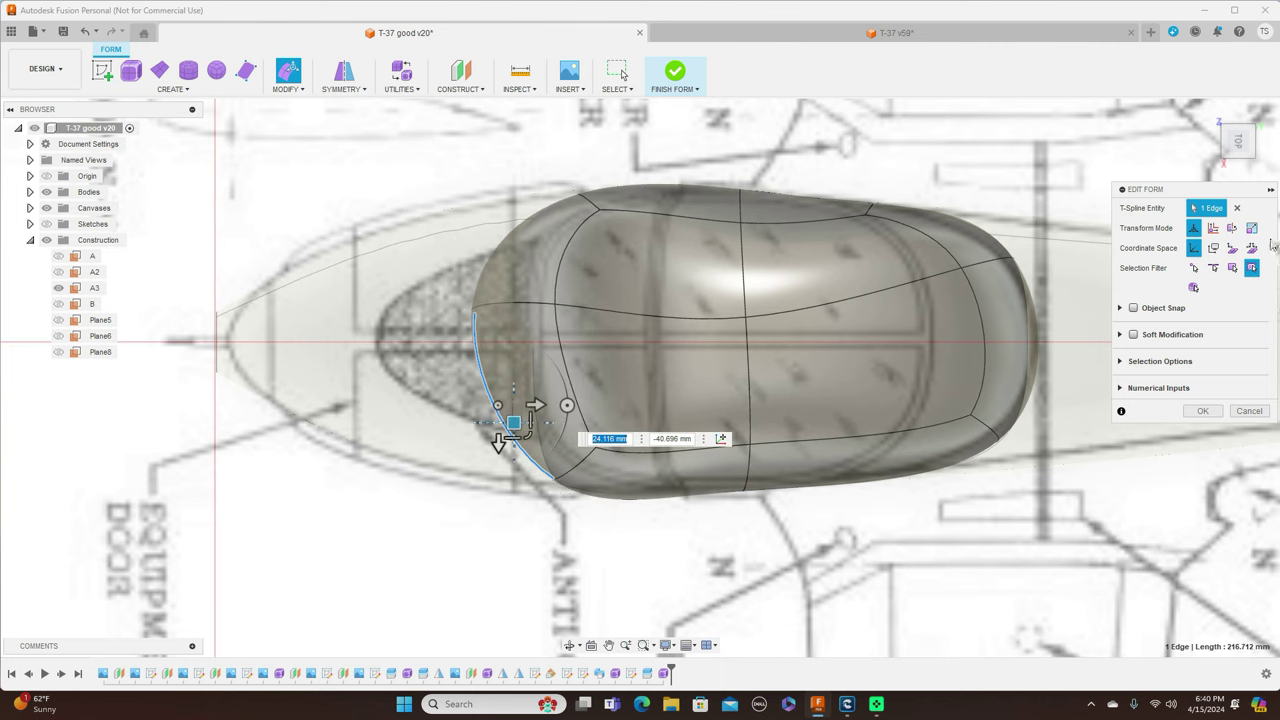
click(1241, 166)
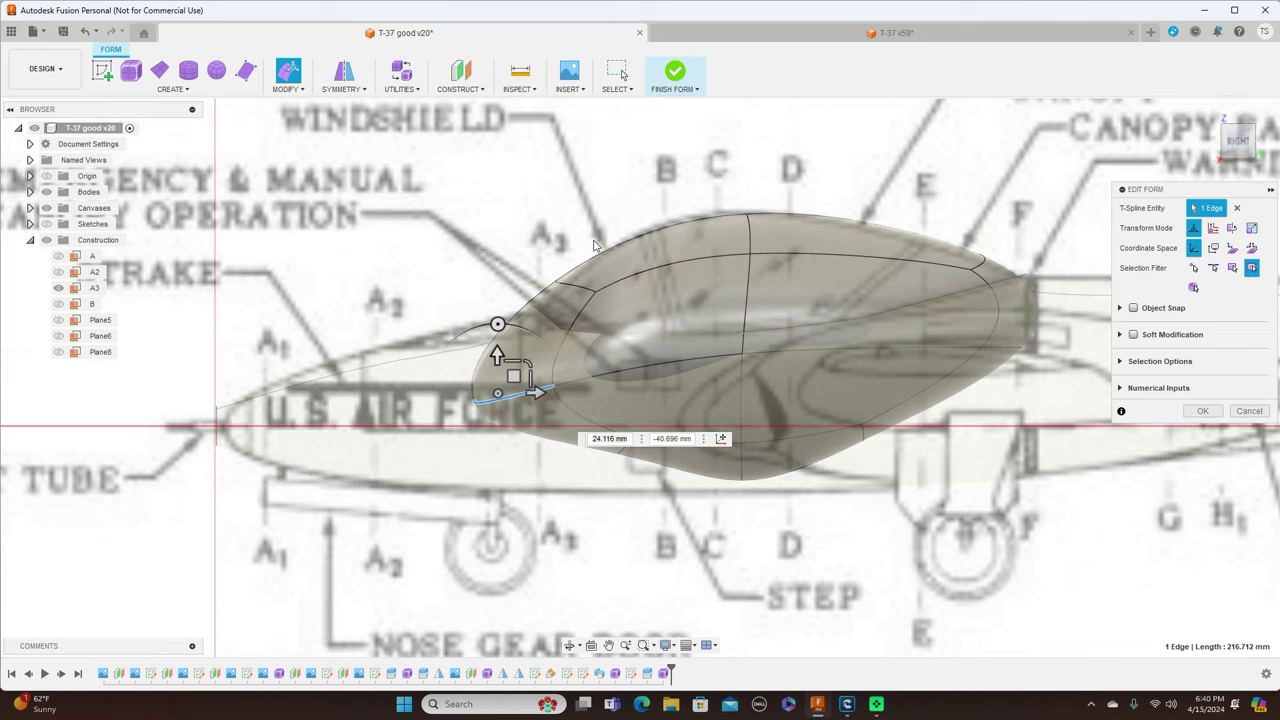
click(550, 290)
drag(515, 272, 491, 278)
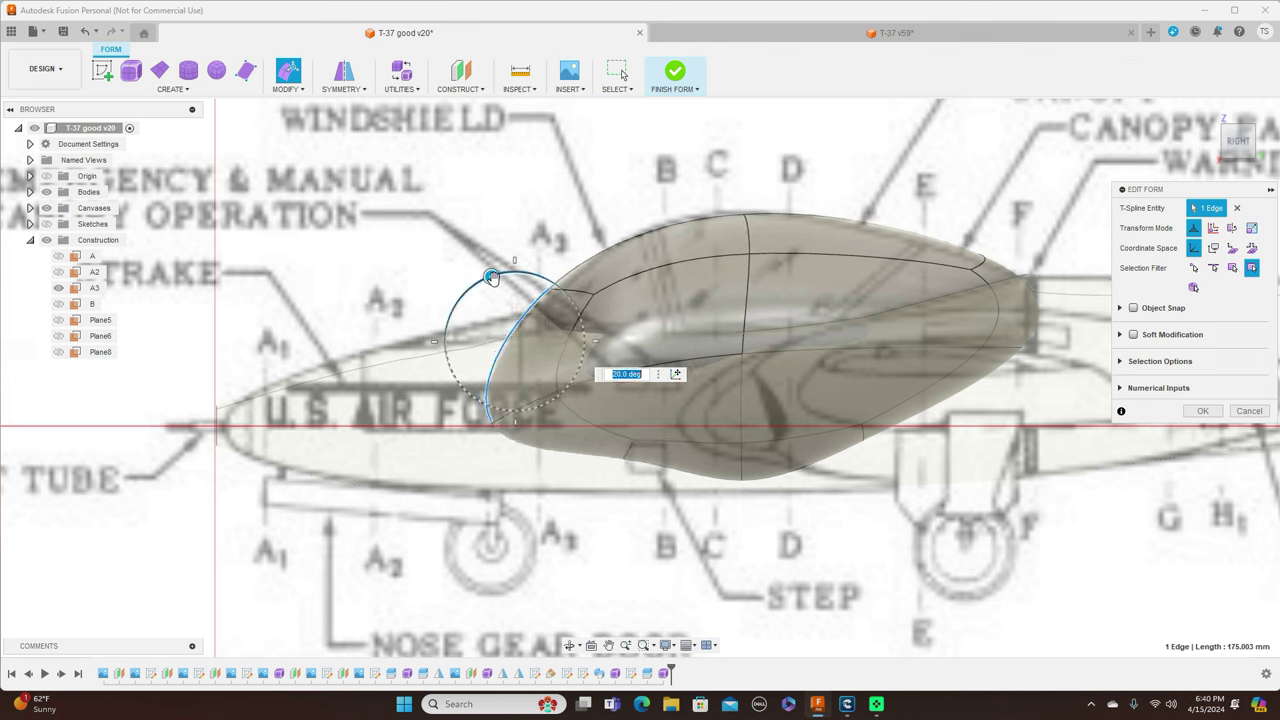
drag(515, 340, 545, 327)
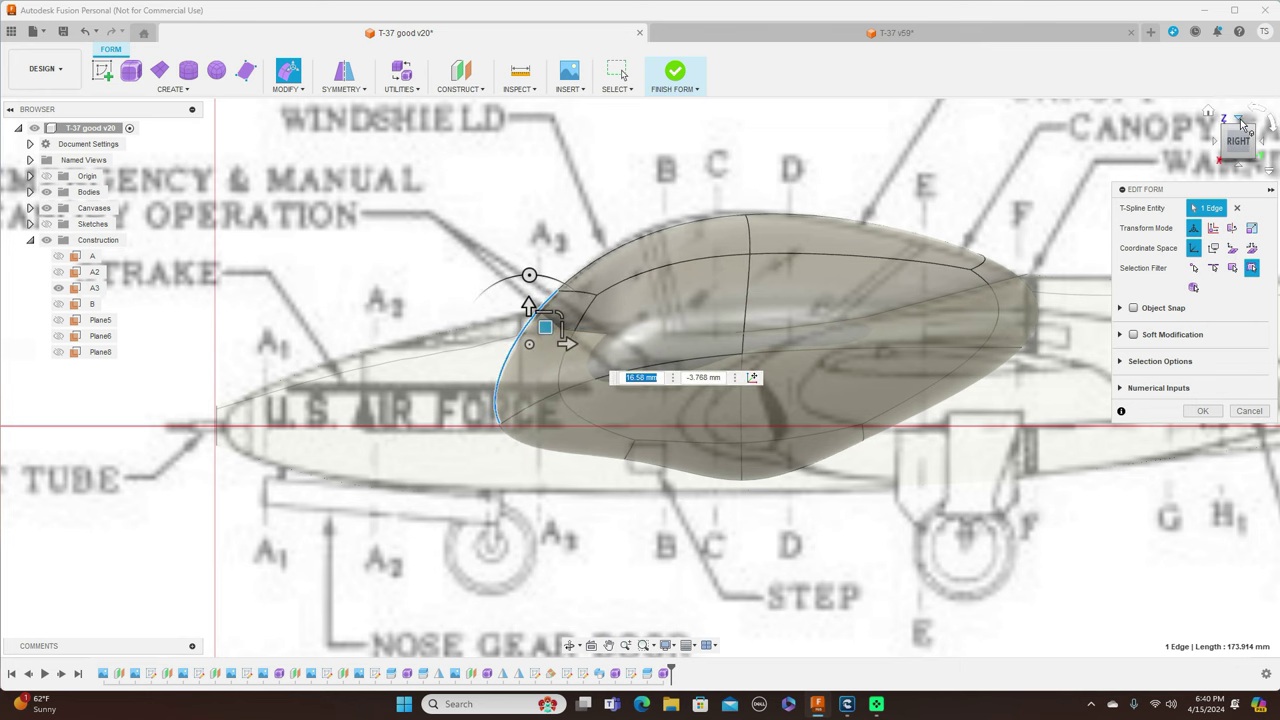
- Confirm the canopy edits and finish the form into a solid canopy body
click(1243, 122)
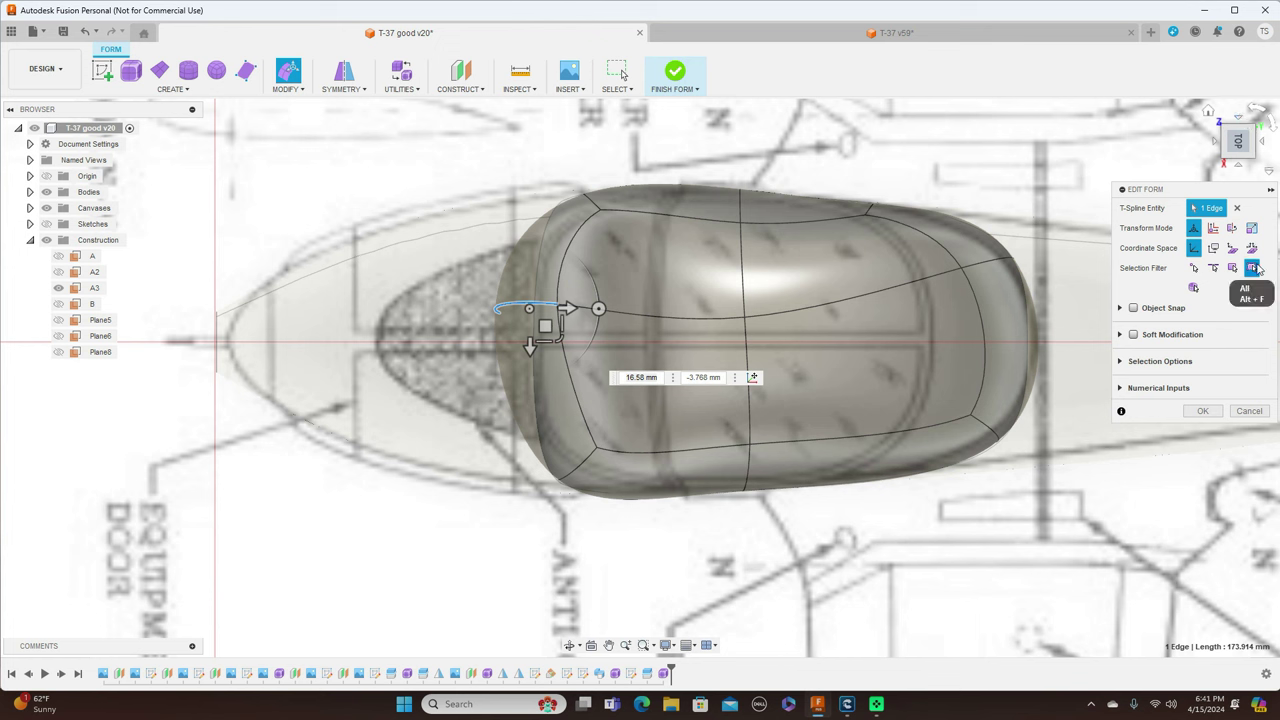
click(1252, 267)
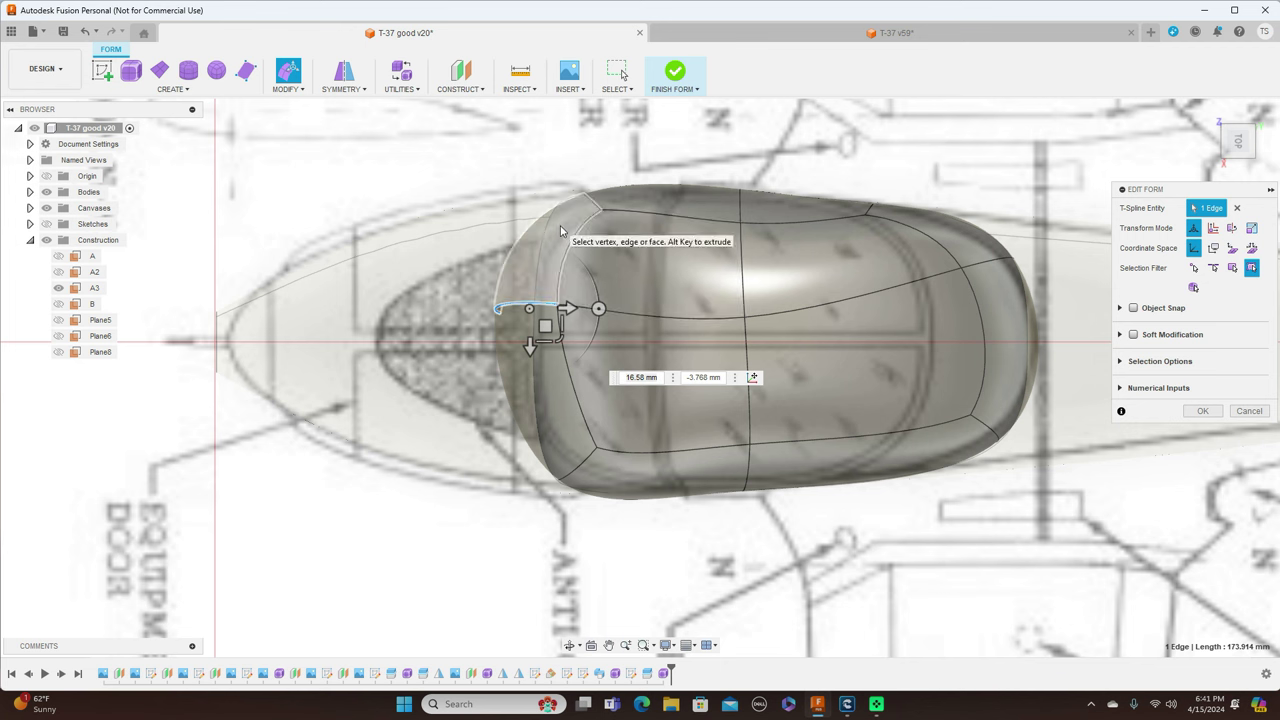
click(560, 230)
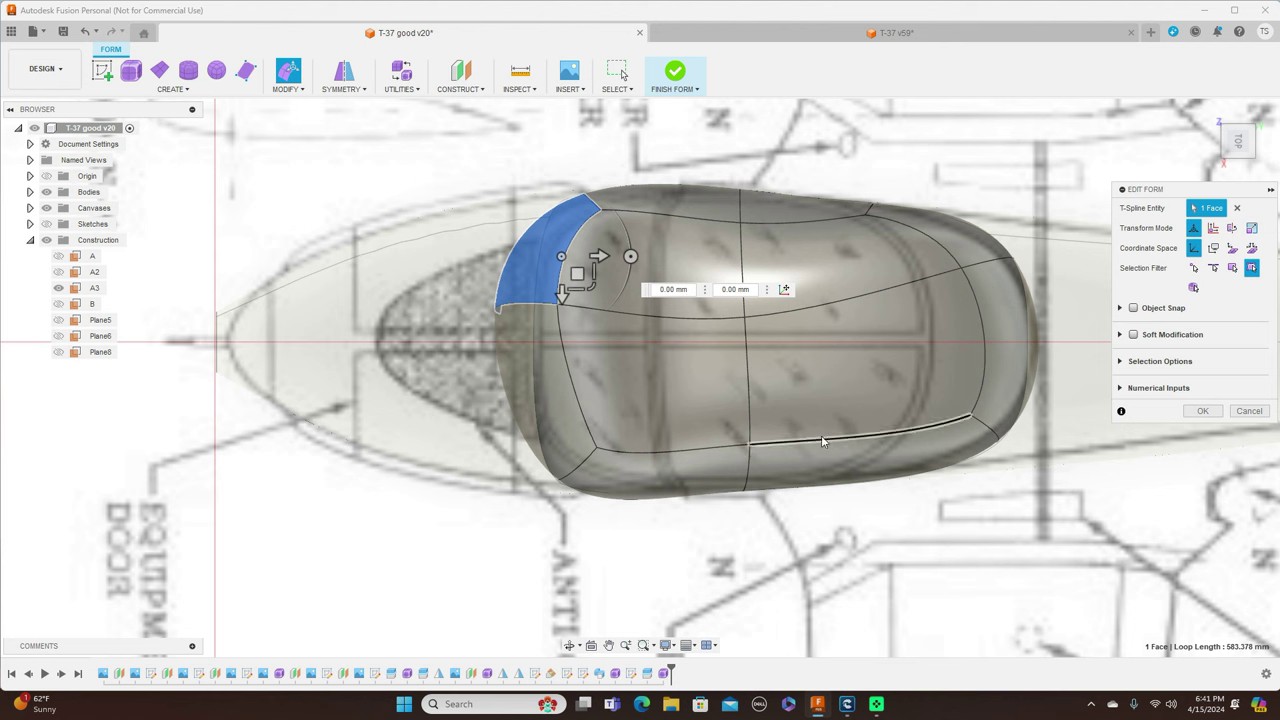
click(1204, 411)
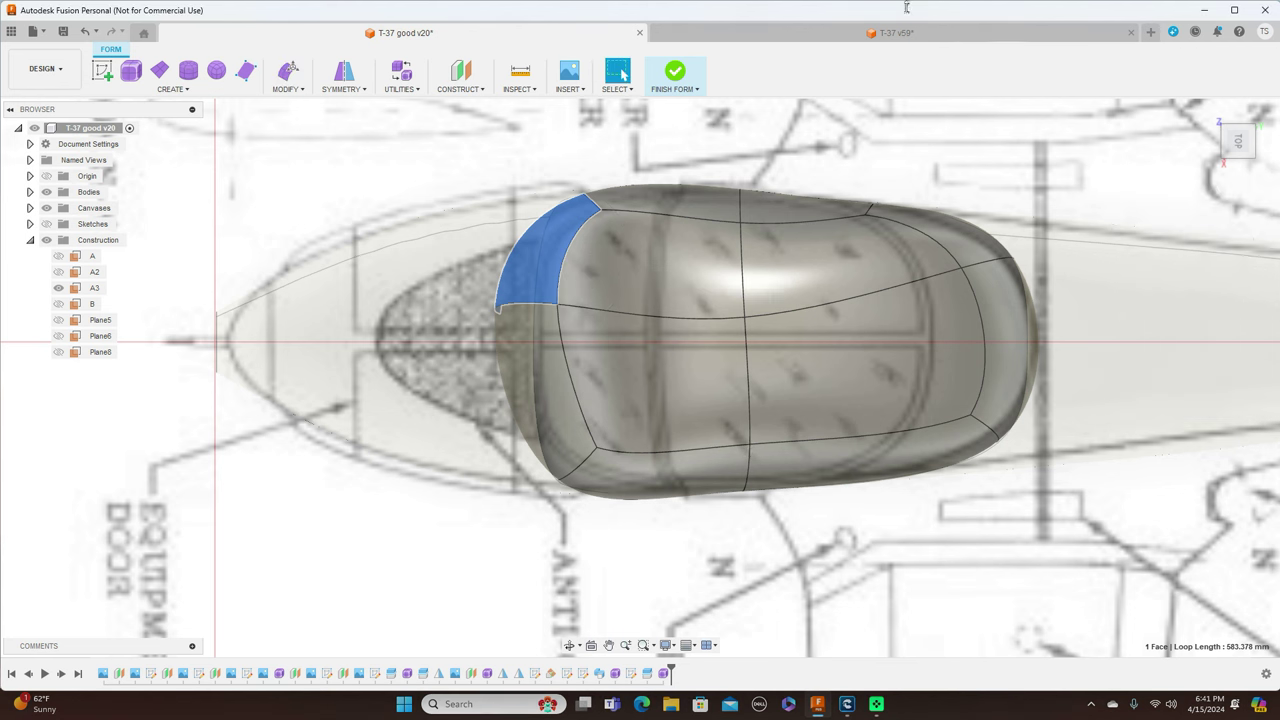
click(699, 90)
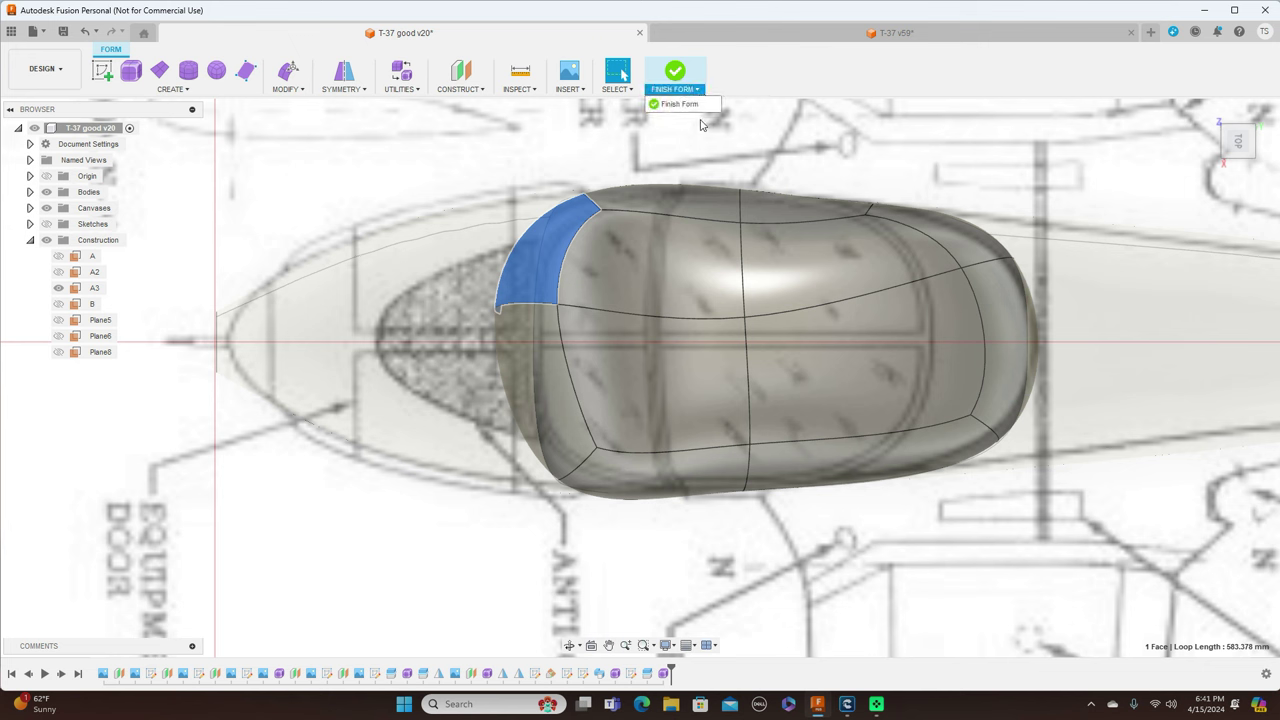
click(687, 105)
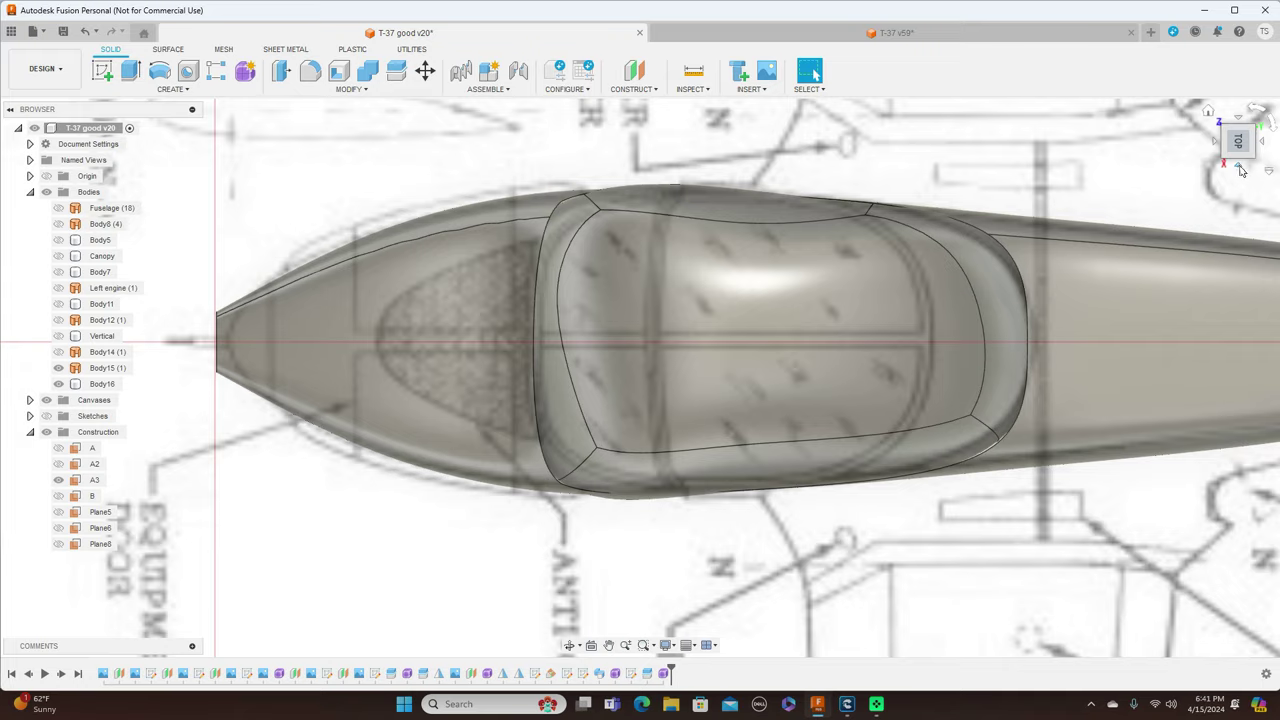
- Hide the Canvases blueprints and orbit to view the canopy on the bare fuselage
click(1240, 168)
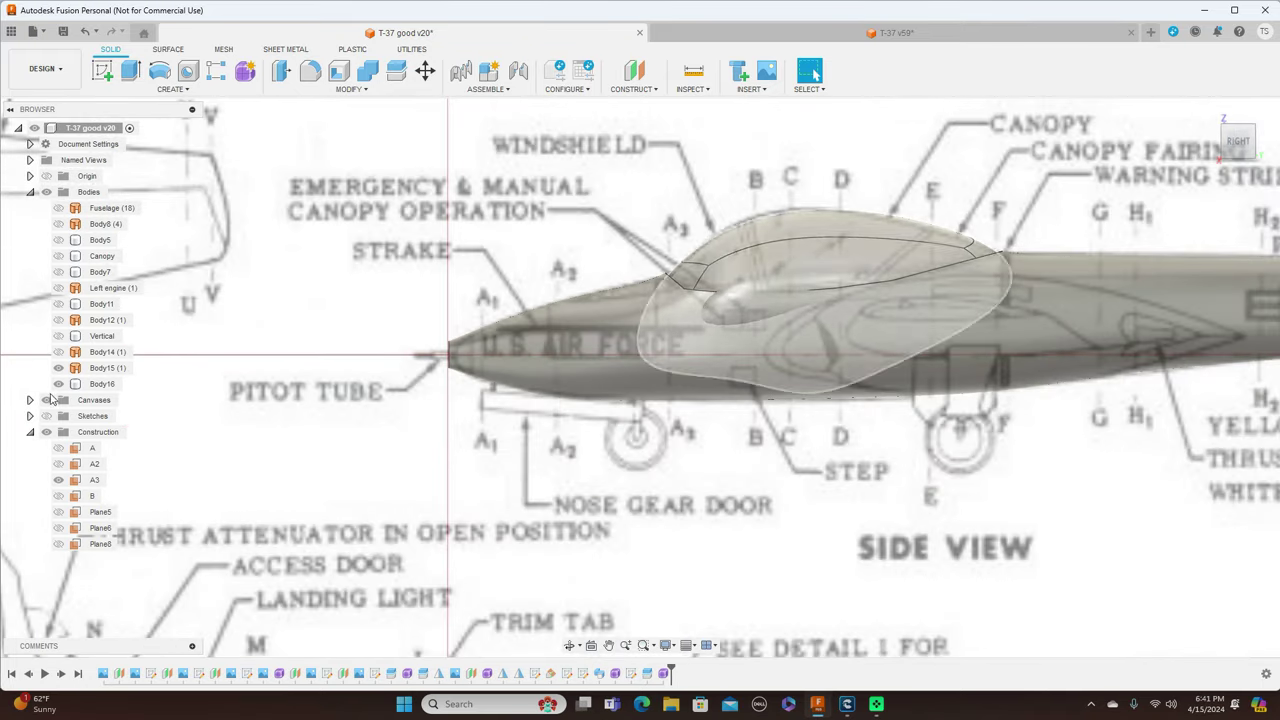
click(46, 400)
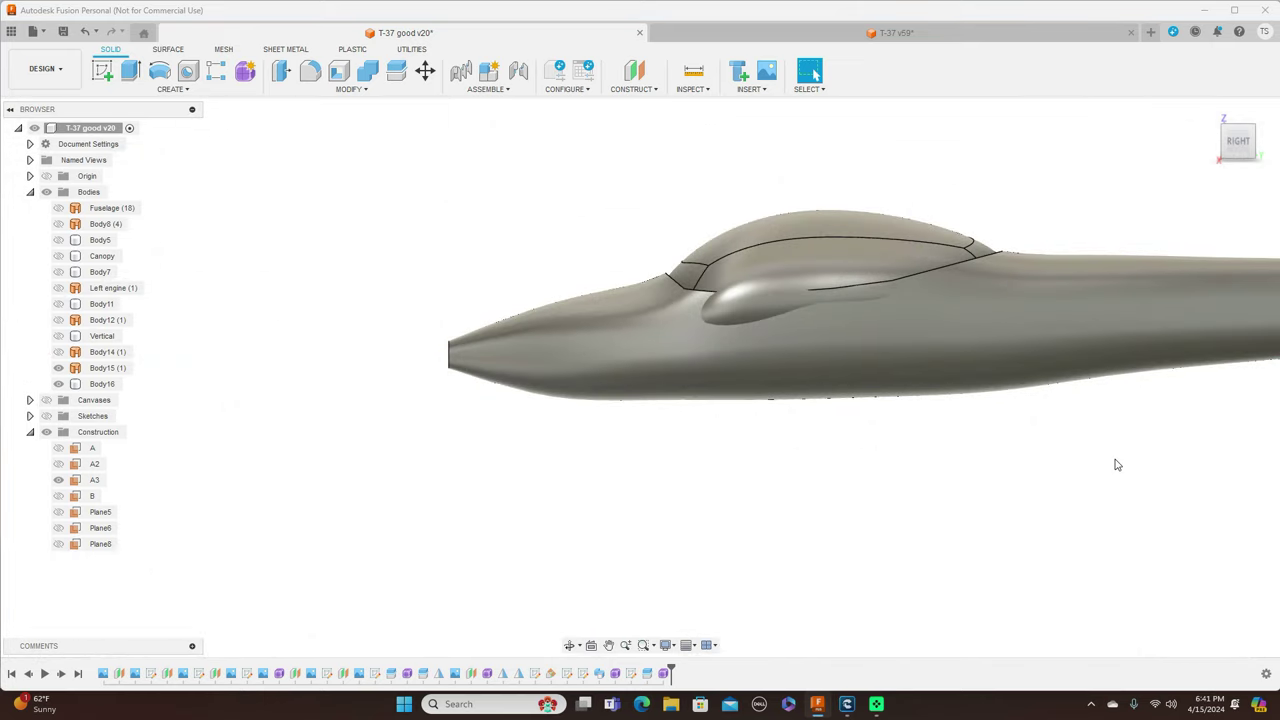
drag(1237, 133, 1238, 164)
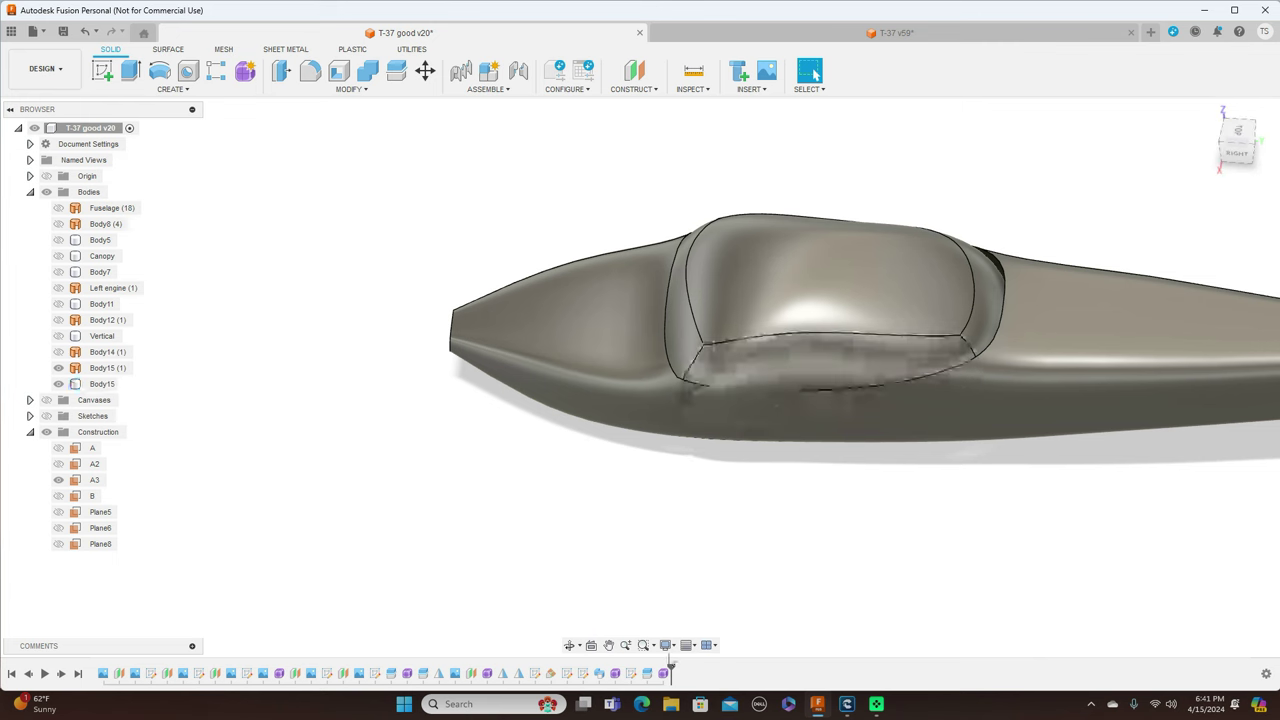
right_click(663, 674)
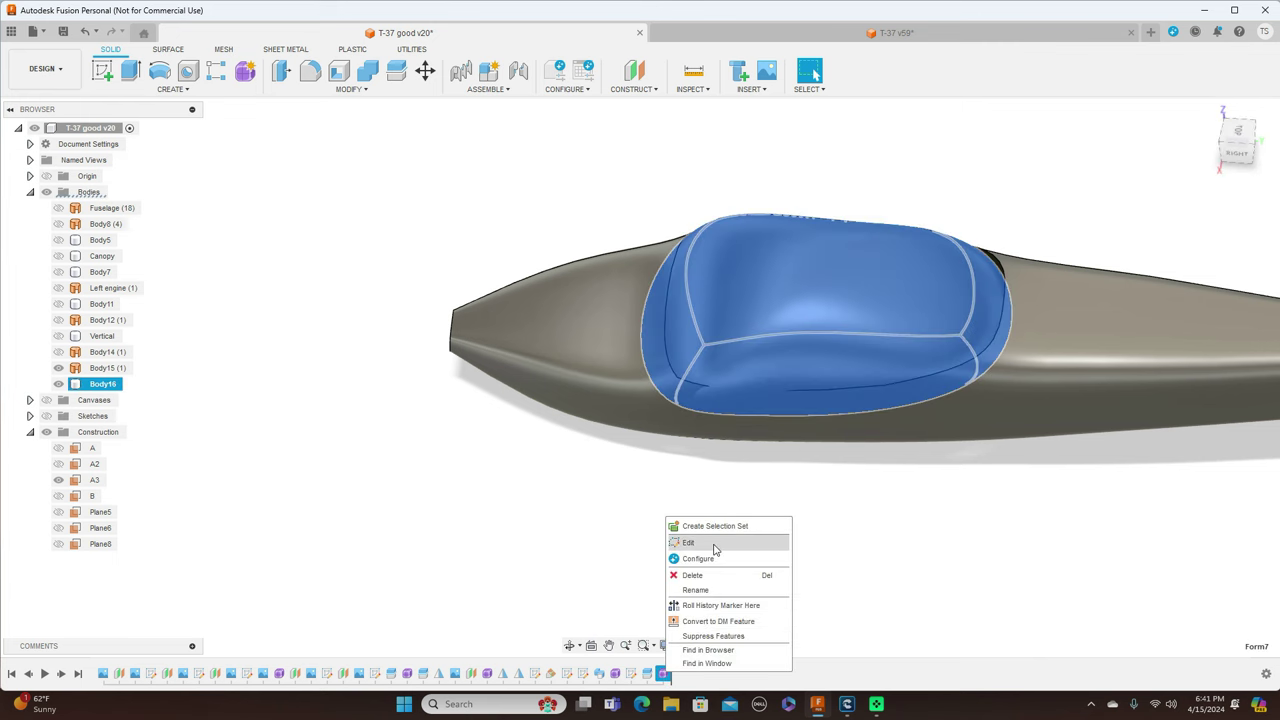
- Reopen the Form7 canopy and shift a lower side face 1.103 mm toward the fuselage
click(716, 543)
click(748, 383)
right_click(748, 377)
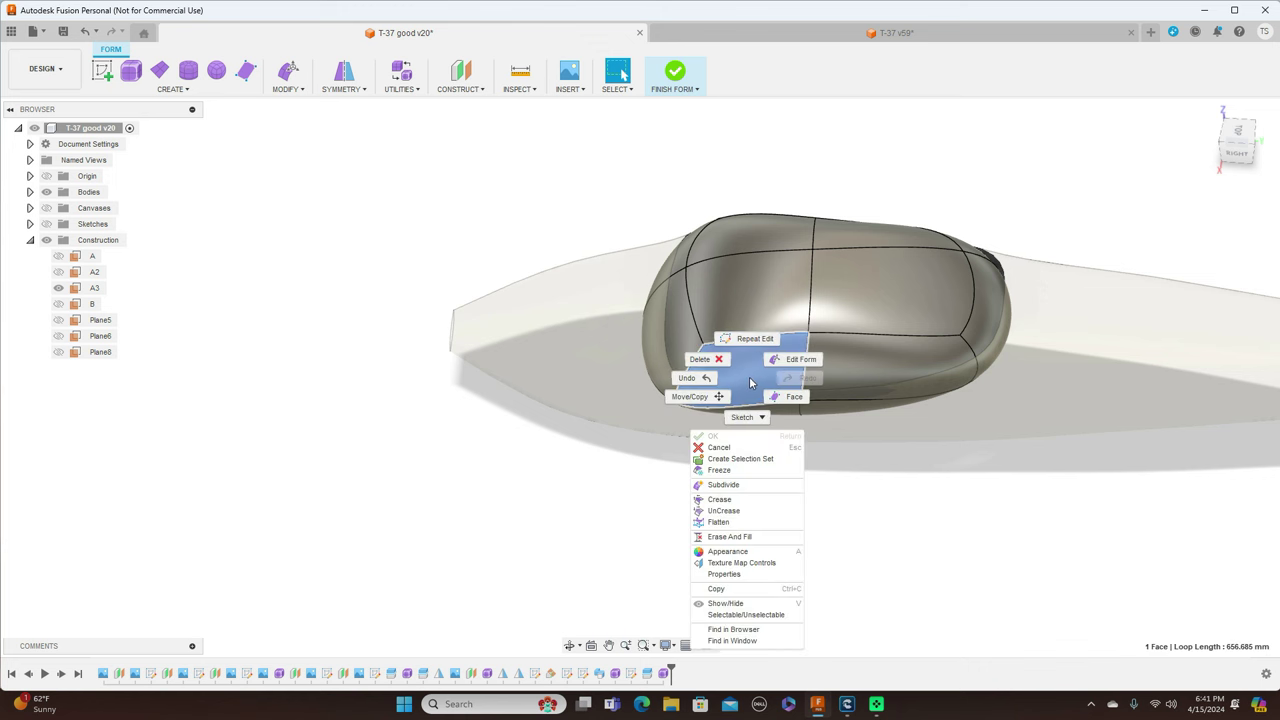
click(780, 383)
drag(767, 374, 761, 356)
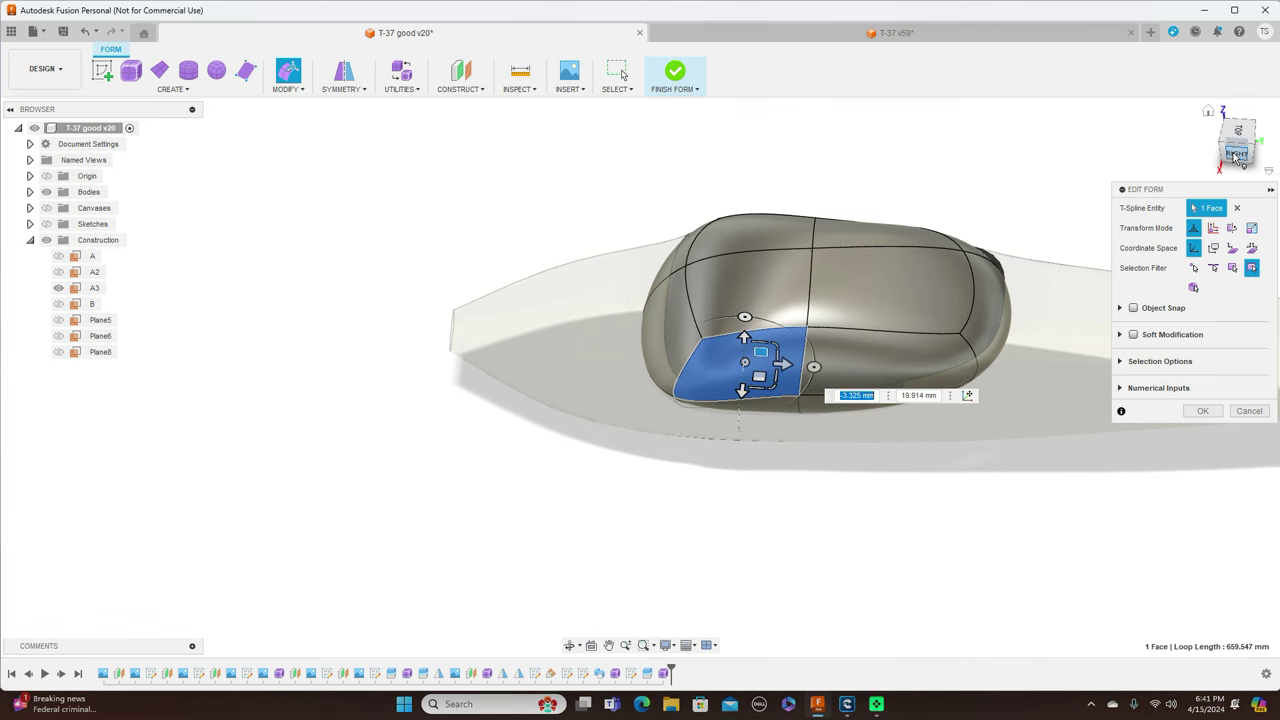
click(1236, 158)
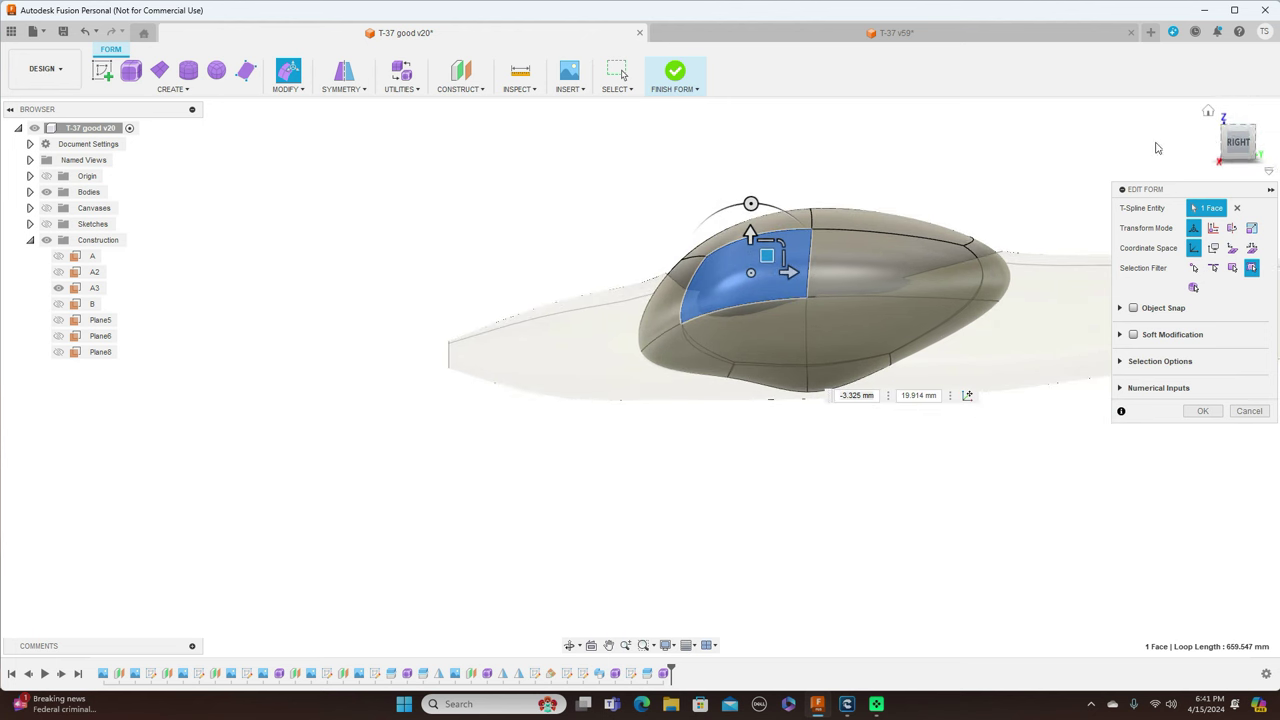
mouse_move(764, 446)
mouse_down()
mouse_move(765, 428)
mouse_move(758, 451)
mouse_up()
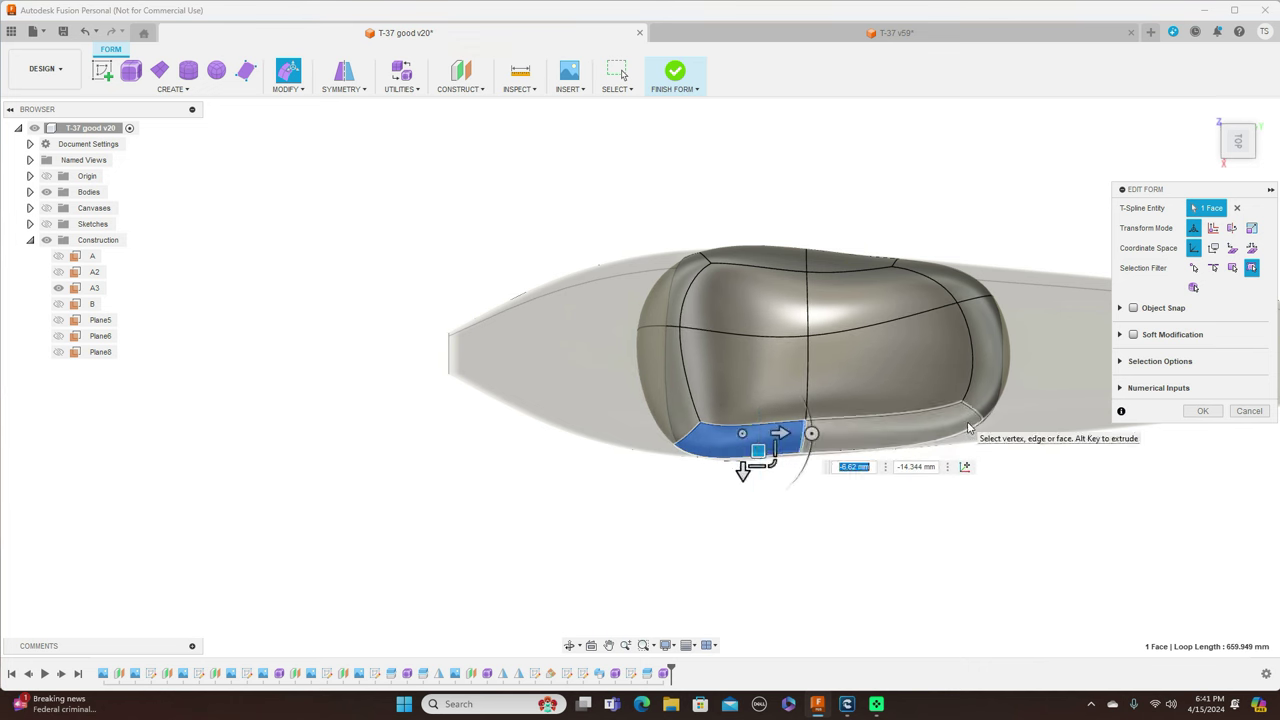
- Push the rear canopy face out 8.827 mm and rotate the lower-left face -5°
click(984, 374)
drag(984, 372, 997, 370)
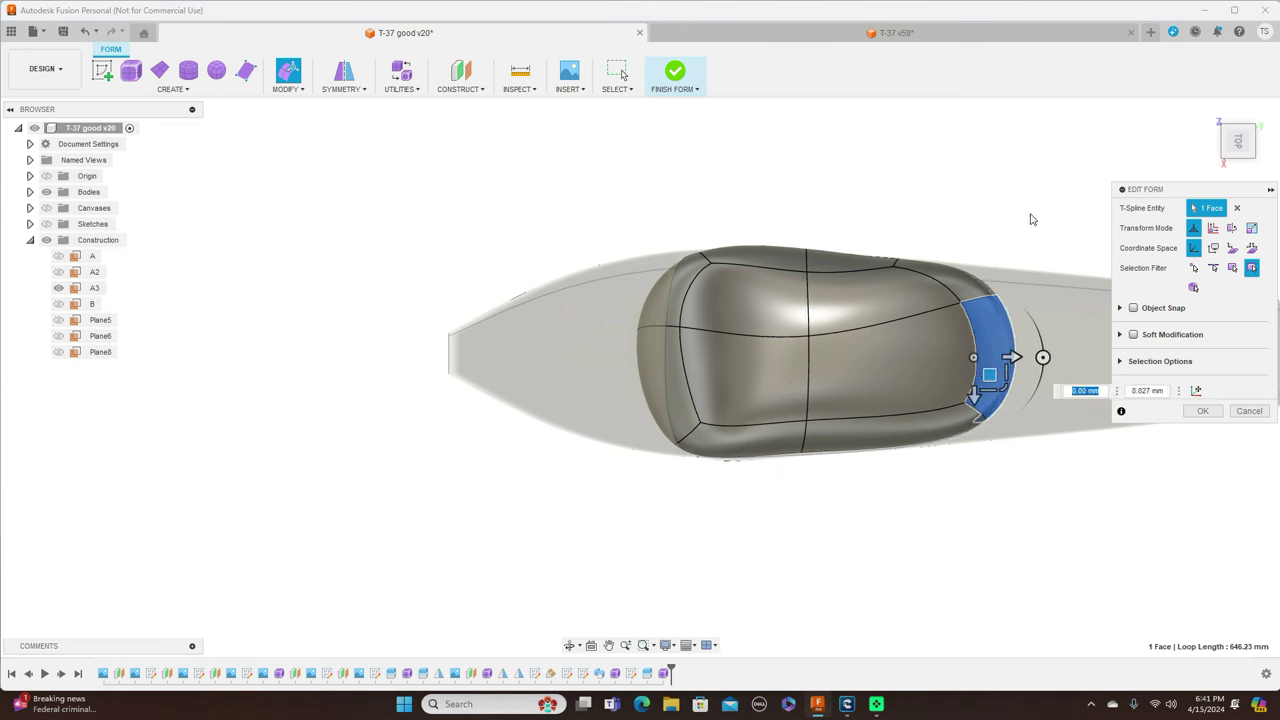
click(1031, 221)
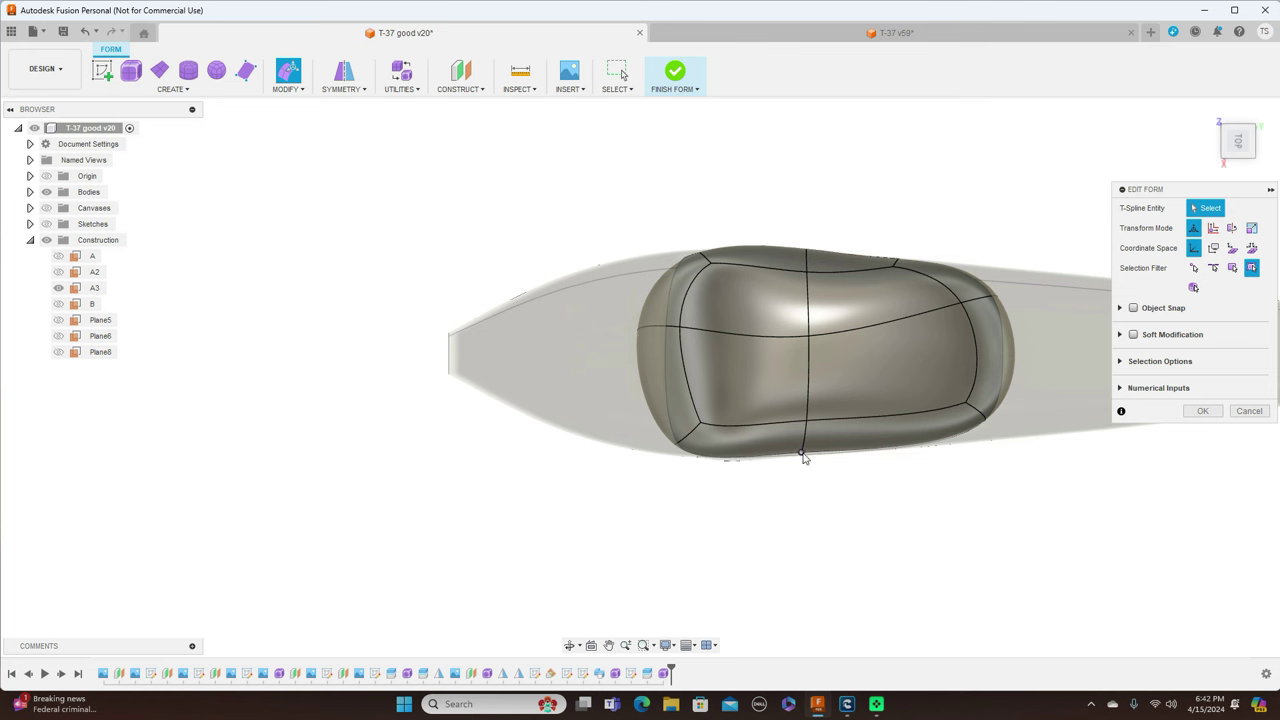
click(803, 454)
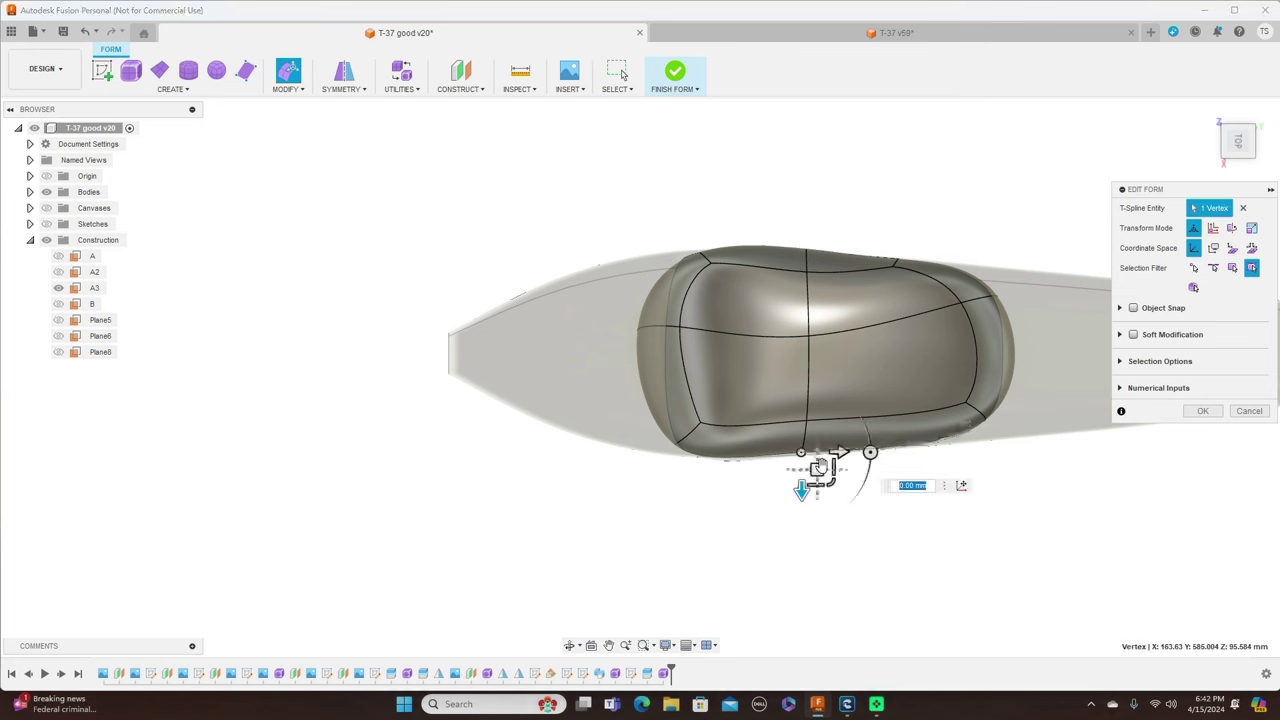
click(818, 468)
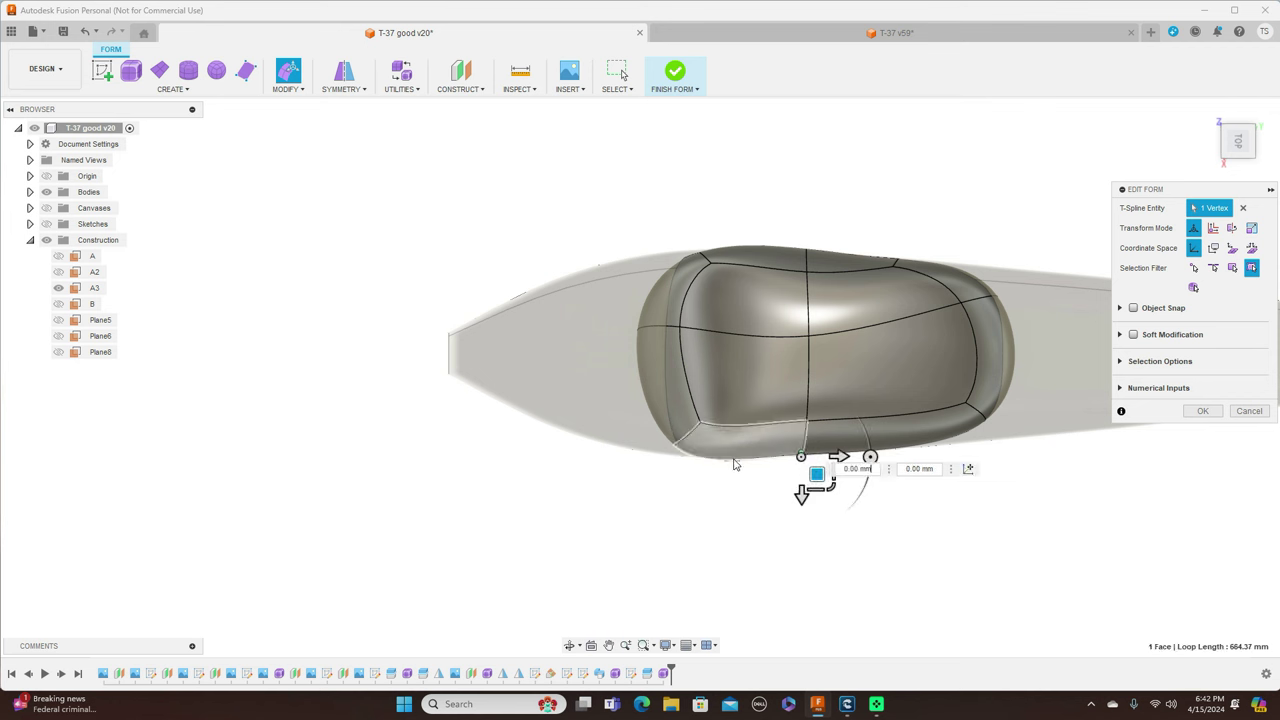
click(738, 458)
drag(815, 436, 762, 455)
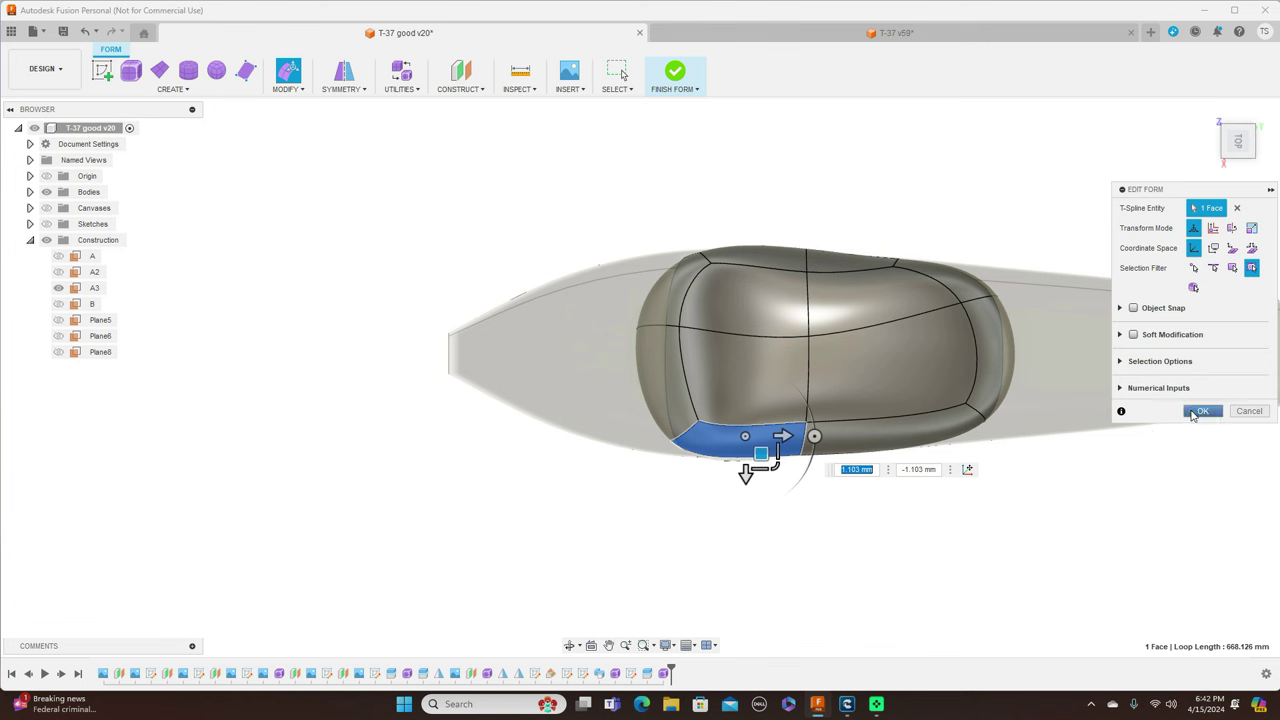
click(1202, 411)
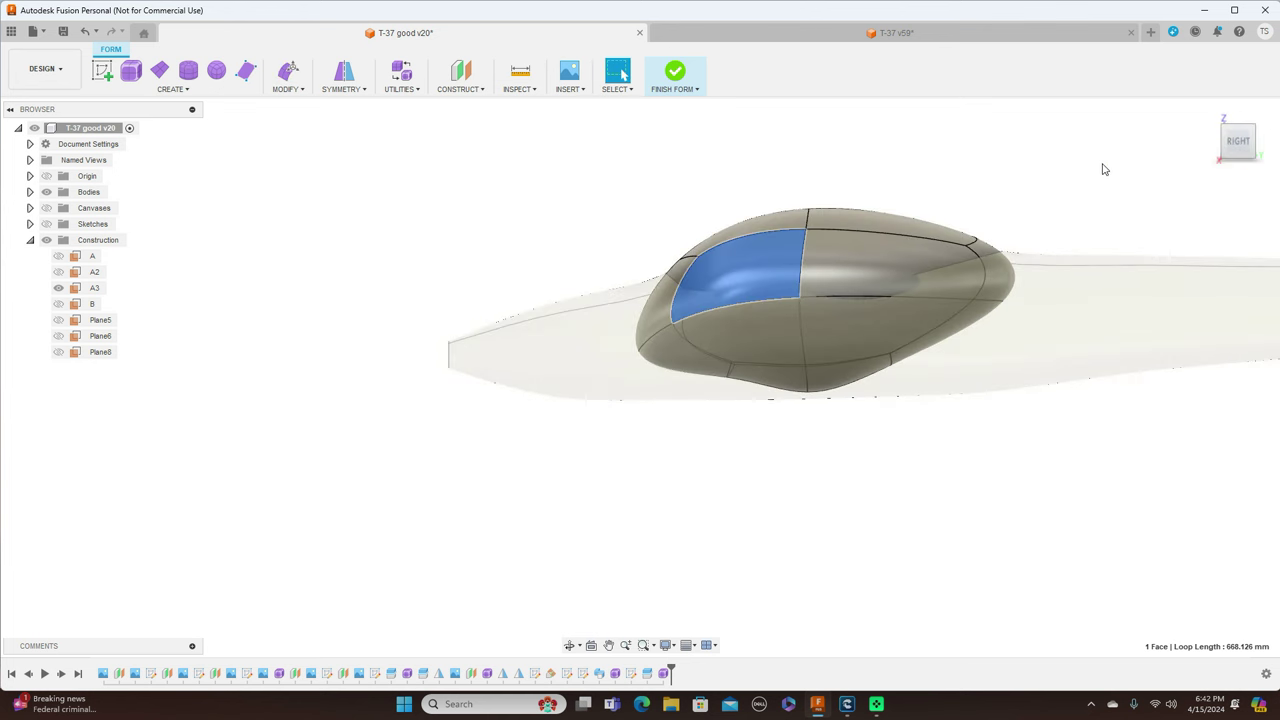
click(896, 158)
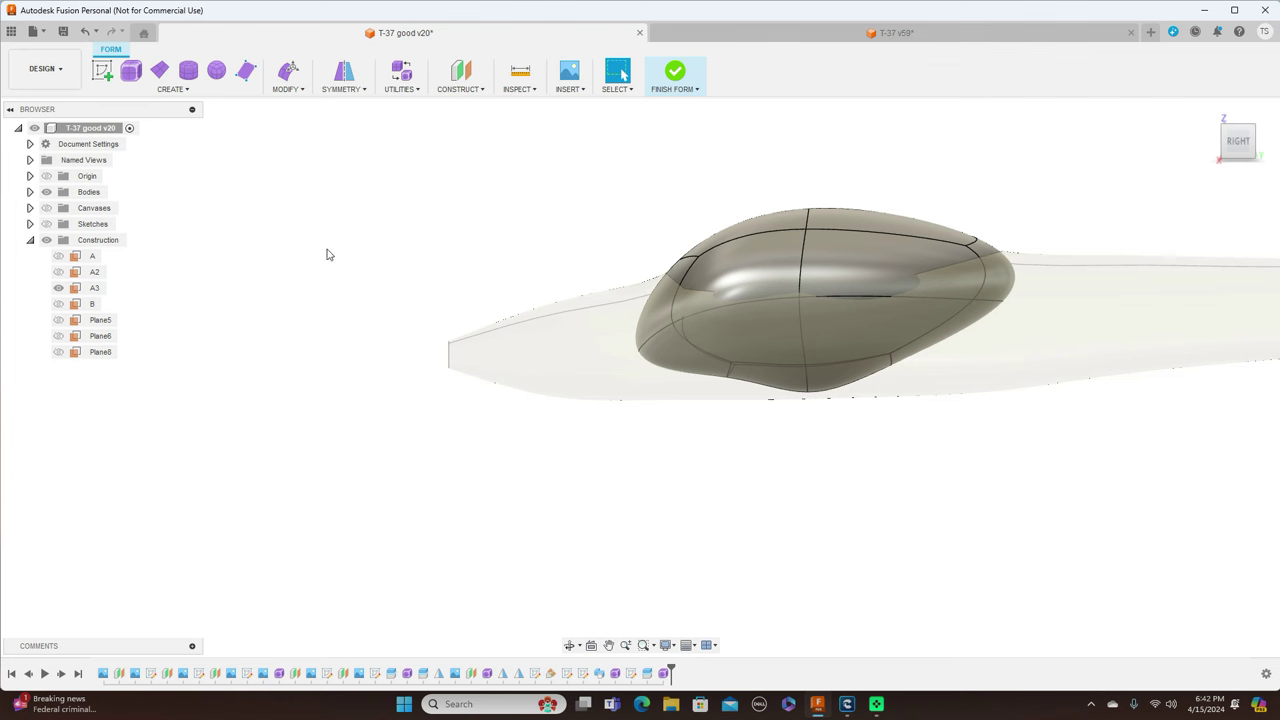
- Finish the form and orbit to inspect the refined solid canopy from above
click(699, 90)
click(680, 106)
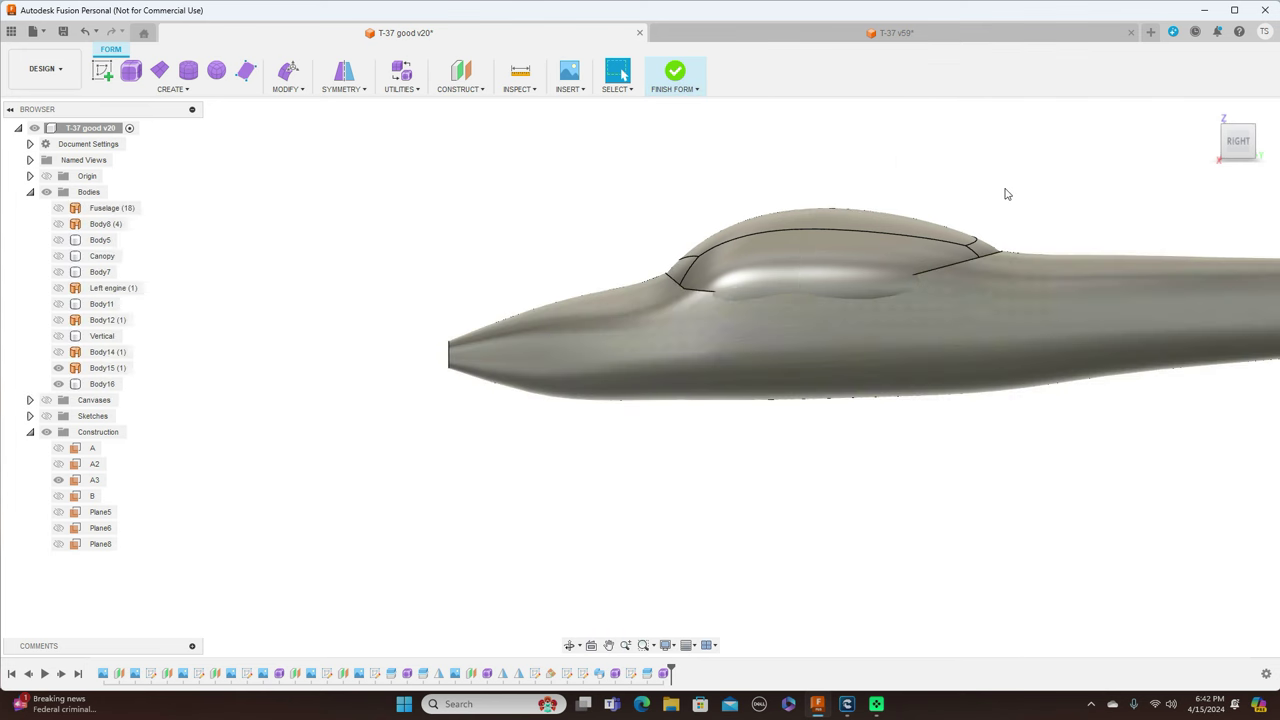
drag(1240, 135, 1234, 162)
click(786, 416)
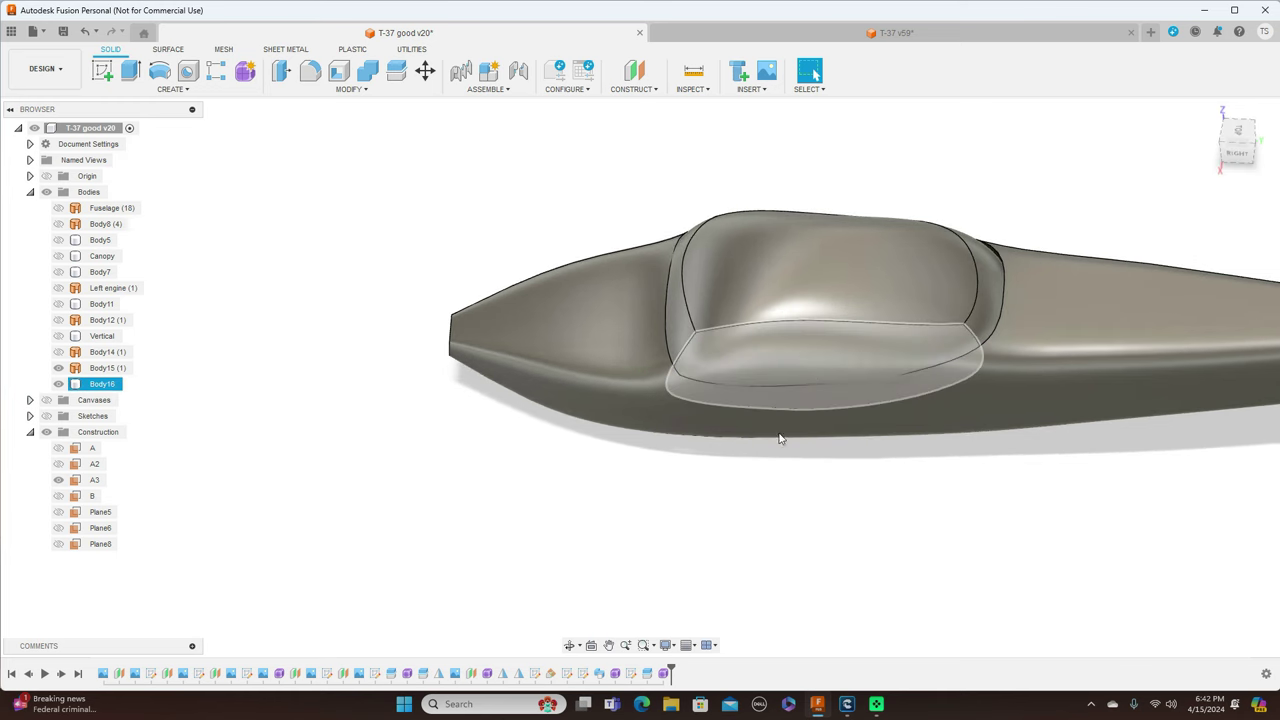
click(737, 478)
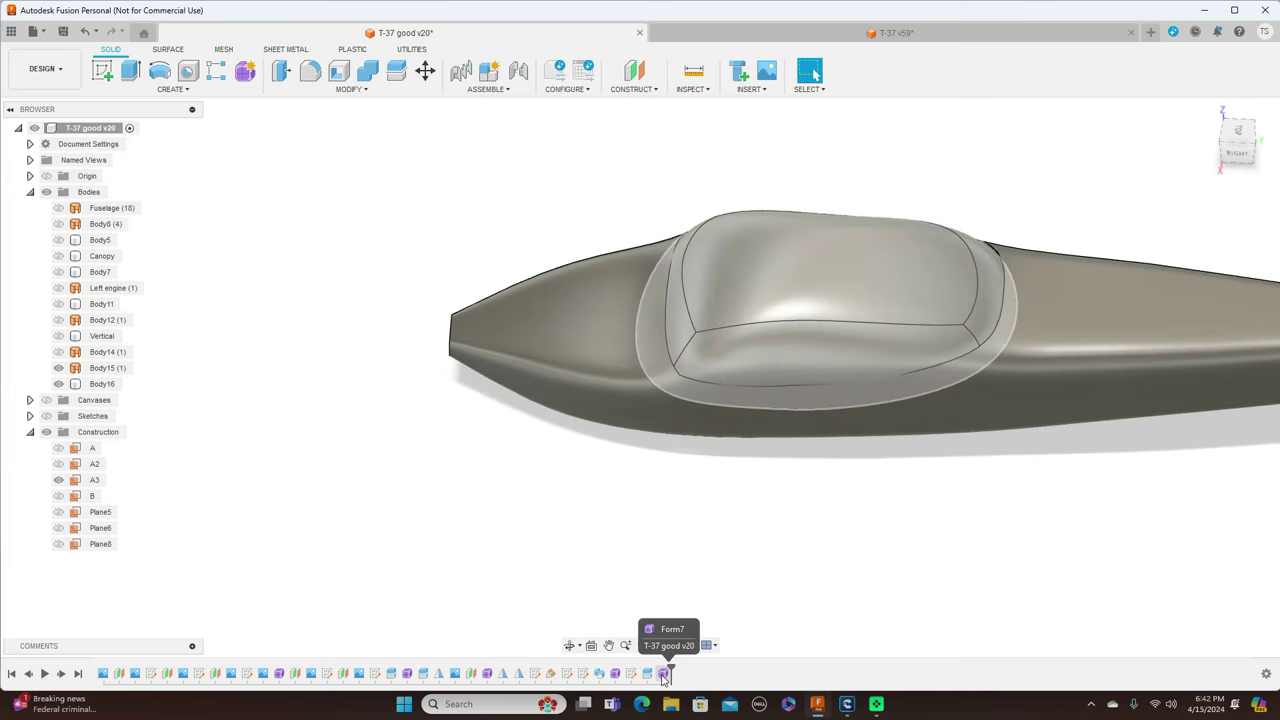
- Reopen the Form7 canopy feature from the timeline for editing
click(663, 674)
right_click(663, 674)
click(729, 544)
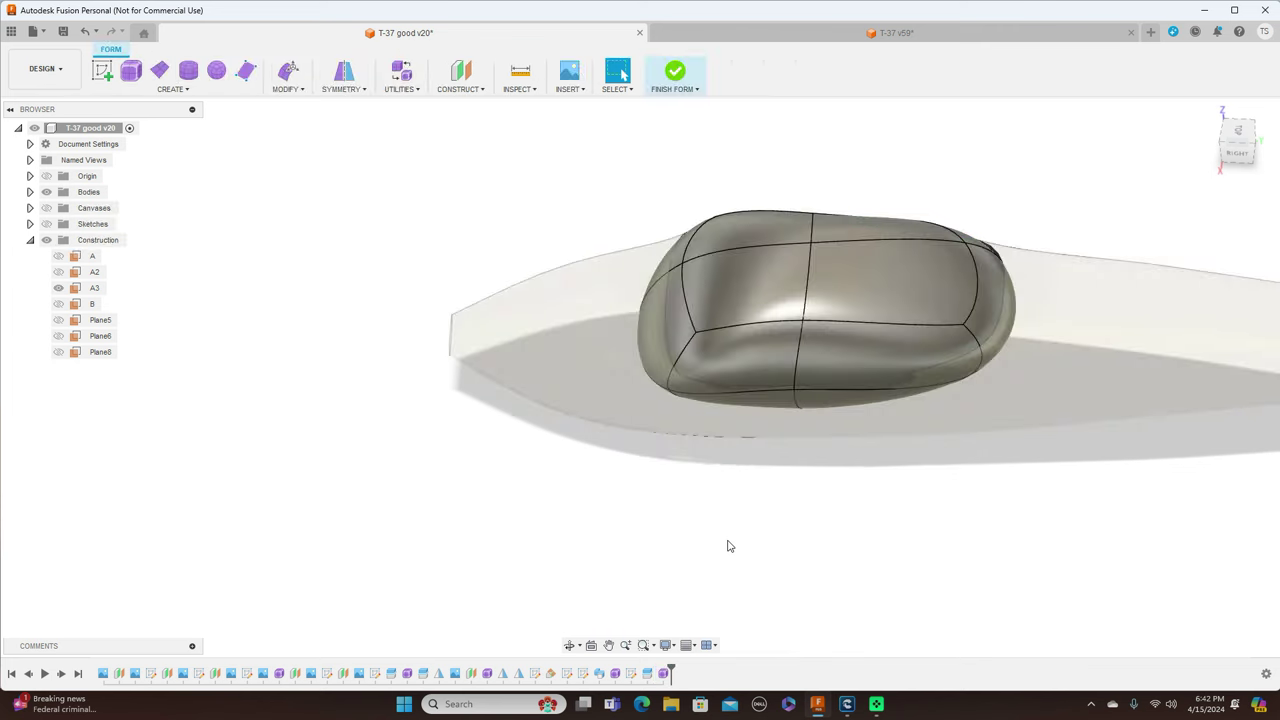
- Nudge the canopy's lower-edge vertex down about 2 mm and finish the T-spline form
click(794, 390)
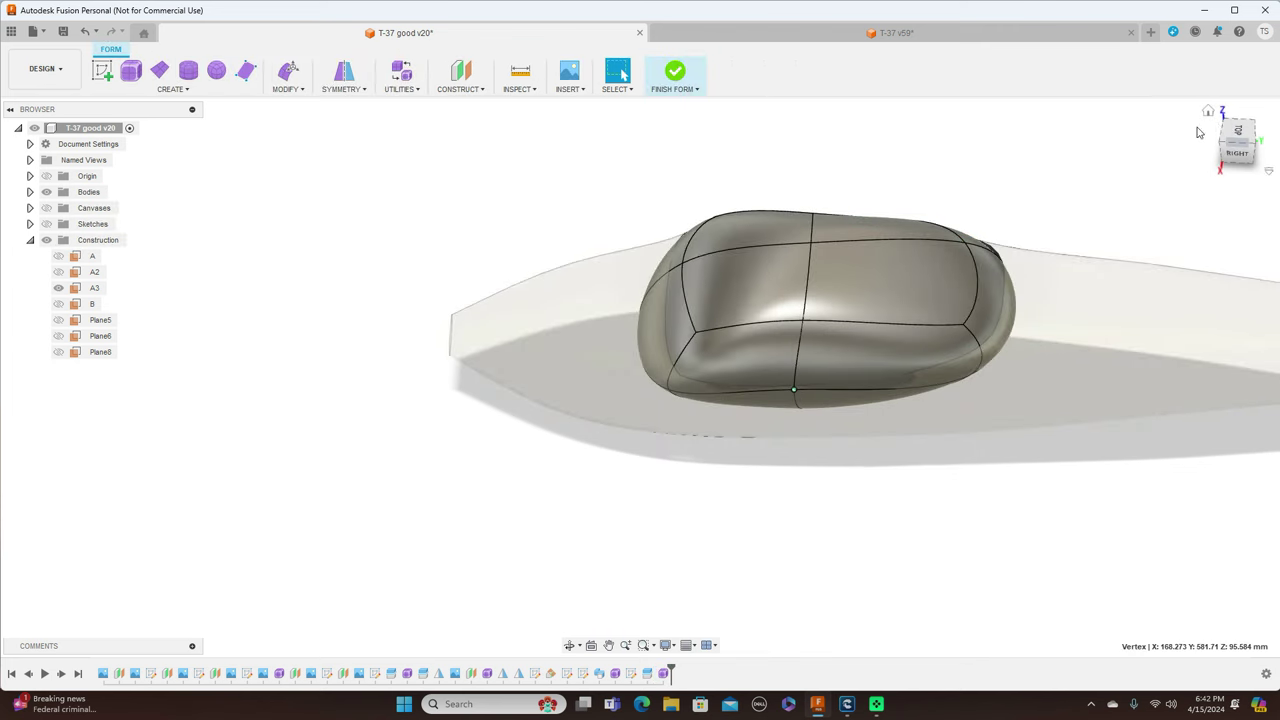
right_click(1134, 138)
click(1175, 121)
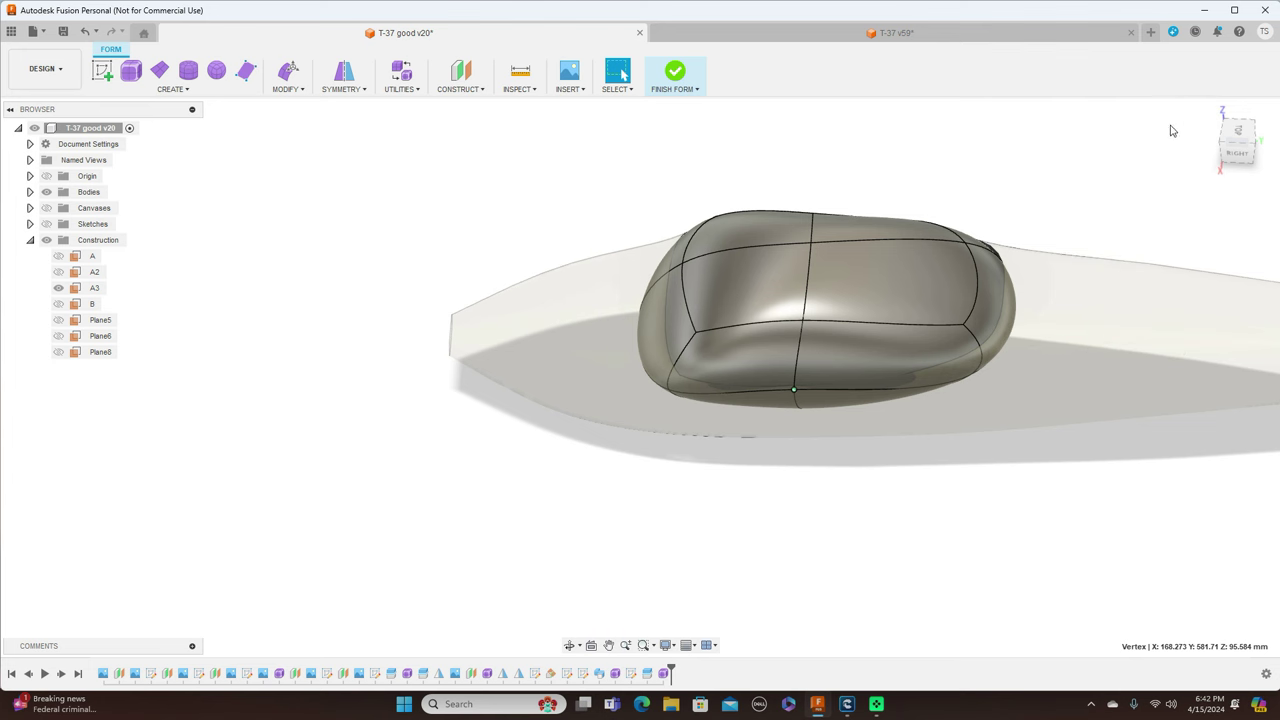
click(1232, 132)
drag(813, 461, 814, 467)
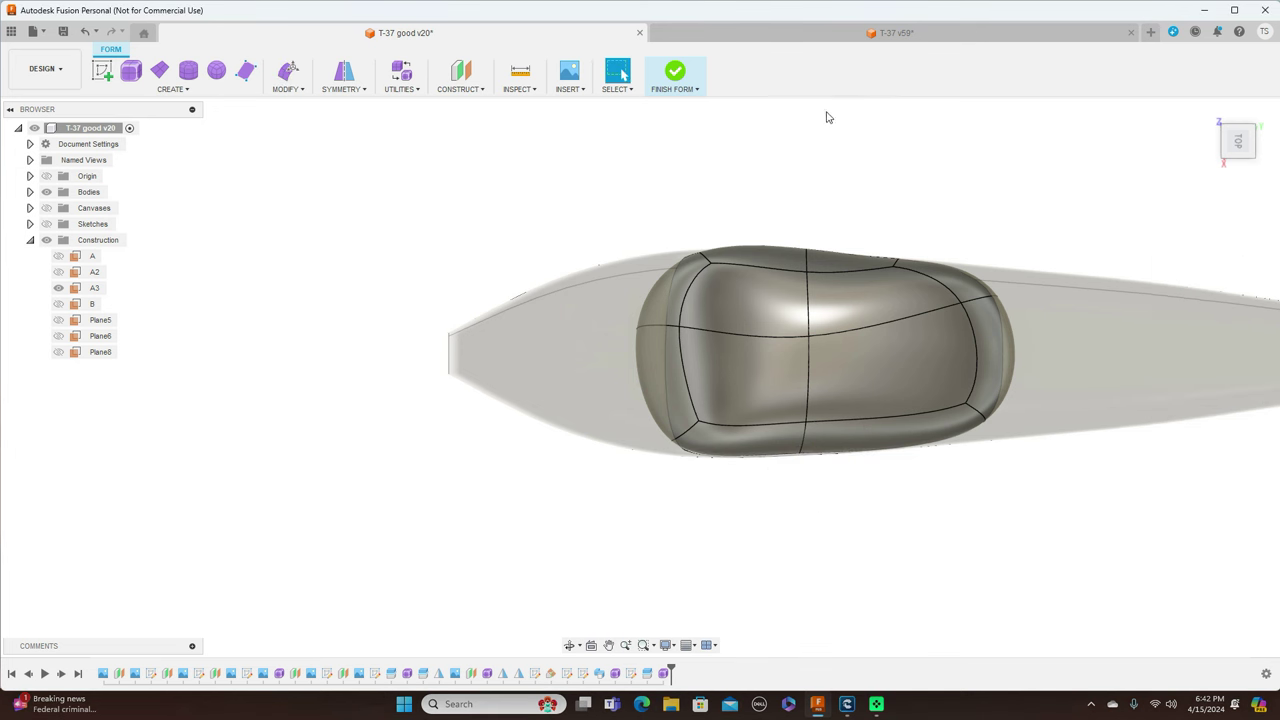
click(690, 88)
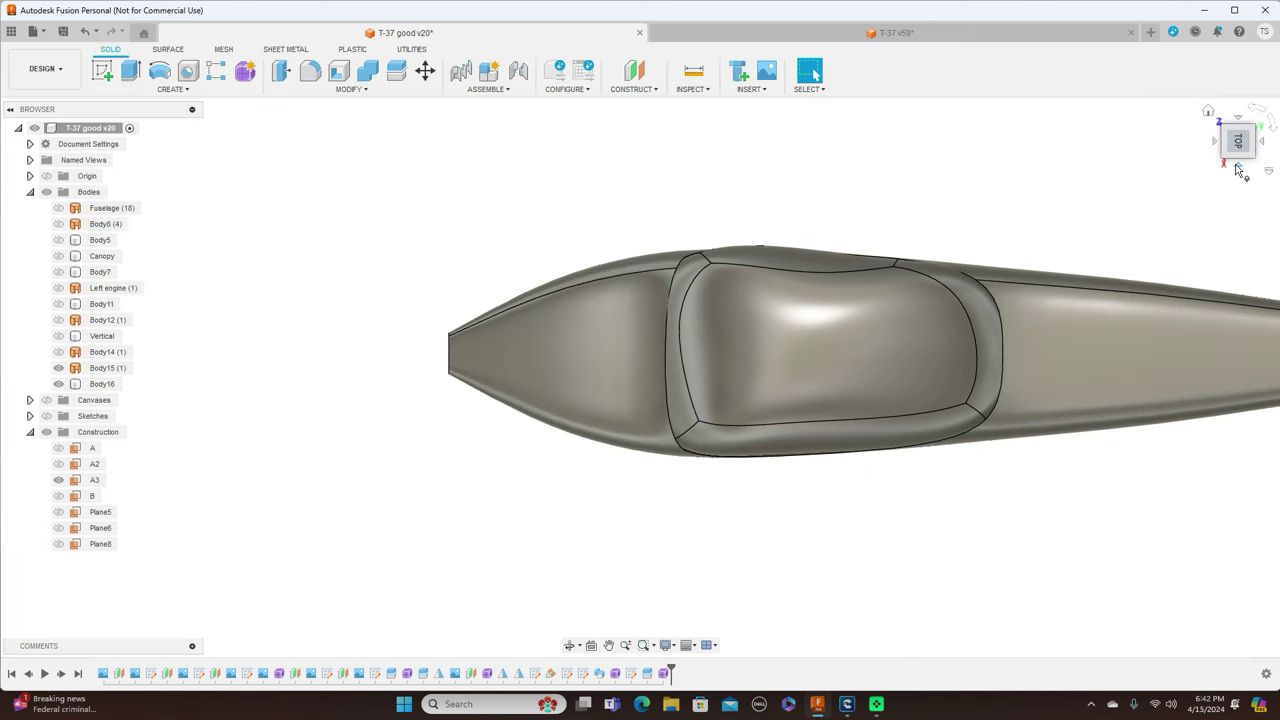
- View the fuselage from the RIGHT with the side-view blueprint shown, nose over the drawing's cockpit
click(1239, 170)
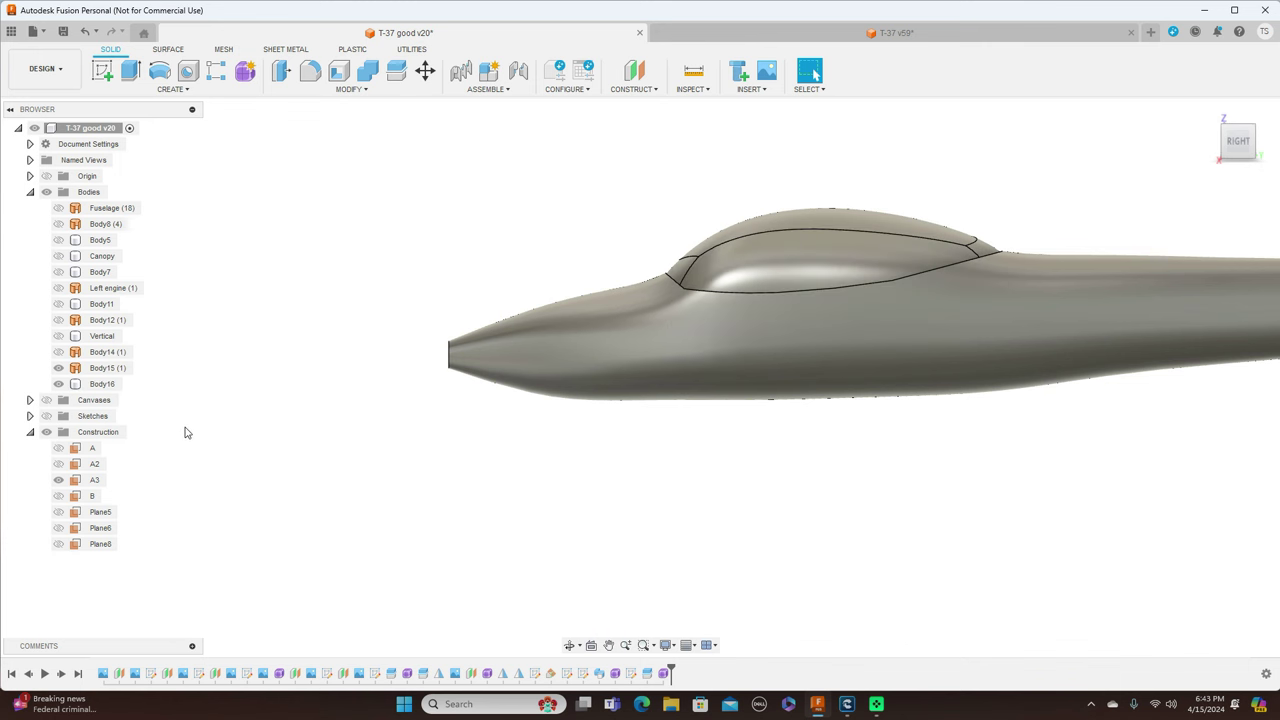
click(46, 400)
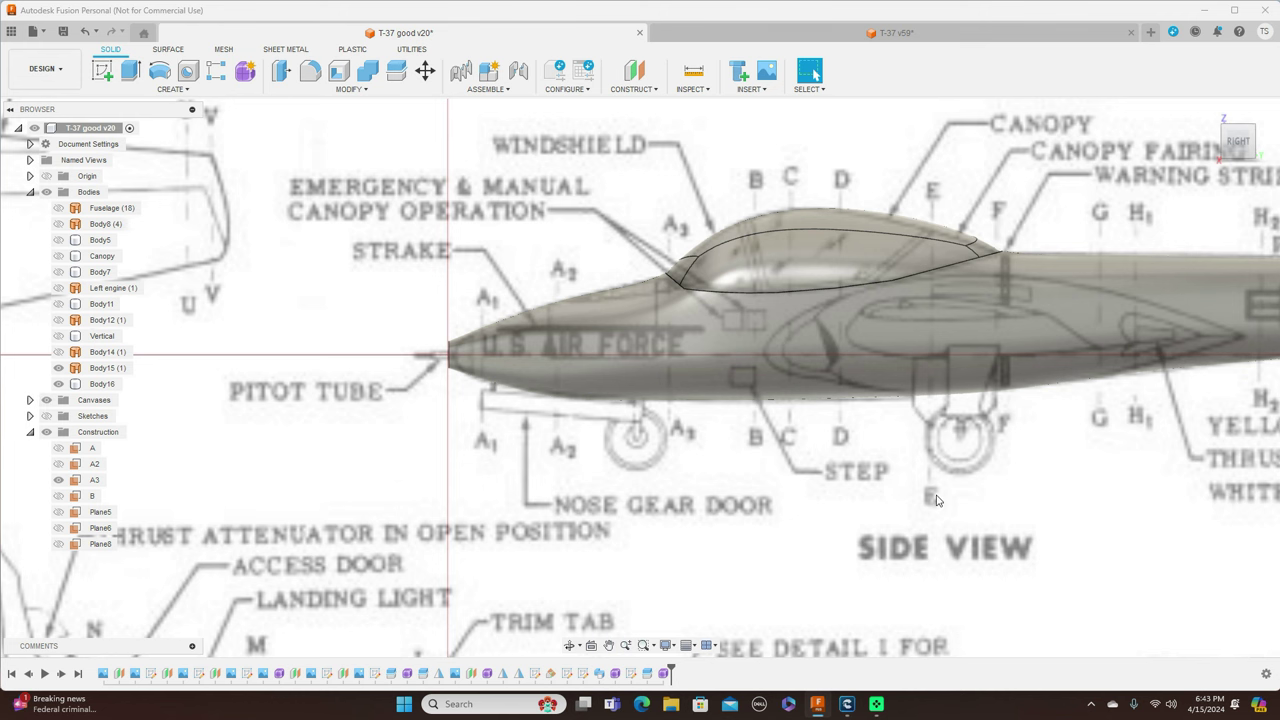
middle_drag(960, 472, 828, 494)
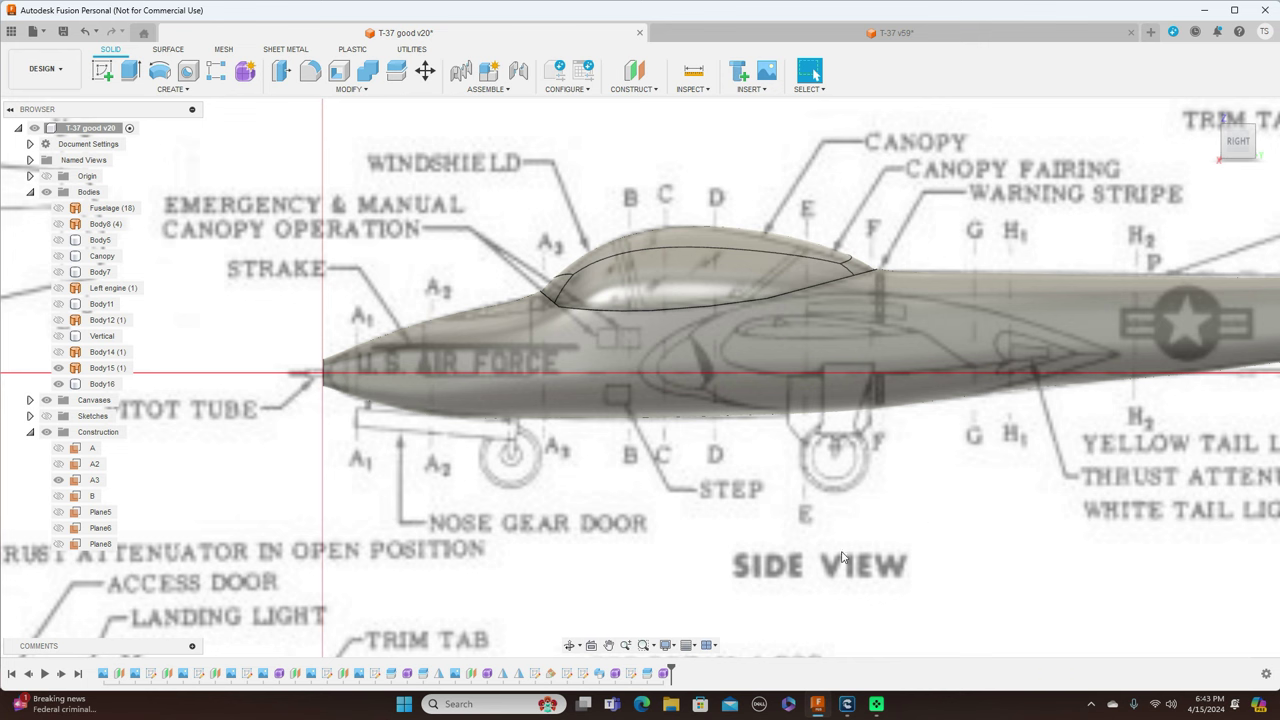
click(666, 674)
right_click(666, 674)
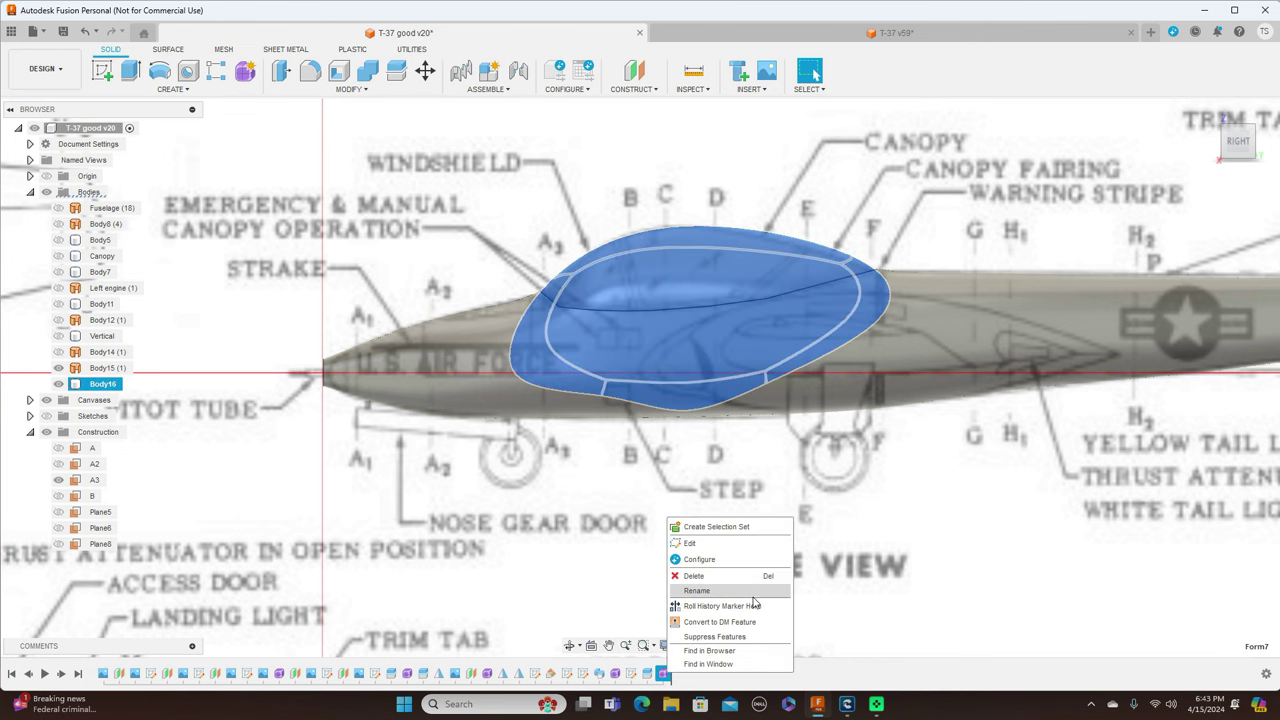
- Edit the canopy form, lowering and tilting its top rear face onto the blueprint outline
click(708, 547)
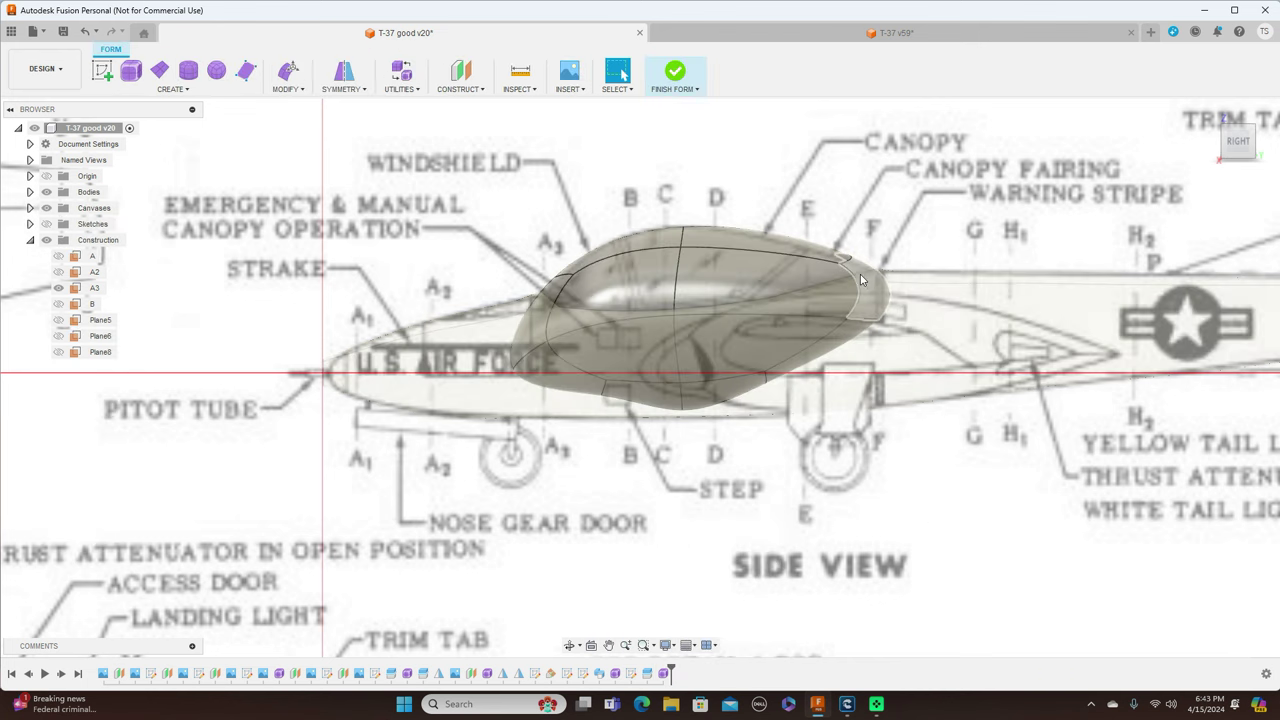
click(795, 245)
right_click(895, 241)
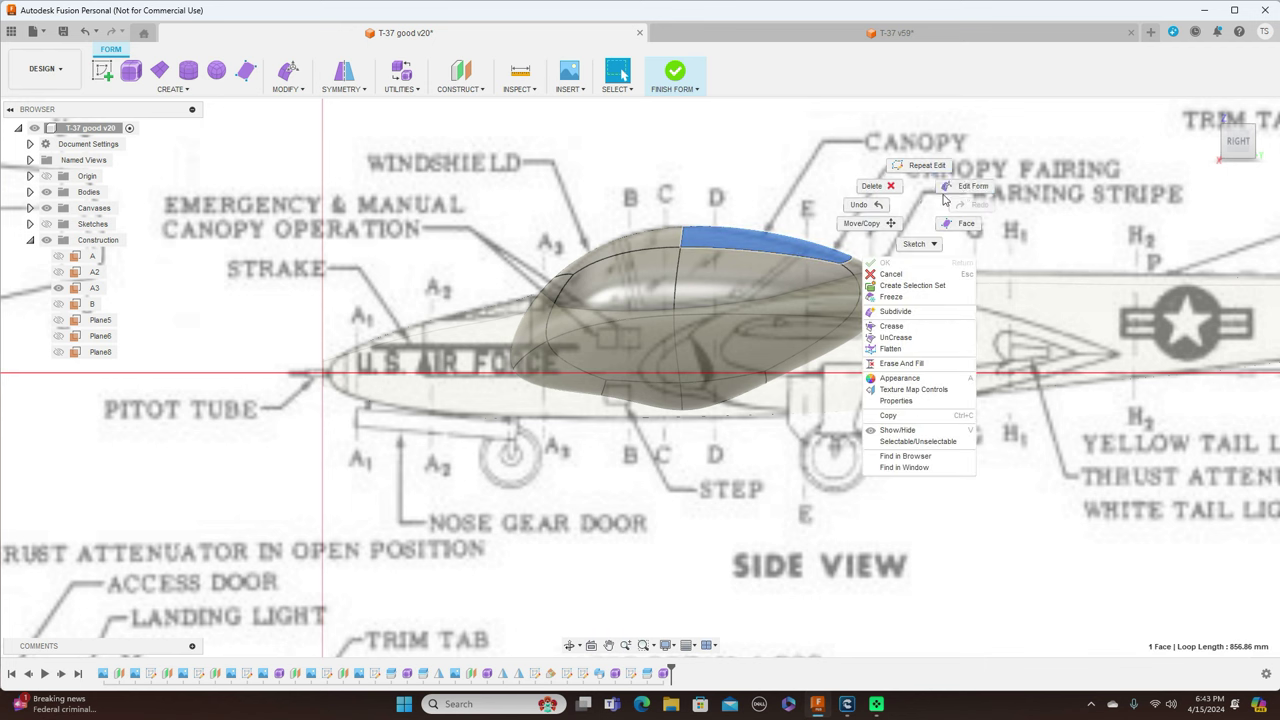
click(960, 195)
click(776, 230)
drag(779, 232, 780, 224)
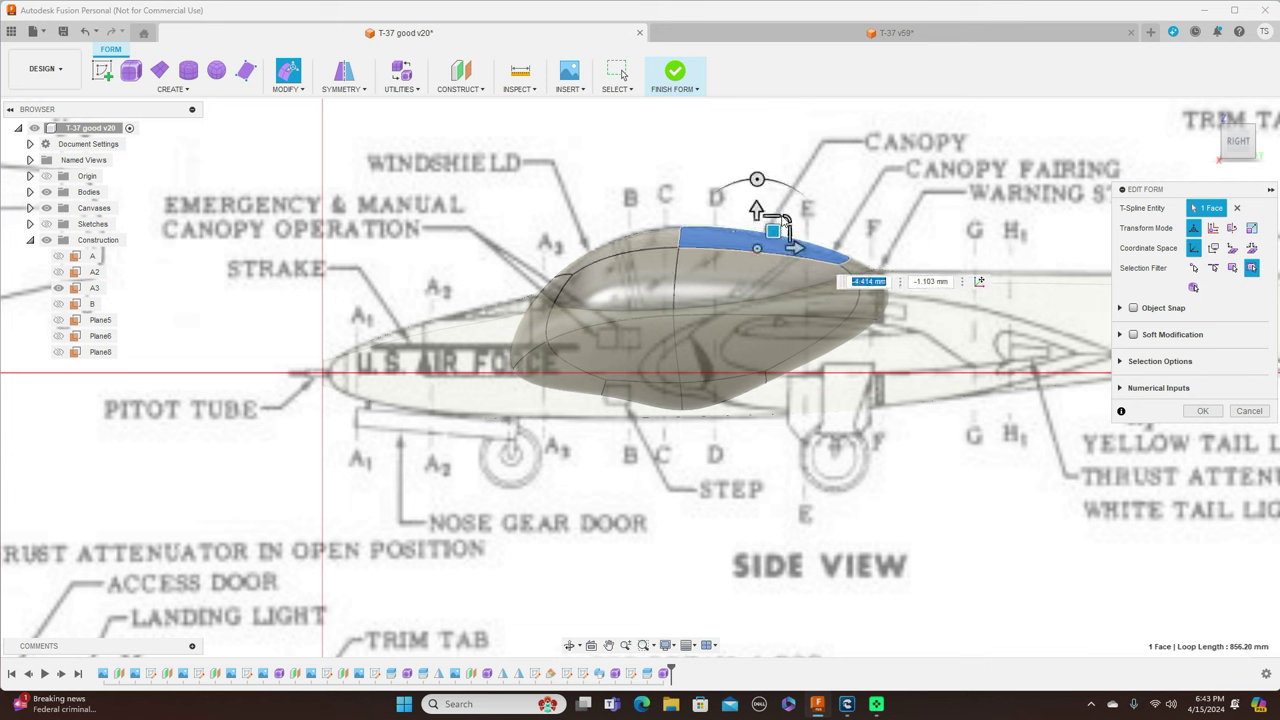
drag(762, 180, 773, 226)
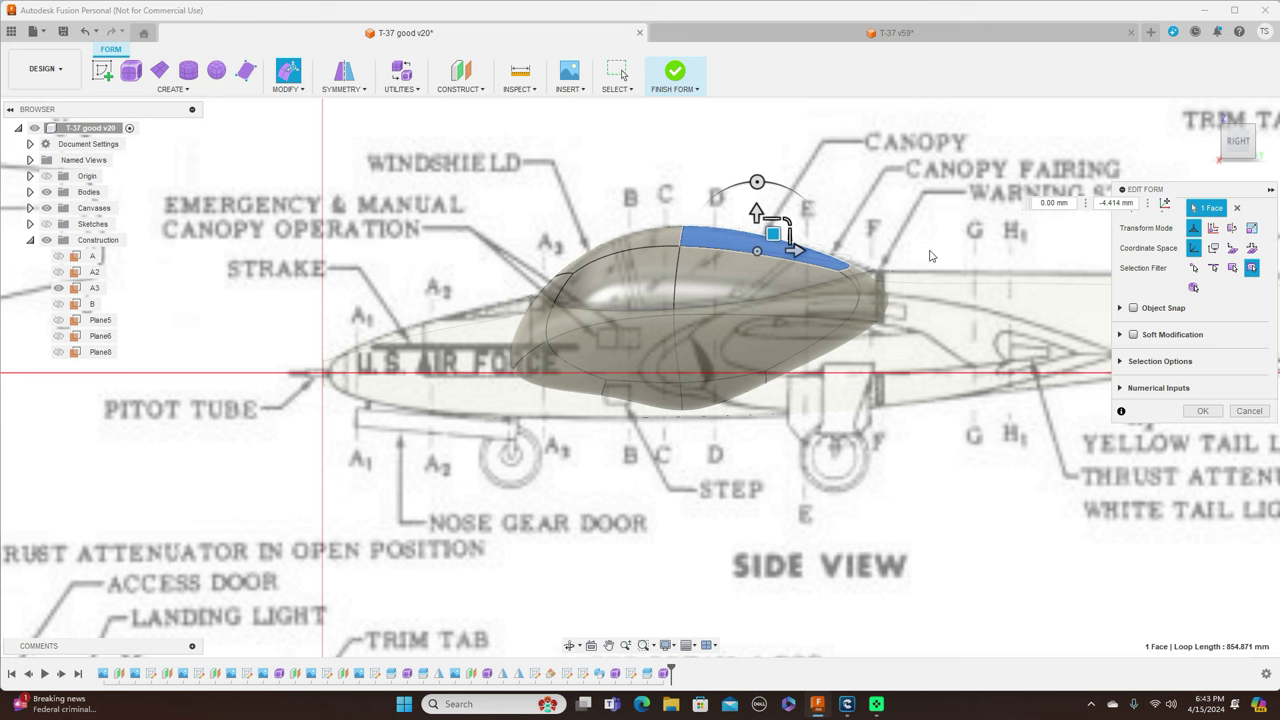
- Pull the canopy's rear end face onto the fairing line, apply the edit and finish the form
click(869, 280)
drag(866, 278, 869, 276)
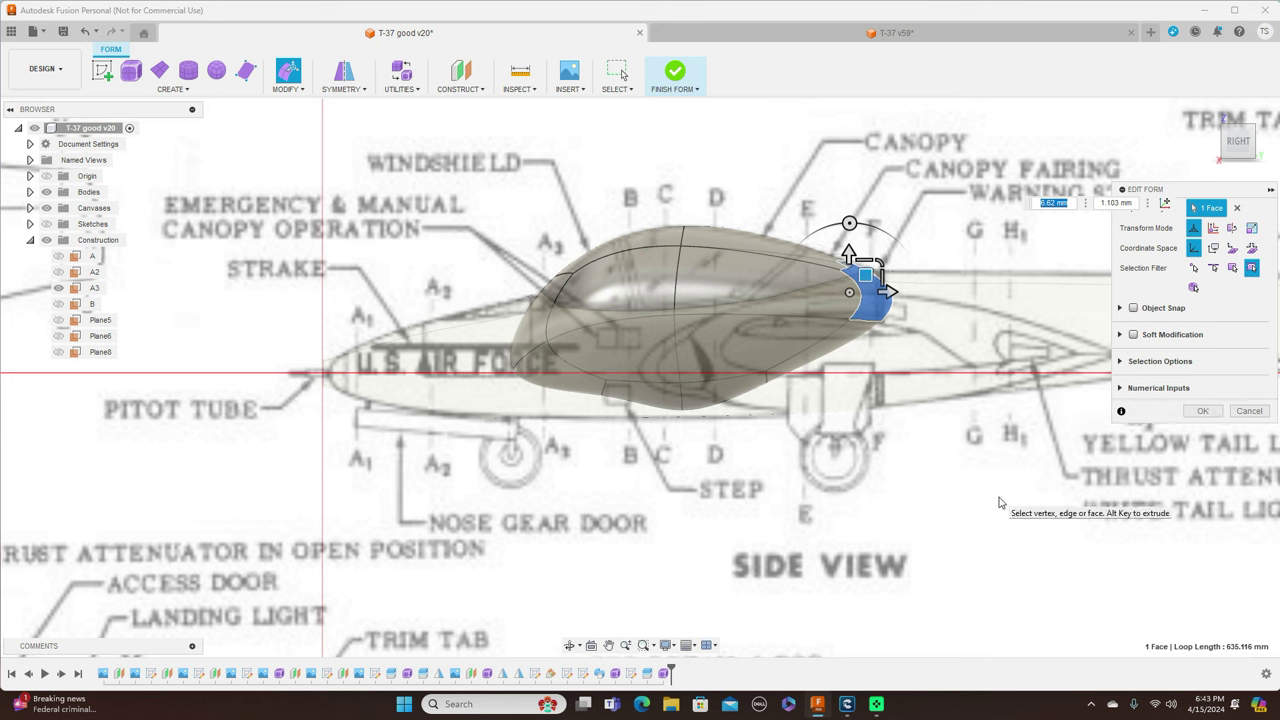
key(alt+1)
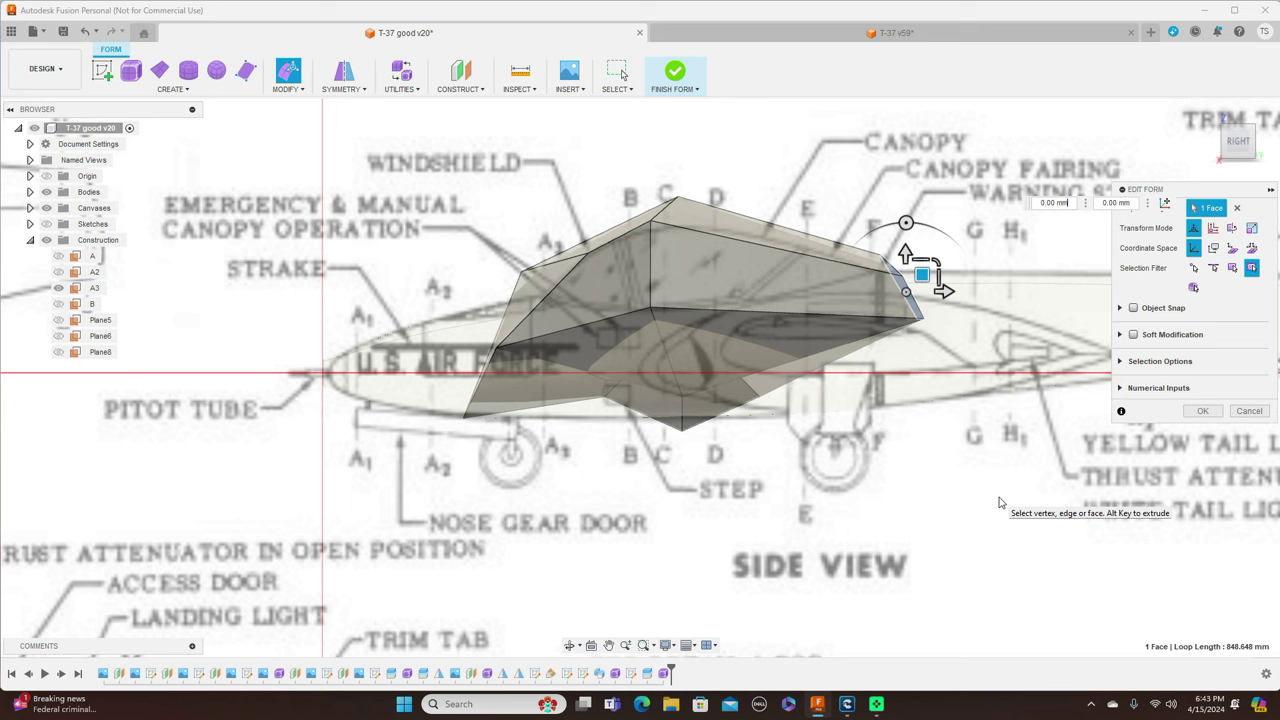
key(alt+3)
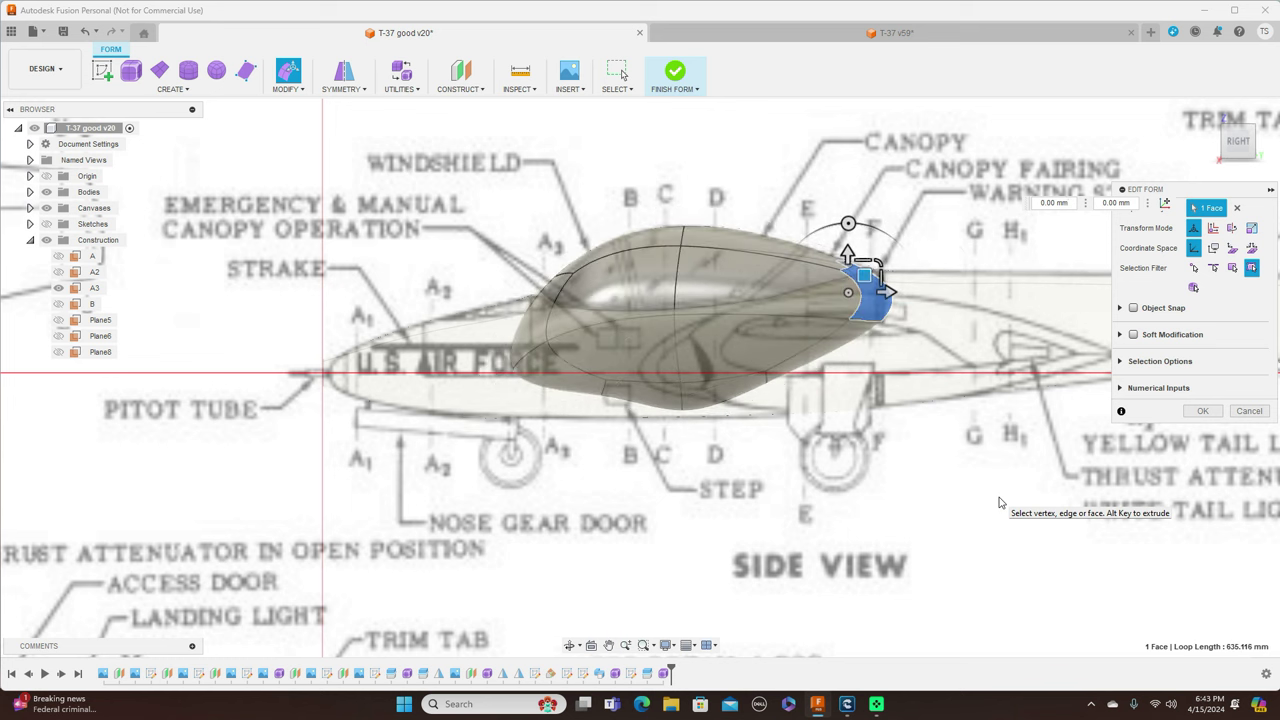
click(1199, 411)
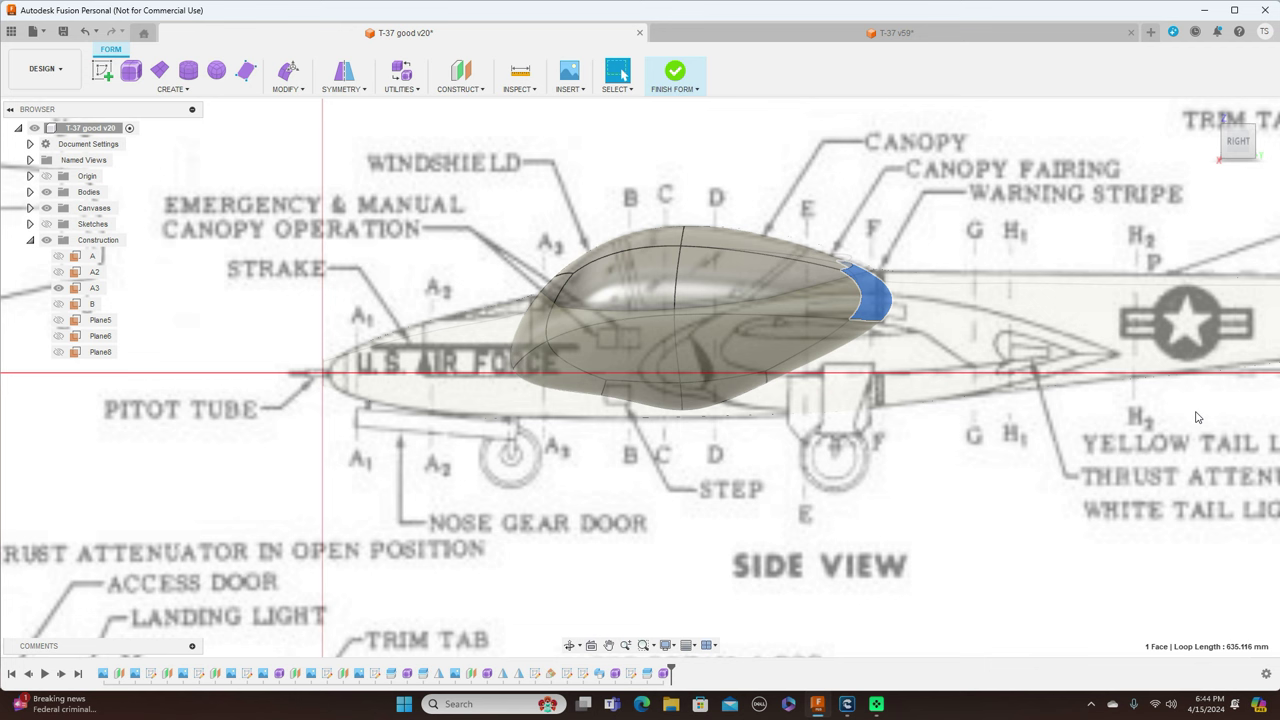
click(684, 92)
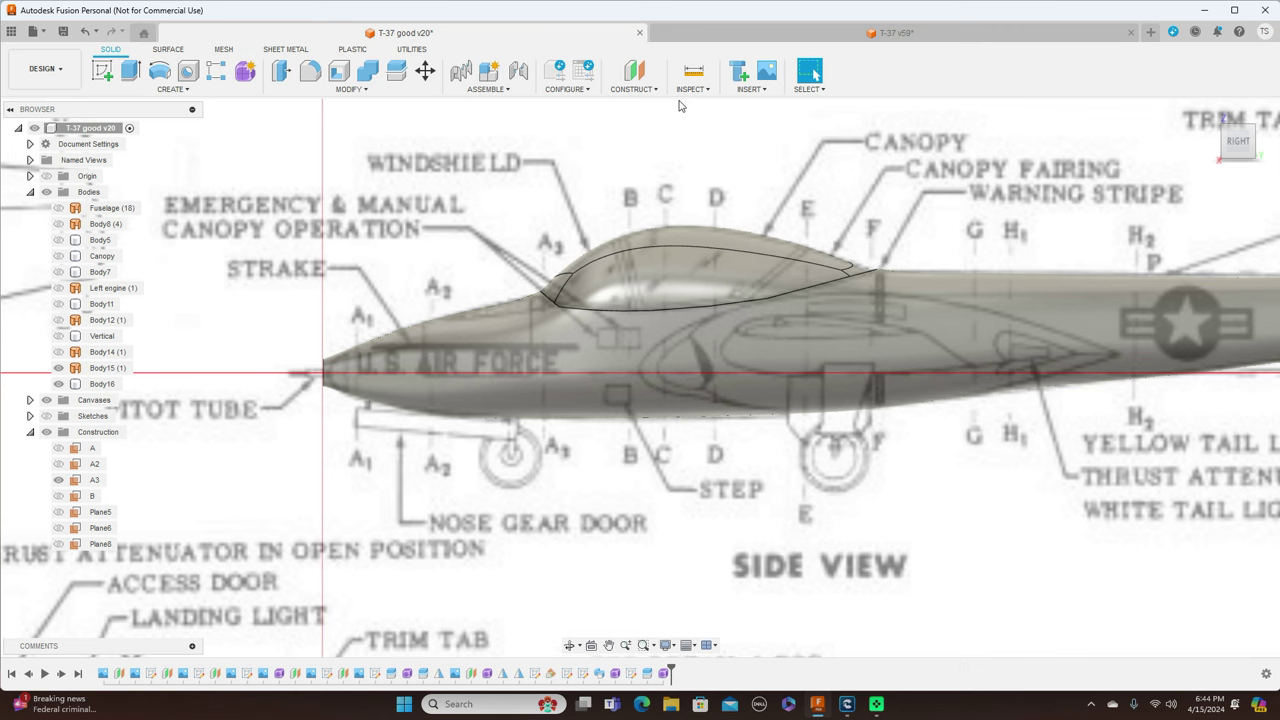
- Check the finished canopy against the top and side blueprints, then hide the reference canvases
click(1238, 120)
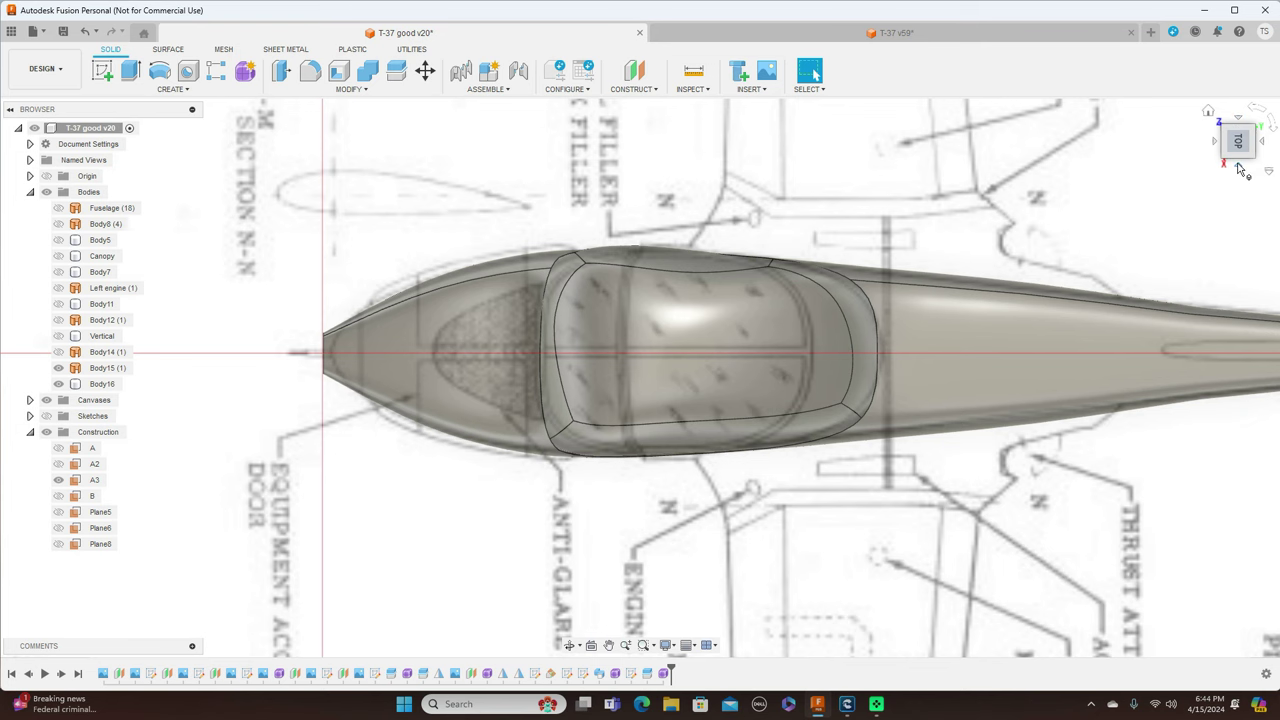
click(1239, 167)
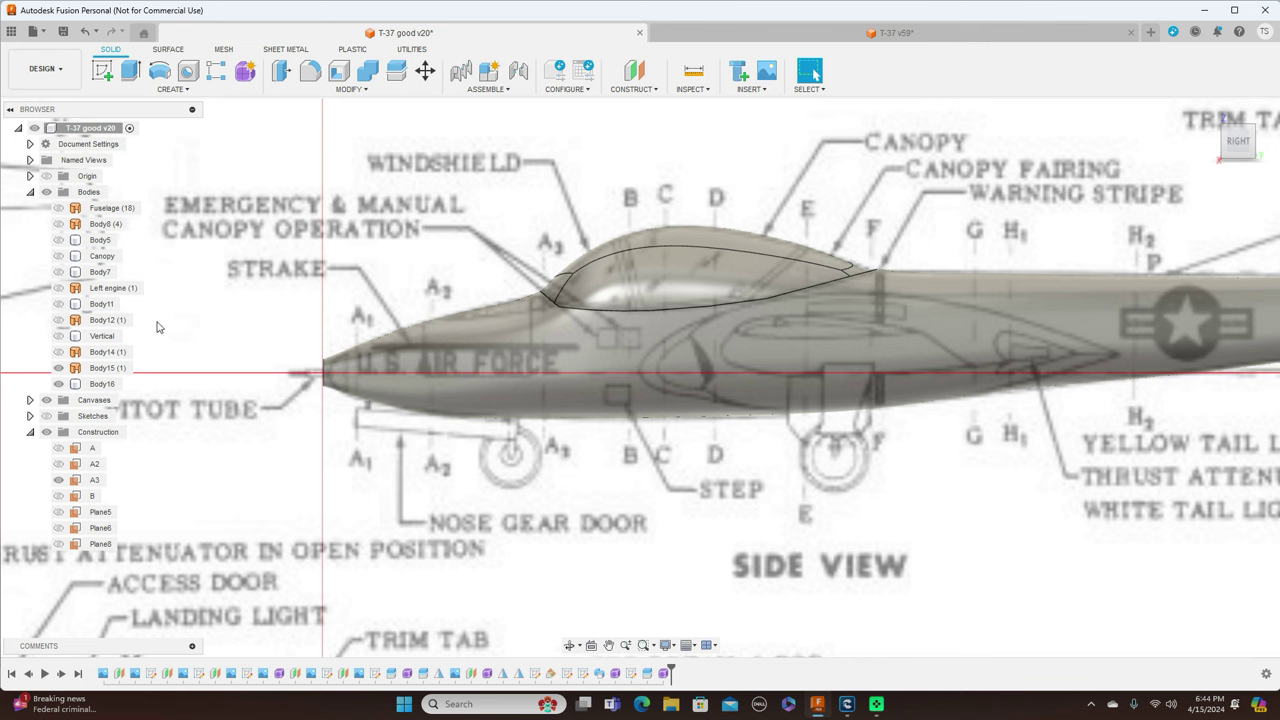
click(46, 400)
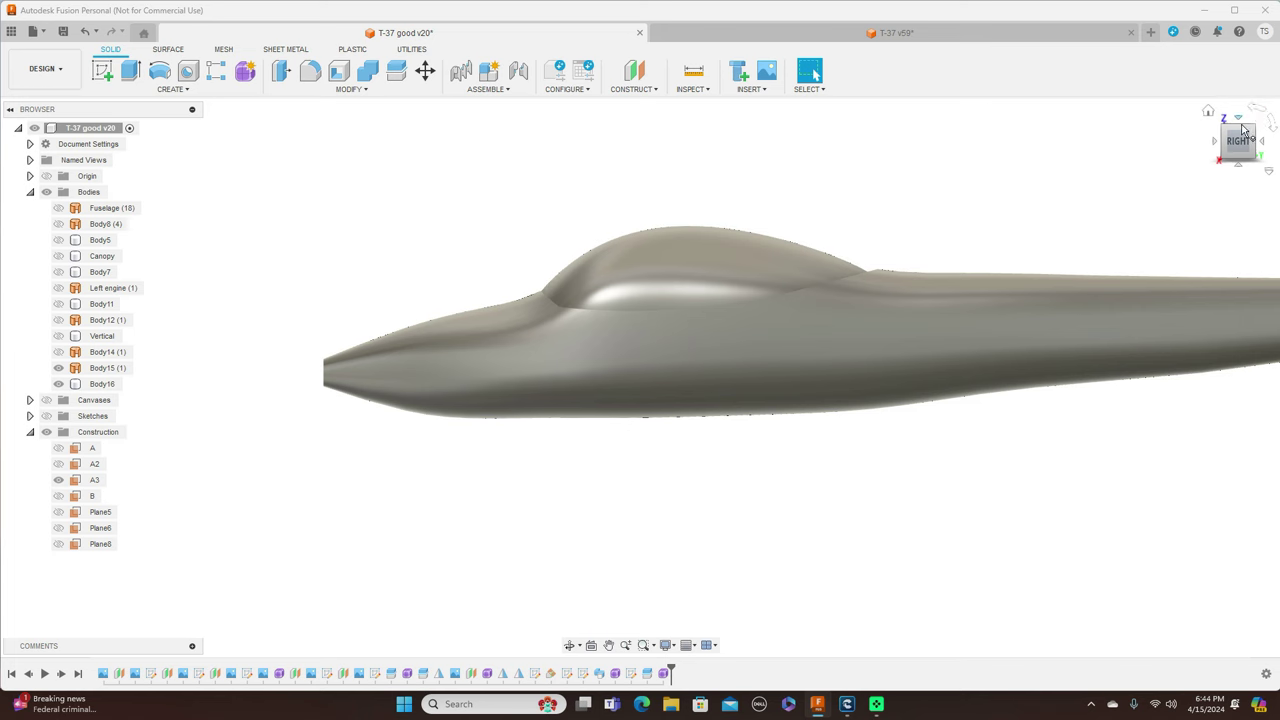
- Compare the canopy's top and side shapes, then switch to the T-37 v59 full aircraft document
click(1243, 130)
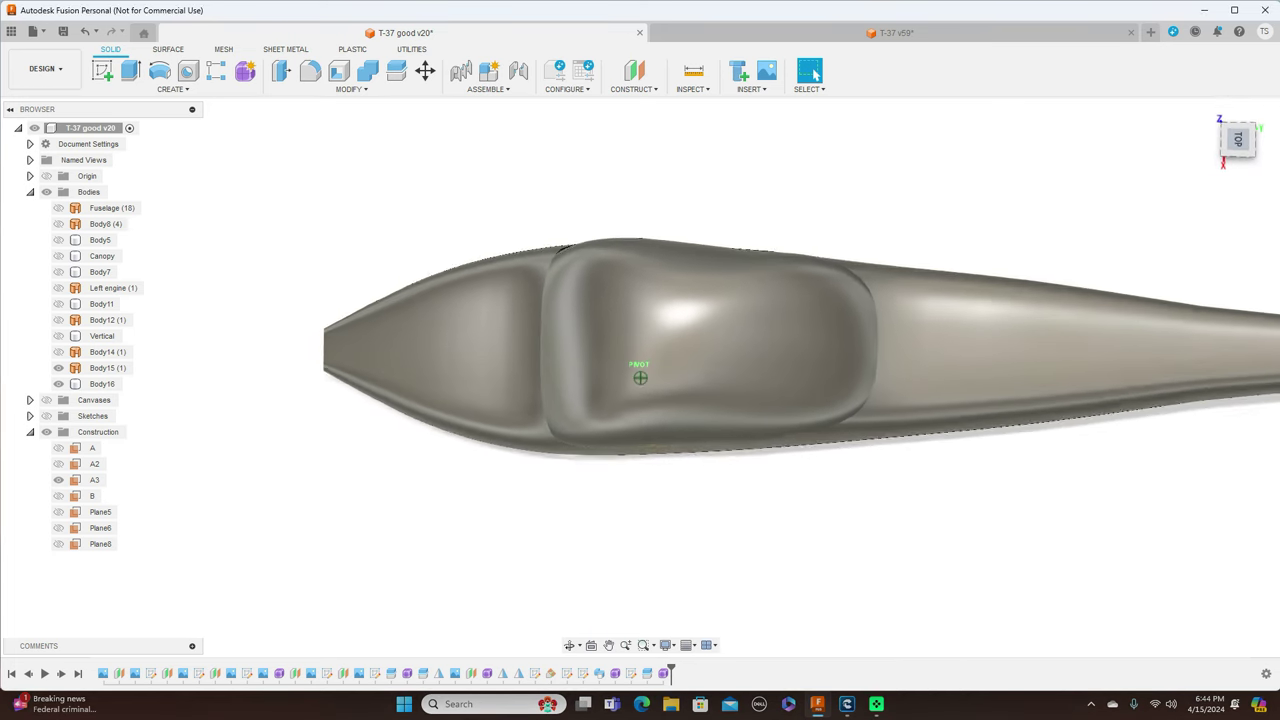
click(1238, 140)
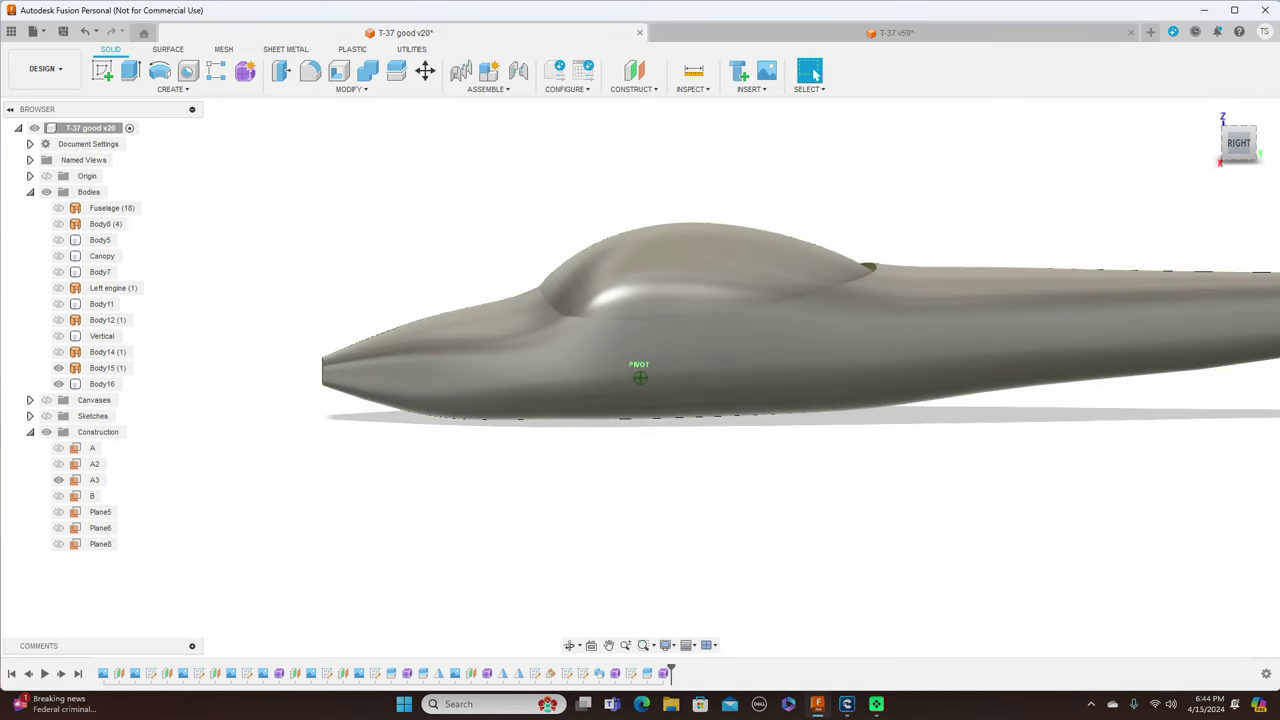
click(1238, 124)
mouse_move(640, 377)
shift+middle_down()
mouse_move(643, 366)
mouse_move(646, 380)
shift+middle_up()
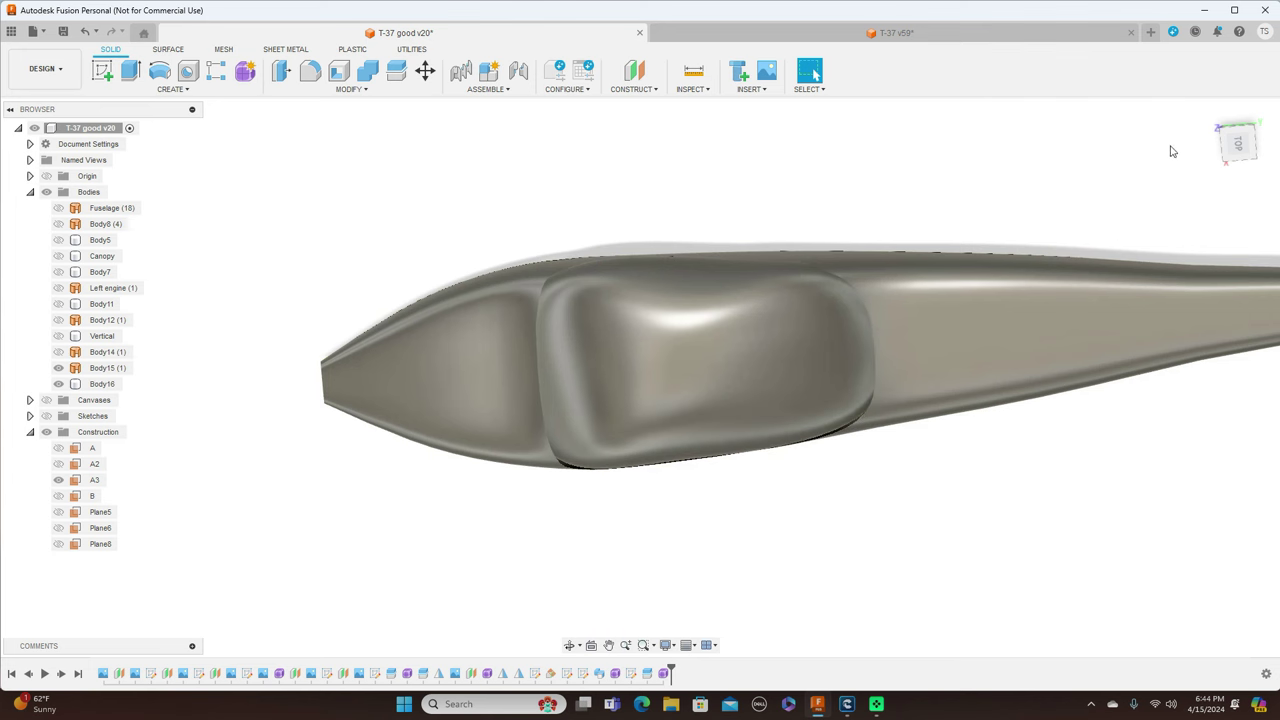
click(893, 33)
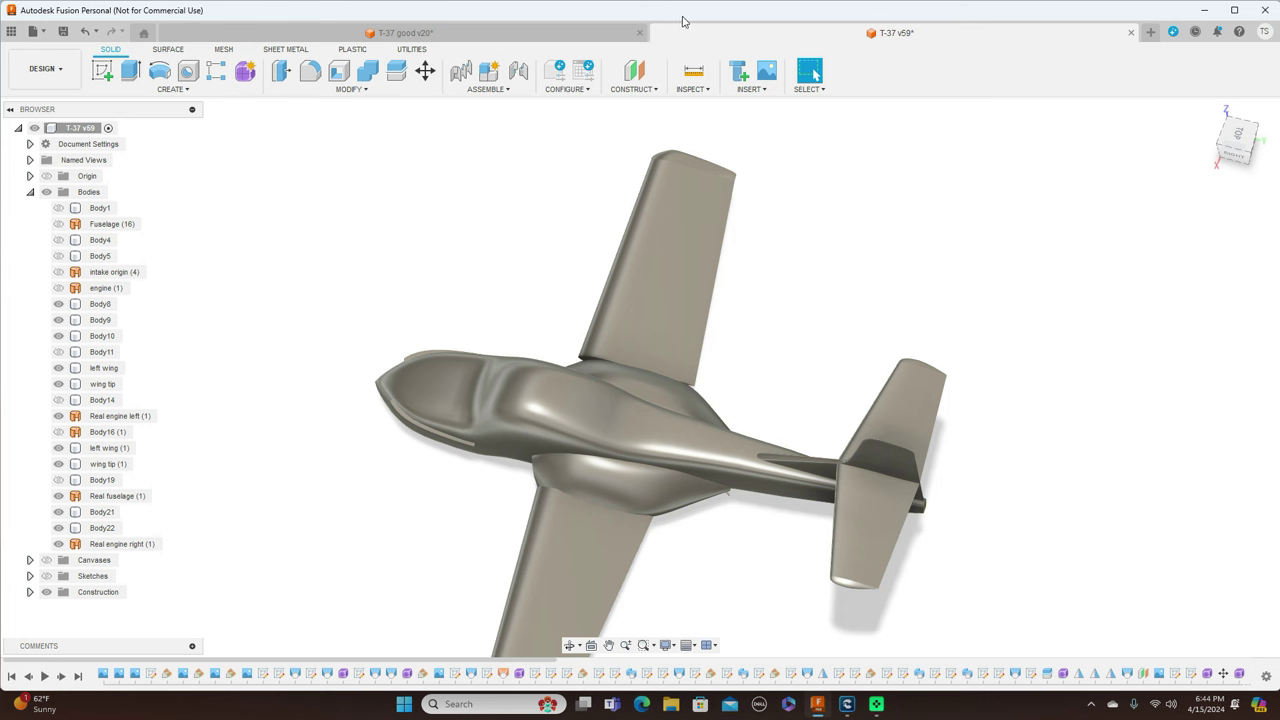
- Back in the canopy document, show the Fuselage body and hide Body16 to reveal the inner canopy
click(607, 35)
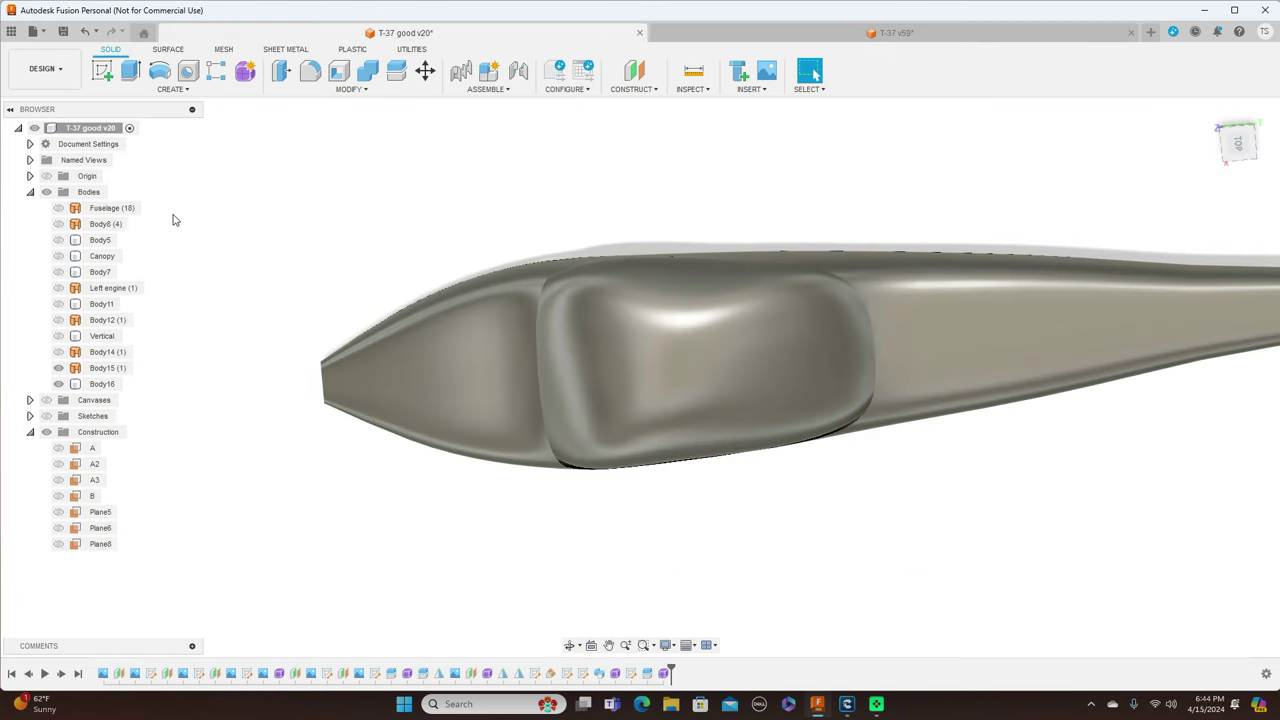
click(59, 209)
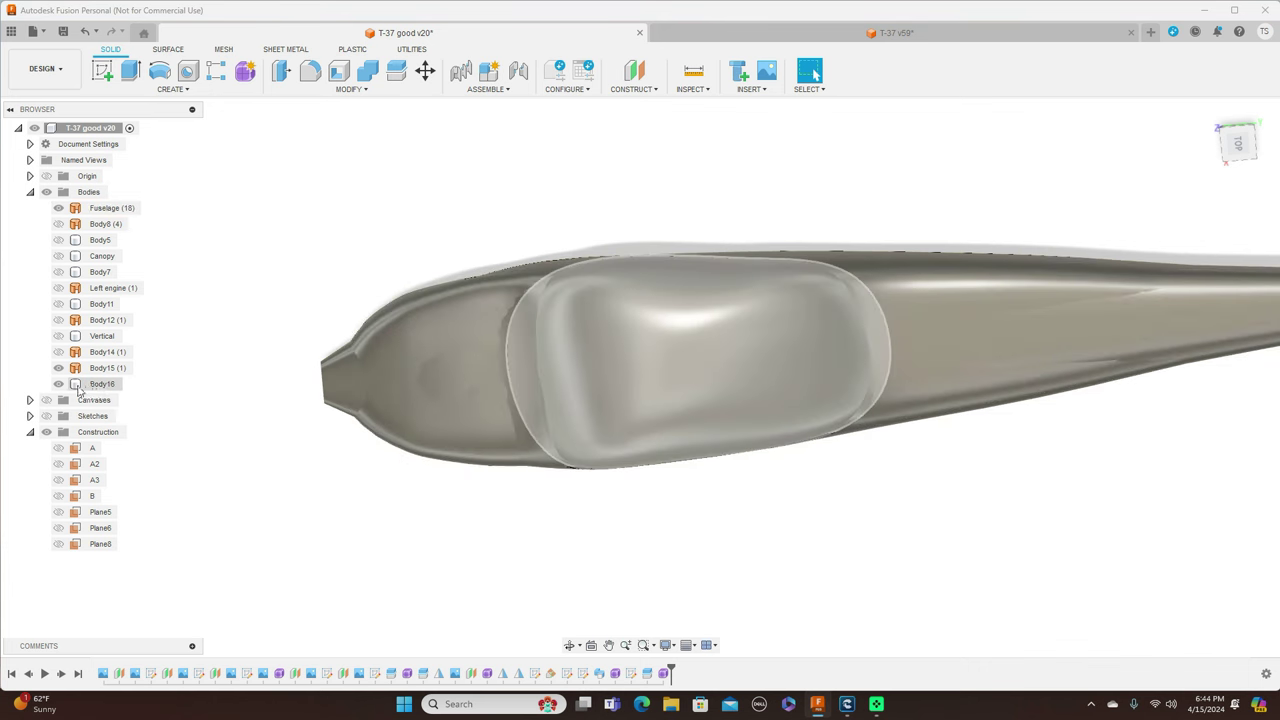
click(78, 388)
click(58, 385)
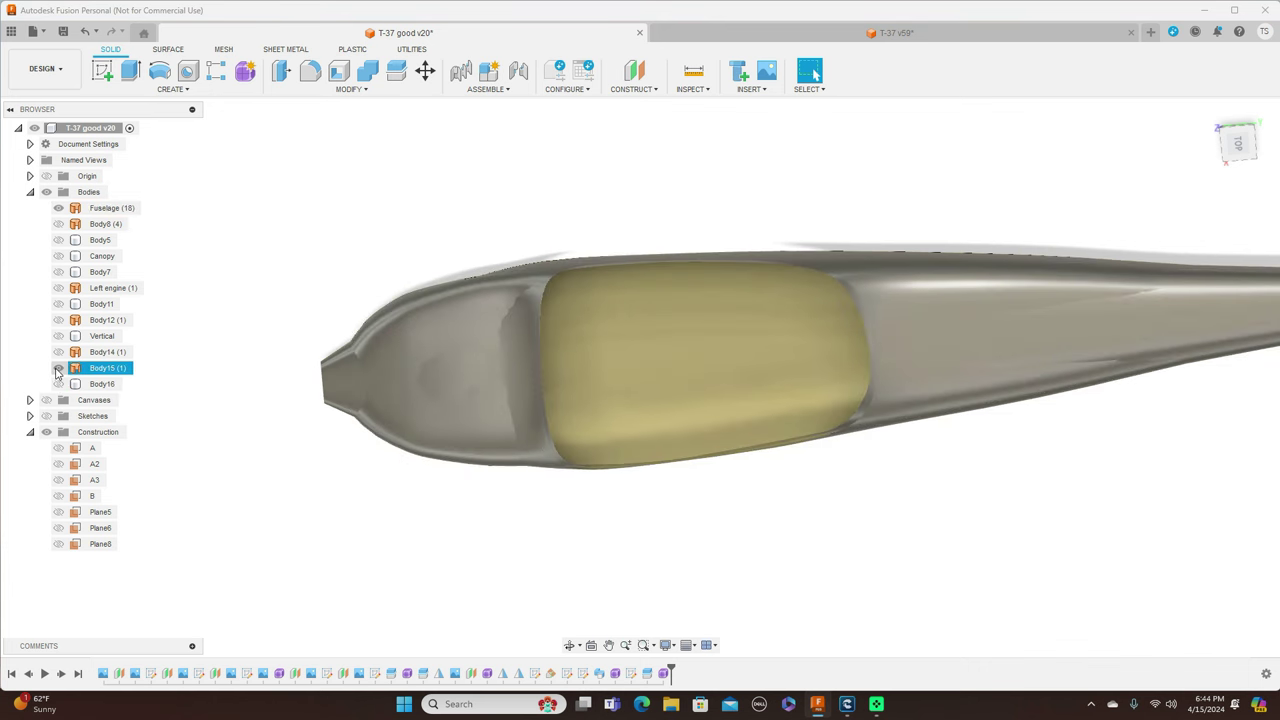
shift+middle_drag(640, 377, 780, 335)
mouse_move(1245, 145)
shift+middle_down()
mouse_move(1165, 150)
mouse_move(1240, 144)
mouse_move(1234, 170)
shift+middle_up()
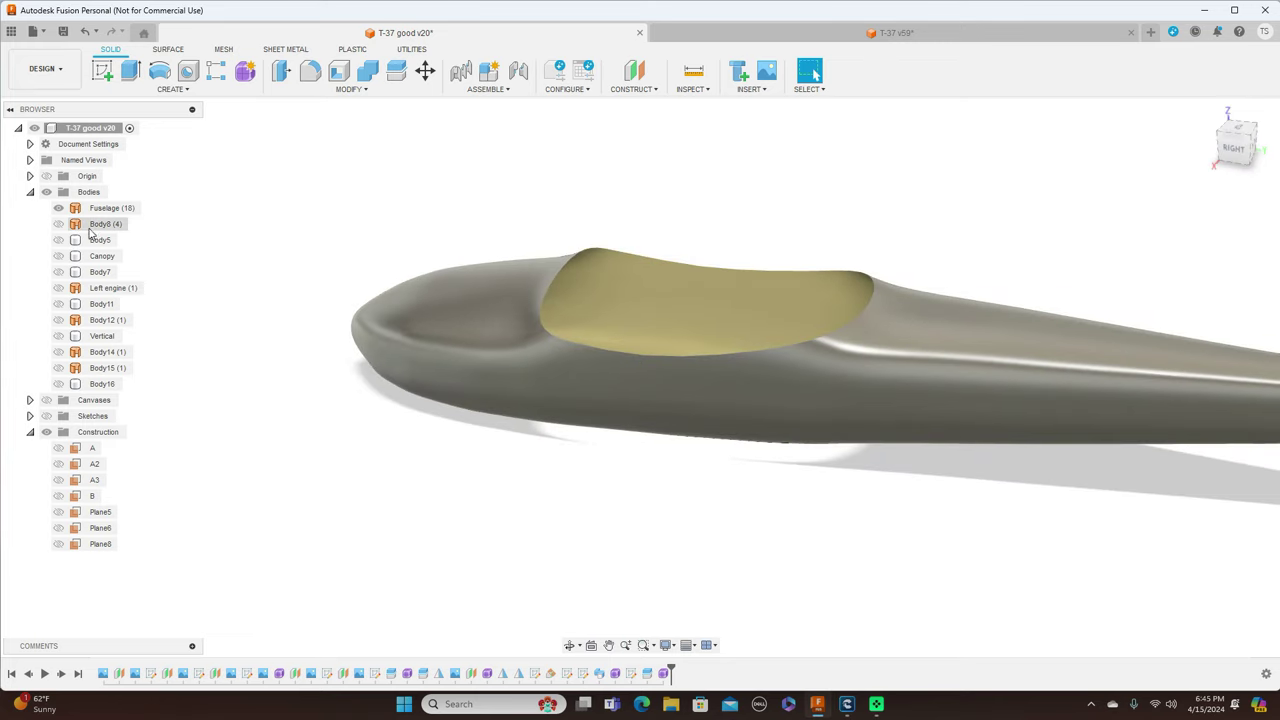
- Show the Canopy body and display the side-view blueprint behind the model in straight side view
click(70, 257)
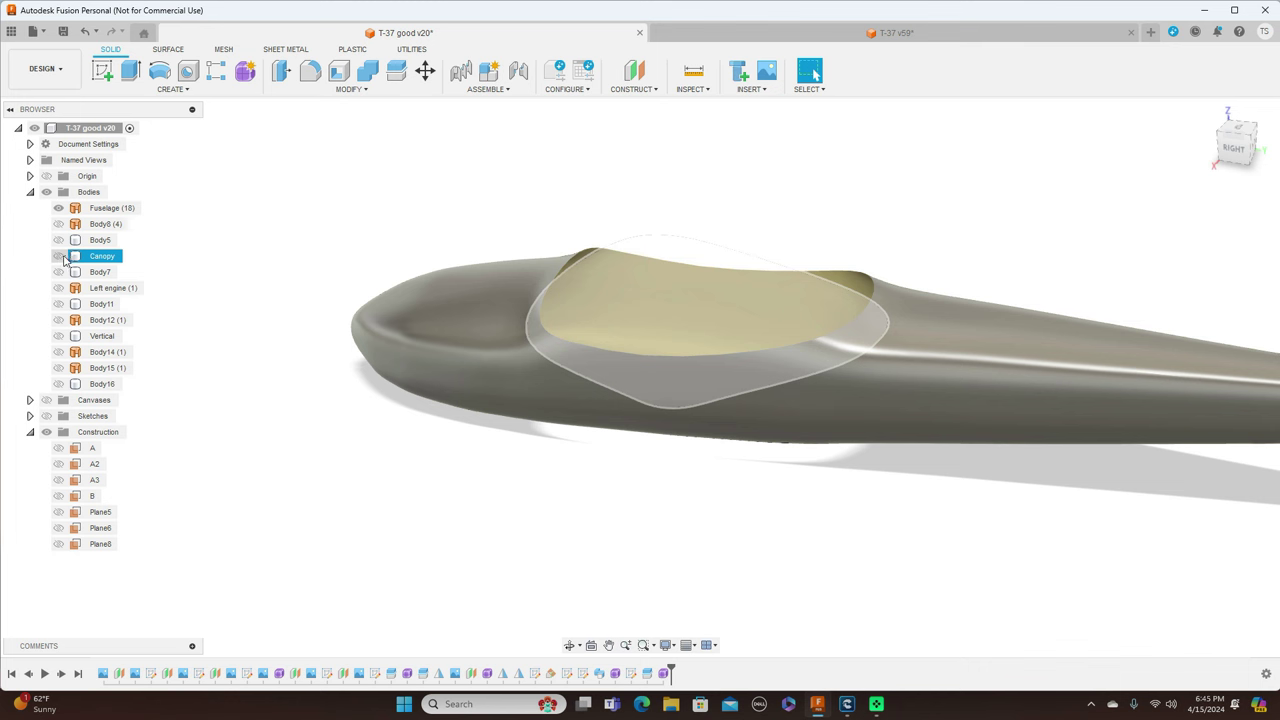
click(58, 256)
click(1224, 261)
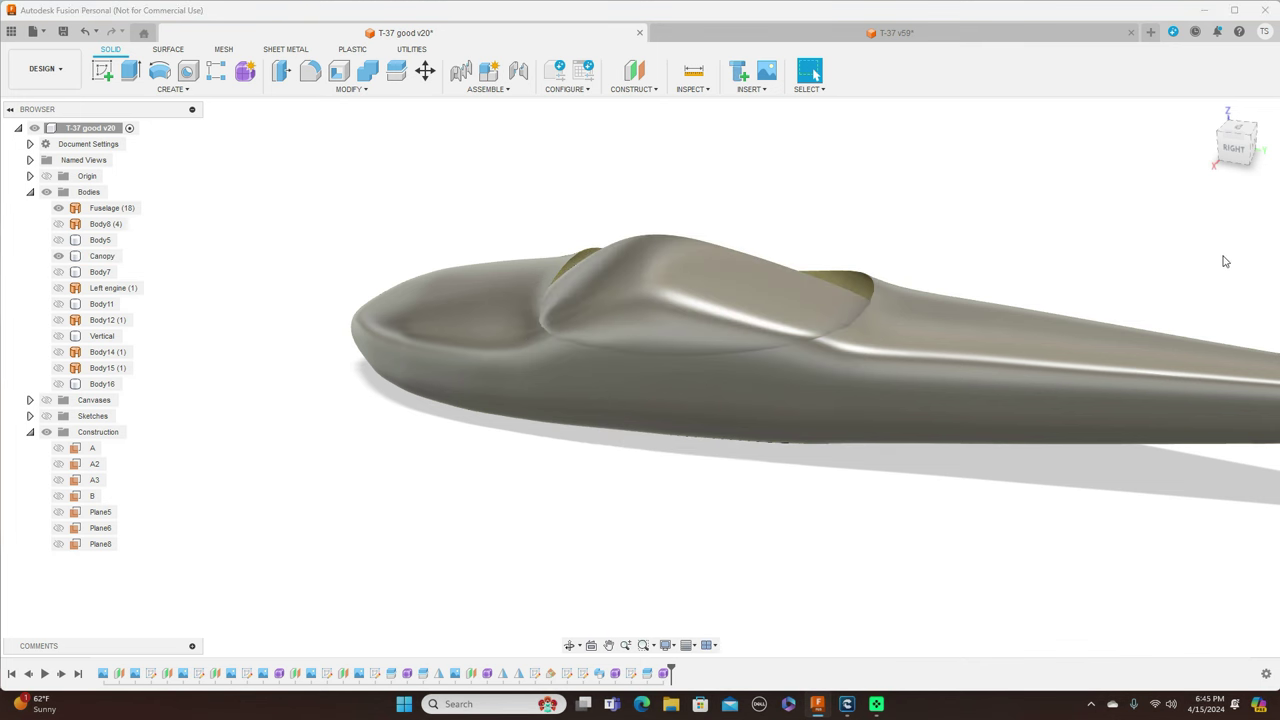
click(1246, 140)
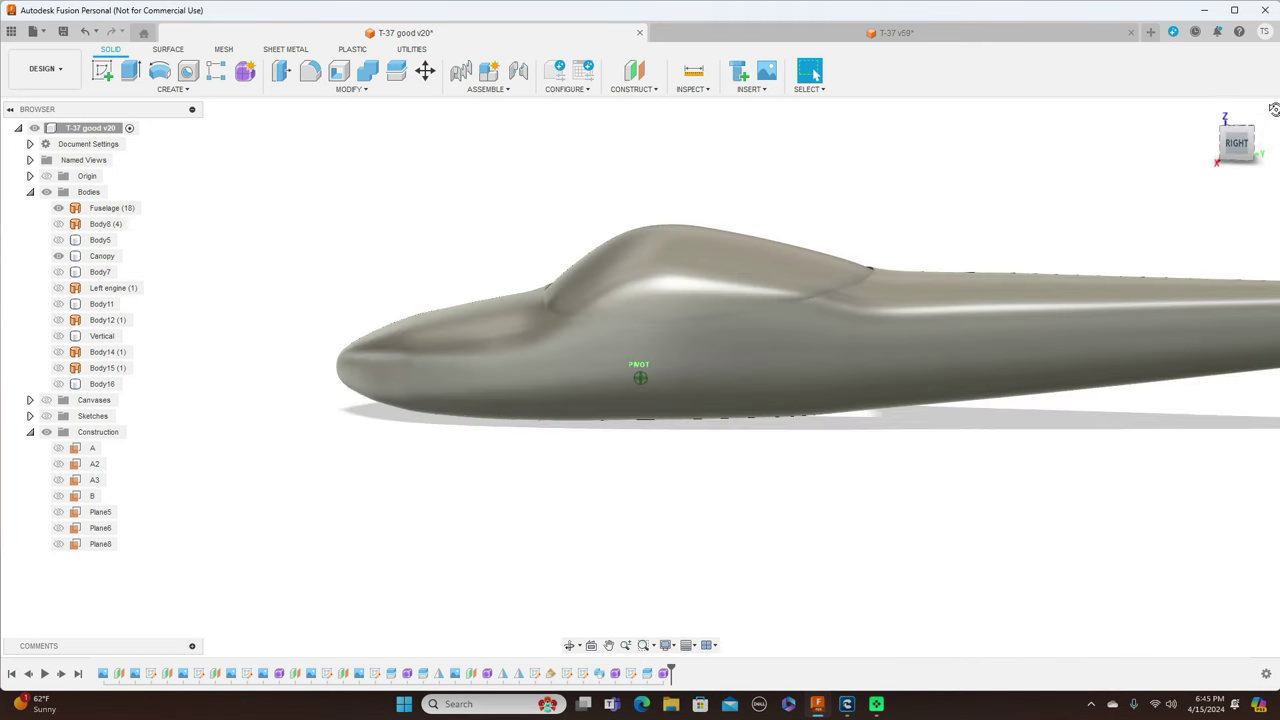
mouse_move(1274, 104)
shift+middle_down()
mouse_move(1180, 172)
mouse_move(900, 205)
mouse_move(370, 232)
shift+middle_up()
click(1240, 145)
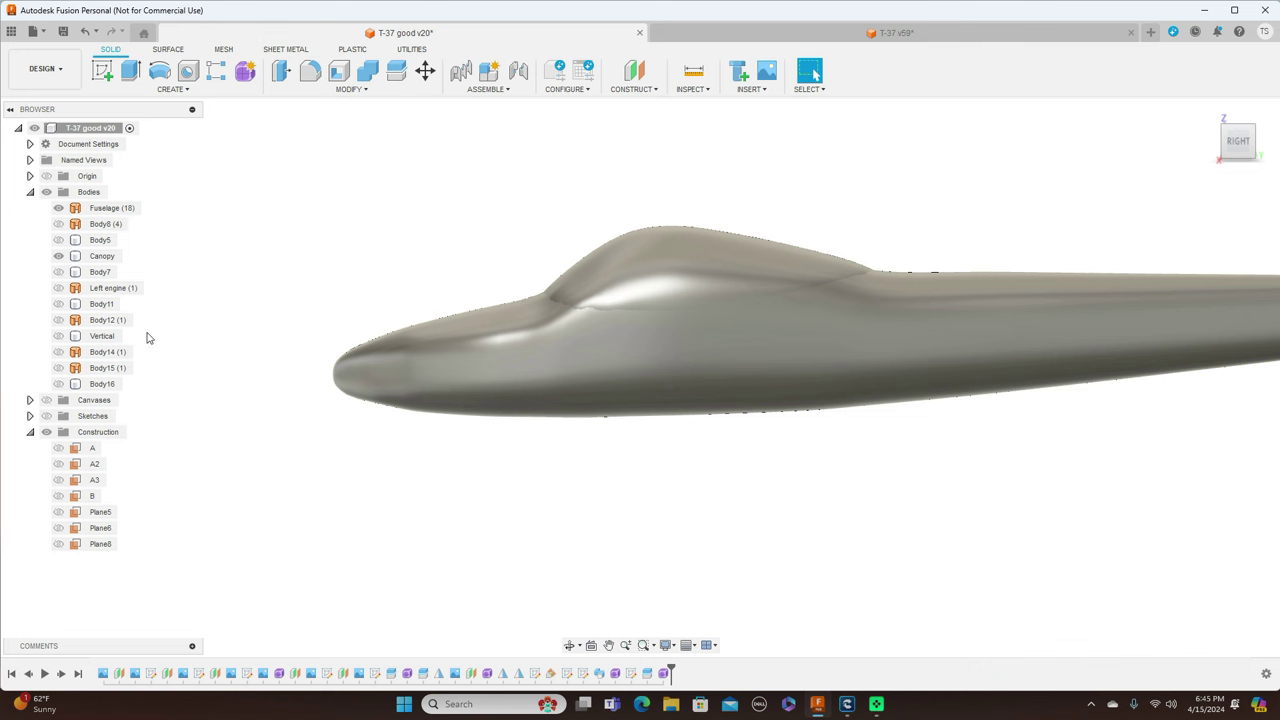
click(46, 400)
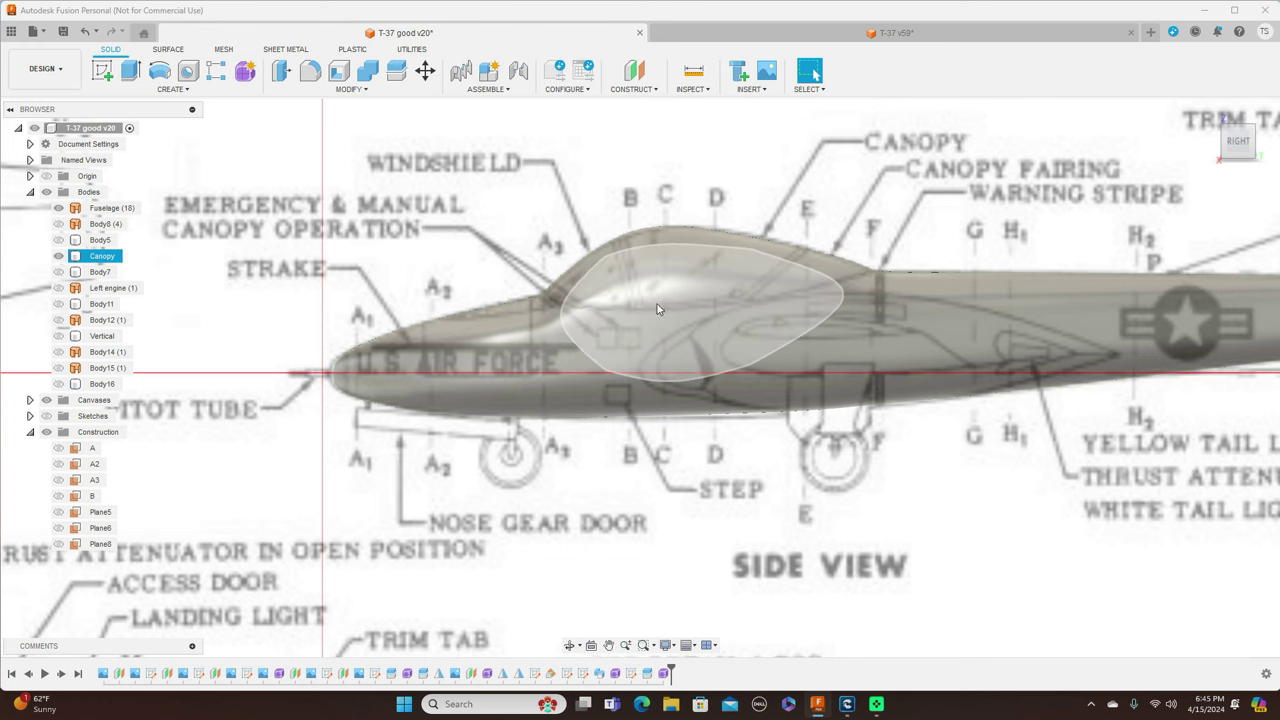
- Hide the reference blueprints and inspect the canopy area and nose of the fuselage
click(1235, 137)
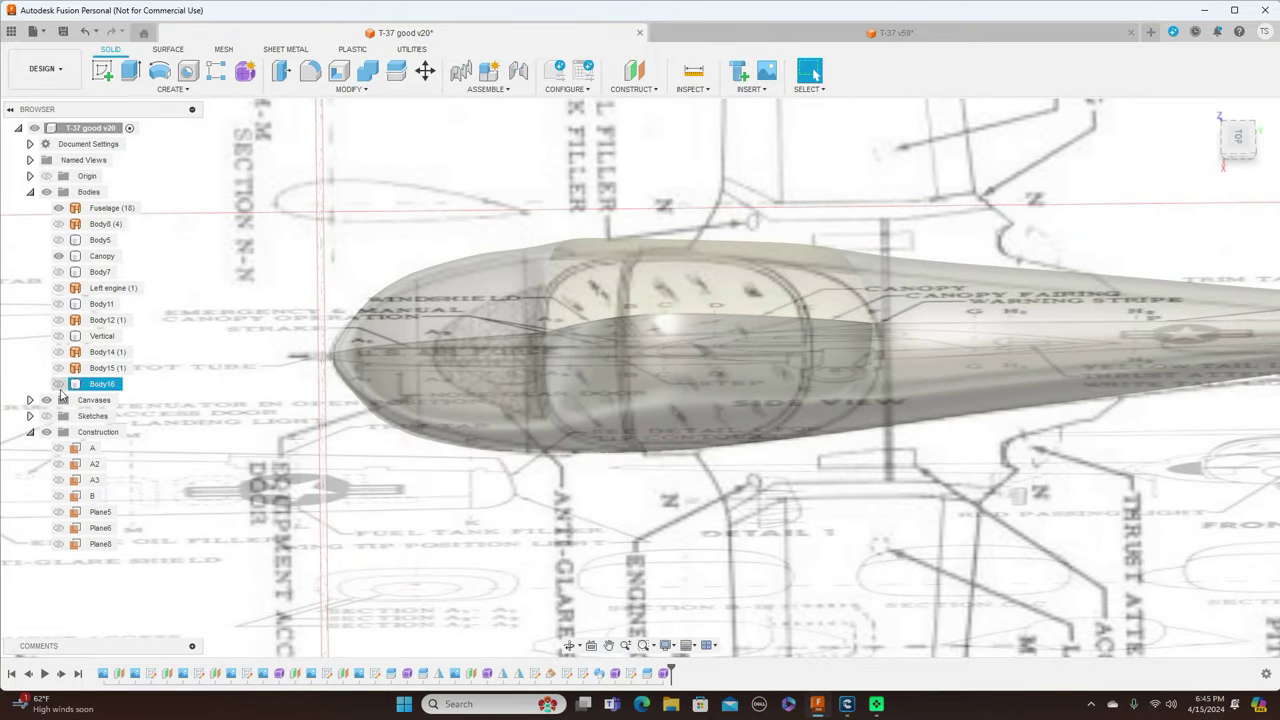
click(50, 401)
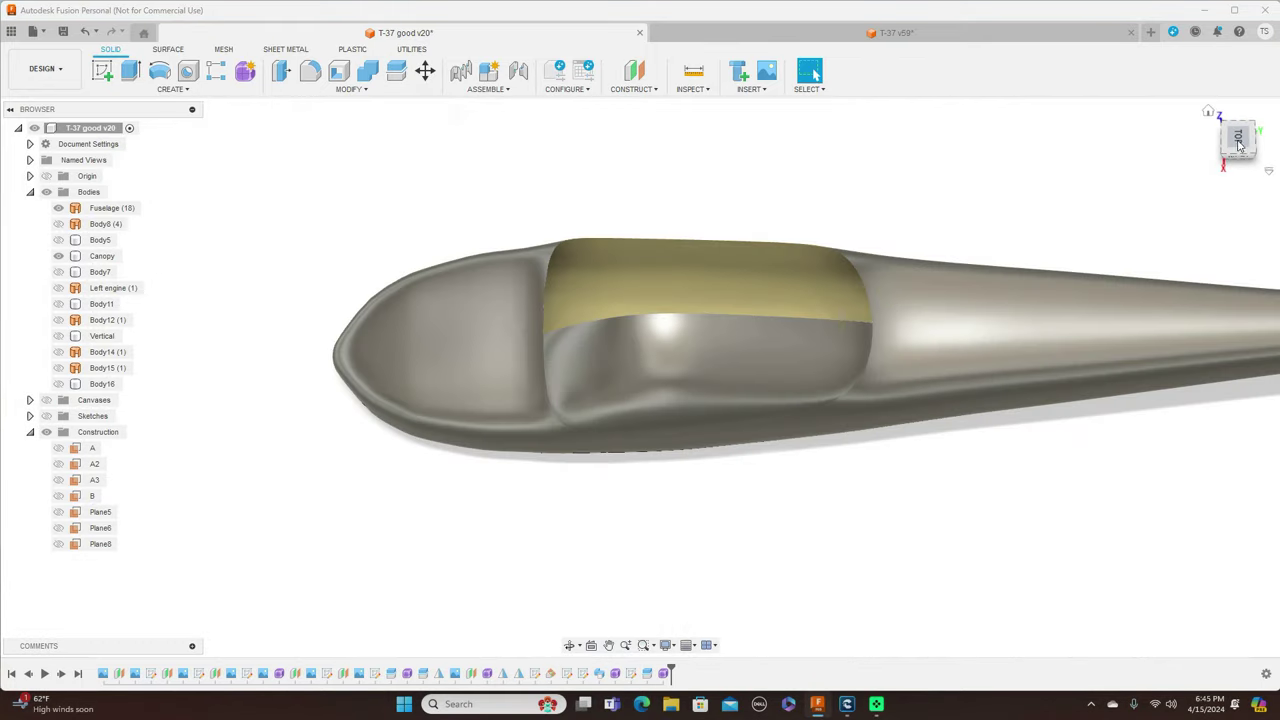
shift+middle_drag(1237, 150, 1233, 191)
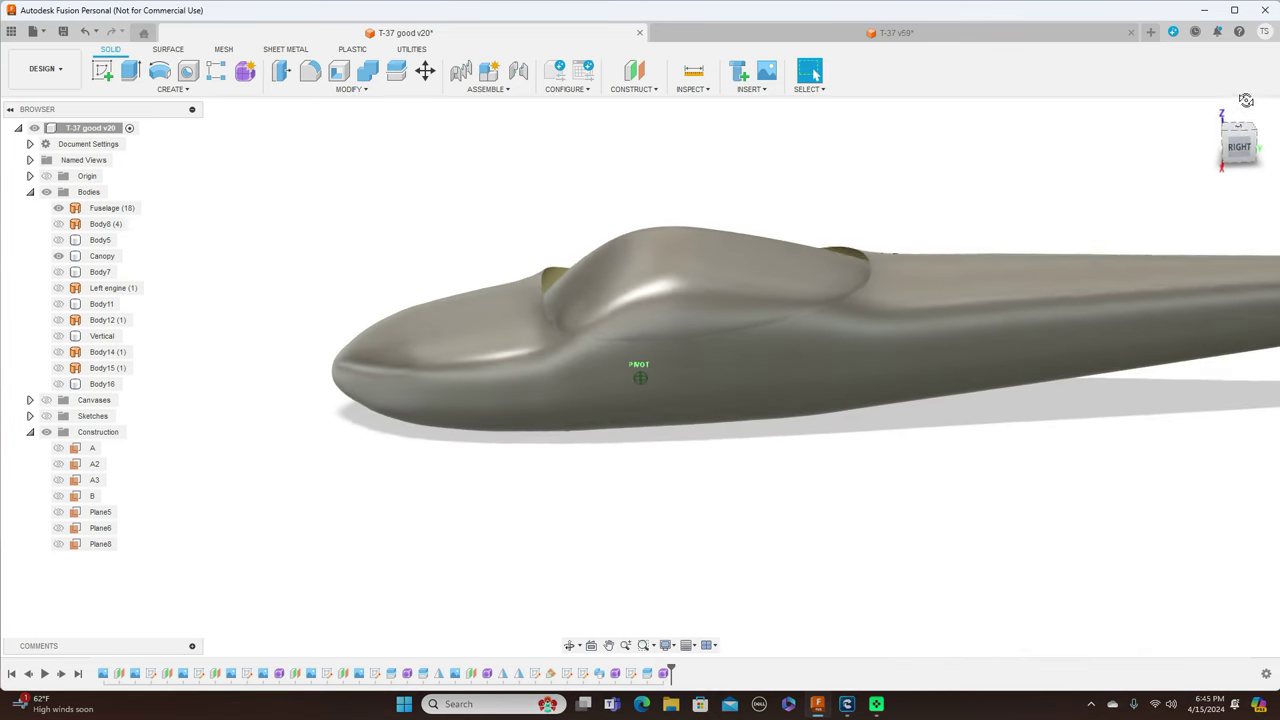
shift+middle_drag(1233, 191, 897, 435)
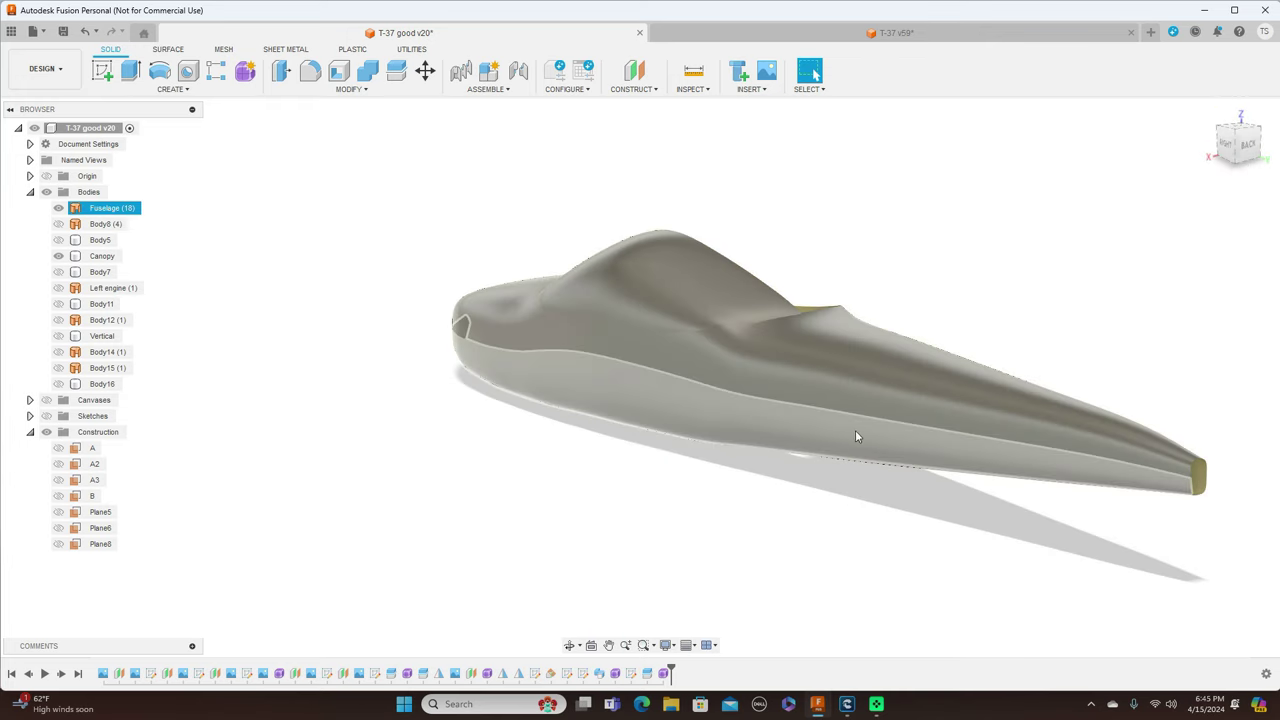
- Hide the canopy body with V and turn the bare fuselage to the right, then front view
click(694, 346)
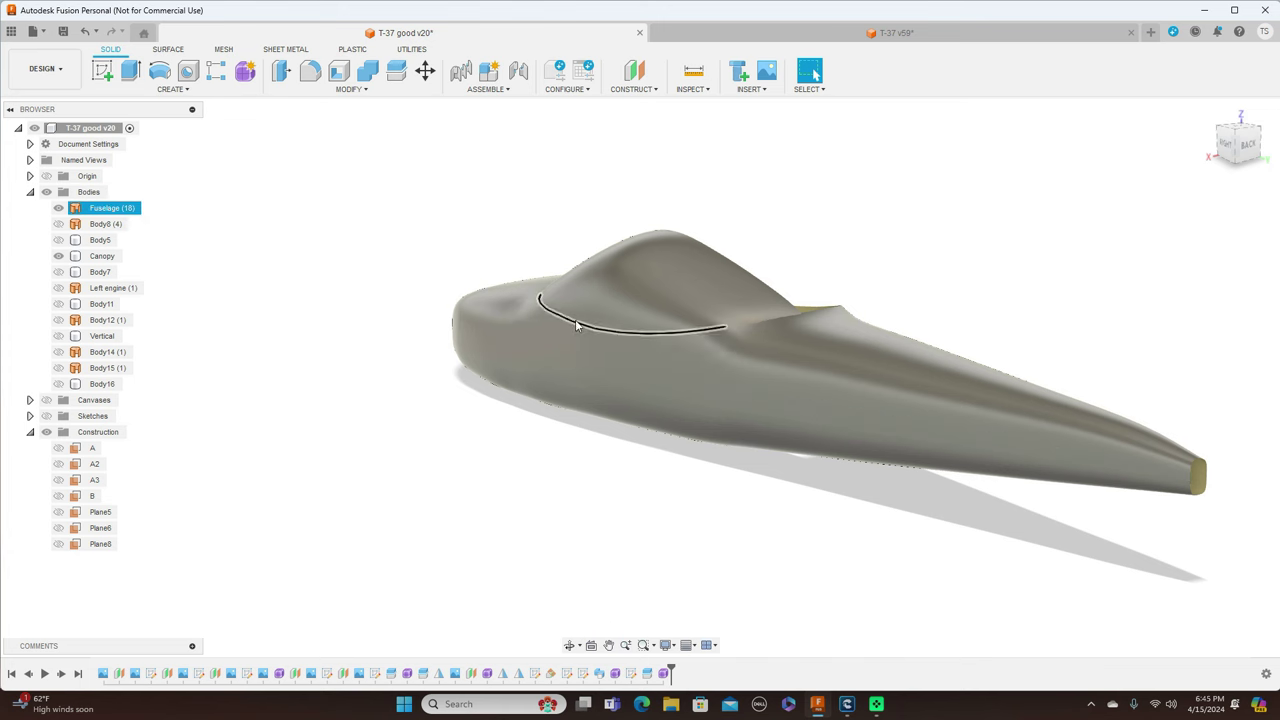
key(Escape)
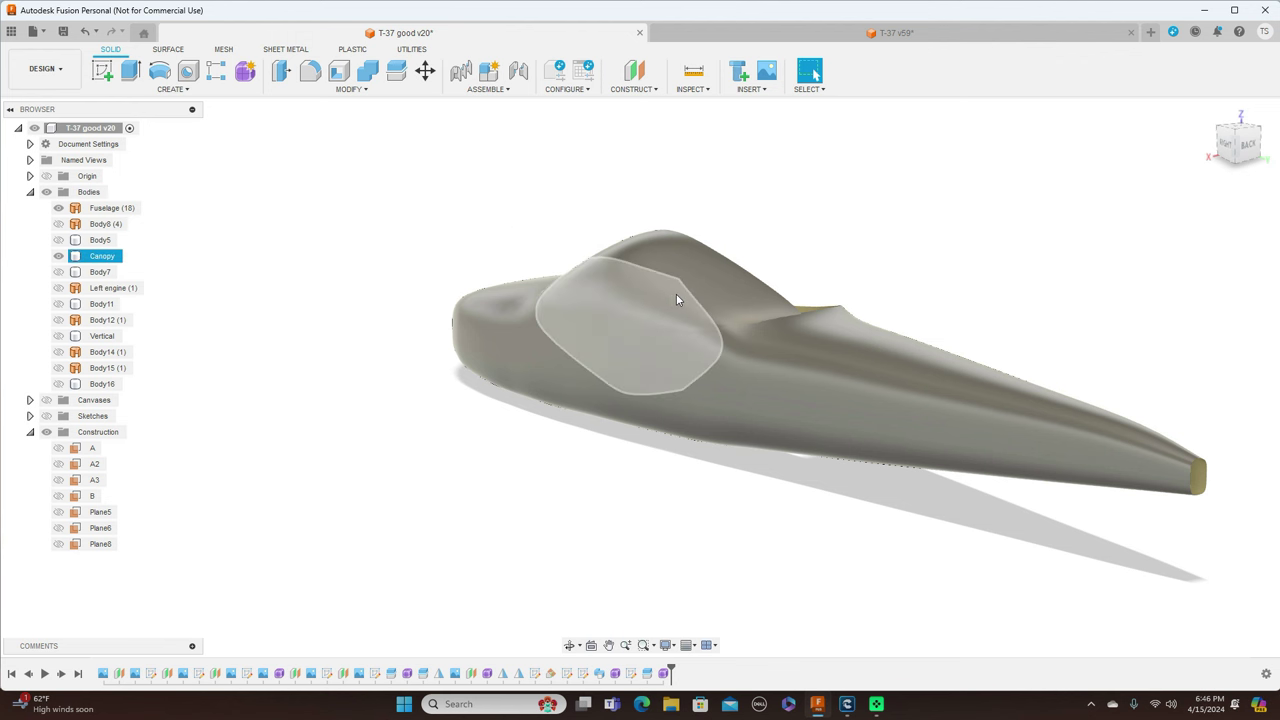
click(711, 288)
key(v)
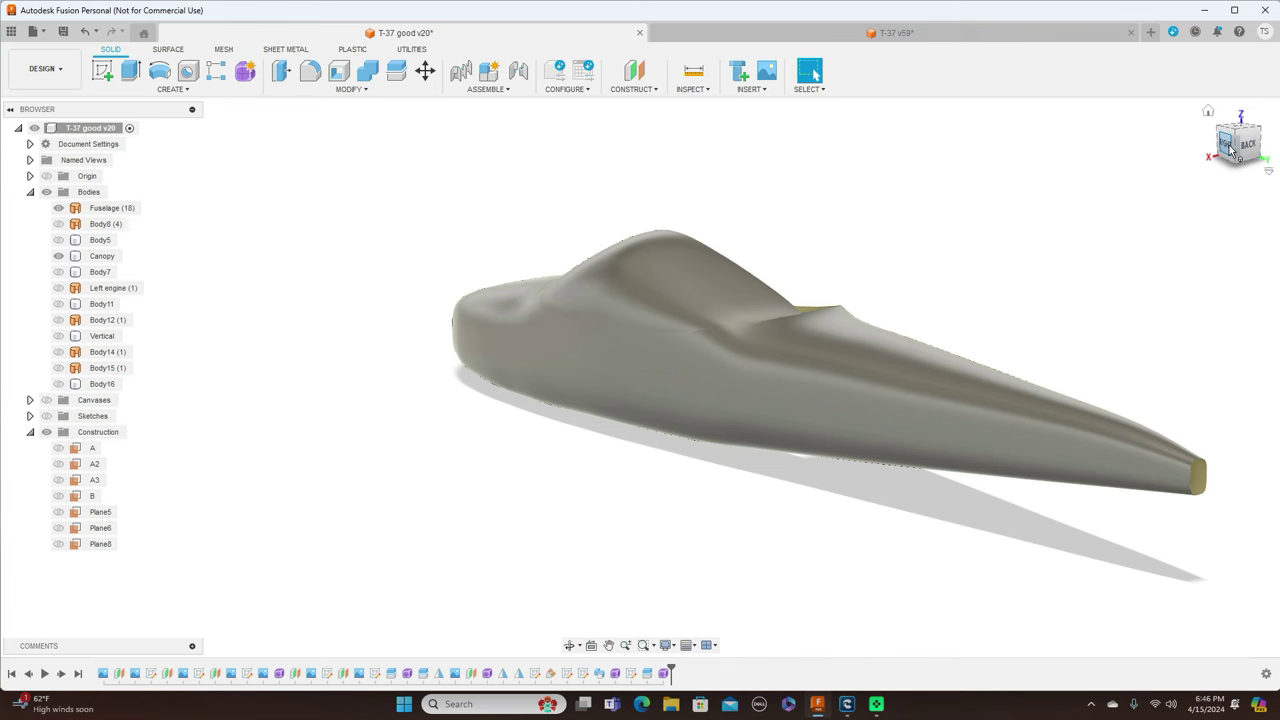
click(1230, 148)
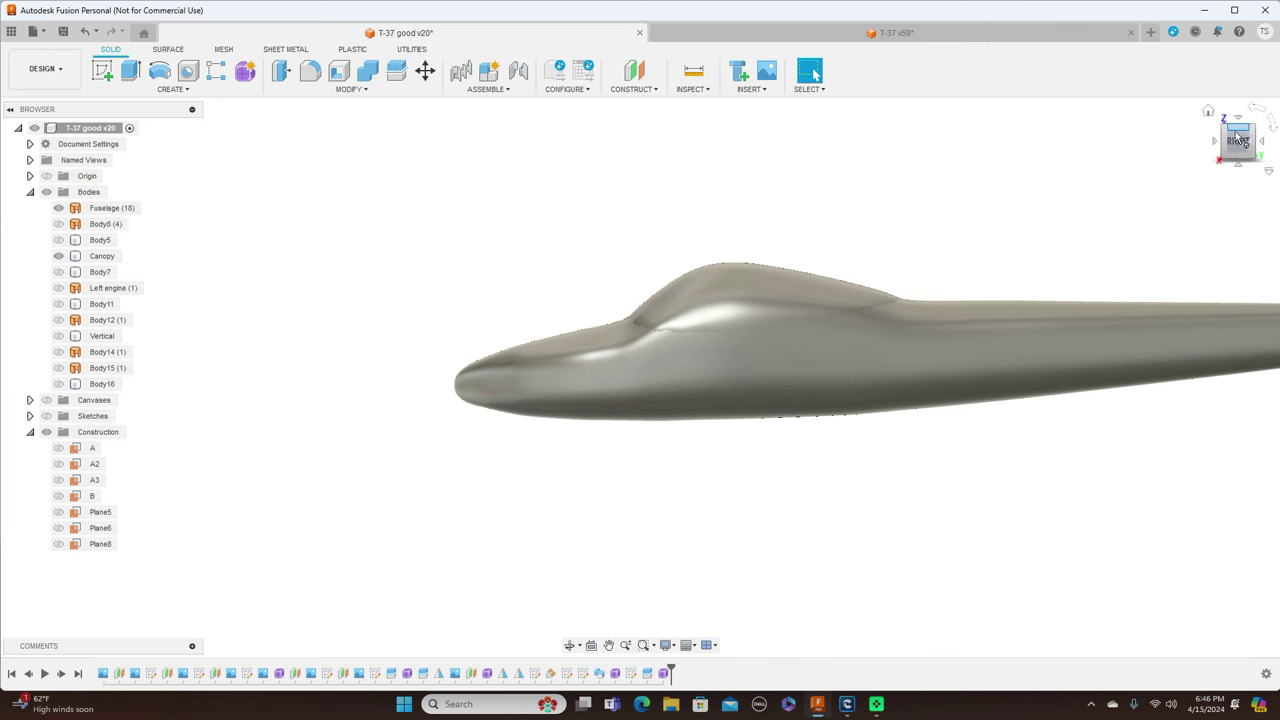
click(1214, 144)
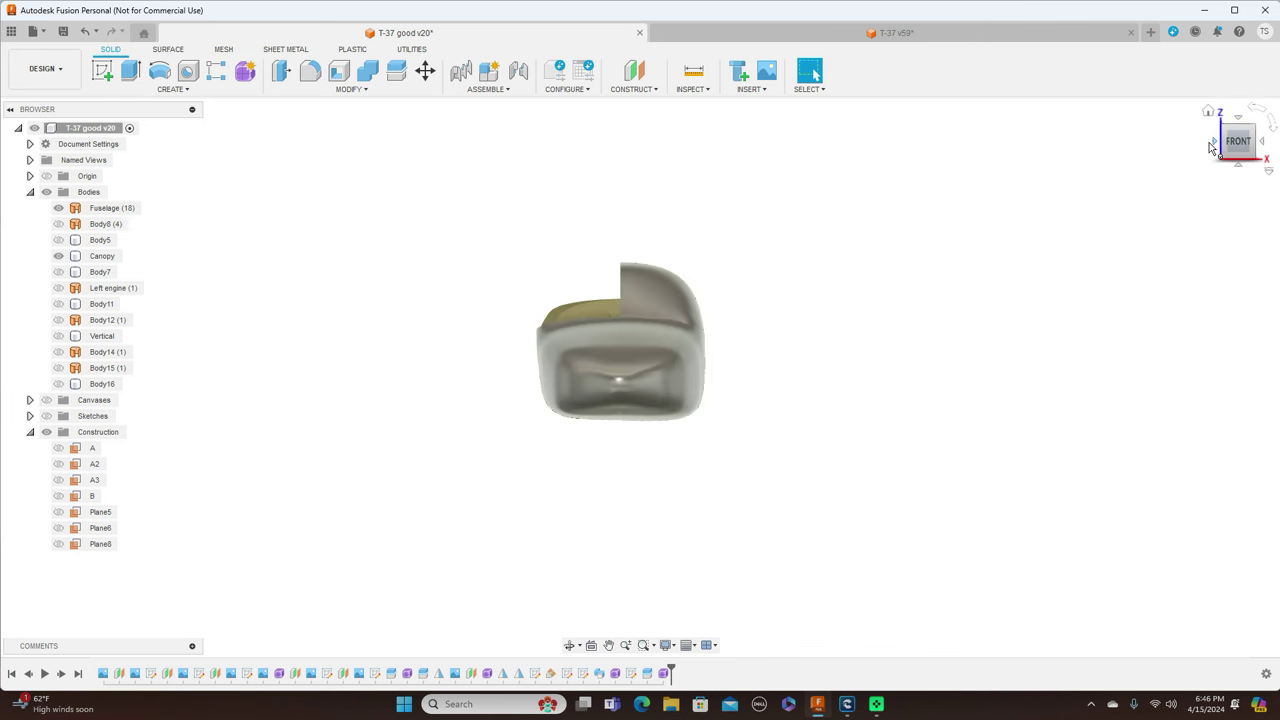
- Show the Left engine (1) body and check it beside the fuselage from an oblique view
click(58, 287)
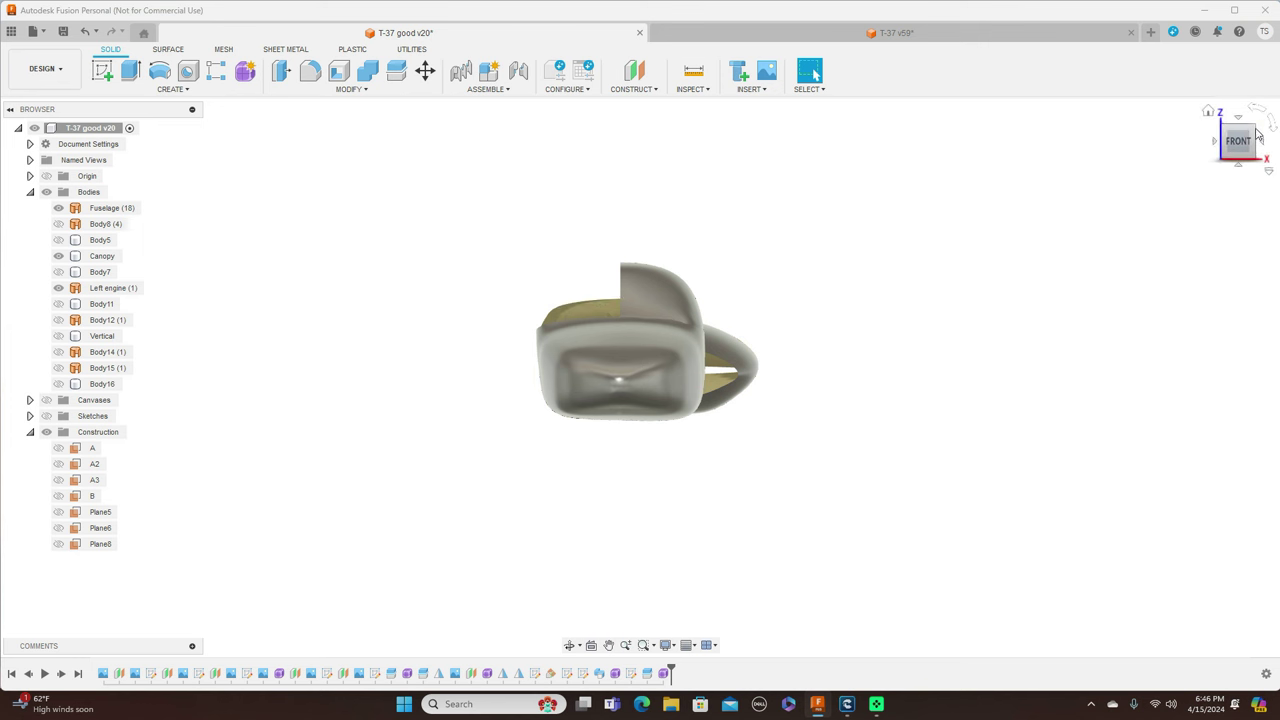
mouse_move(640, 377)
shift+middle_down()
mouse_move(700, 400)
mouse_move(793, 305)
shift+middle_up()
click(793, 305)
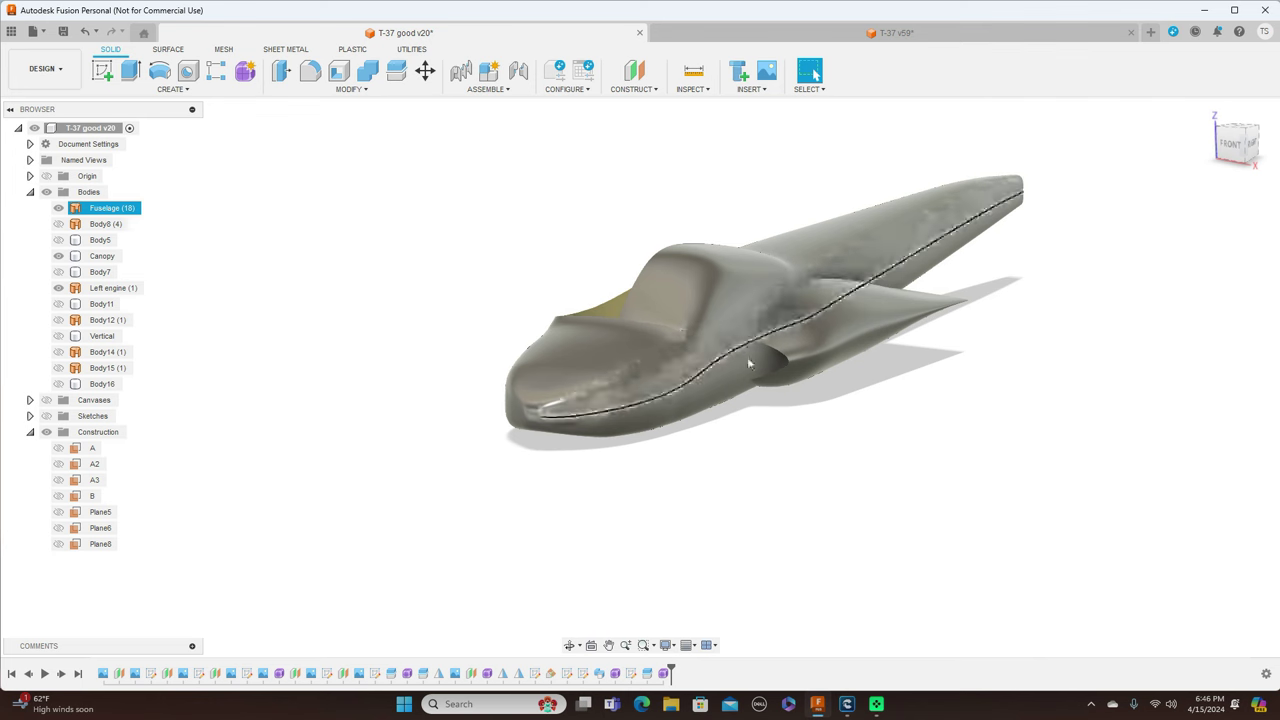
key(Escape)
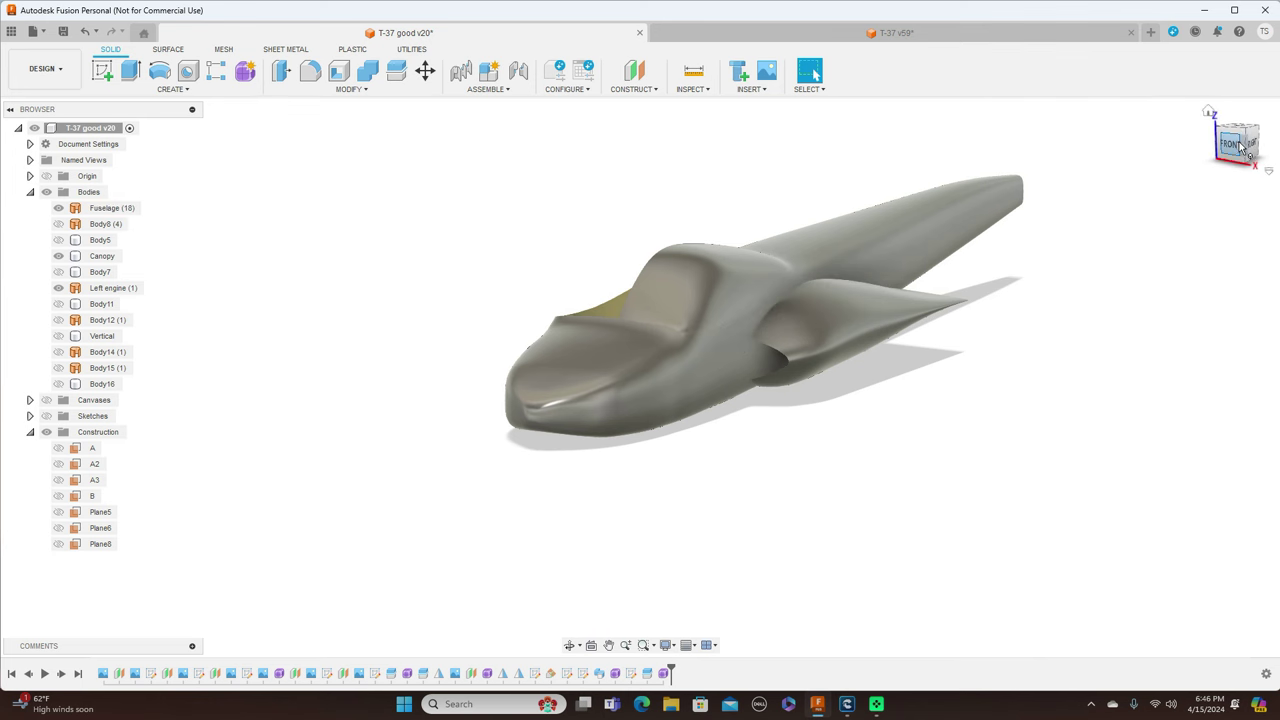
- View the fuselage and engine from the right side and show the side-view blueprint behind them
click(1246, 148)
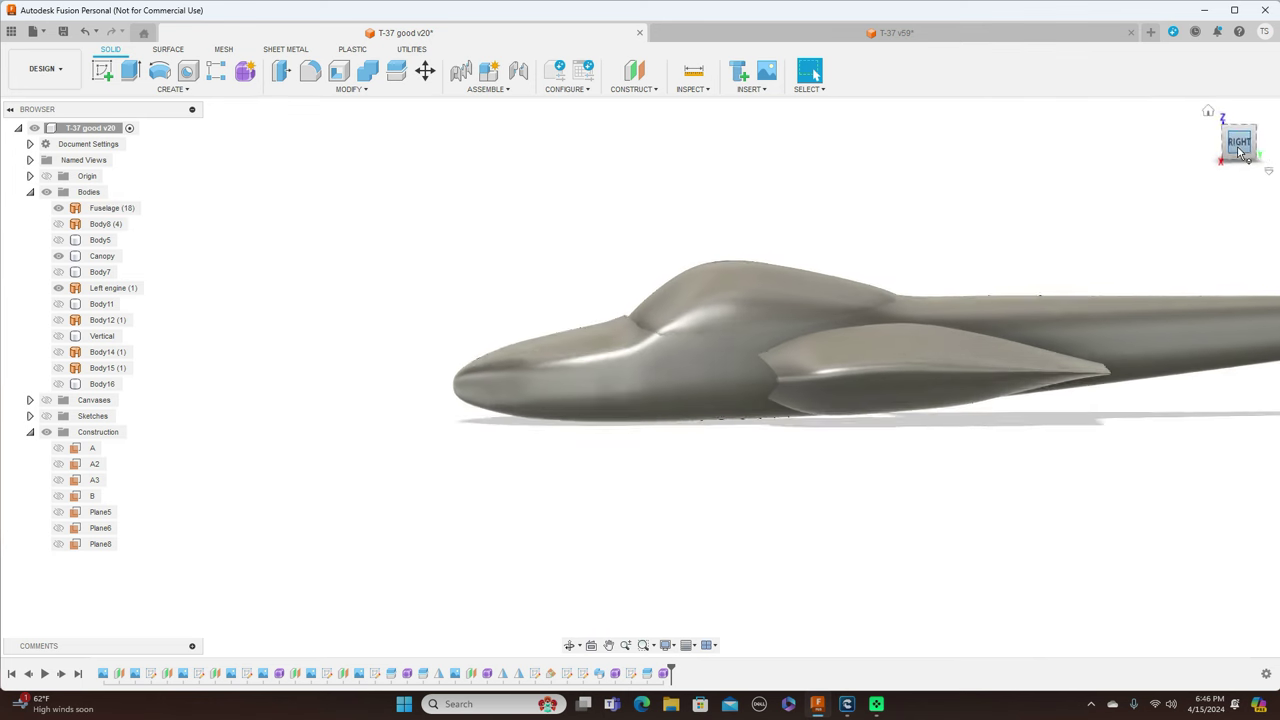
middle_drag(1103, 206, 1021, 209)
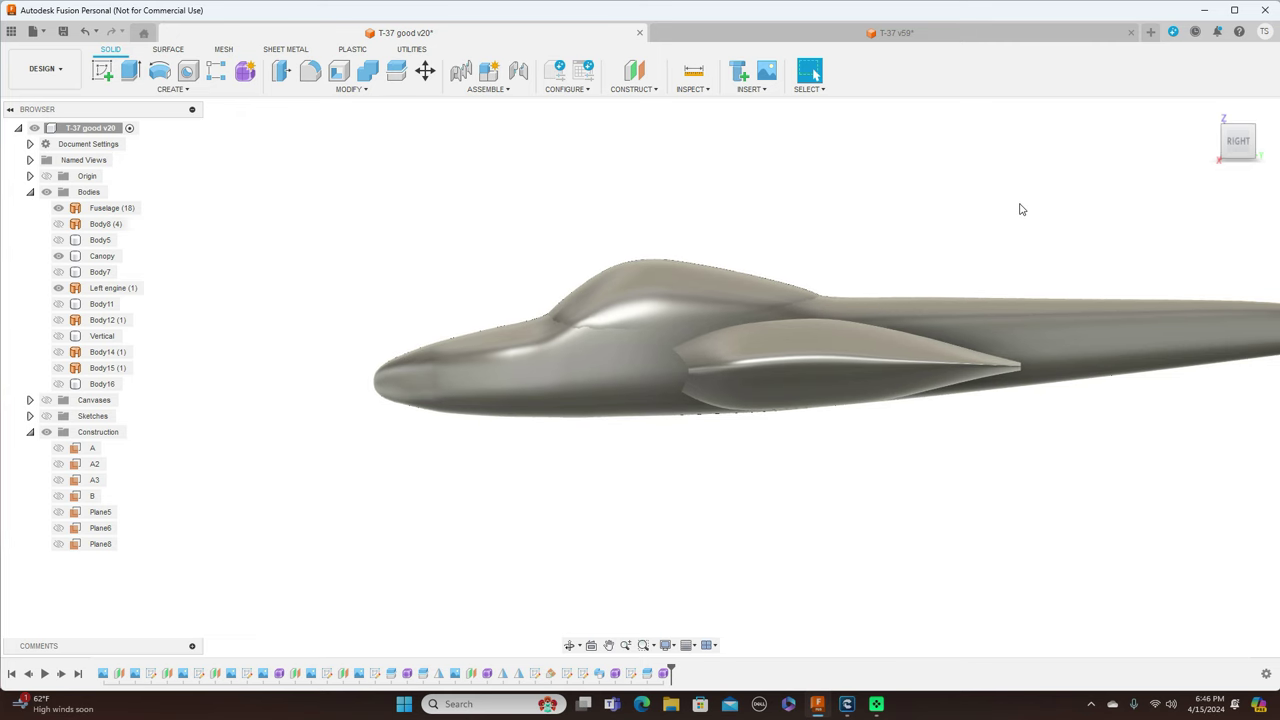
click(671, 309)
click(673, 390)
click(47, 401)
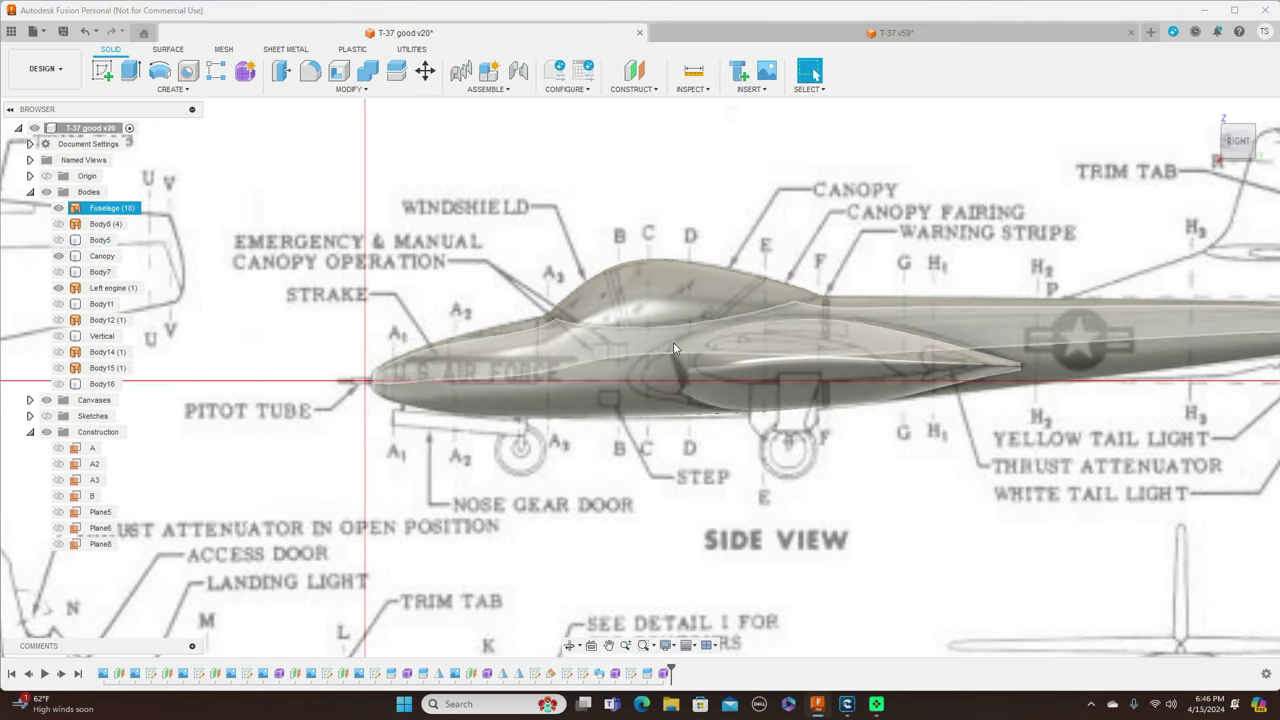
- Compare the fuselage nose and left engine against the front-view blueprint, zooming and panning to fit
click(1215, 142)
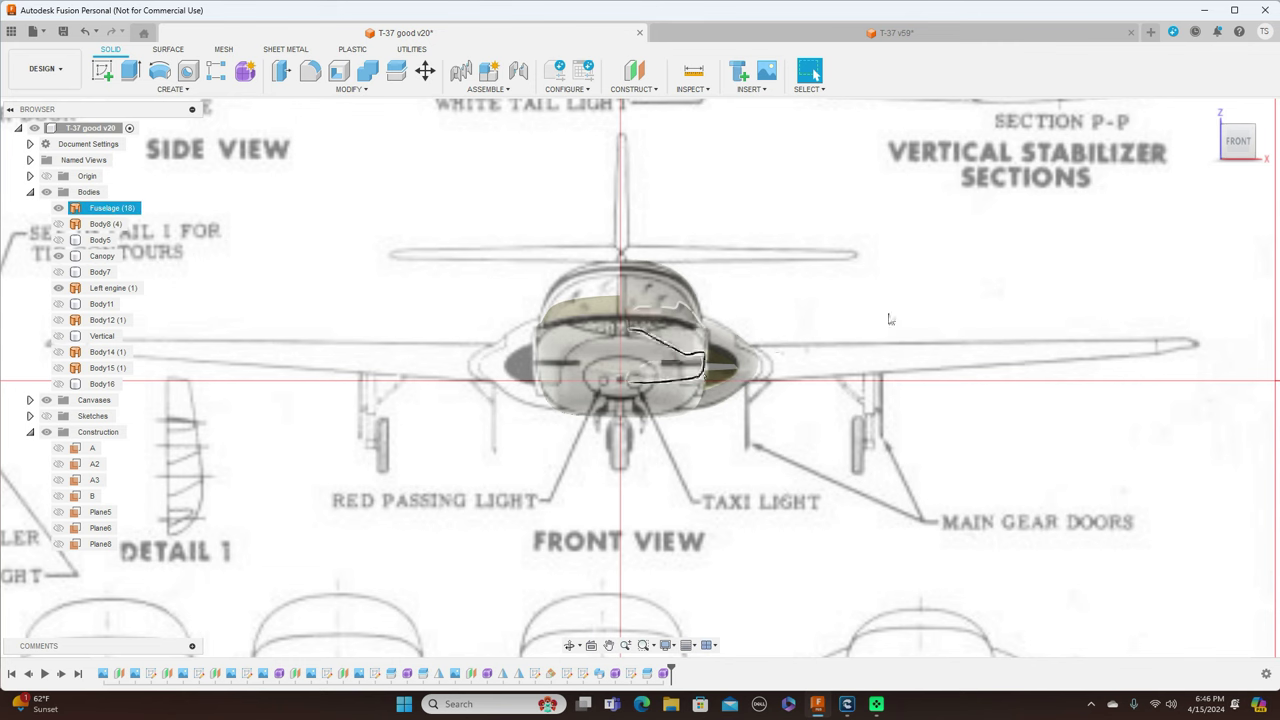
shift+middle_drag(700, 374, 617, 315)
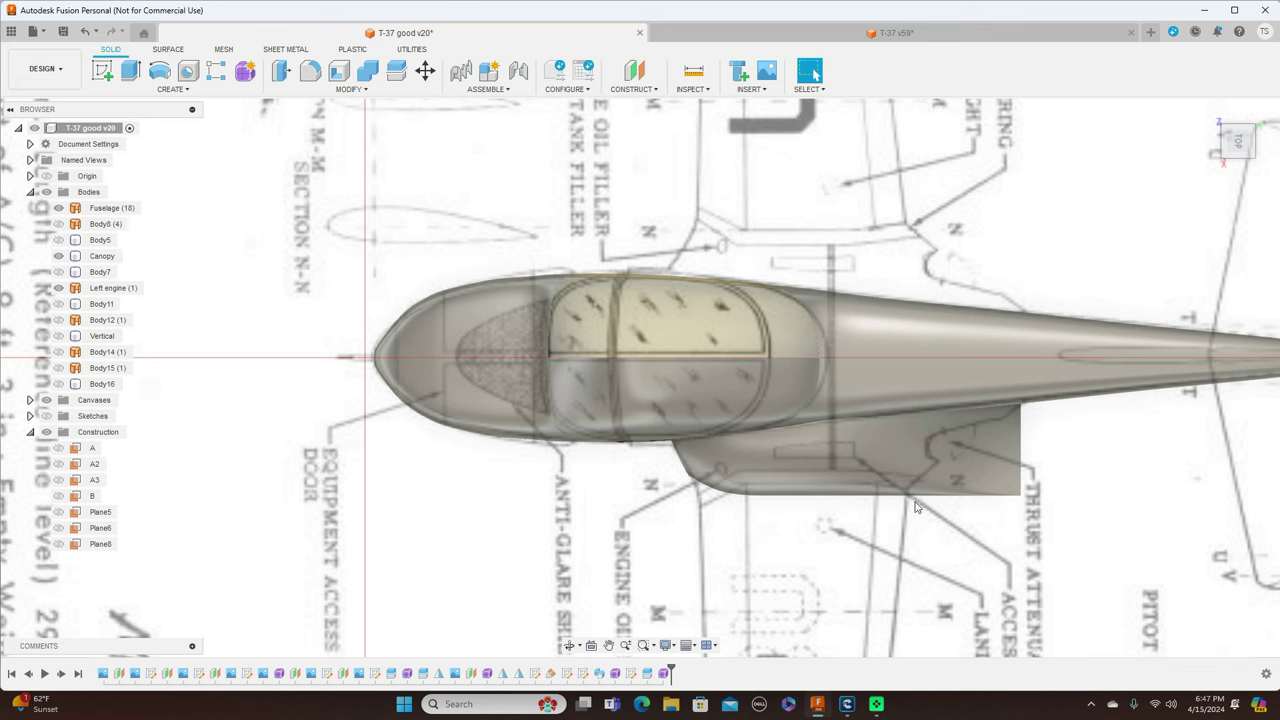
click(929, 445)
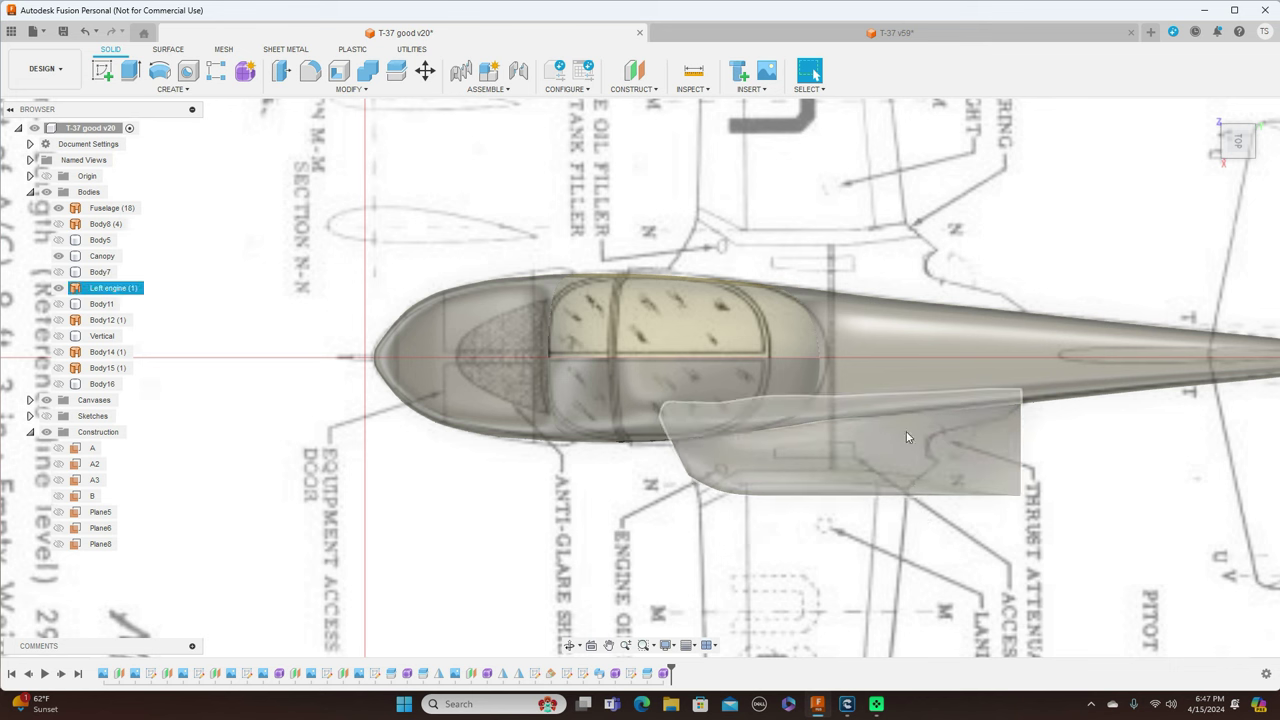
key(Escape)
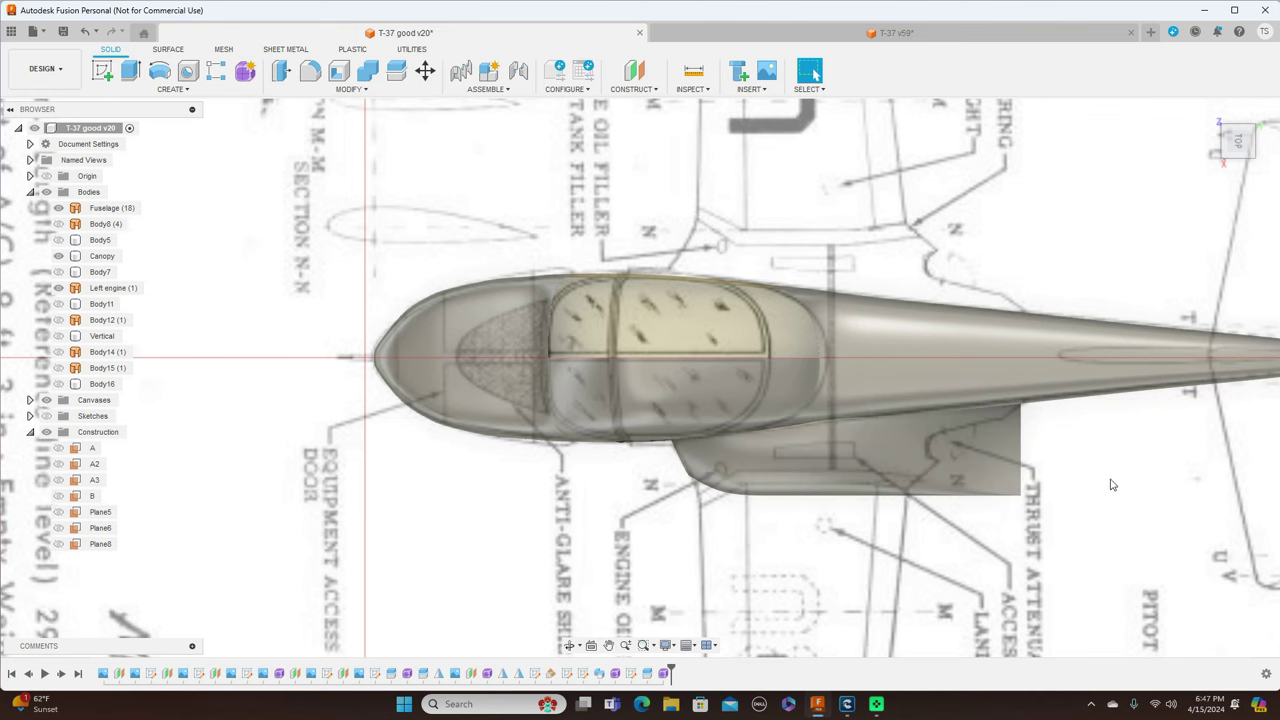
scroll(1146, 472, down, 3)
middle_drag(1146, 472, 938, 430)
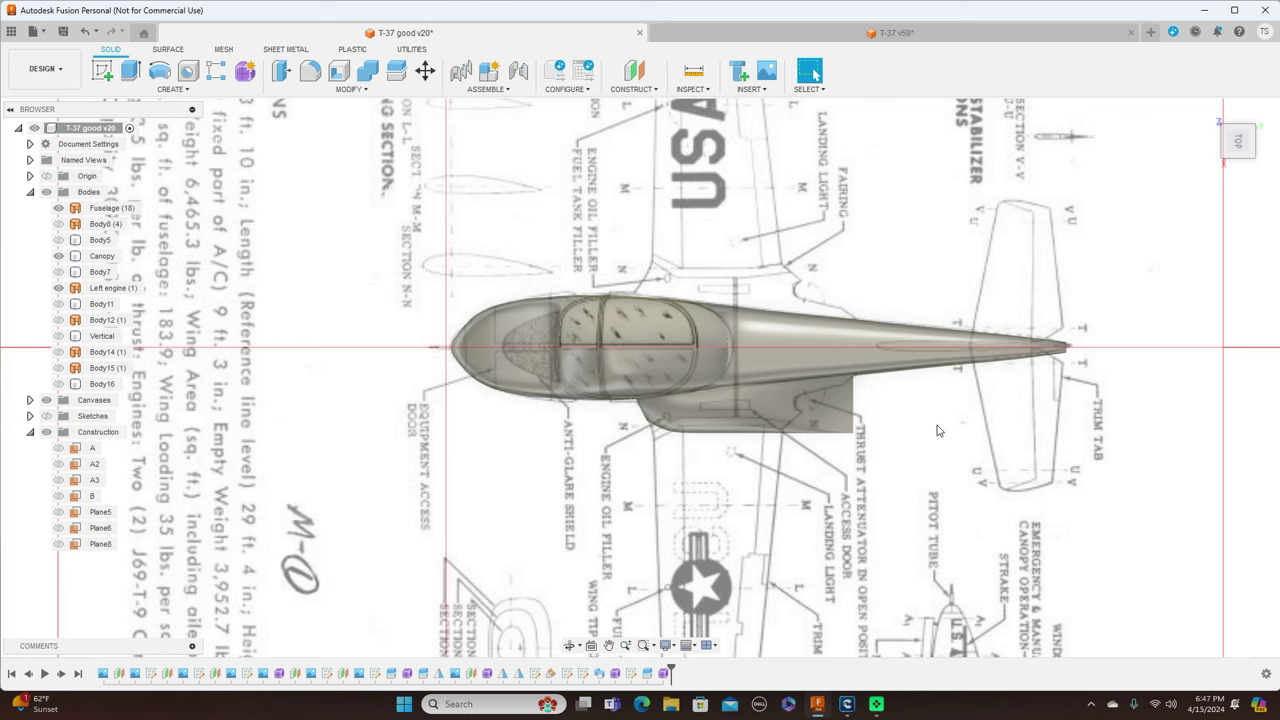
scroll(995, 410, down, 2)
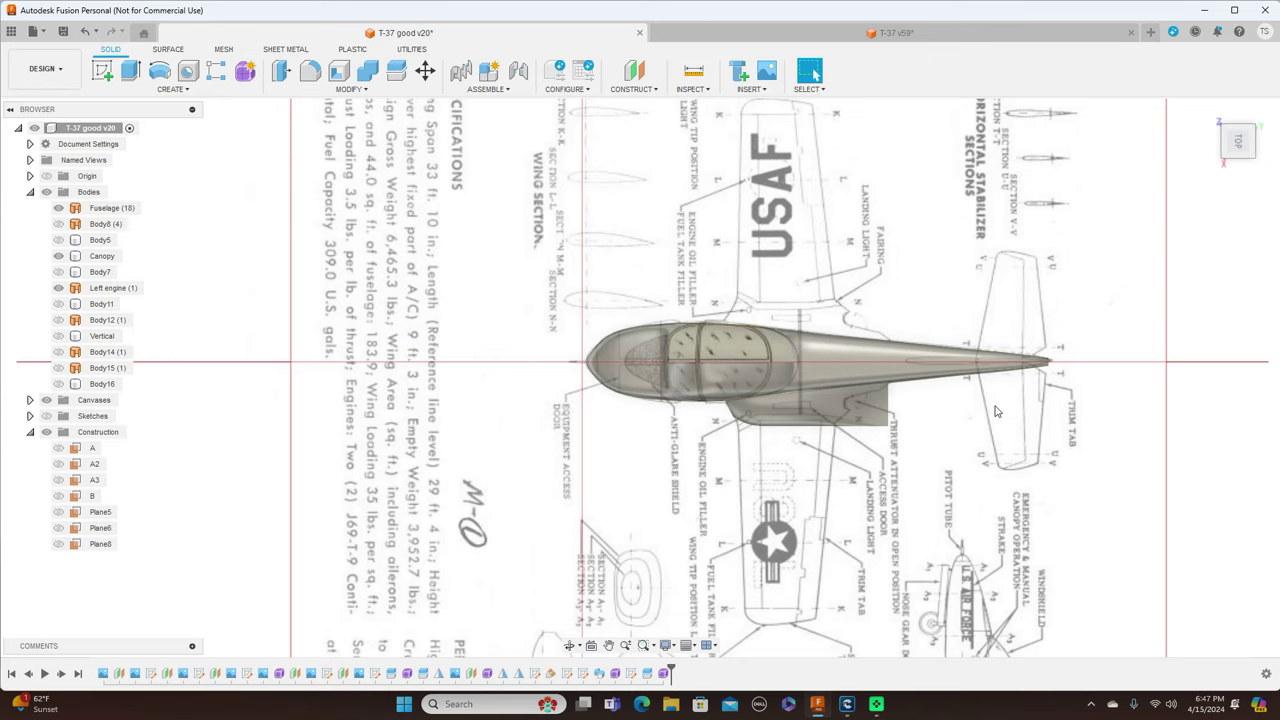
scroll(995, 410, down, 1)
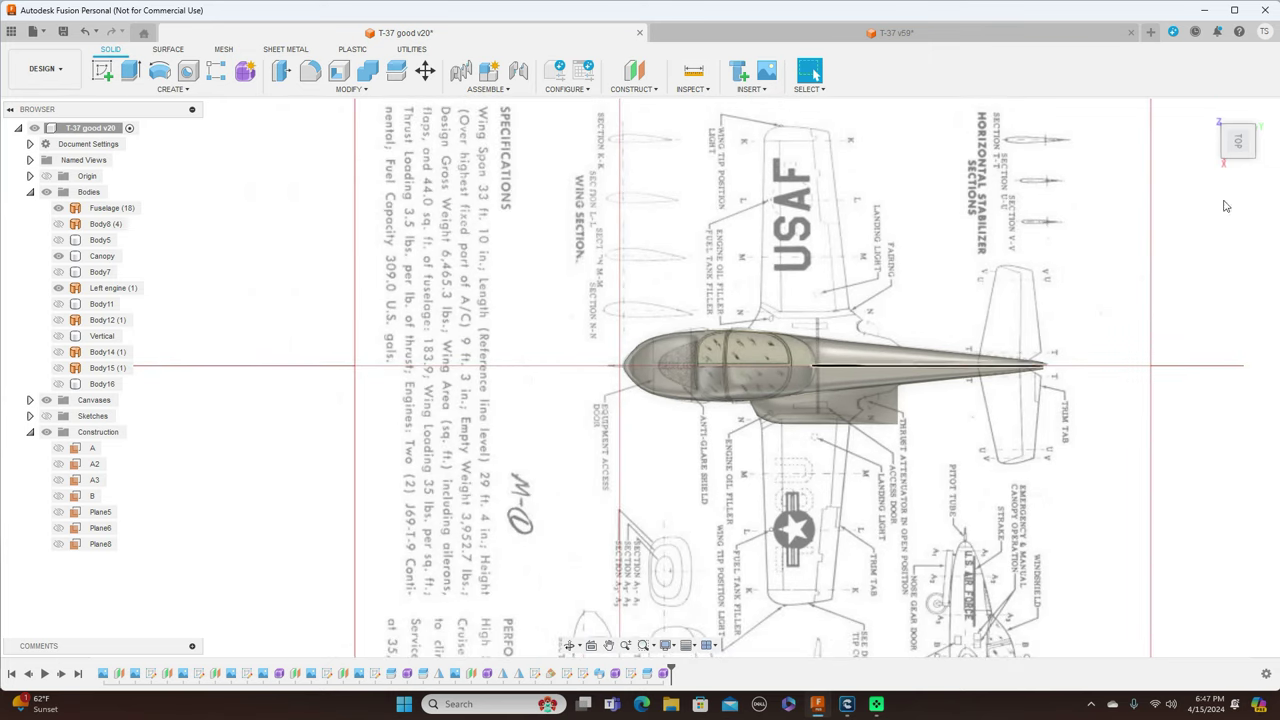
- Check the model against the side-view and top-view blueprints, ending back in the side view
click(1241, 167)
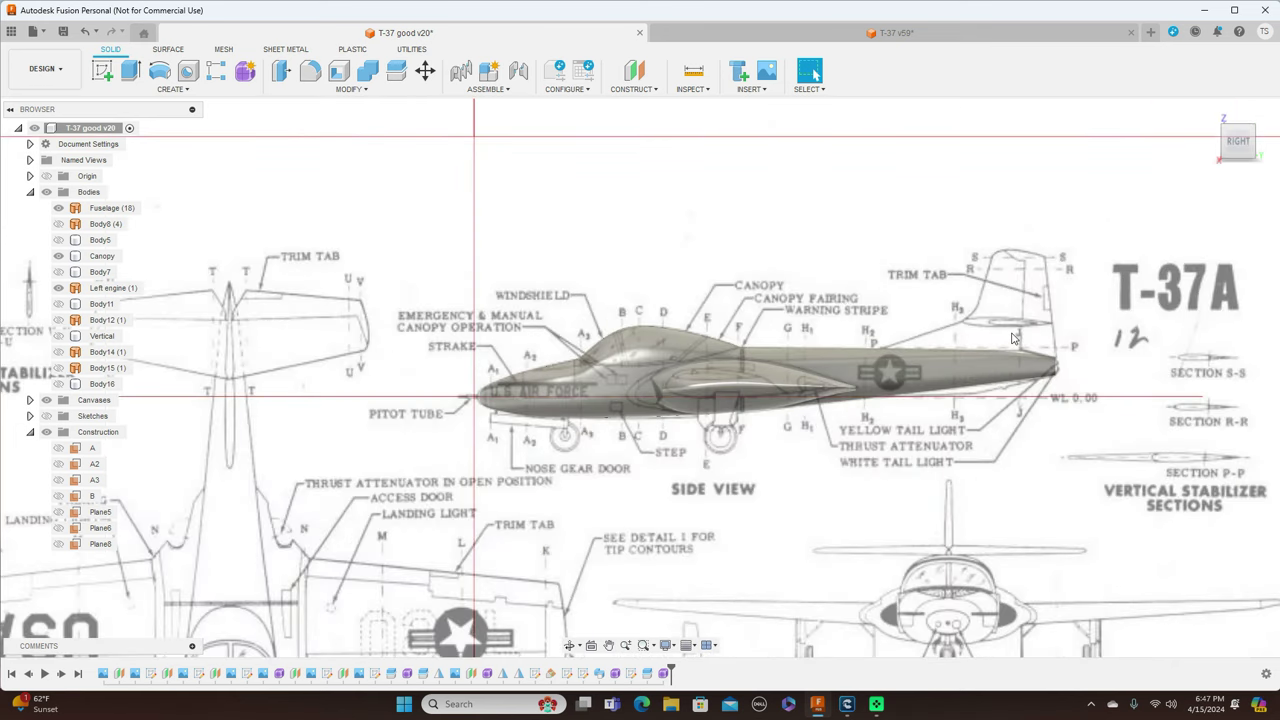
click(983, 362)
scroll(983, 362, up, 1)
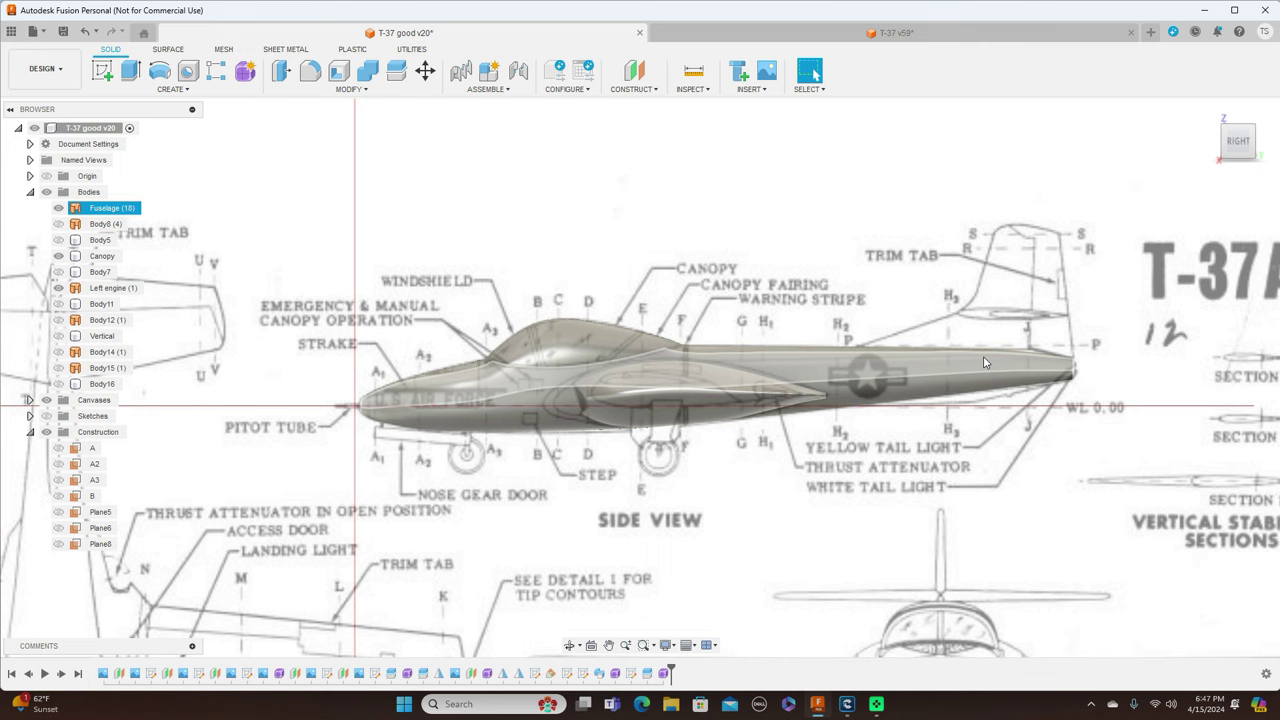
click(886, 431)
middle_drag(762, 480, 790, 453)
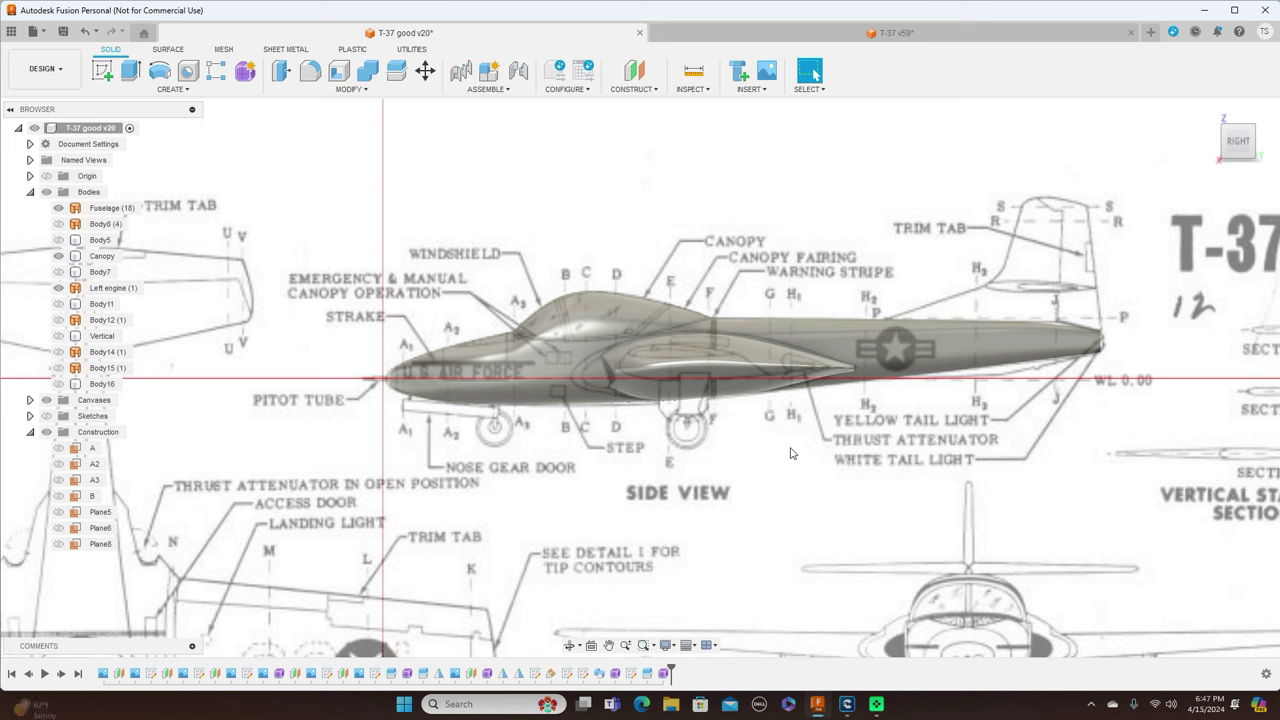
click(1245, 127)
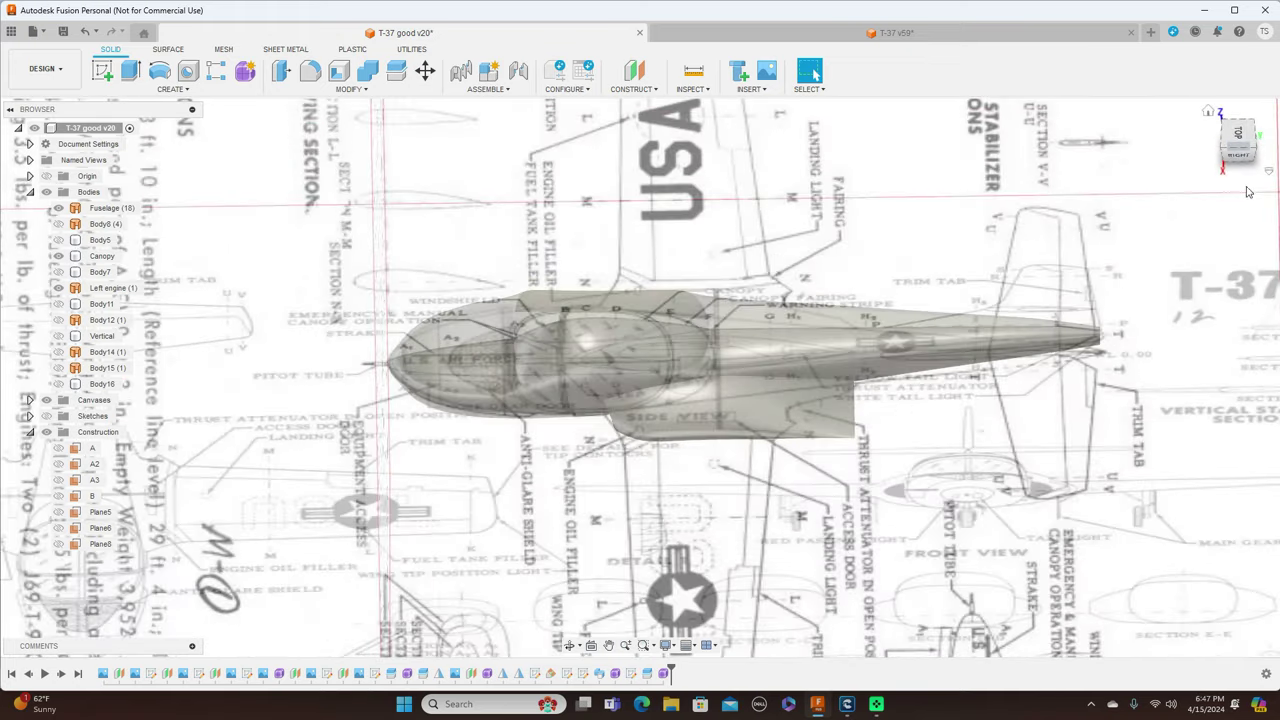
click(1248, 136)
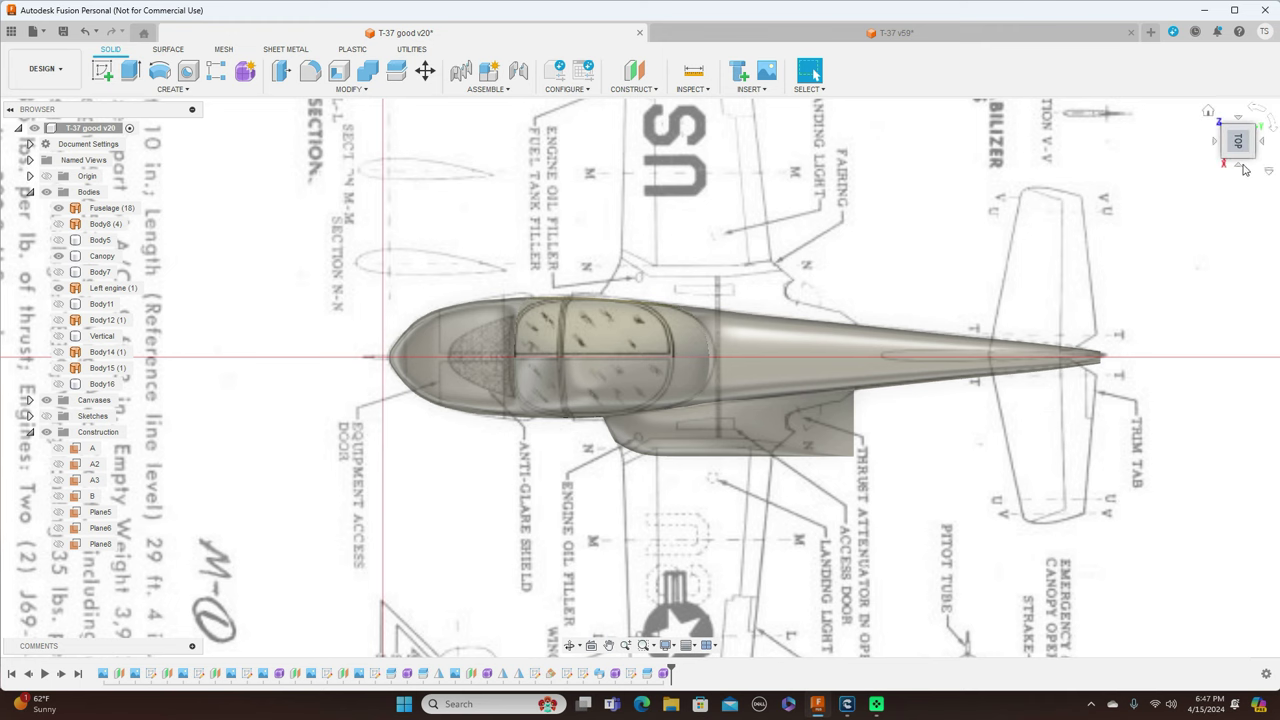
click(1242, 168)
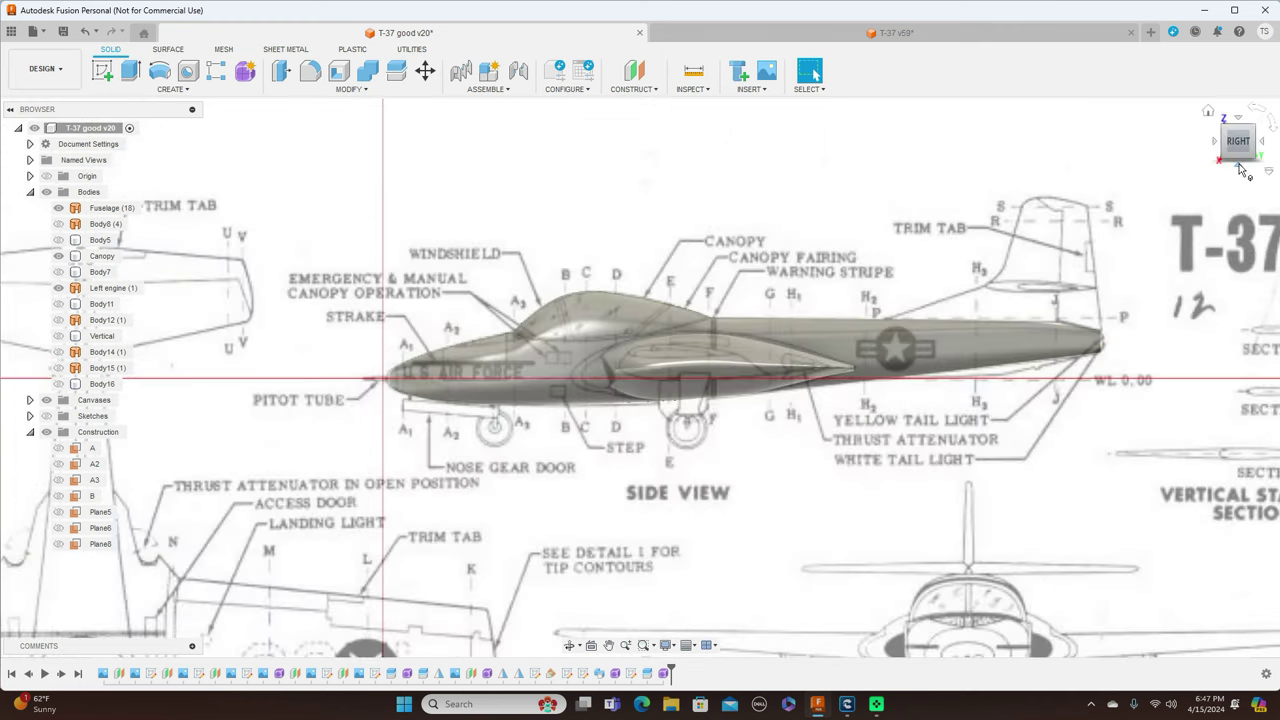